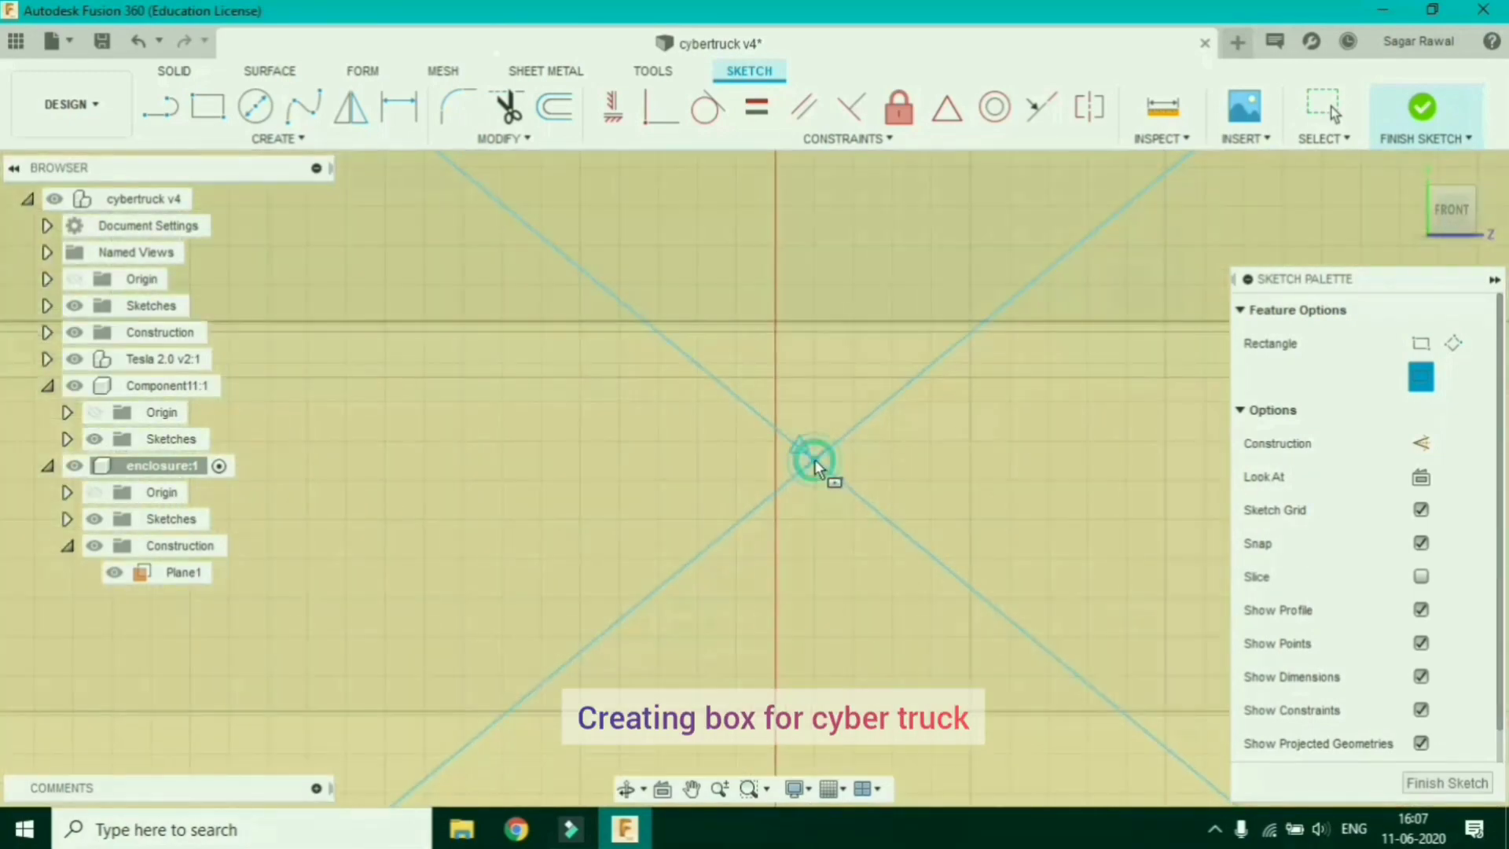
- Draw a center rectangle 519 mm by 597.089 mm around the truck, centred where the existing diagonals cross
left_click(814, 459)
scroll(864, 408, "down", 10)
middle_click_drag(900, 377, 758, 433)
type("519")
key("Tab")
type("597.089")
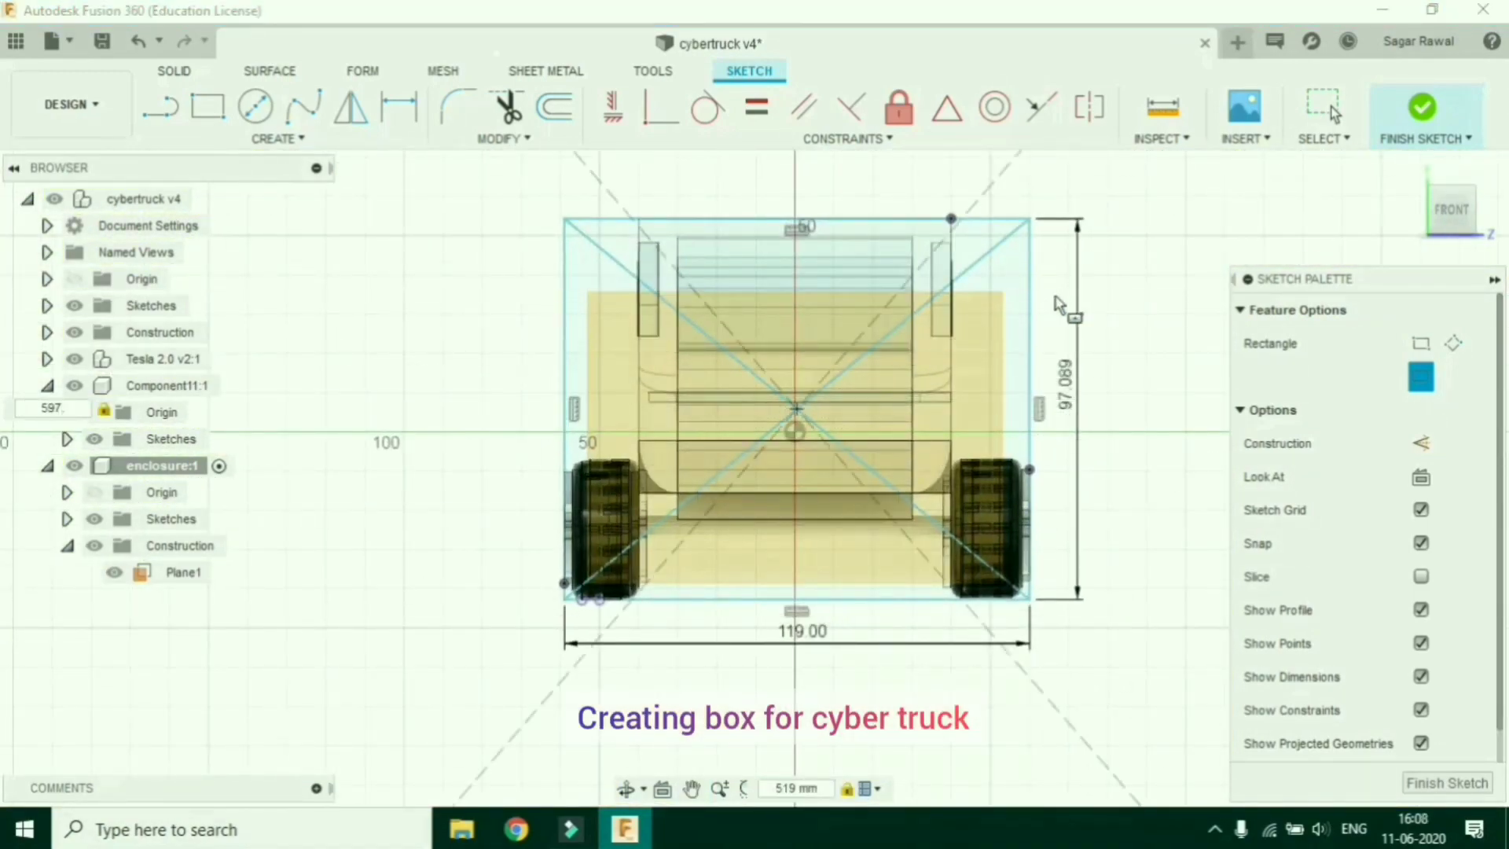
key("Return")
key("Escape")
- Delete the edges and diagonals of the inner 119 mm wide rectangle around the truck and finish the sketch
scroll(1058, 305, "down", 5)
scroll(1114, 299, "up", 6)
middle_click_drag(1114, 299, 1060, 376)
left_click(799, 283)
key("Delete")
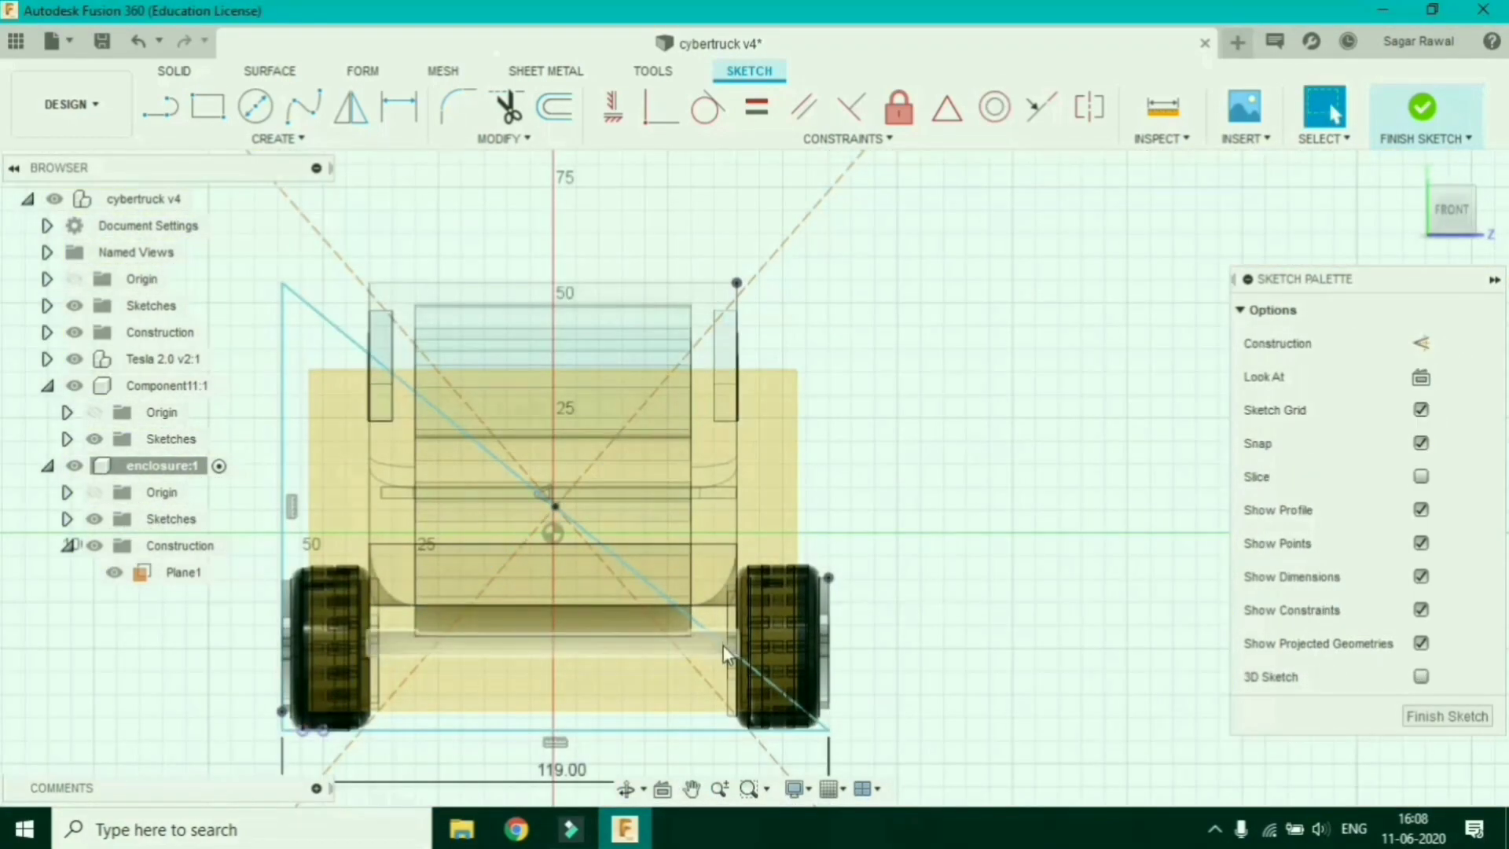
key("Delete")
left_click(283, 539)
key("Delete")
scroll(442, 443, "down", 8)
middle_click_drag(455, 573, 616, 589)
left_click(1422, 107)
- Extrude the large rectangle symmetrically to a whole length of 1261.745 mm as a new body
middle_click_drag(1055, 285, 833, 542, "shift")
left_click(206, 110)
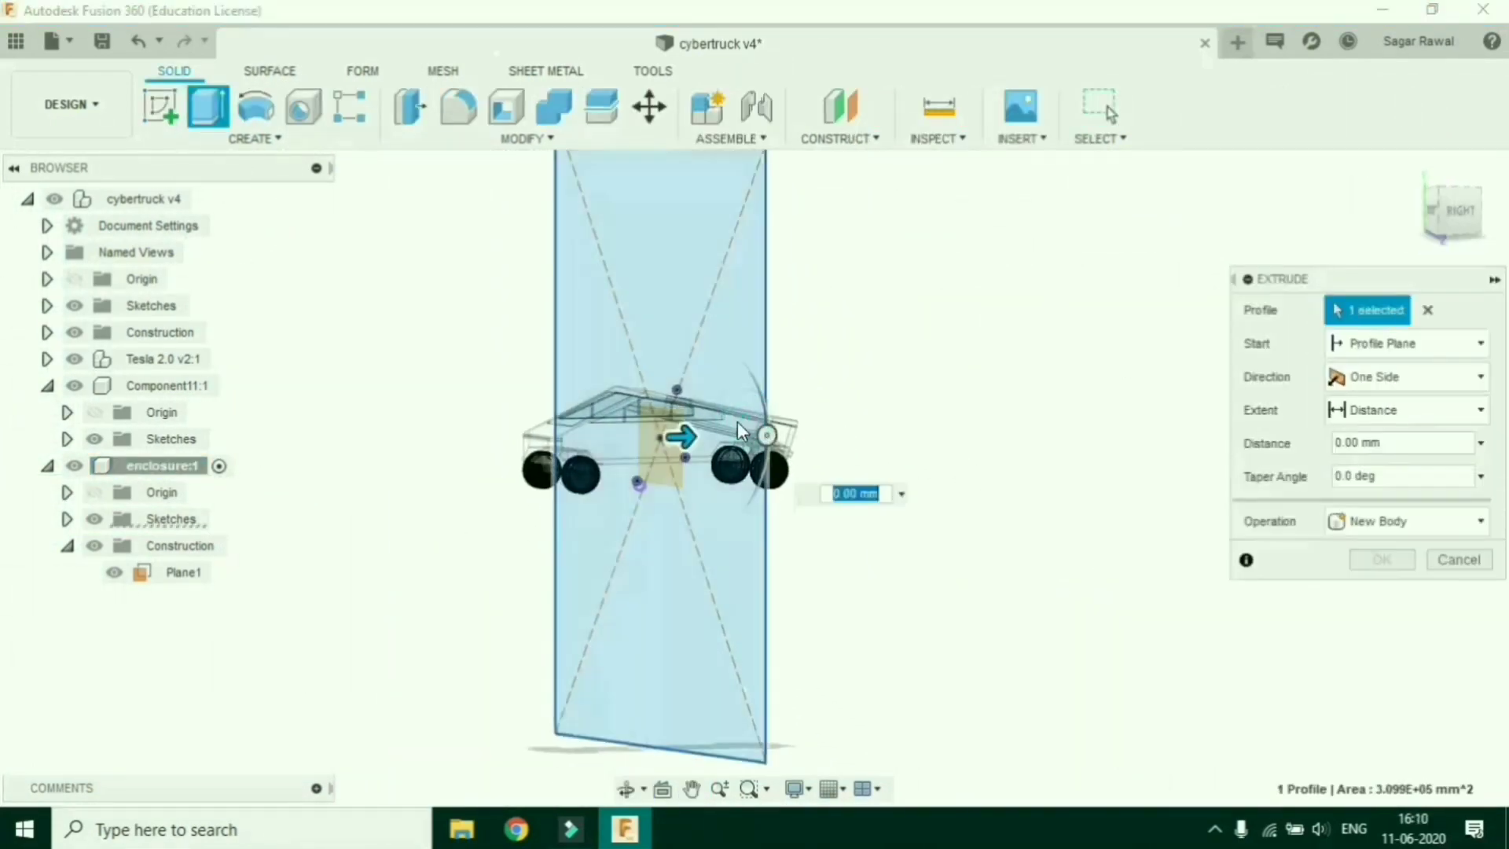
left_click(1375, 379)
left_click(1380, 444)
middle_click_drag(1180, 492, 1095, 493, "shift")
left_click(1347, 478)
type("261.745 mm")
key("Delete")
key("Delete")
key("Delete")
key("Delete")
key("Delete")
key("Delete")
key("Delete")
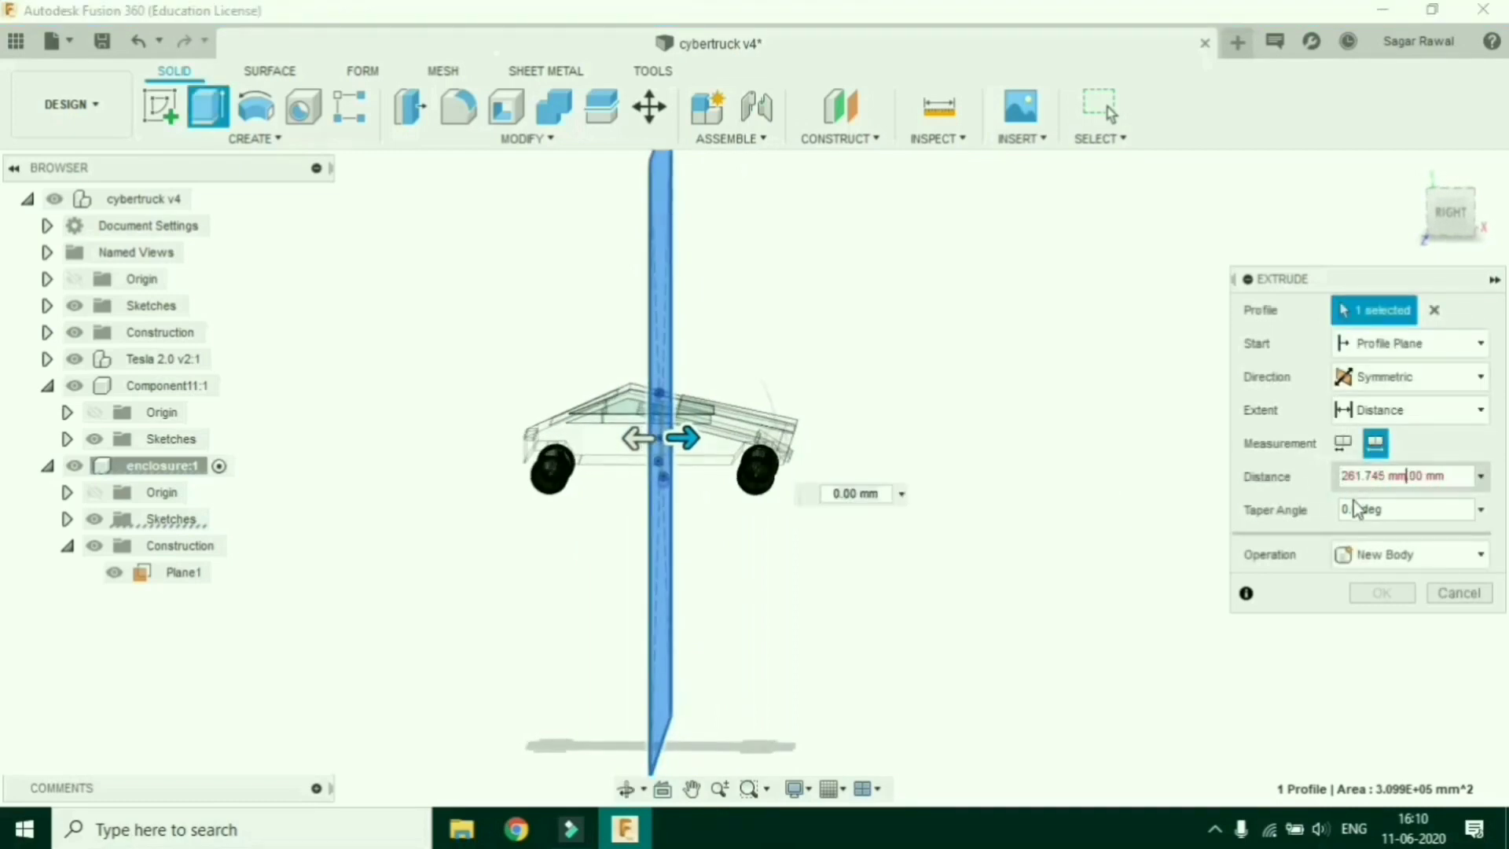
key("Left")
key("Left")
key("Left")
key("Left")
key("Left")
key("Left")
key("Left")
key("Left")
key("Left")
key("Left")
type("1")
scroll(1002, 550, "down", 3)
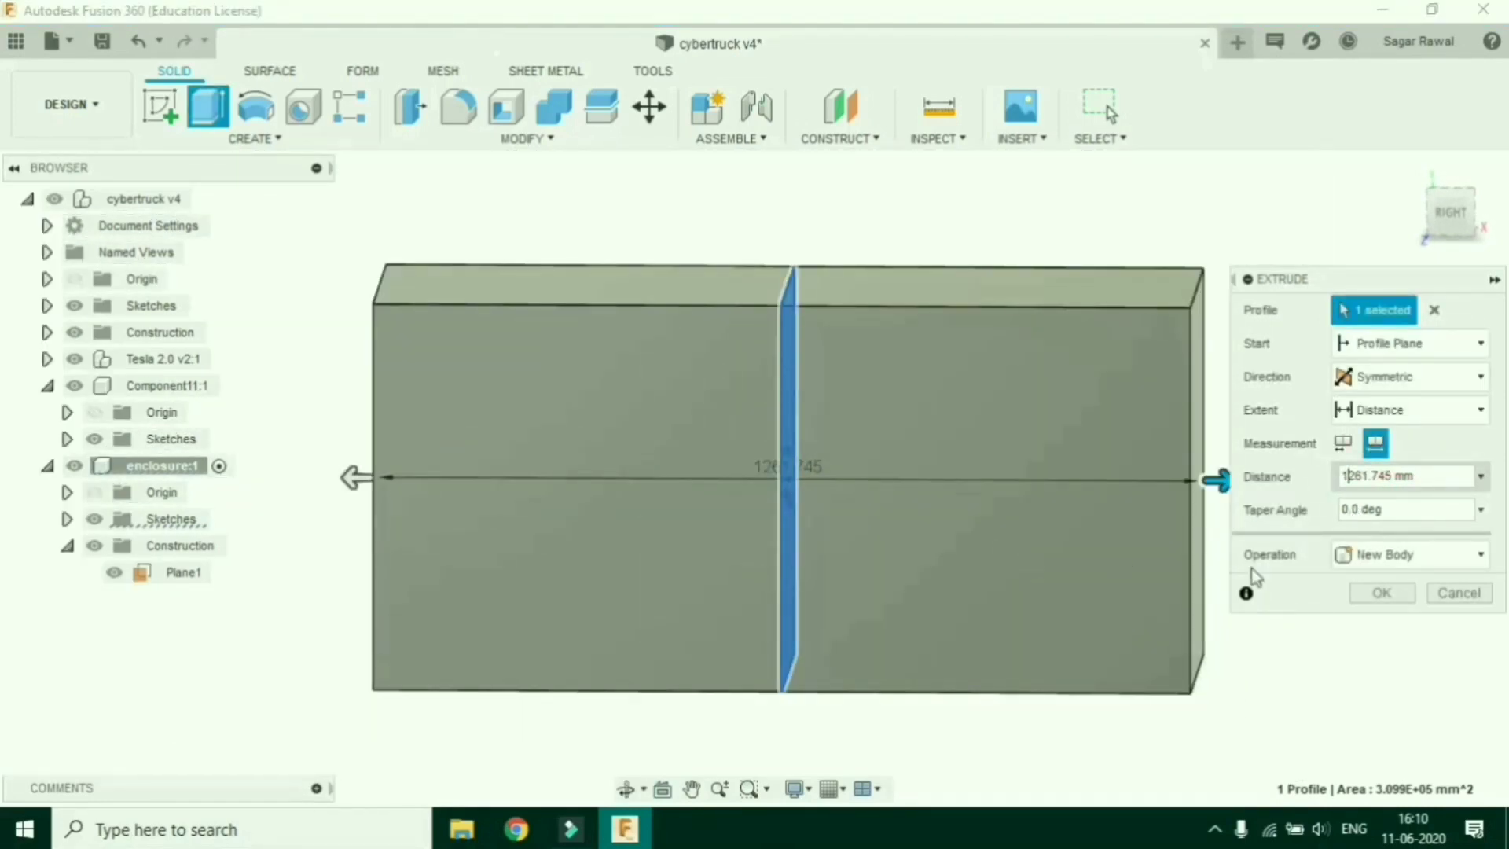
left_click(1382, 593)
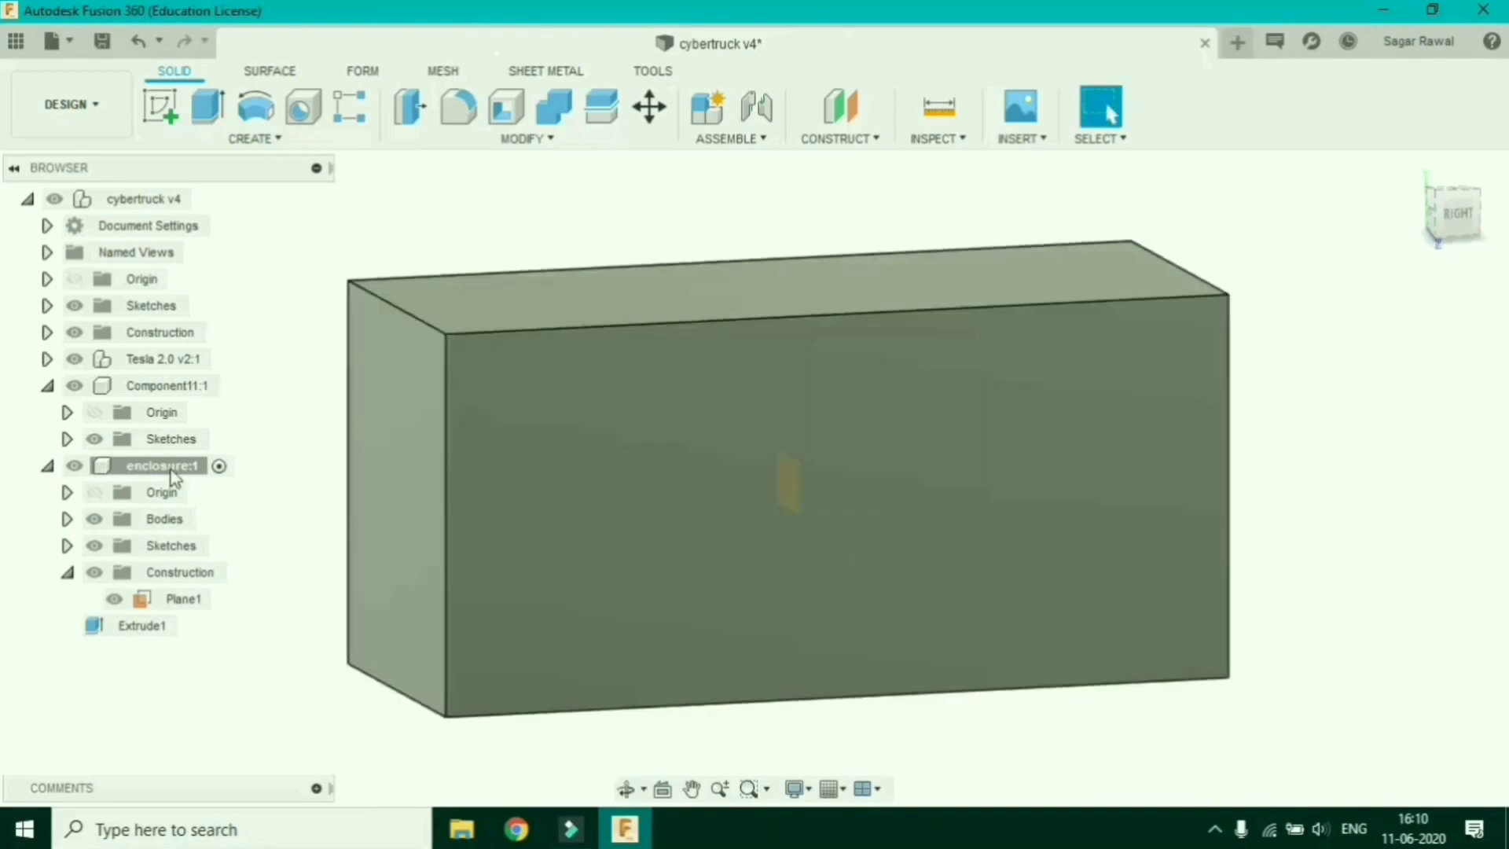
- Export the design as the IGES file cybertruck v5 to the Desktop and show the exported file in its folder
left_click(52, 39)
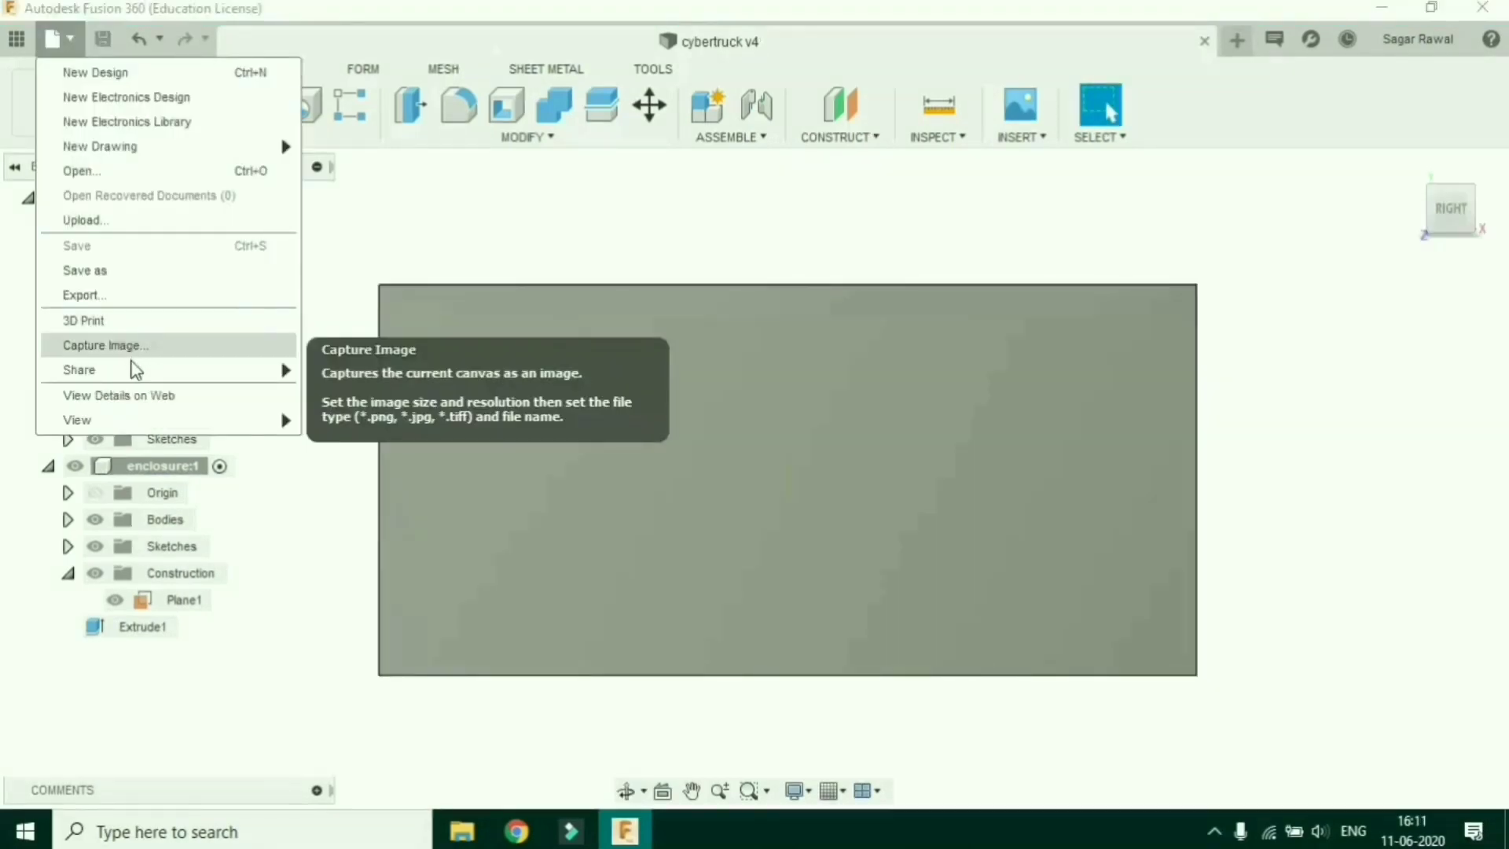
left_click(95, 294)
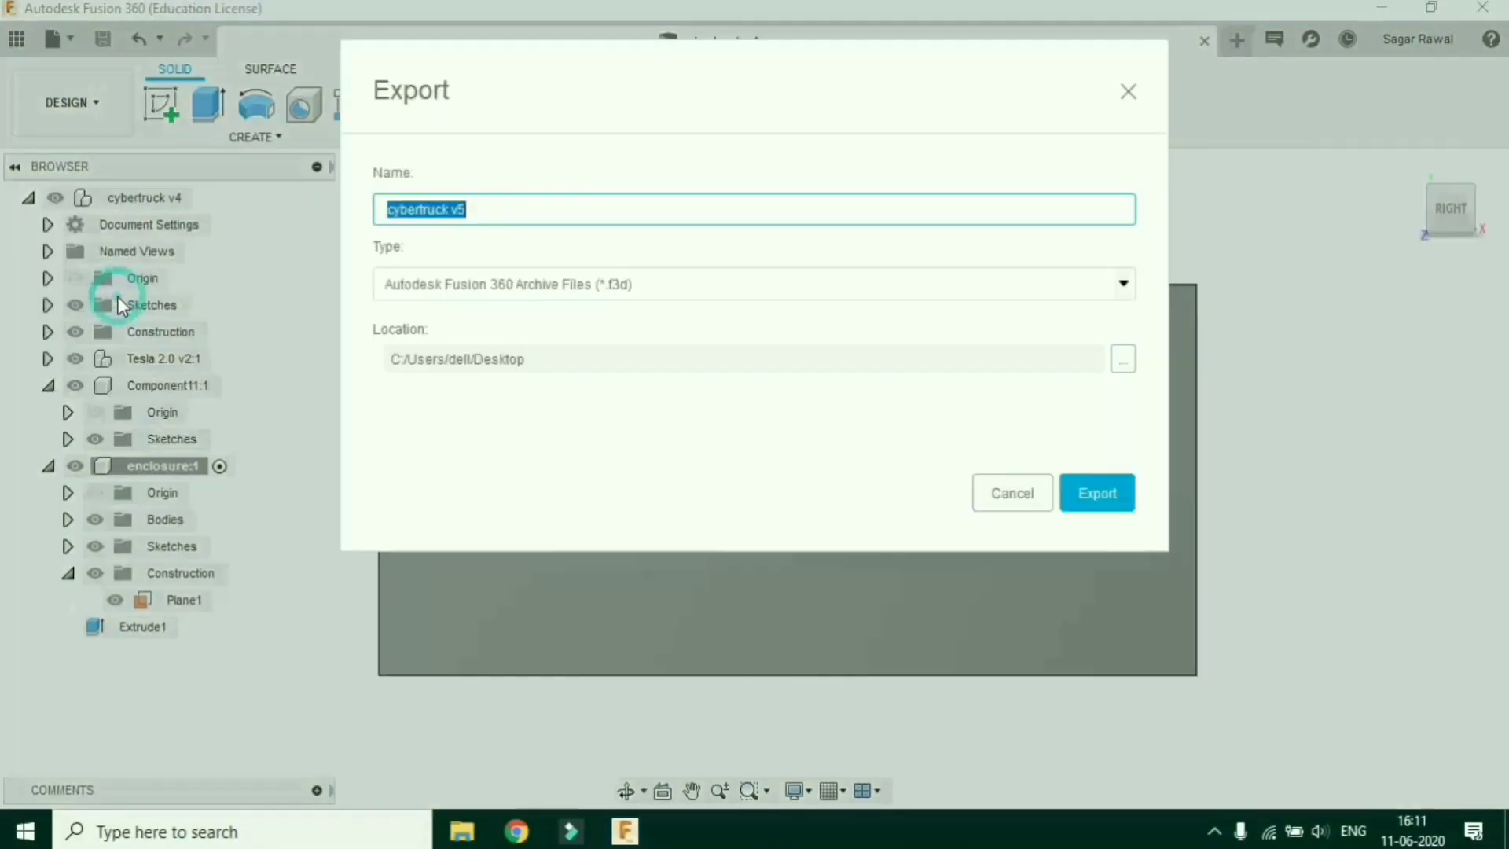
left_click(649, 300)
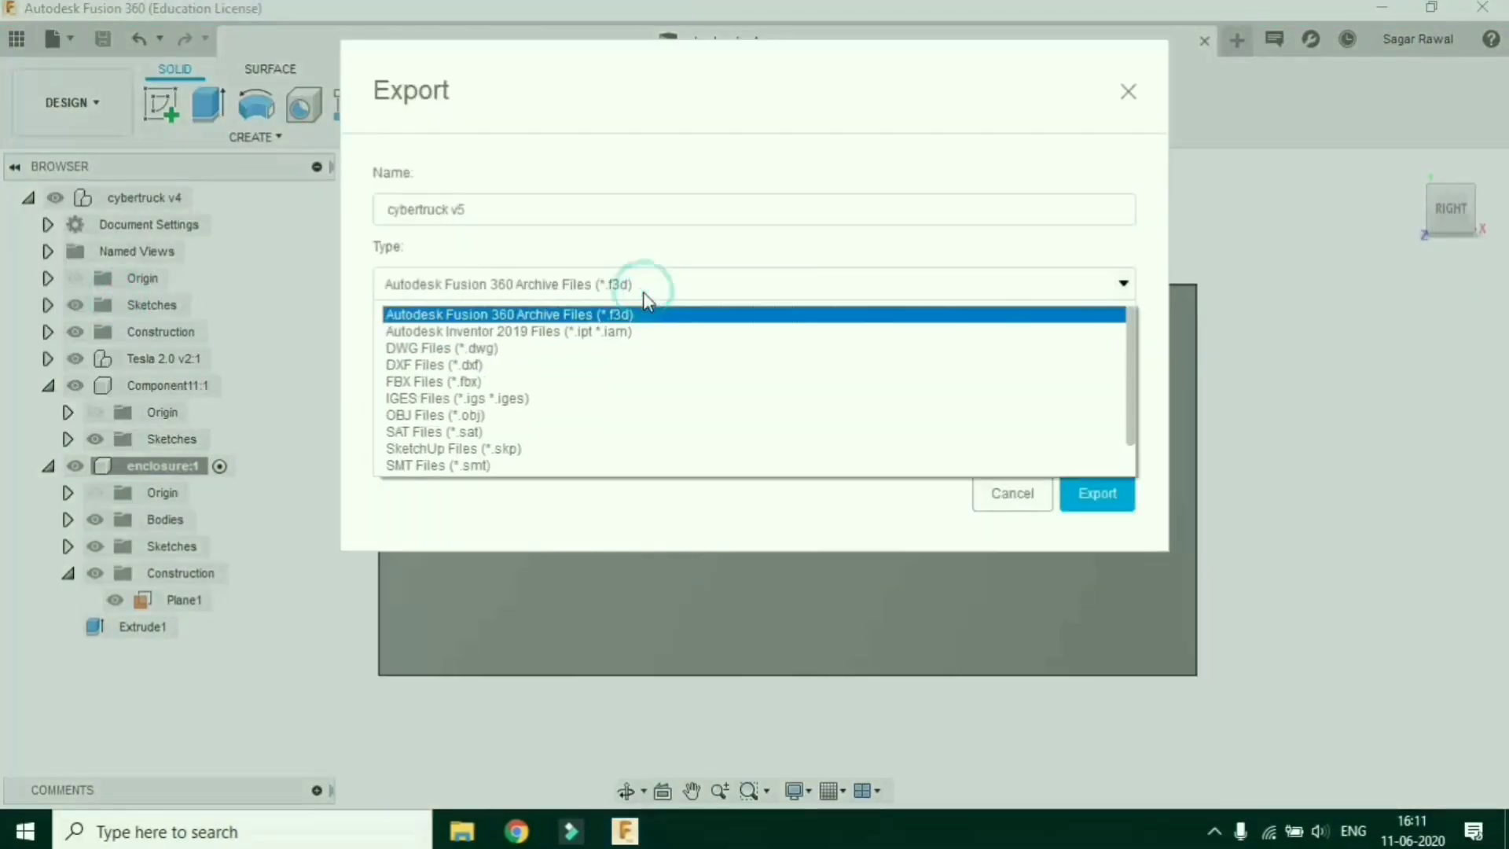
scroll(602, 355, "down", 1)
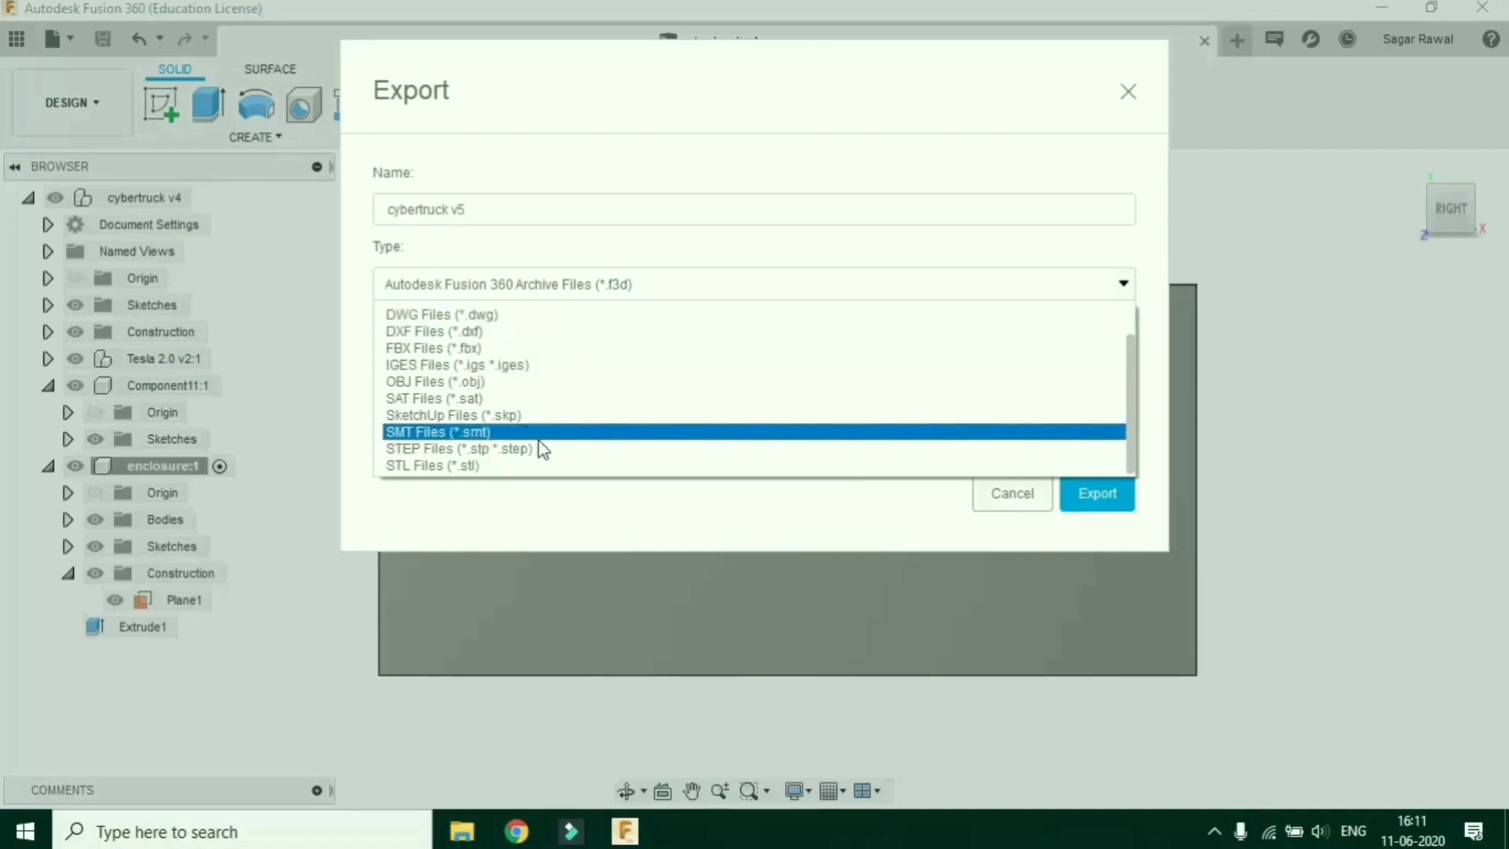
left_click(522, 364)
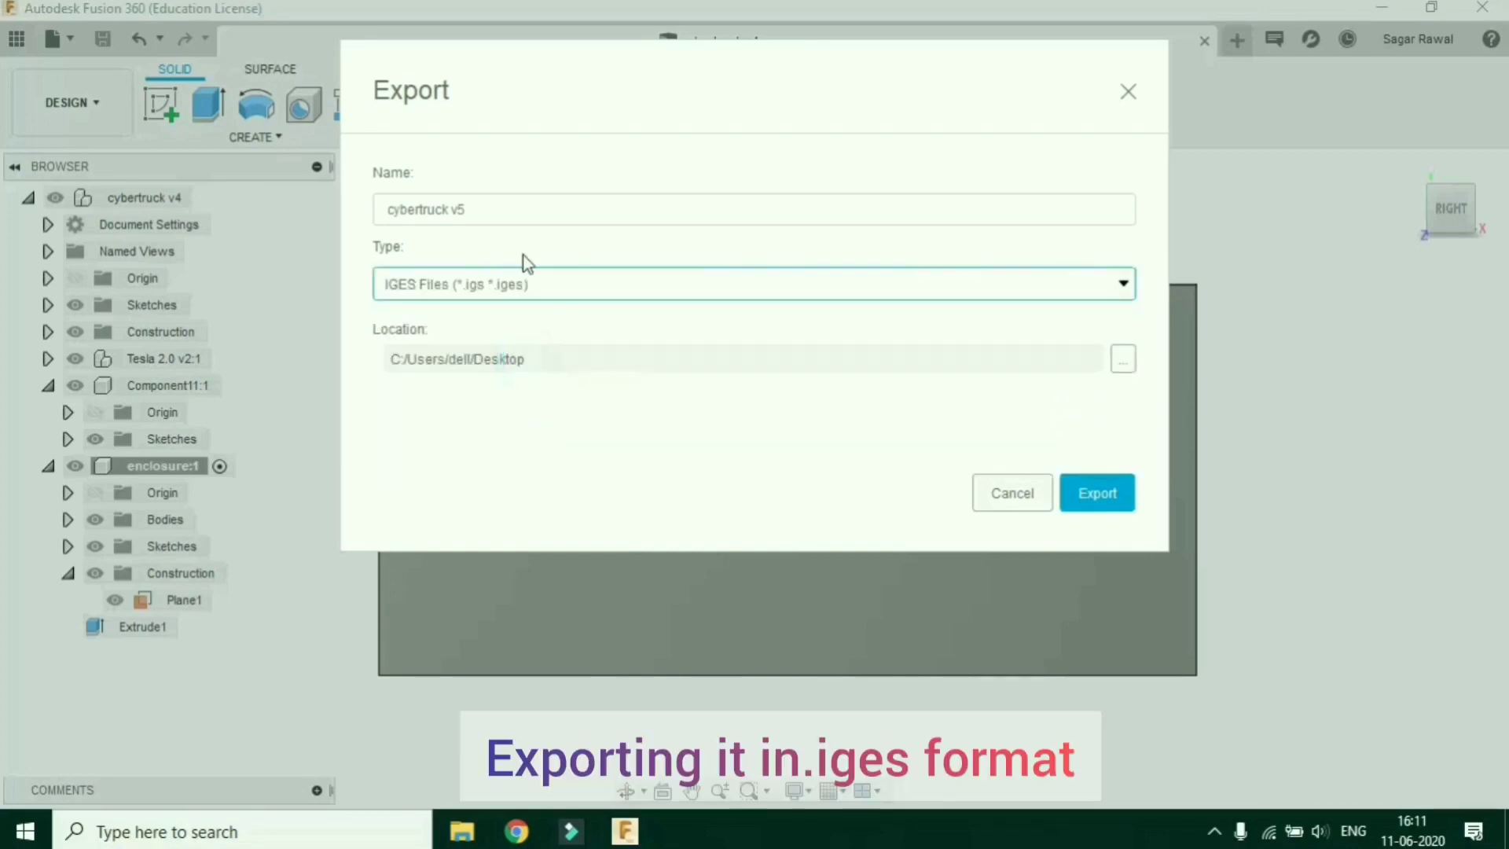
left_click(1100, 496)
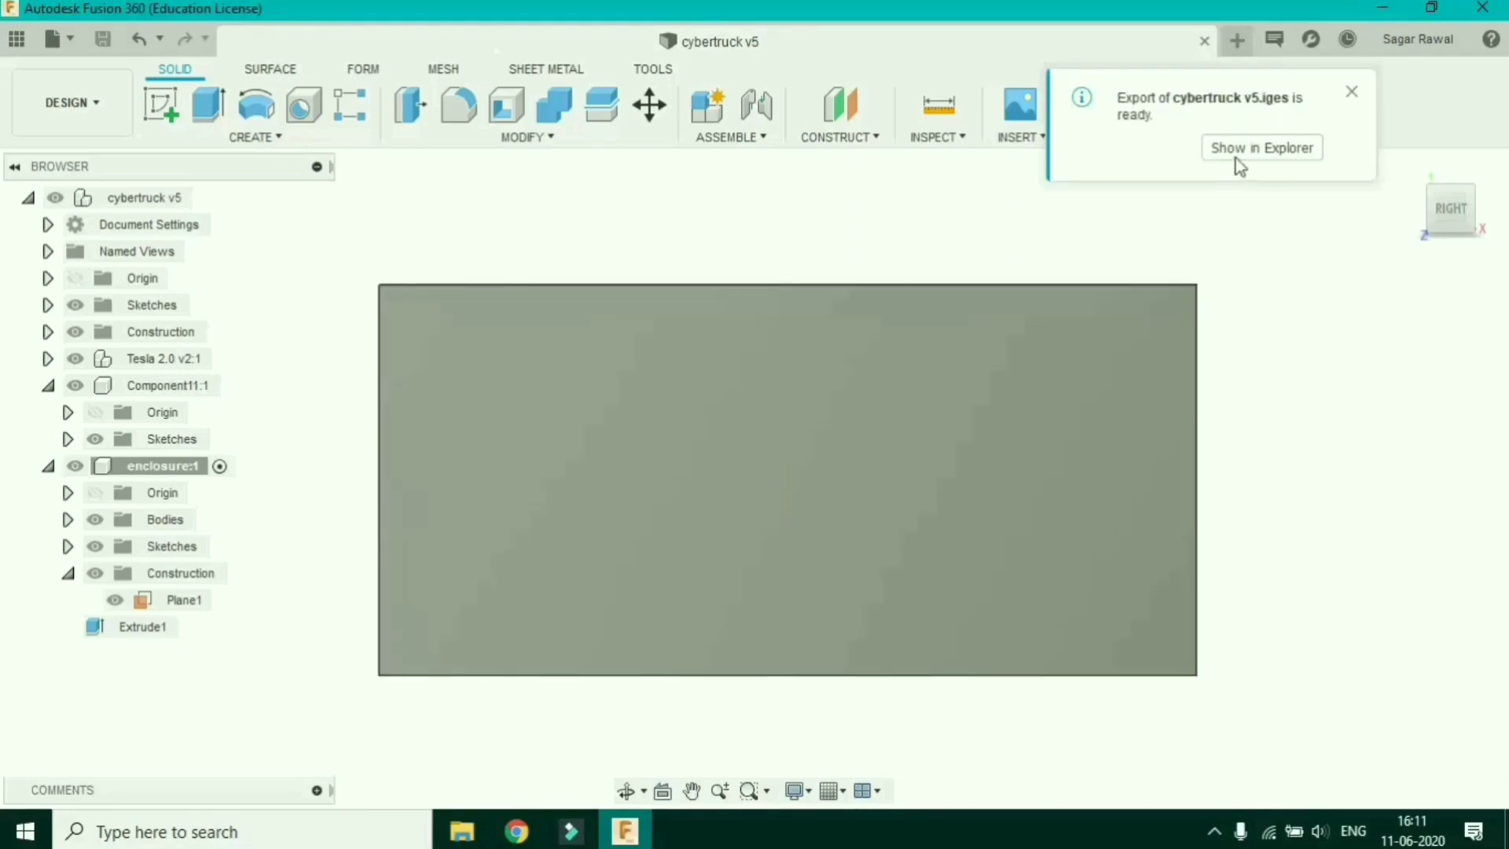
left_click(1226, 151)
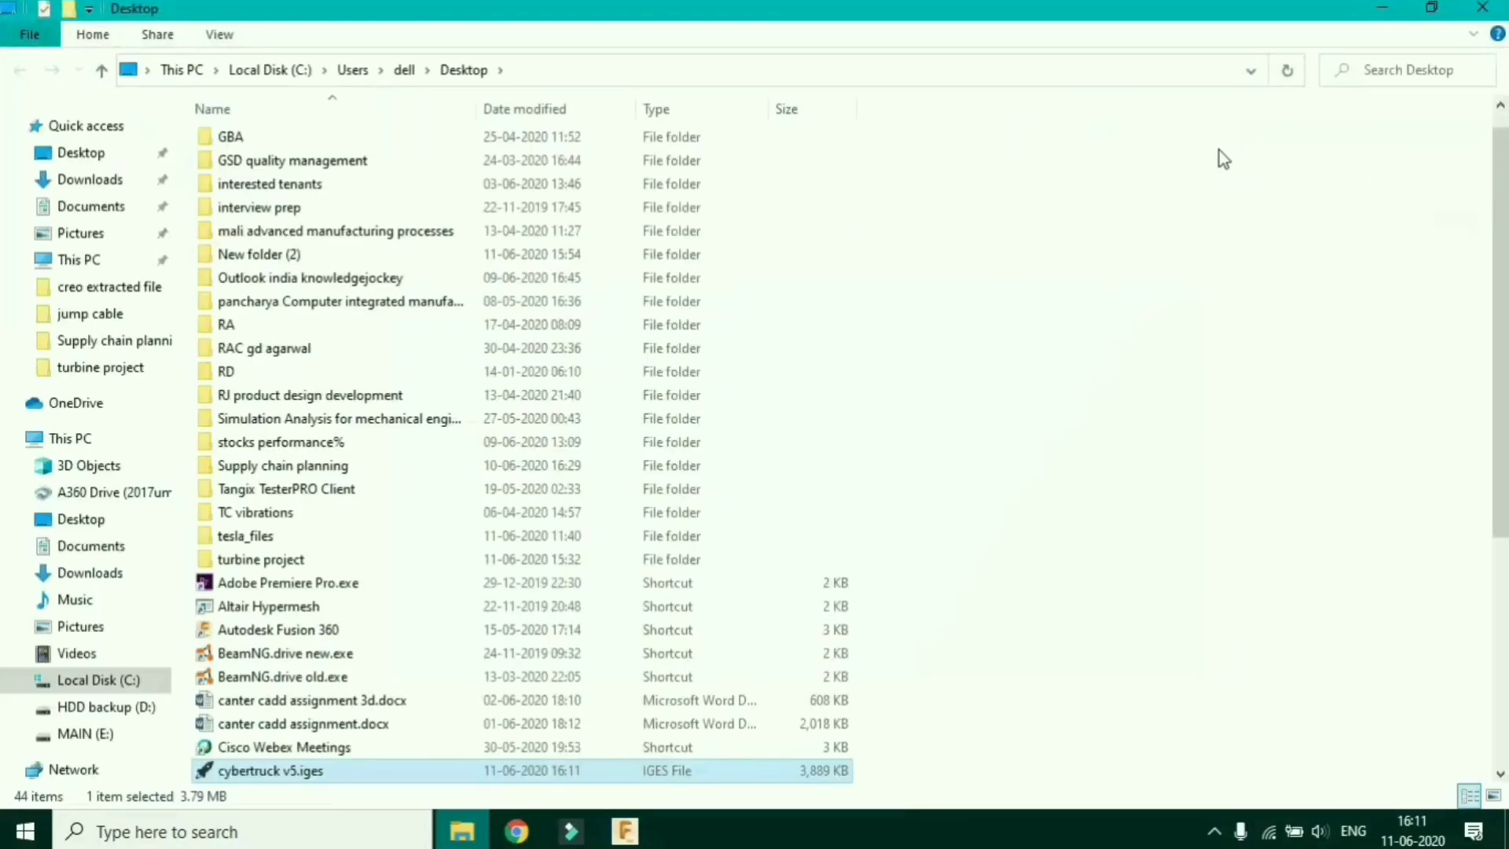
scroll(802, 364, "down", 5)
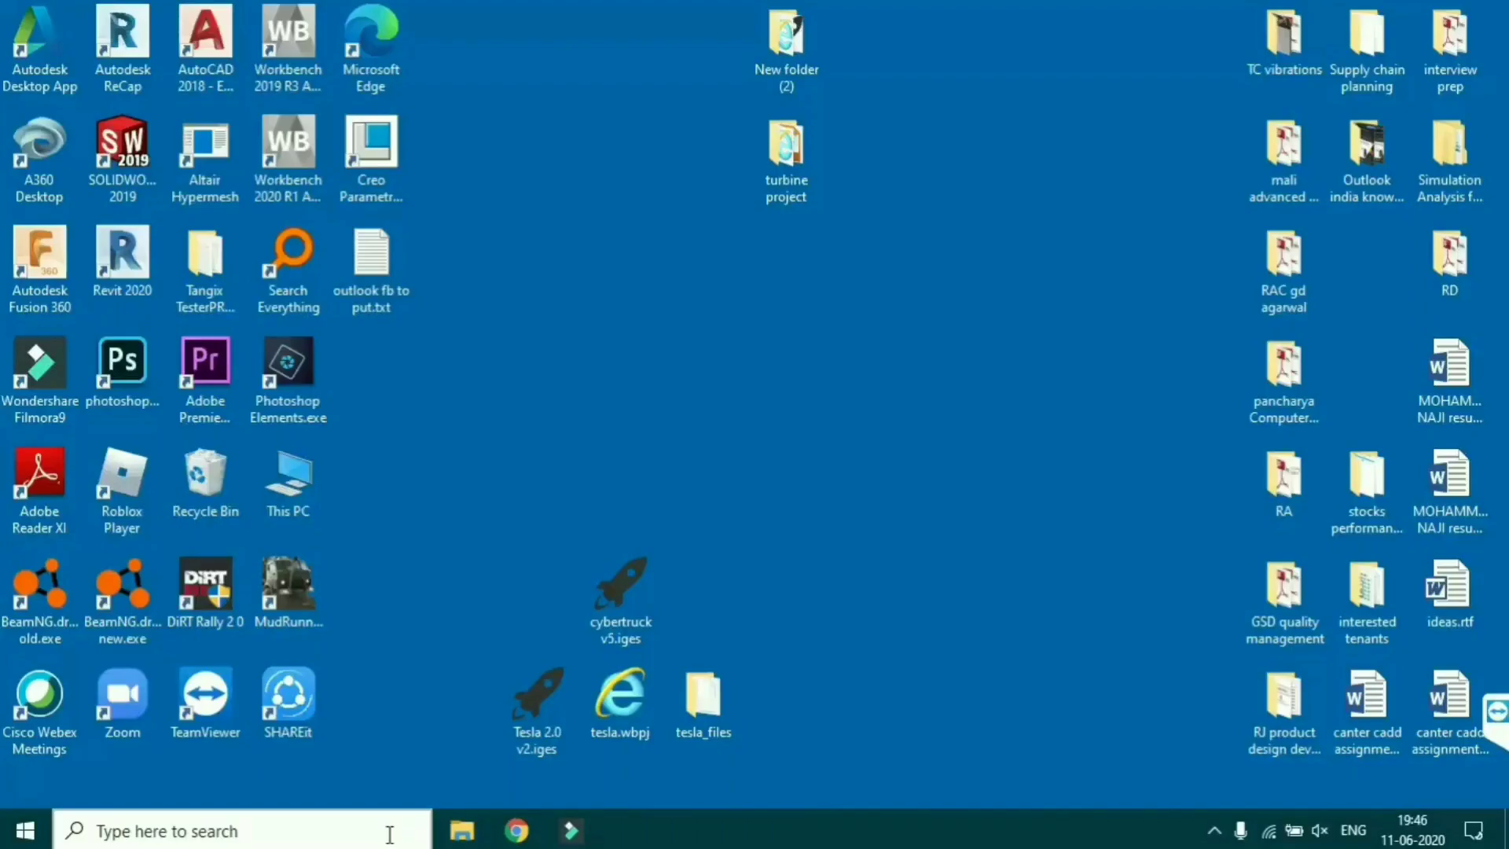
- Find and launch ANSYS Workbench 2020 R1
left_click(388, 832)
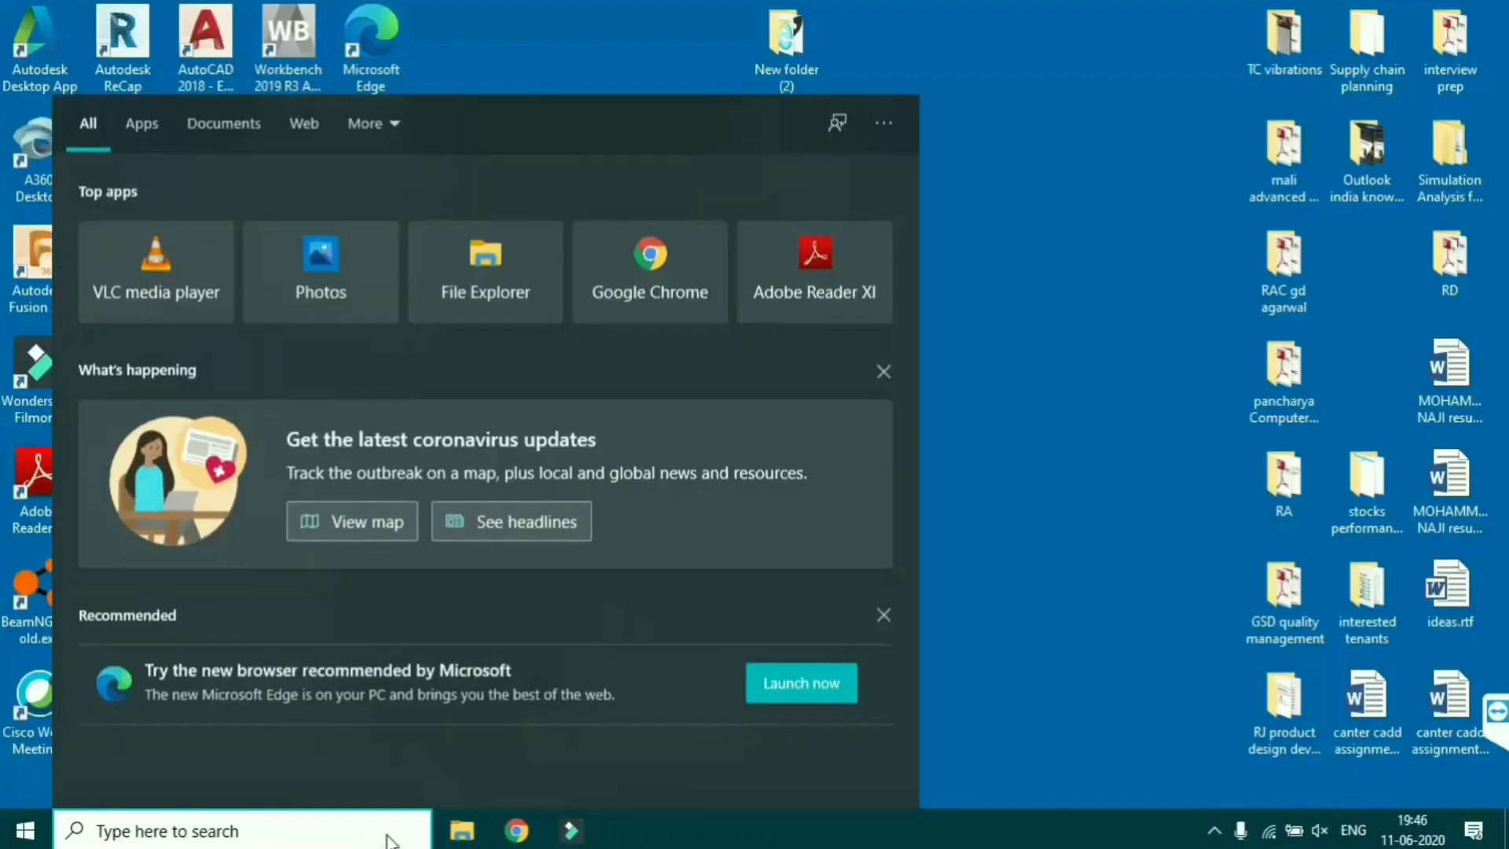
type("ansys")
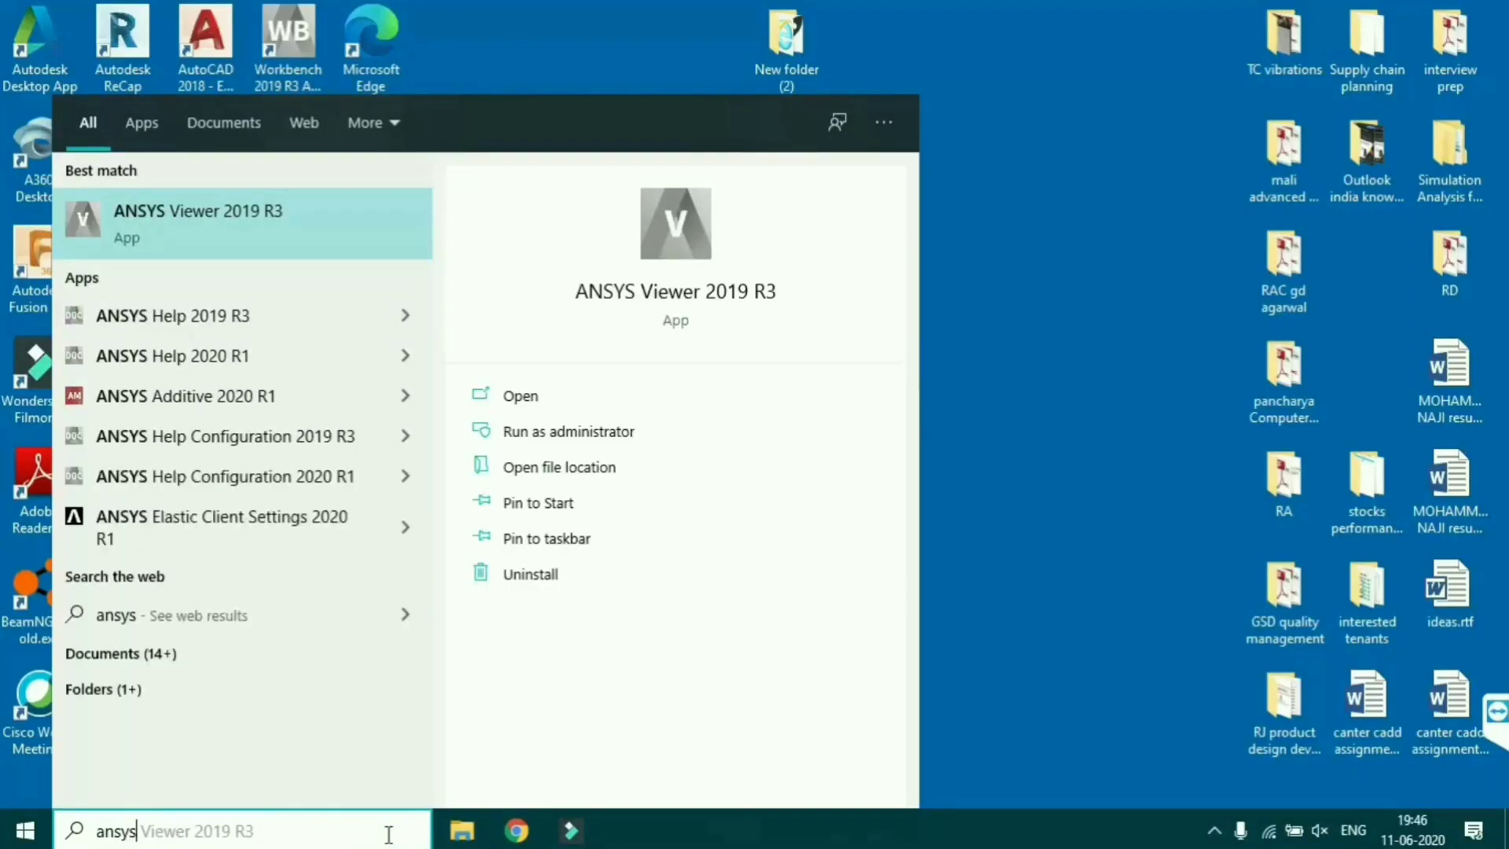
type(" w")
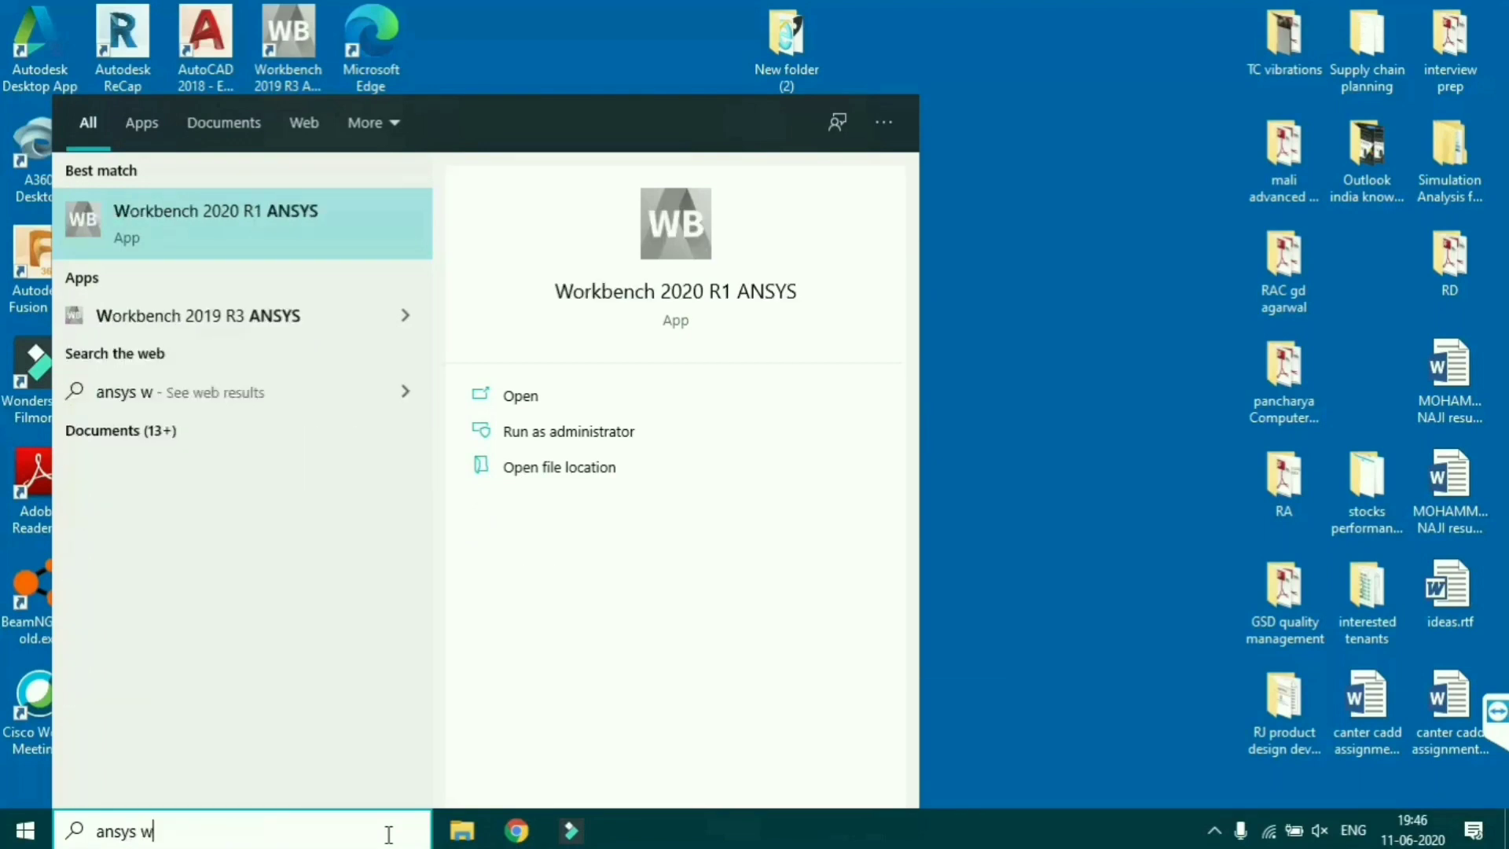
key("Return")
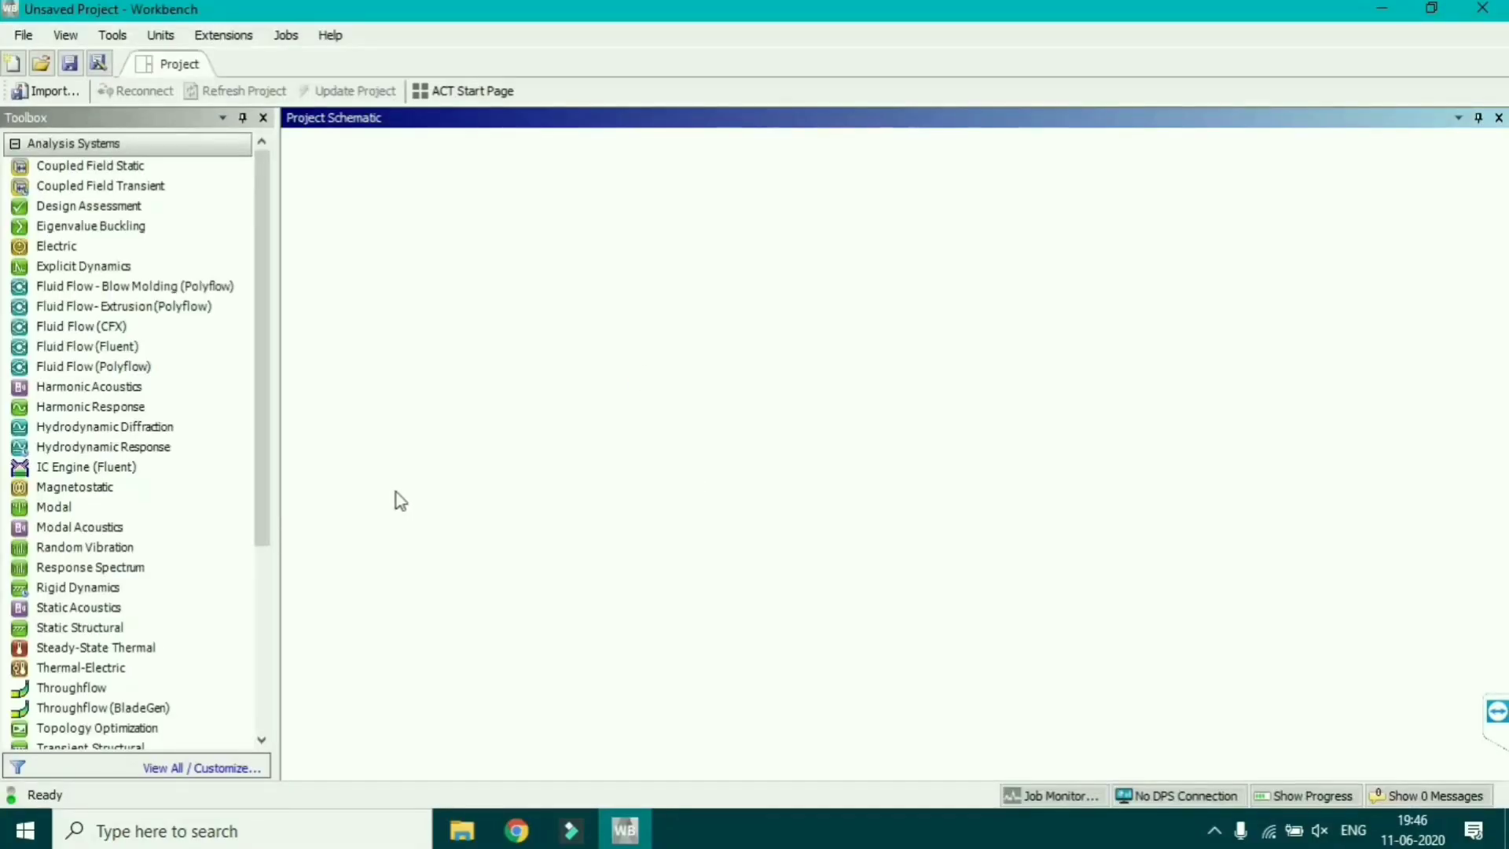
- Add a Fluid Flow (Fluent) system to the project and import cybertruck v5.iges as its geometry
double_click(117, 346)
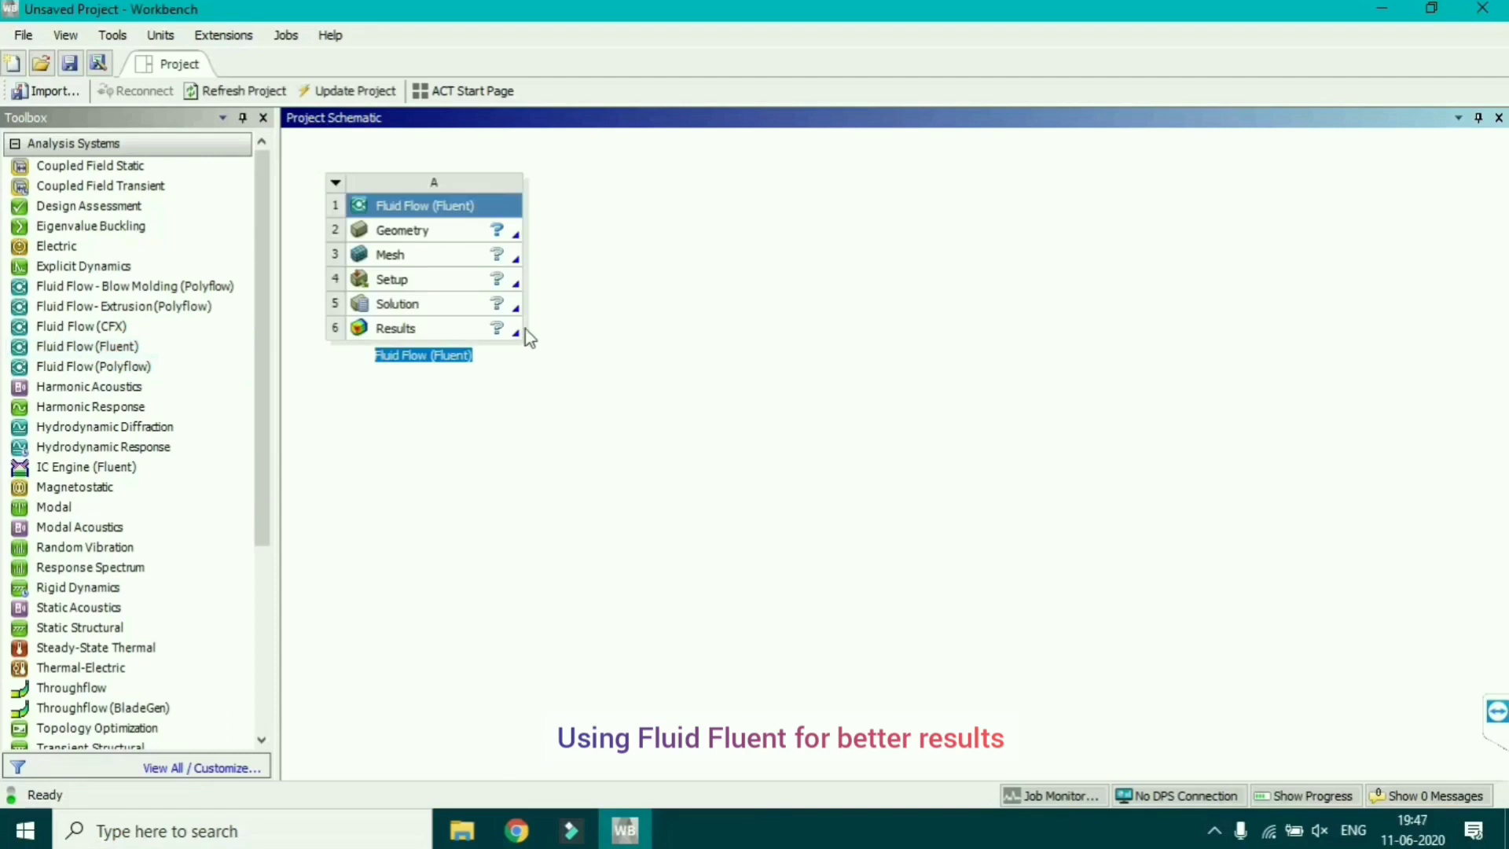
left_click(465, 231)
right_click(468, 230)
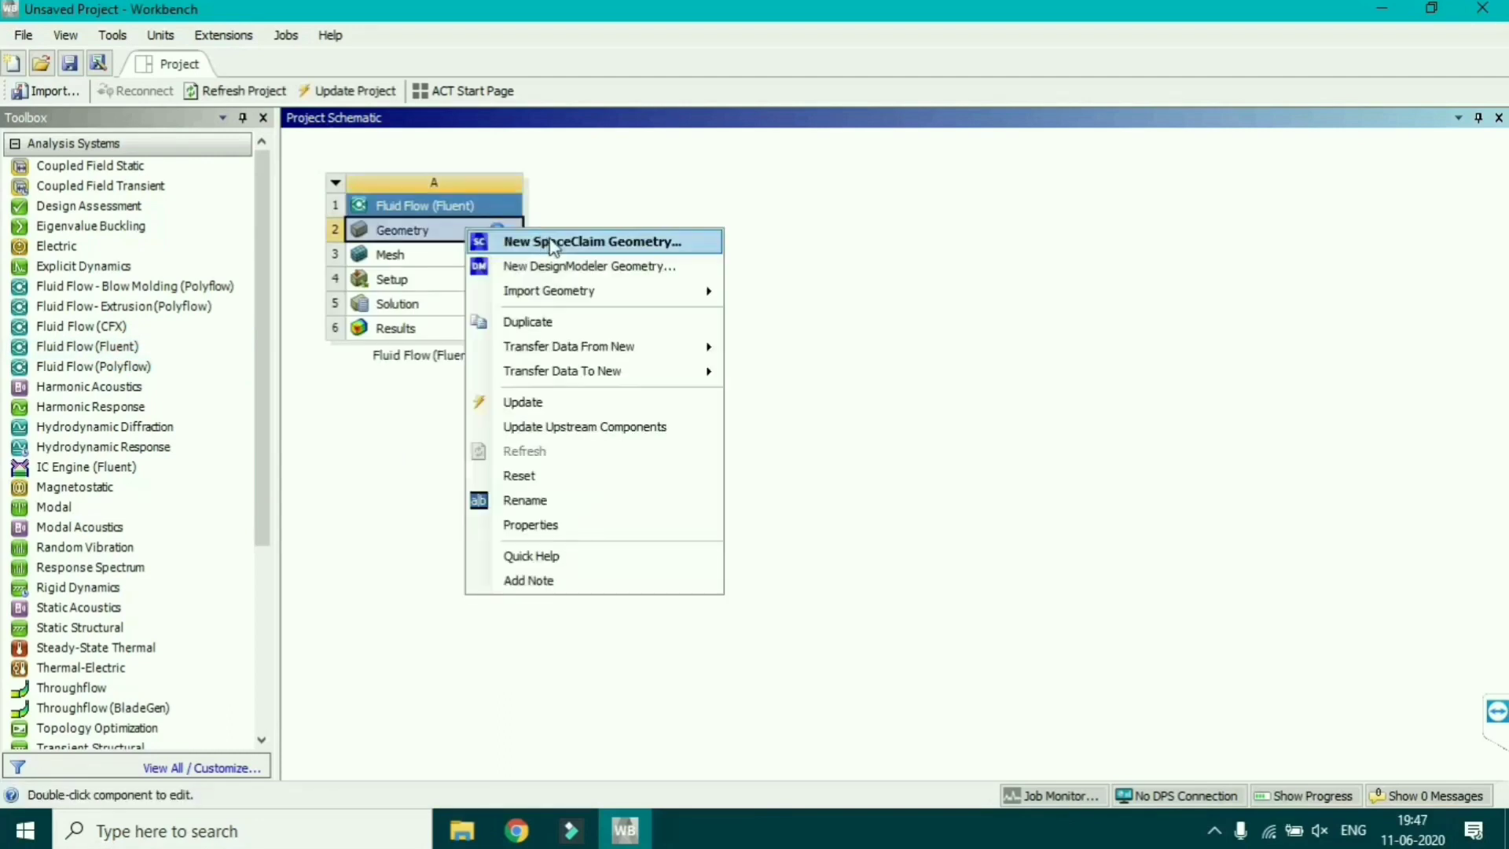
mouse_move(590, 291)
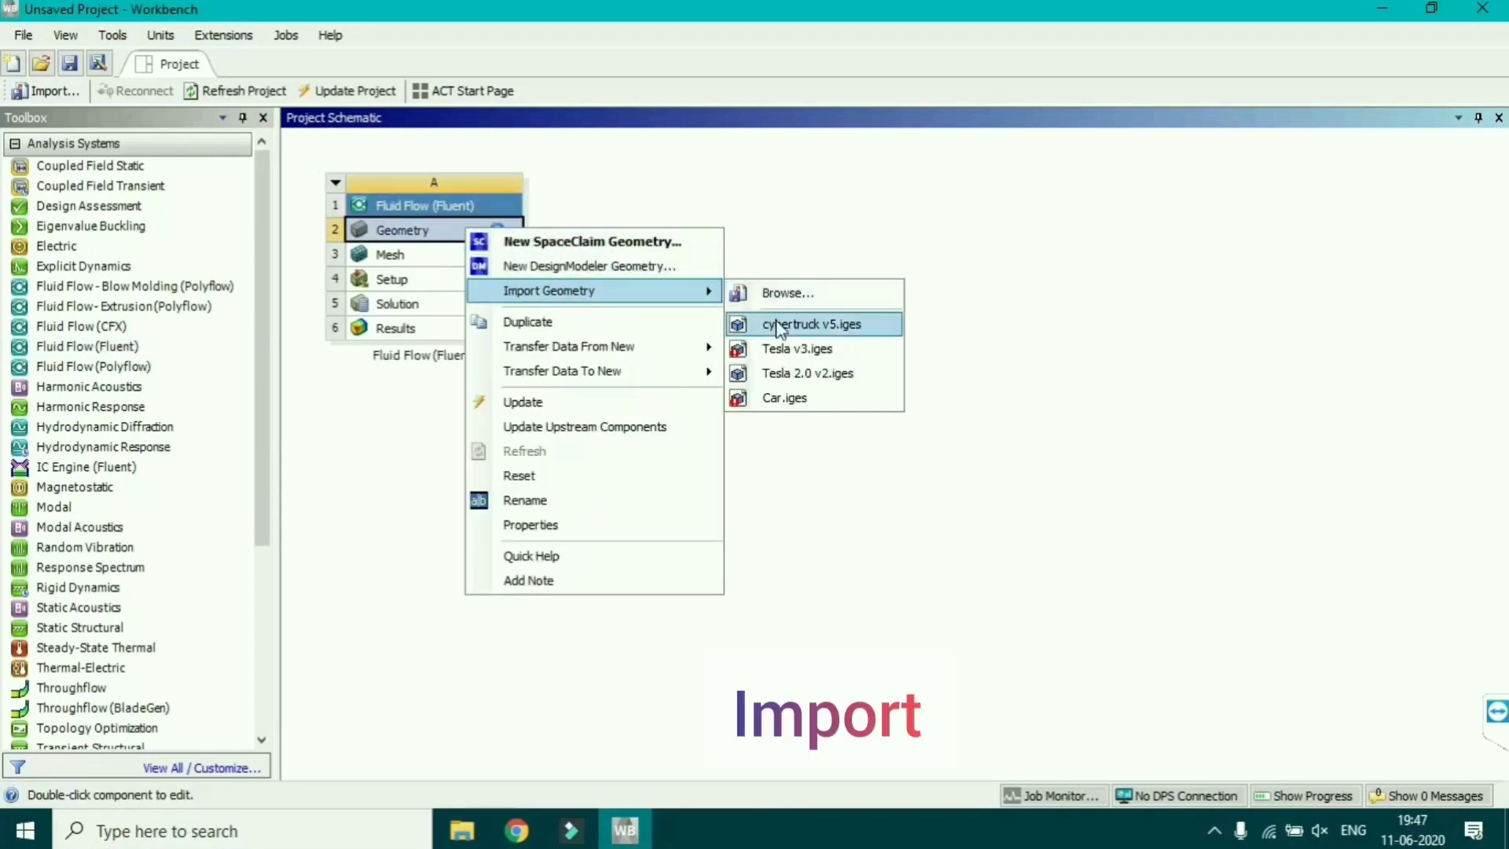
left_click(810, 324)
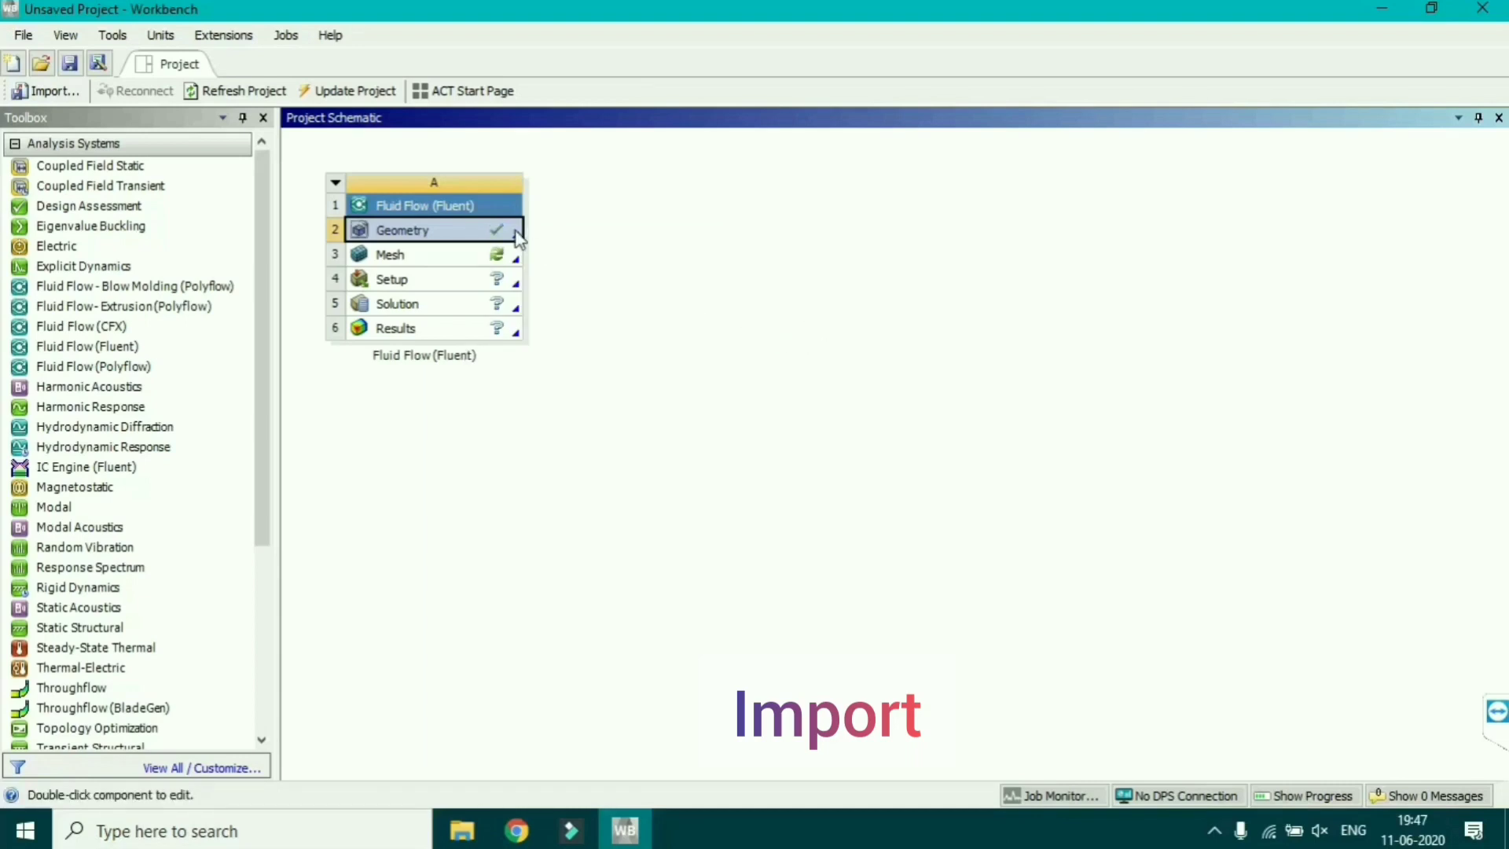
- Open the imported geometry in DesignModeler and generate the import feature
right_click(470, 232)
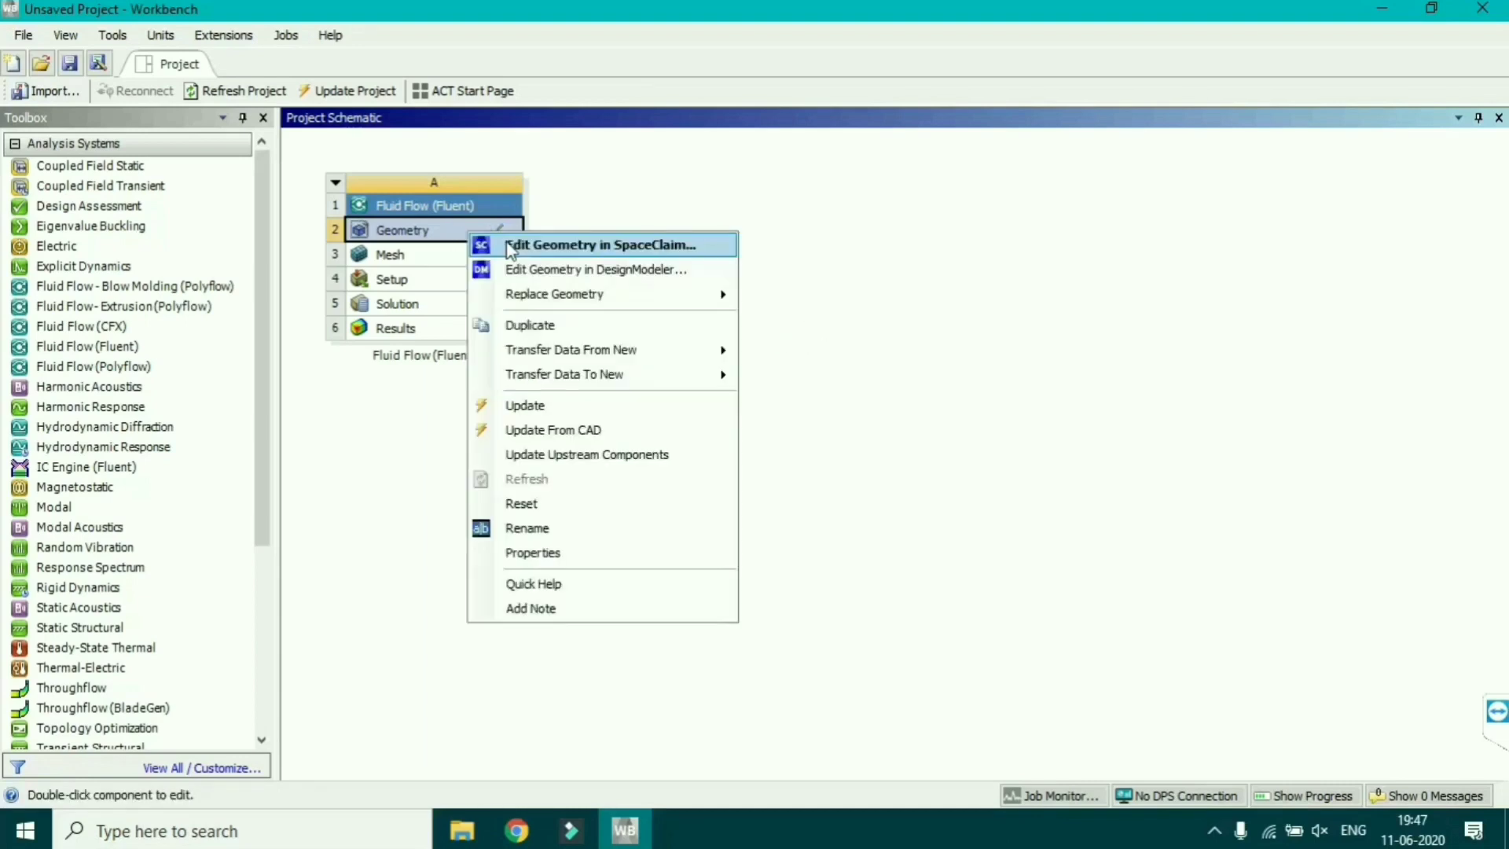
left_click(566, 271)
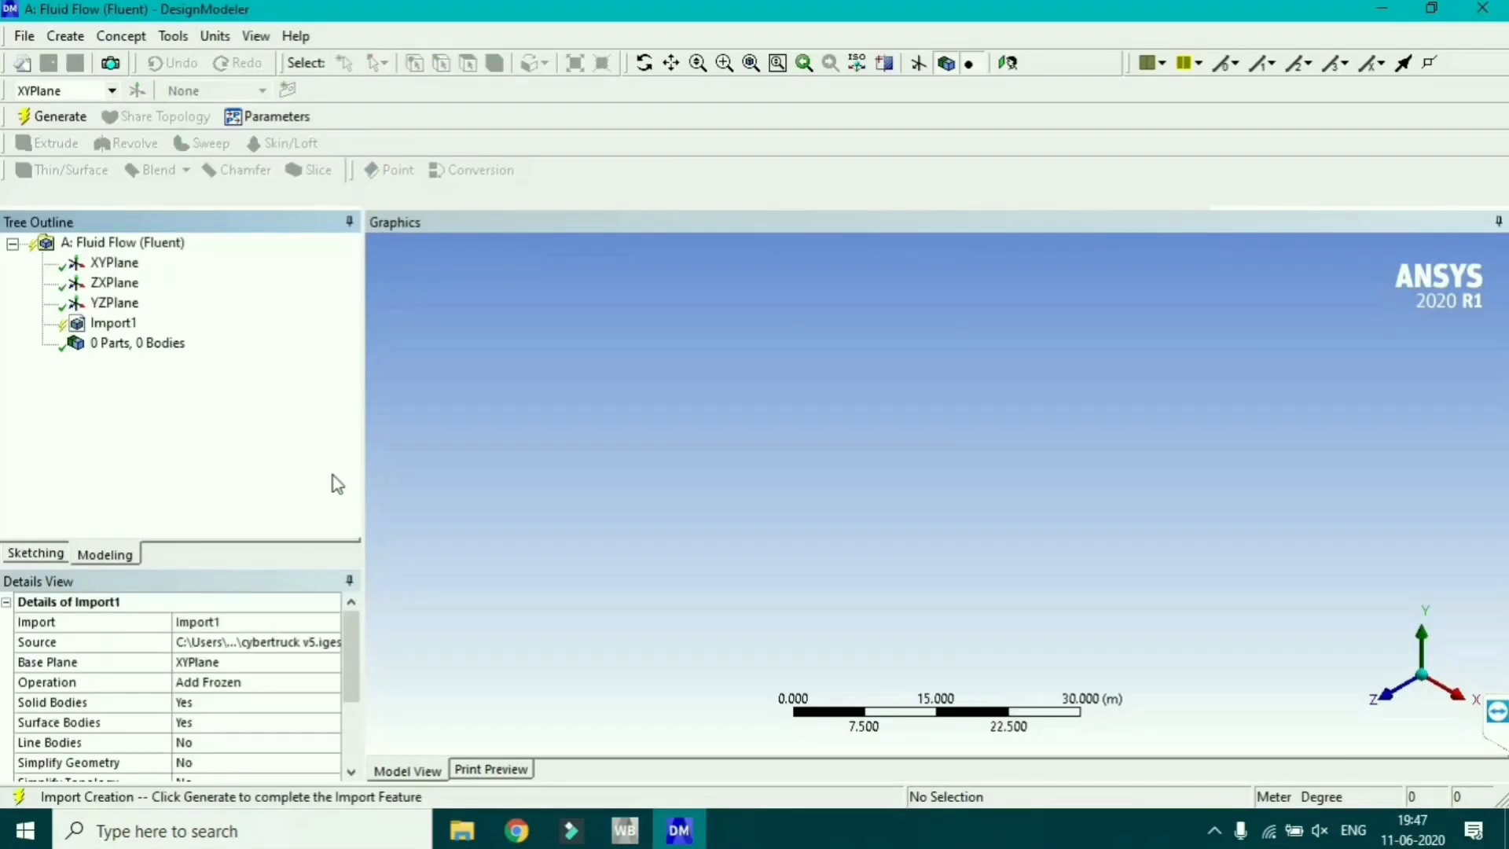
right_click(119, 325)
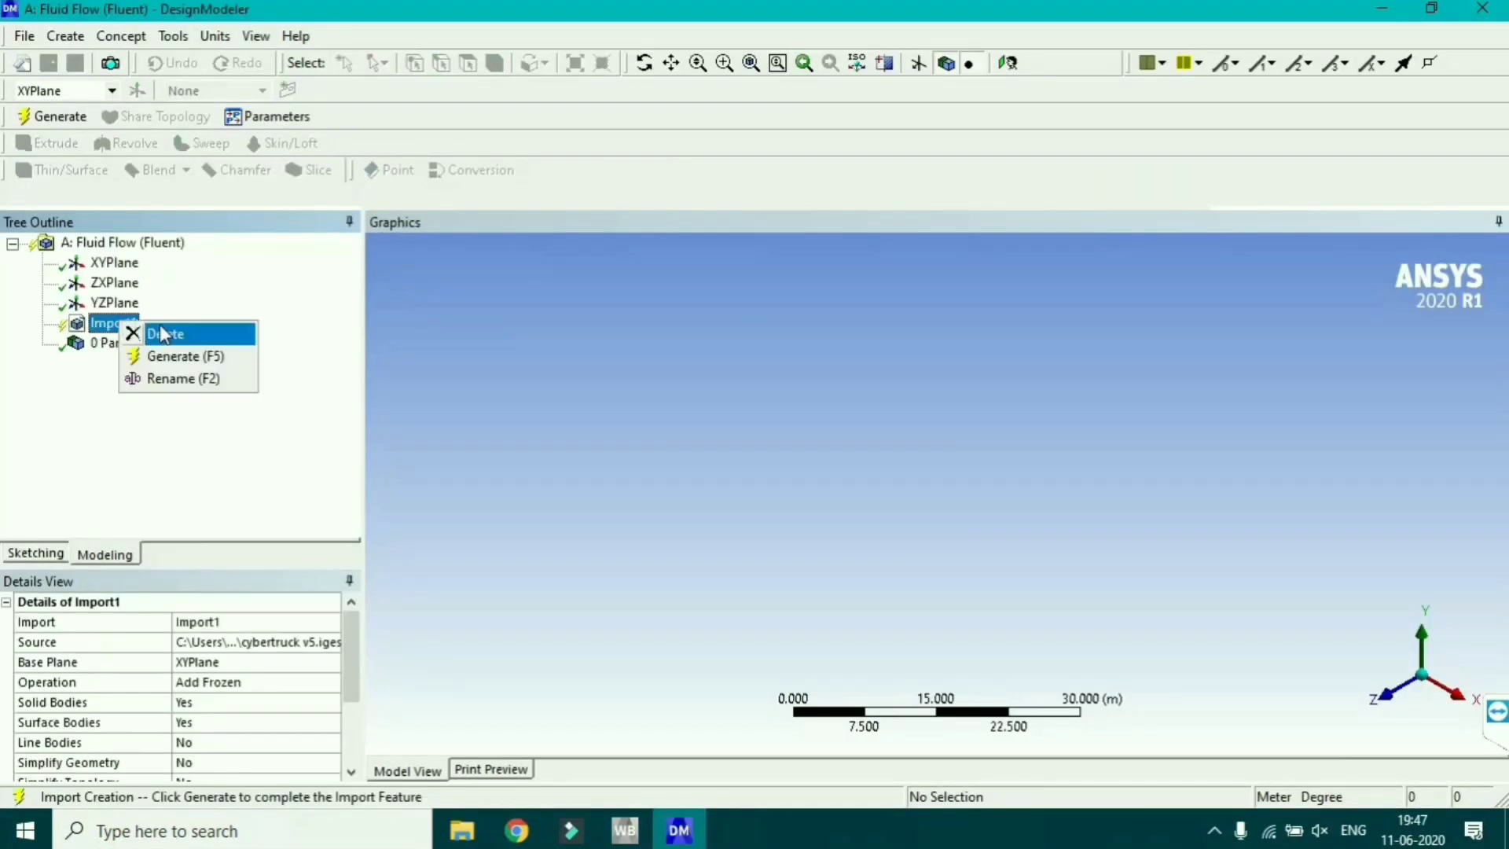
left_click(186, 357)
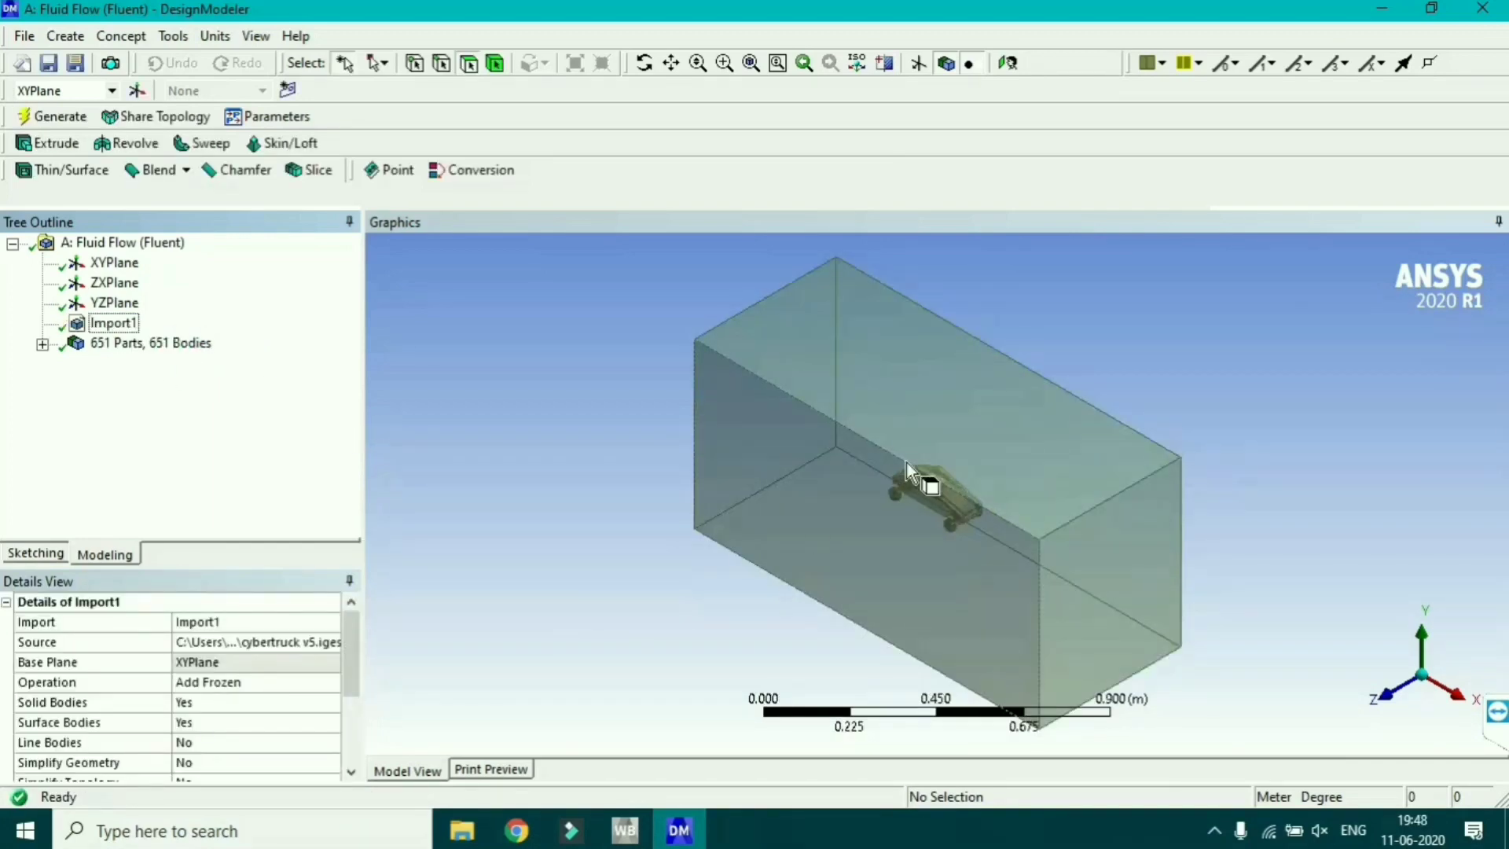
scroll(912, 550, "up", 2)
scroll(912, 550, "down", 3)
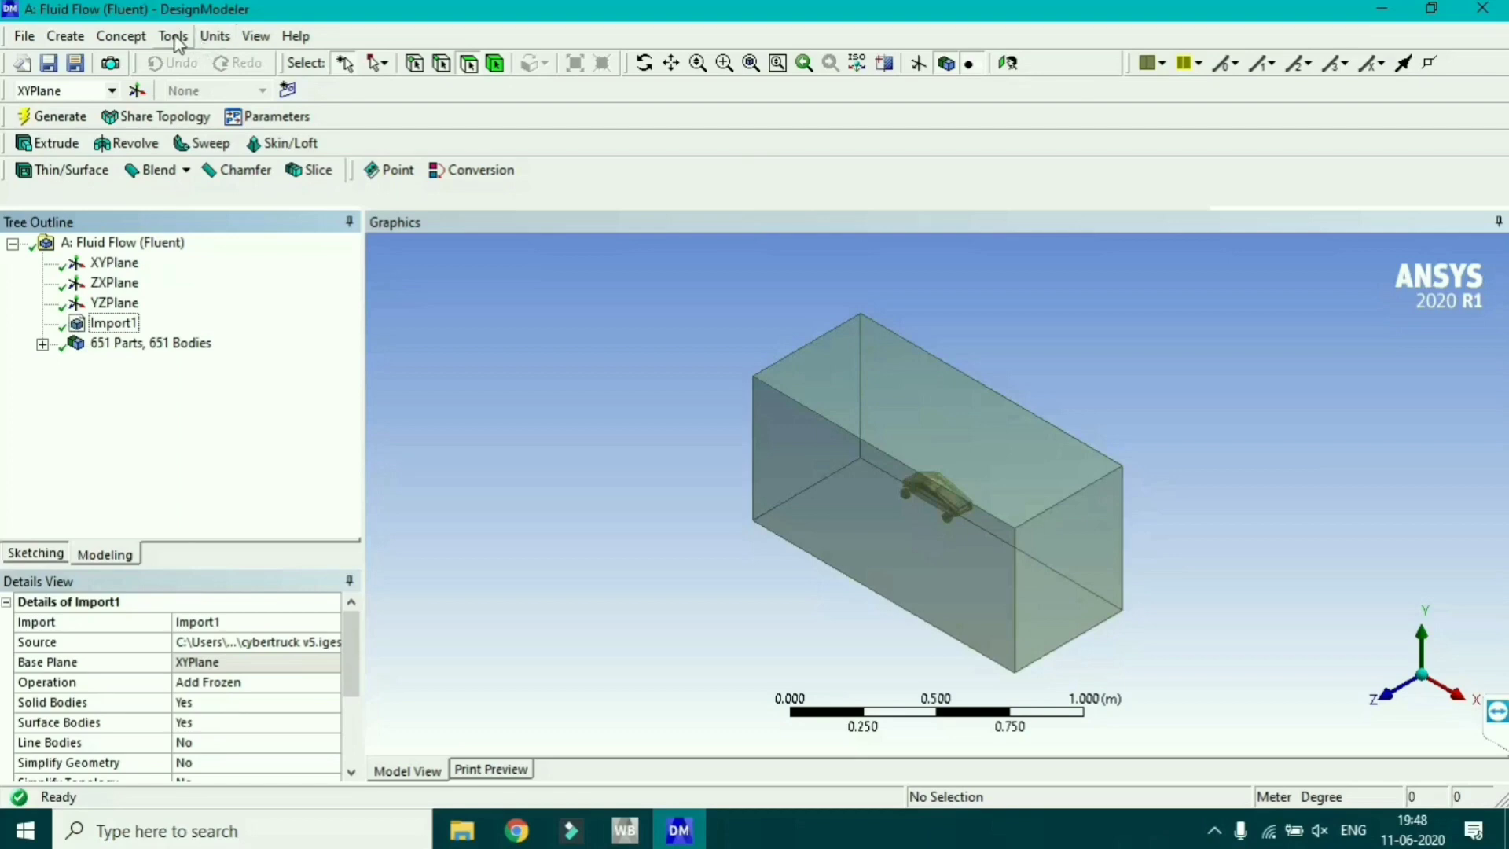
- Create a named selection called Outlet from the enclosure's end face towards positive X and generate it
left_click(1077, 553)
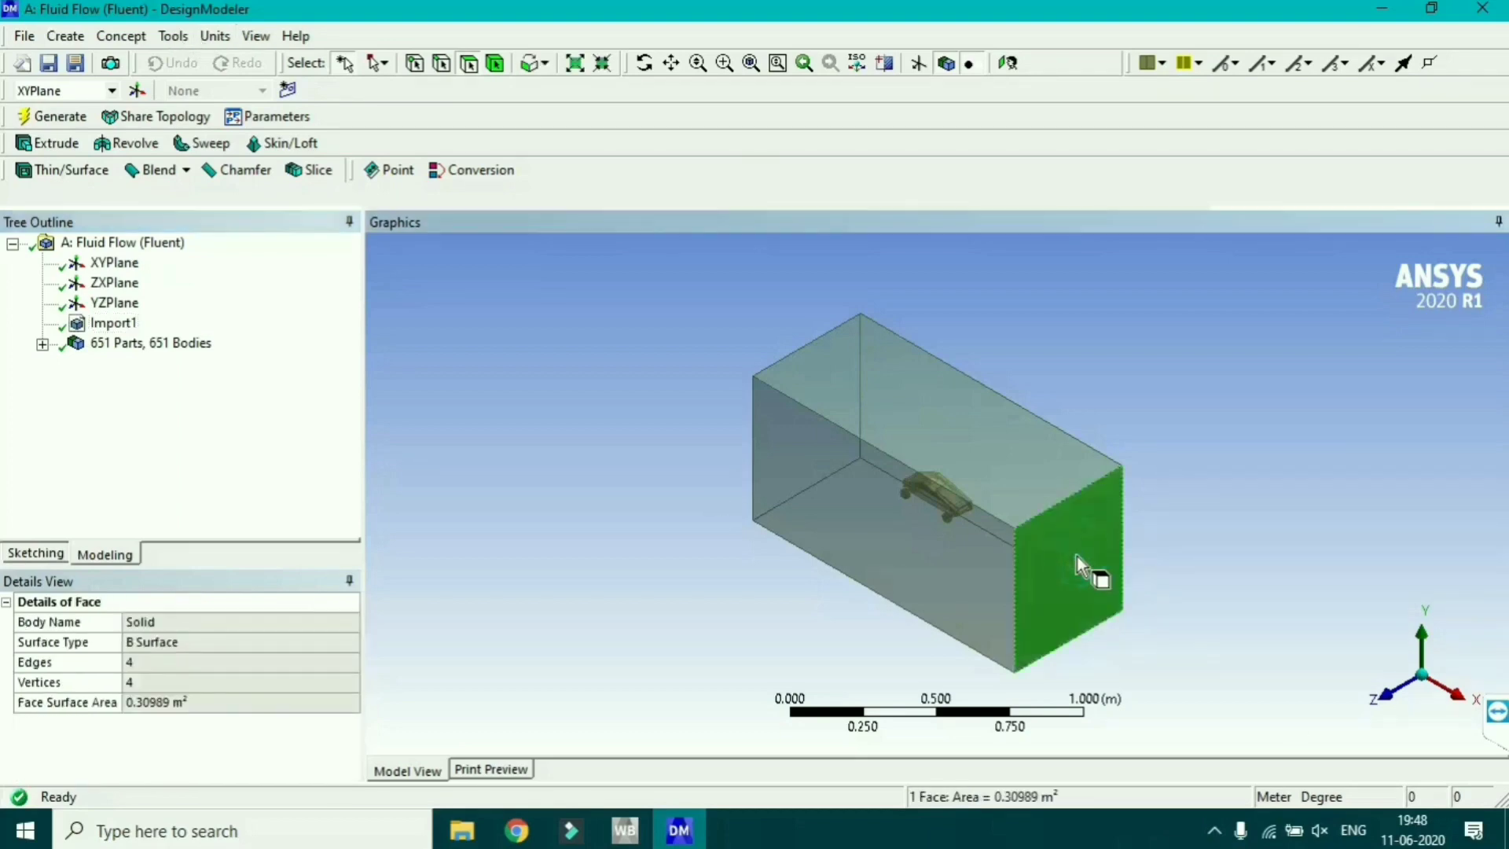
right_click(1077, 555)
left_click(1124, 508)
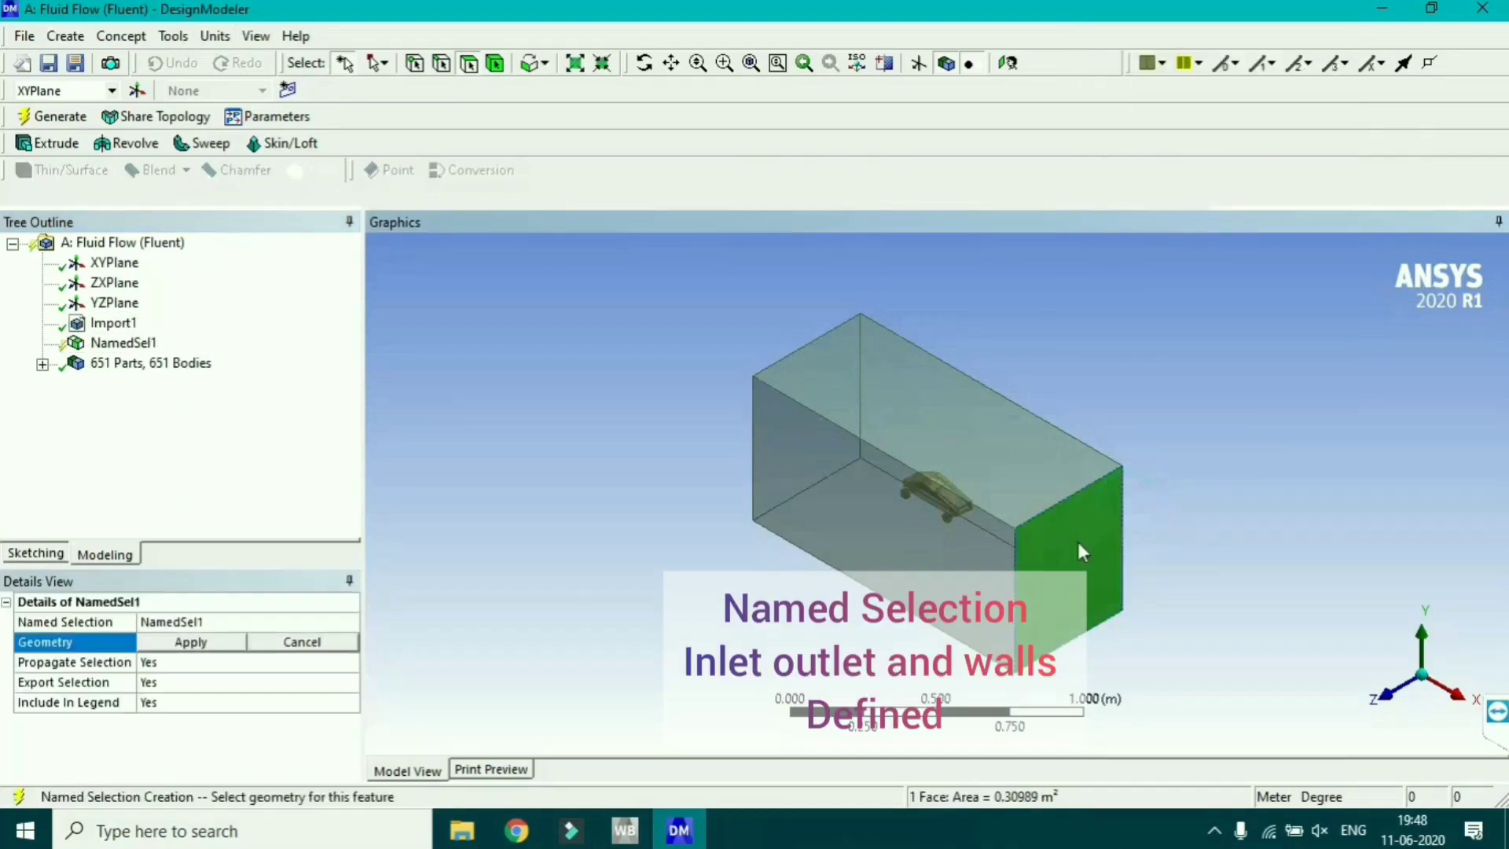
left_click(223, 643)
left_click(250, 619)
type("O")
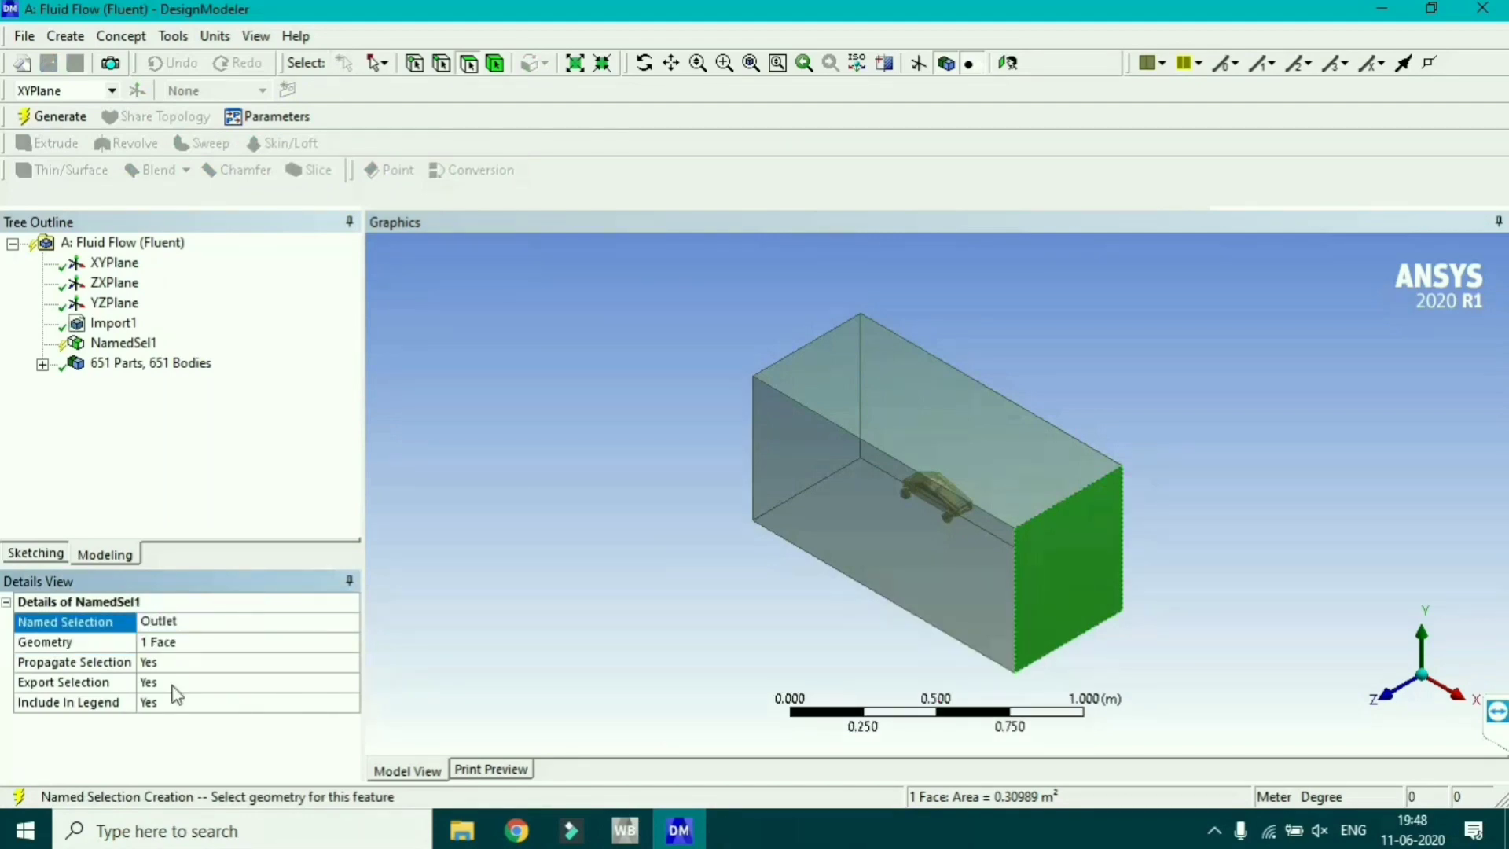
type("utlet")
right_click(105, 627)
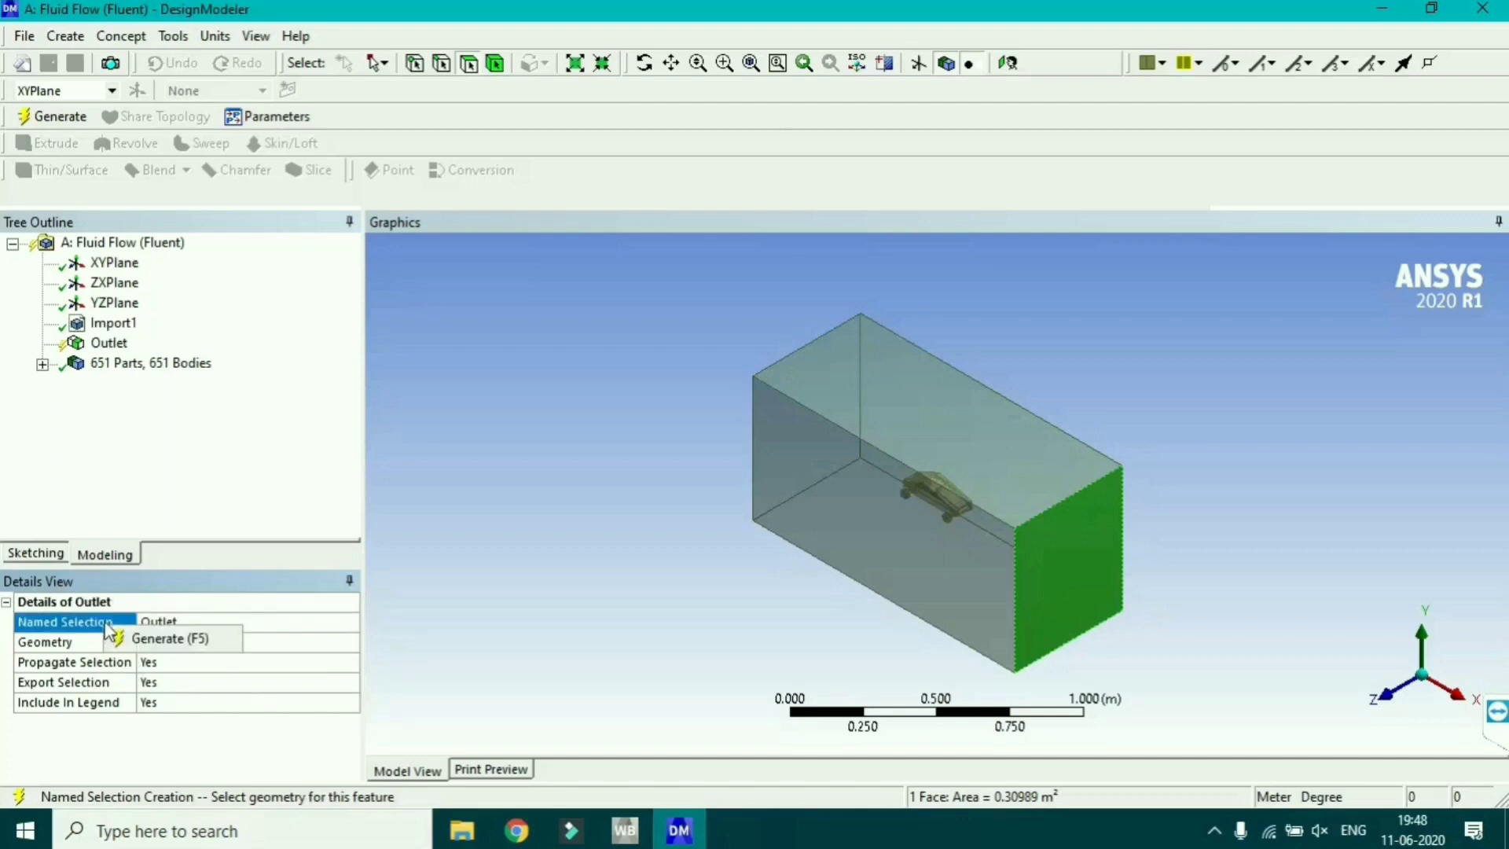
left_click(160, 639)
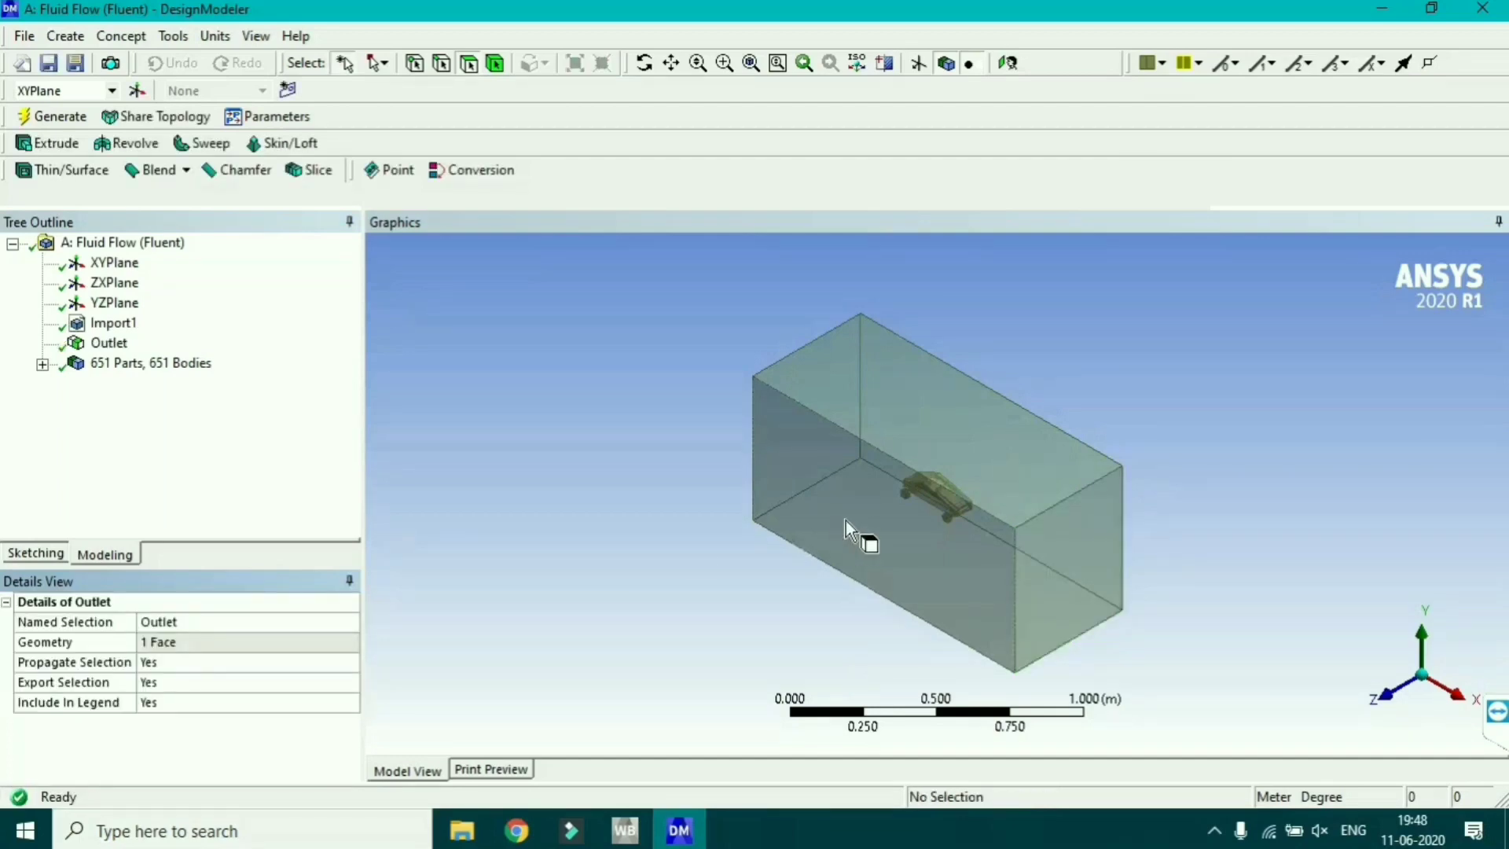
- Create a named selection called Inlet from the enclosure's end face towards negative X and generate it
middle_click_drag(846, 520, 981, 556)
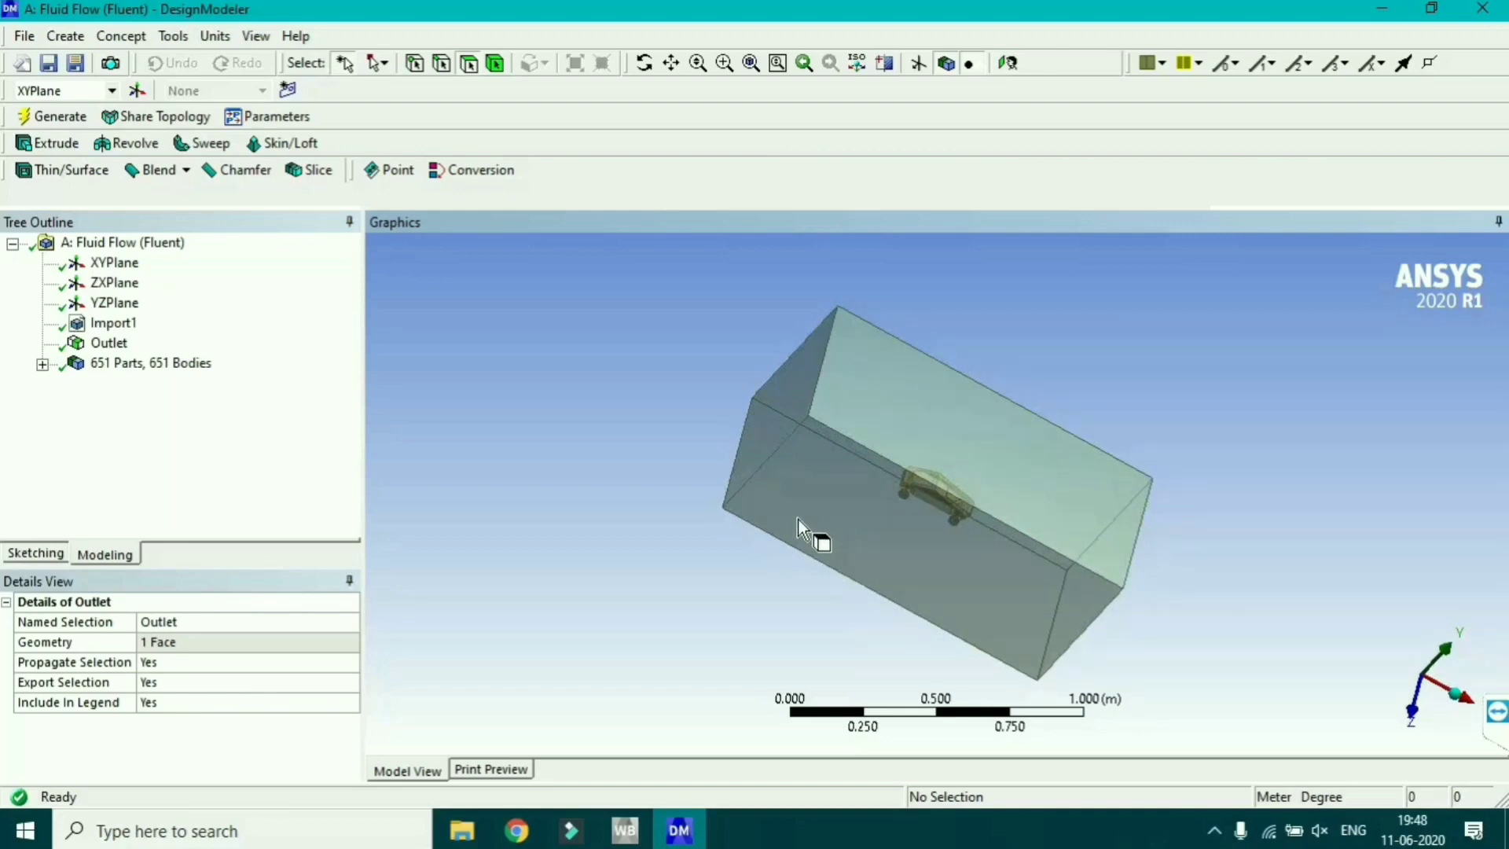
left_click(790, 419)
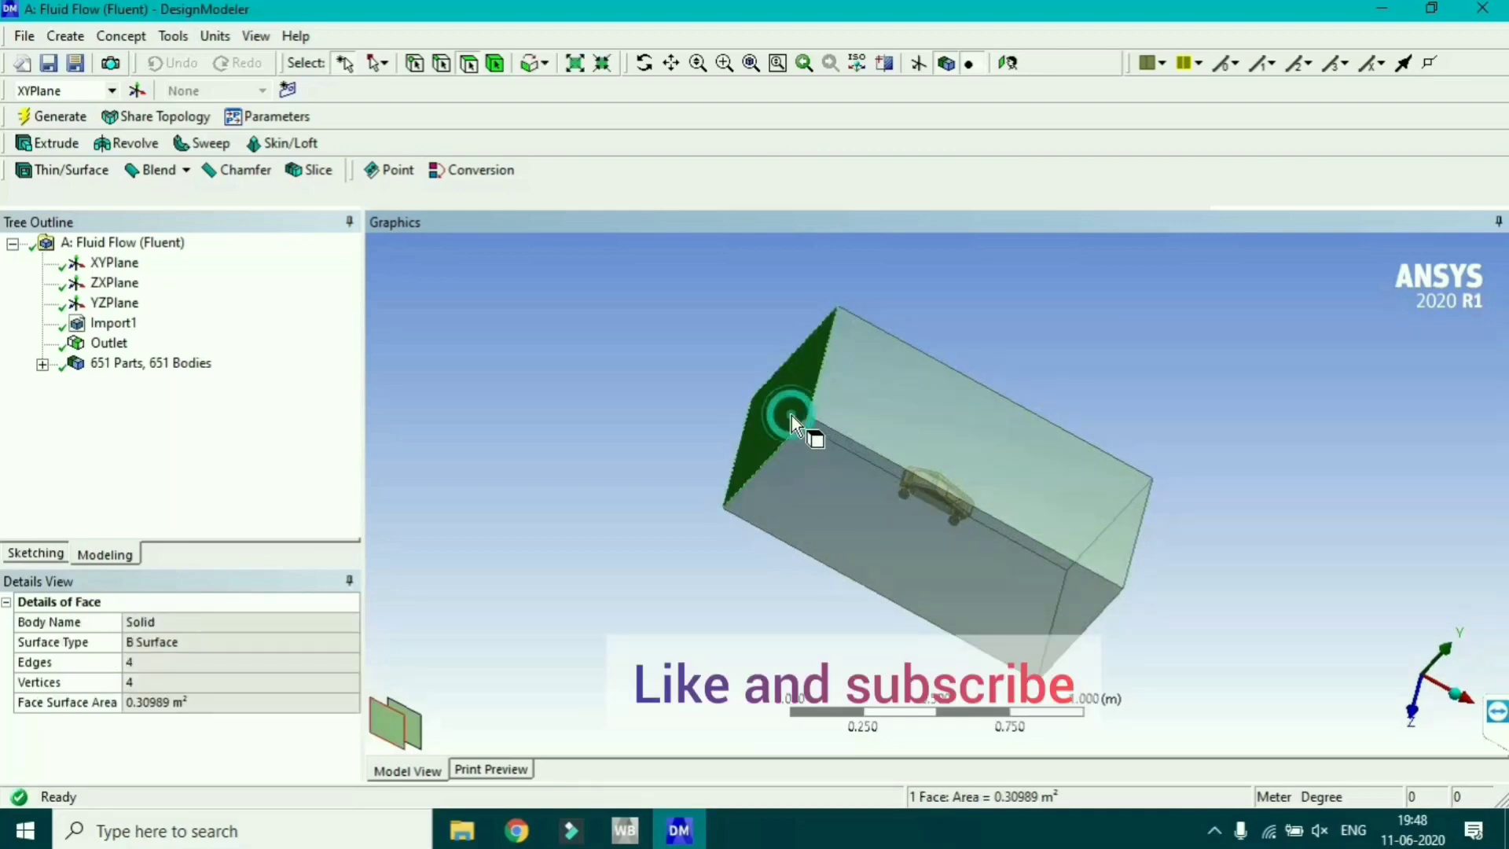
right_click(767, 478)
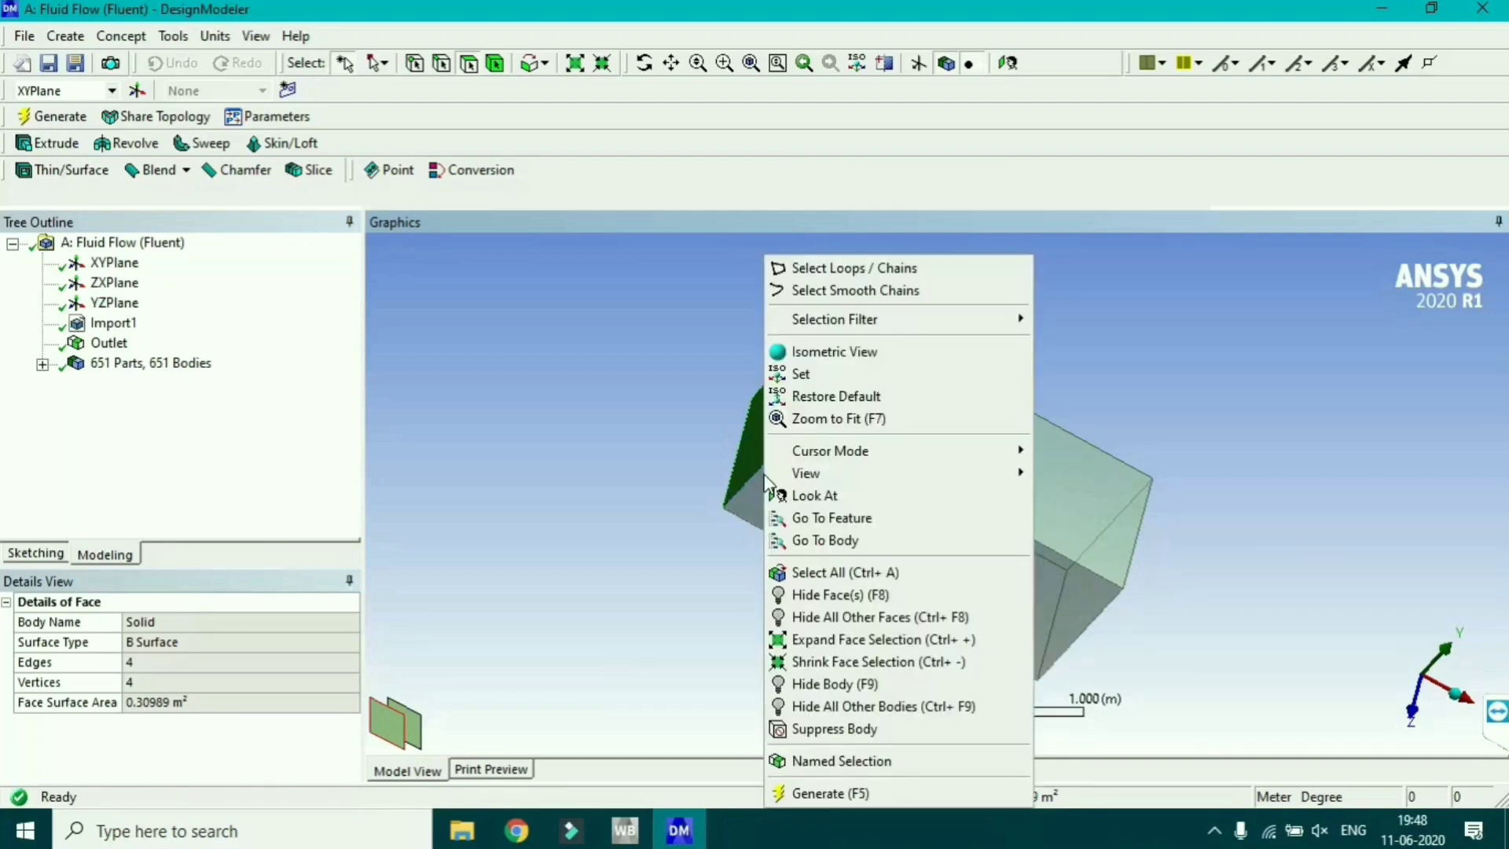
left_click(856, 761)
left_click(202, 643)
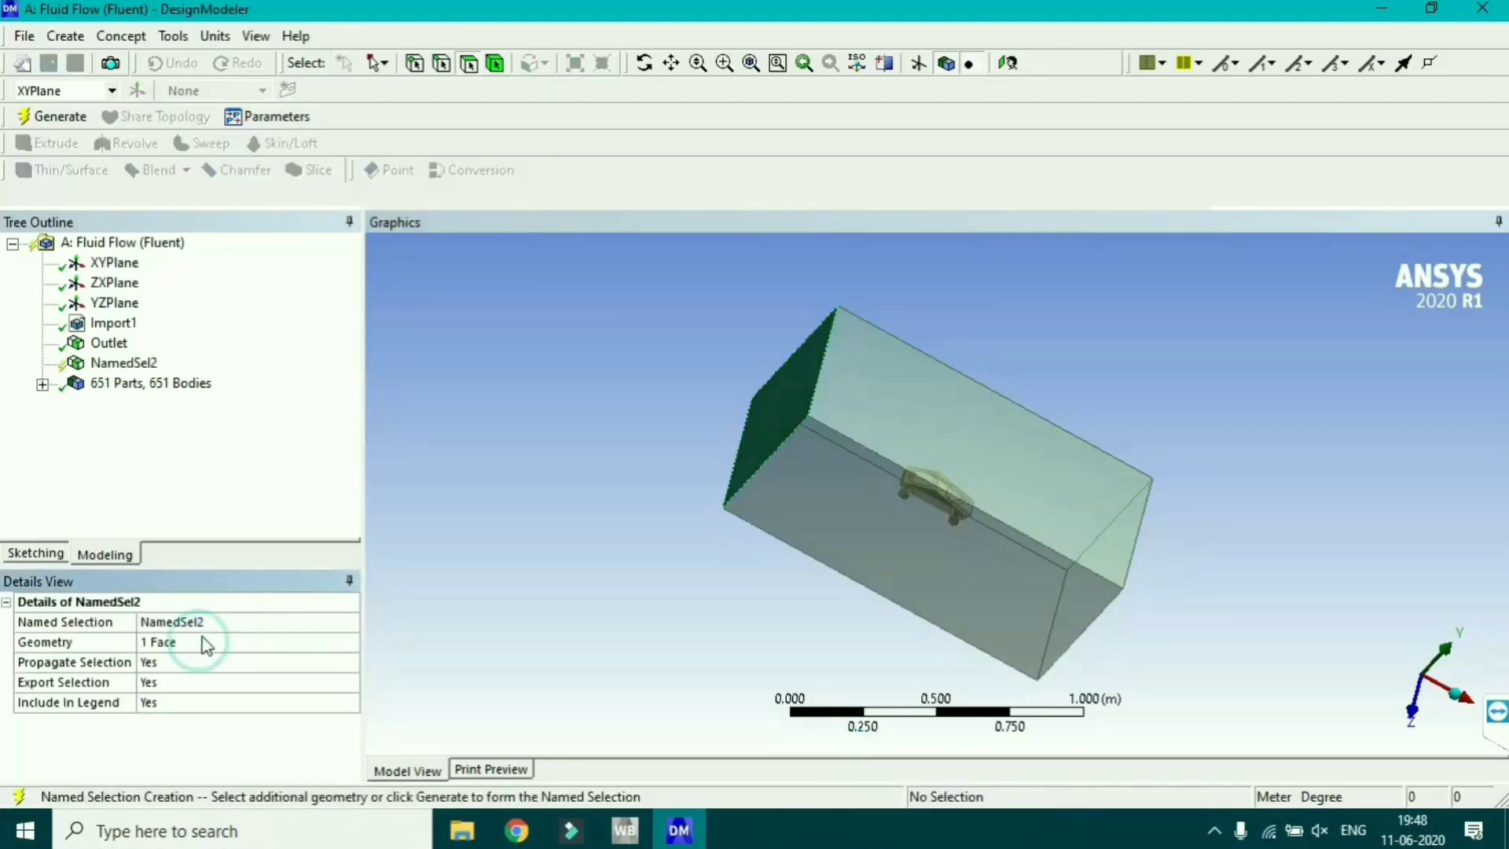
left_click(206, 622)
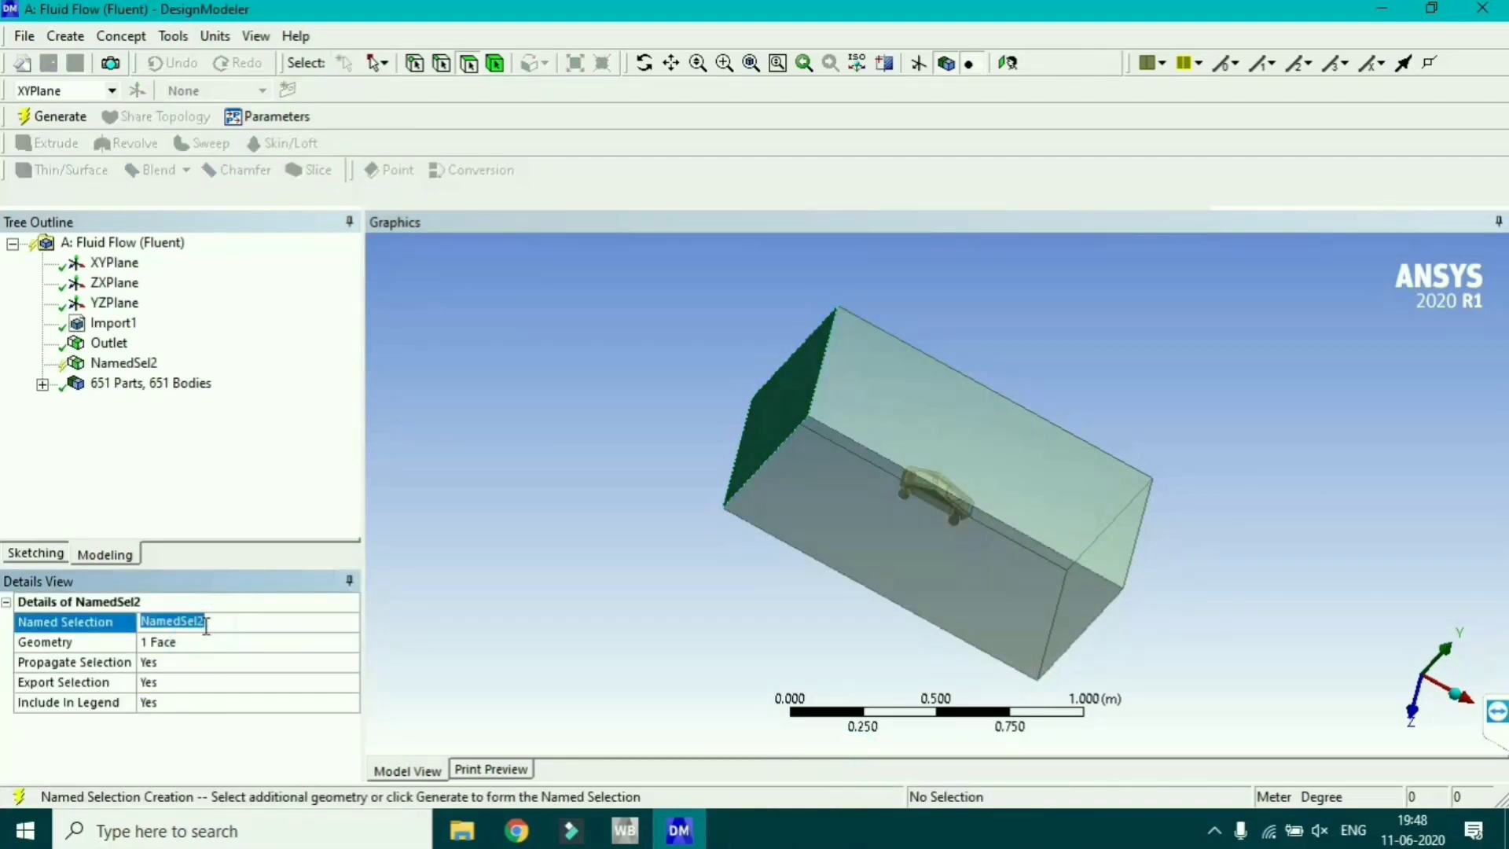
key("BackSpace")
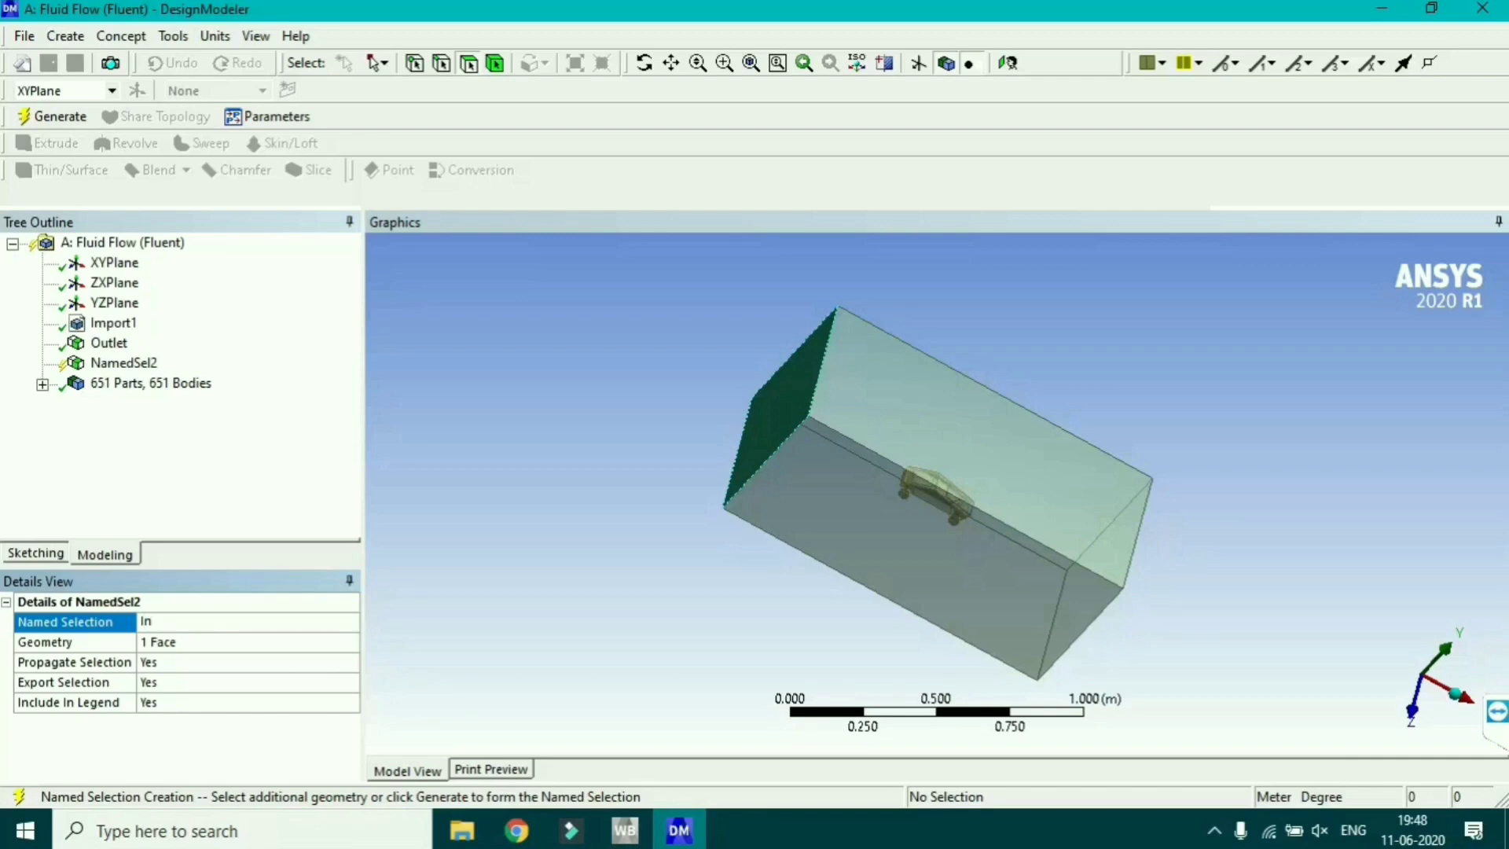
left_click(120, 622)
right_click(122, 622)
left_click(181, 633)
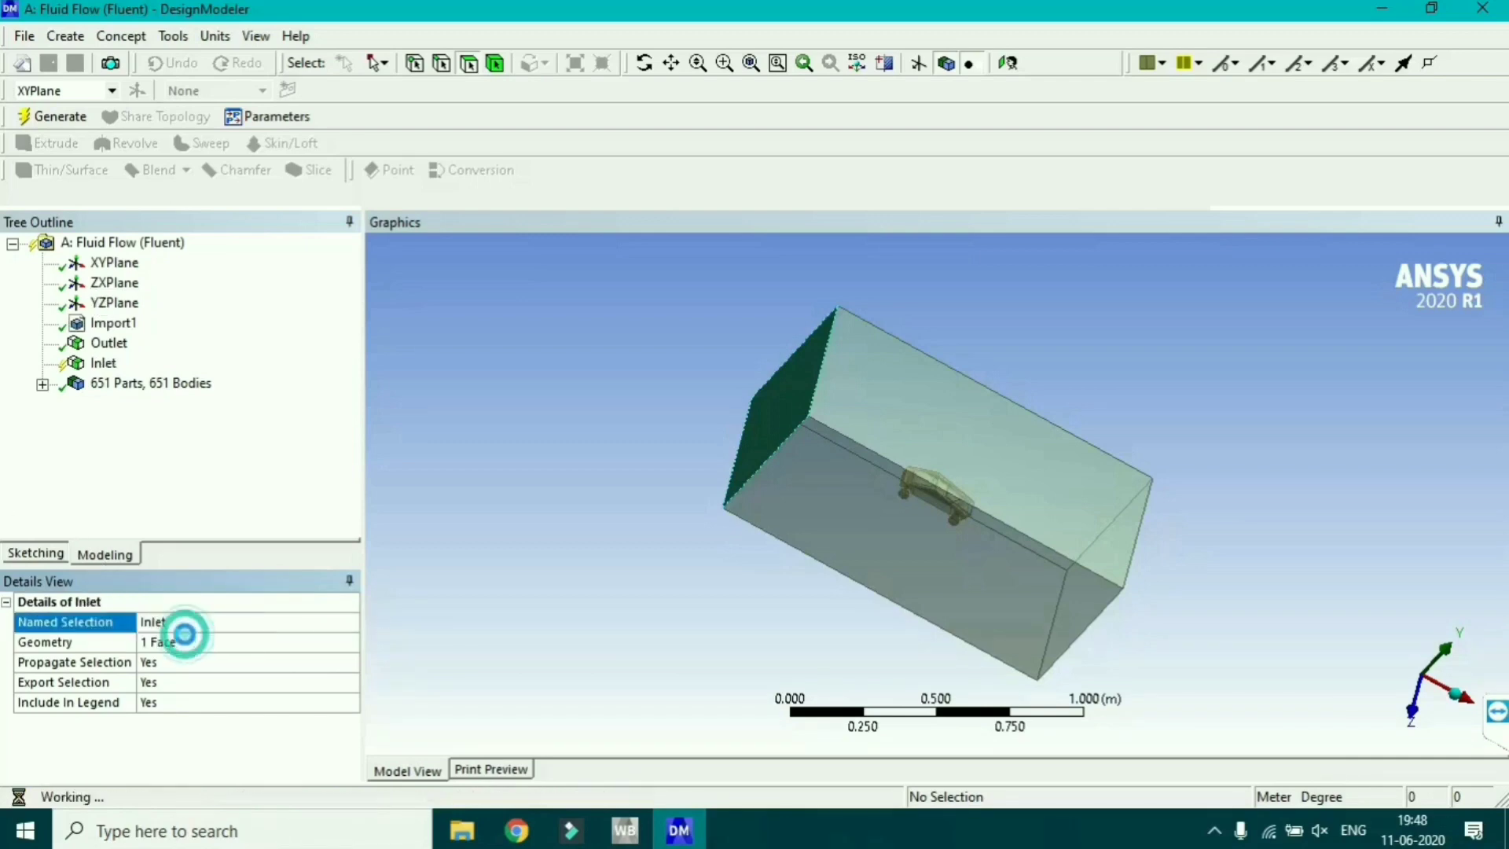
- Create a named selection called walls from the enclosure's four long side faces and generate it
left_click(893, 540)
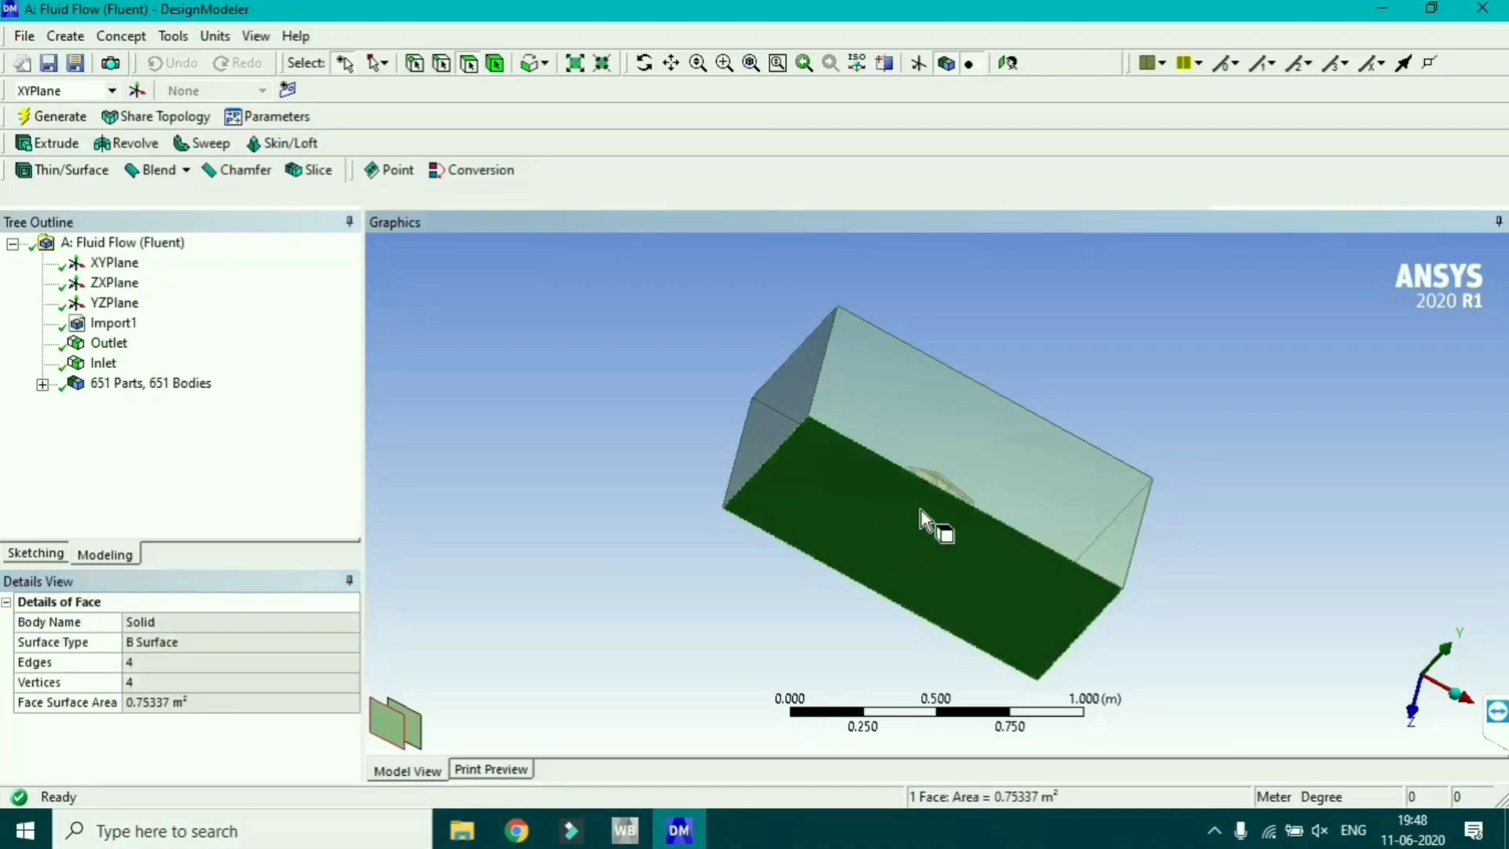
left_click(987, 456, "ctrl")
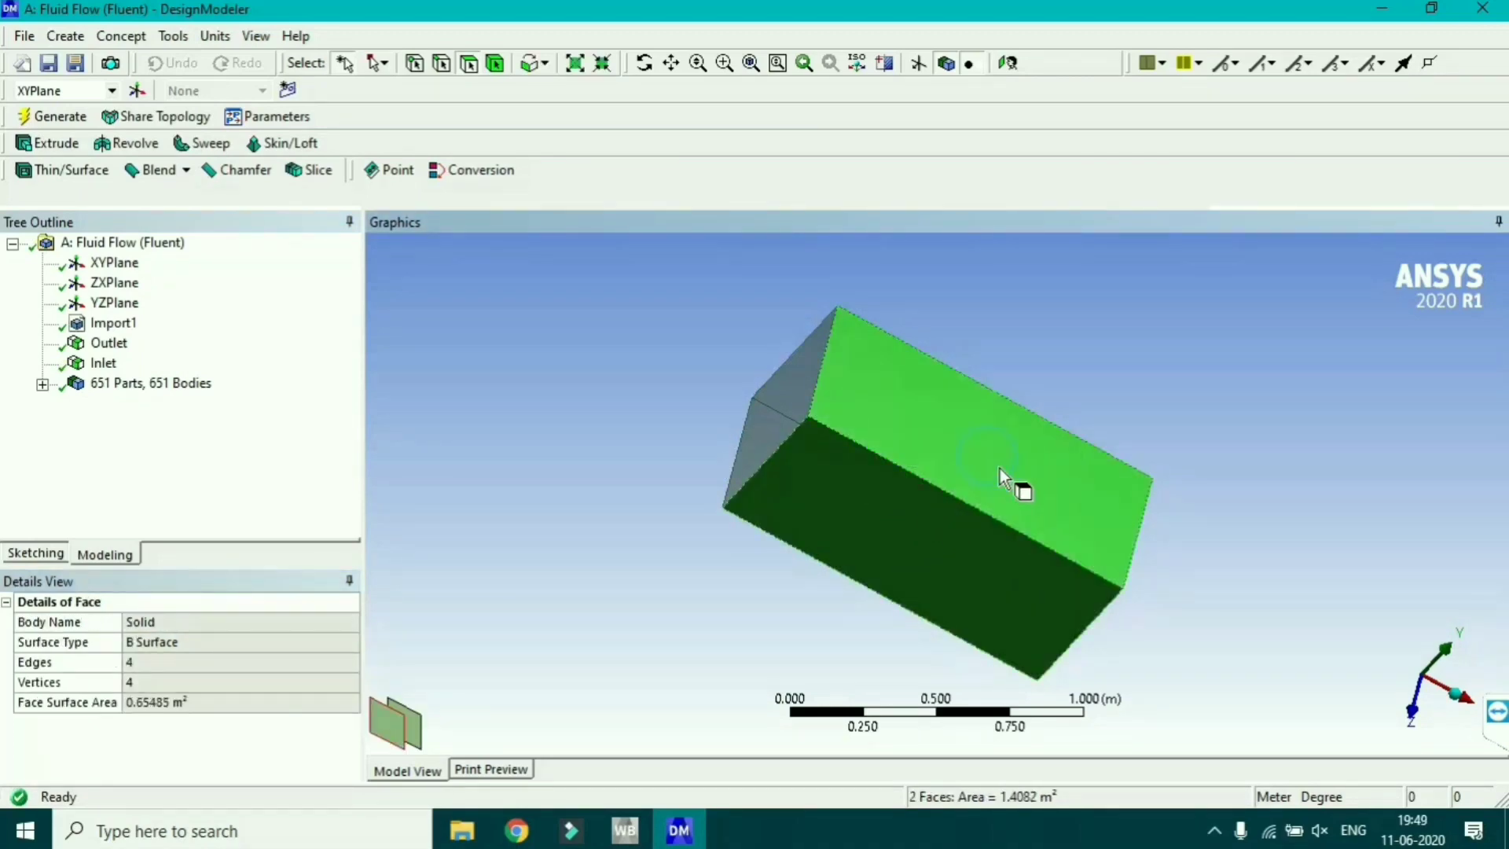
middle_click_drag(997, 461, 942, 517)
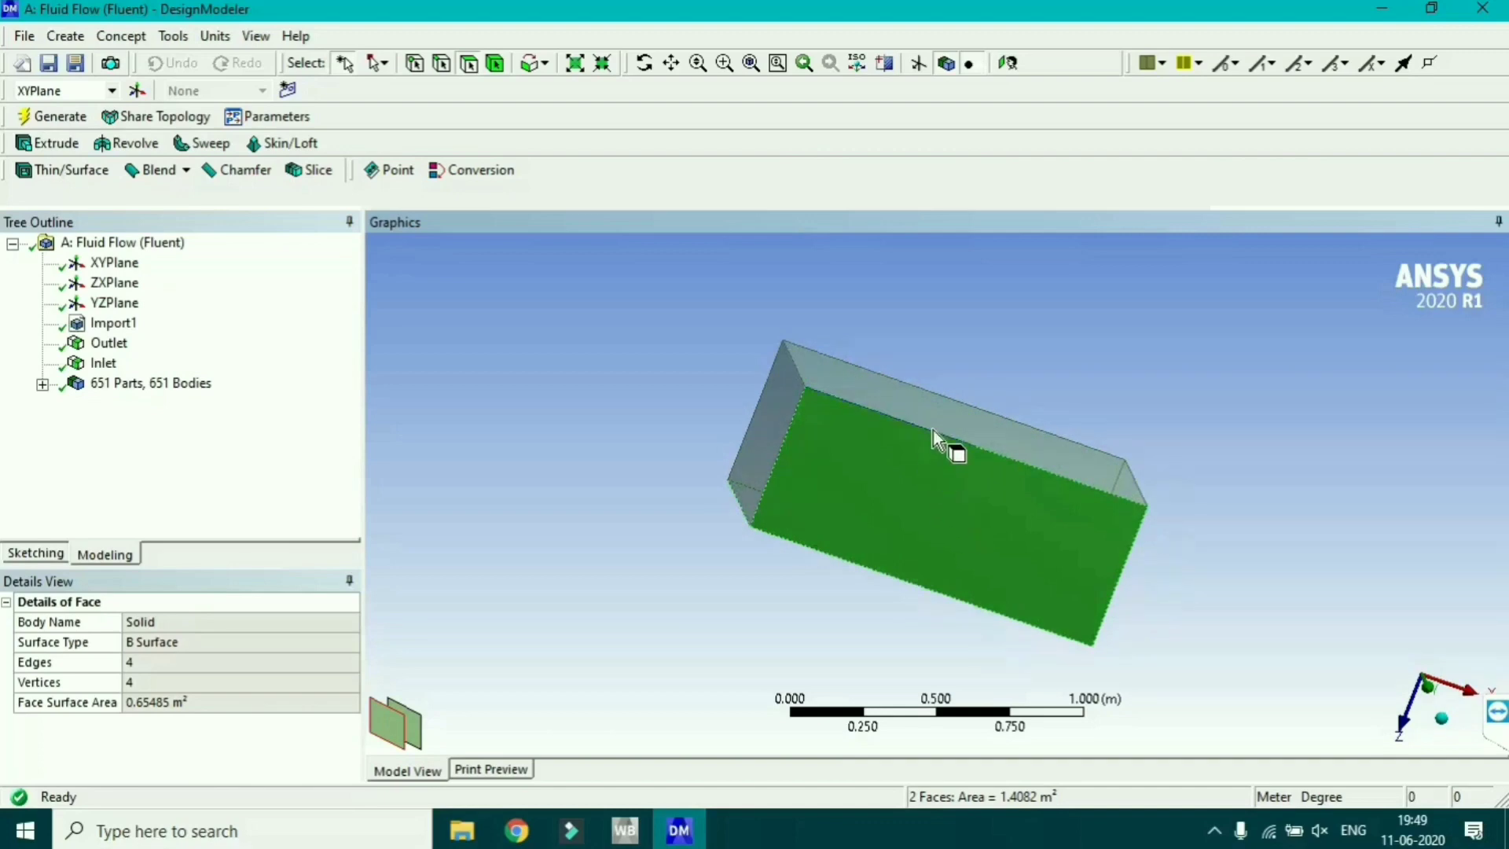
middle_click_drag(933, 431, 924, 553)
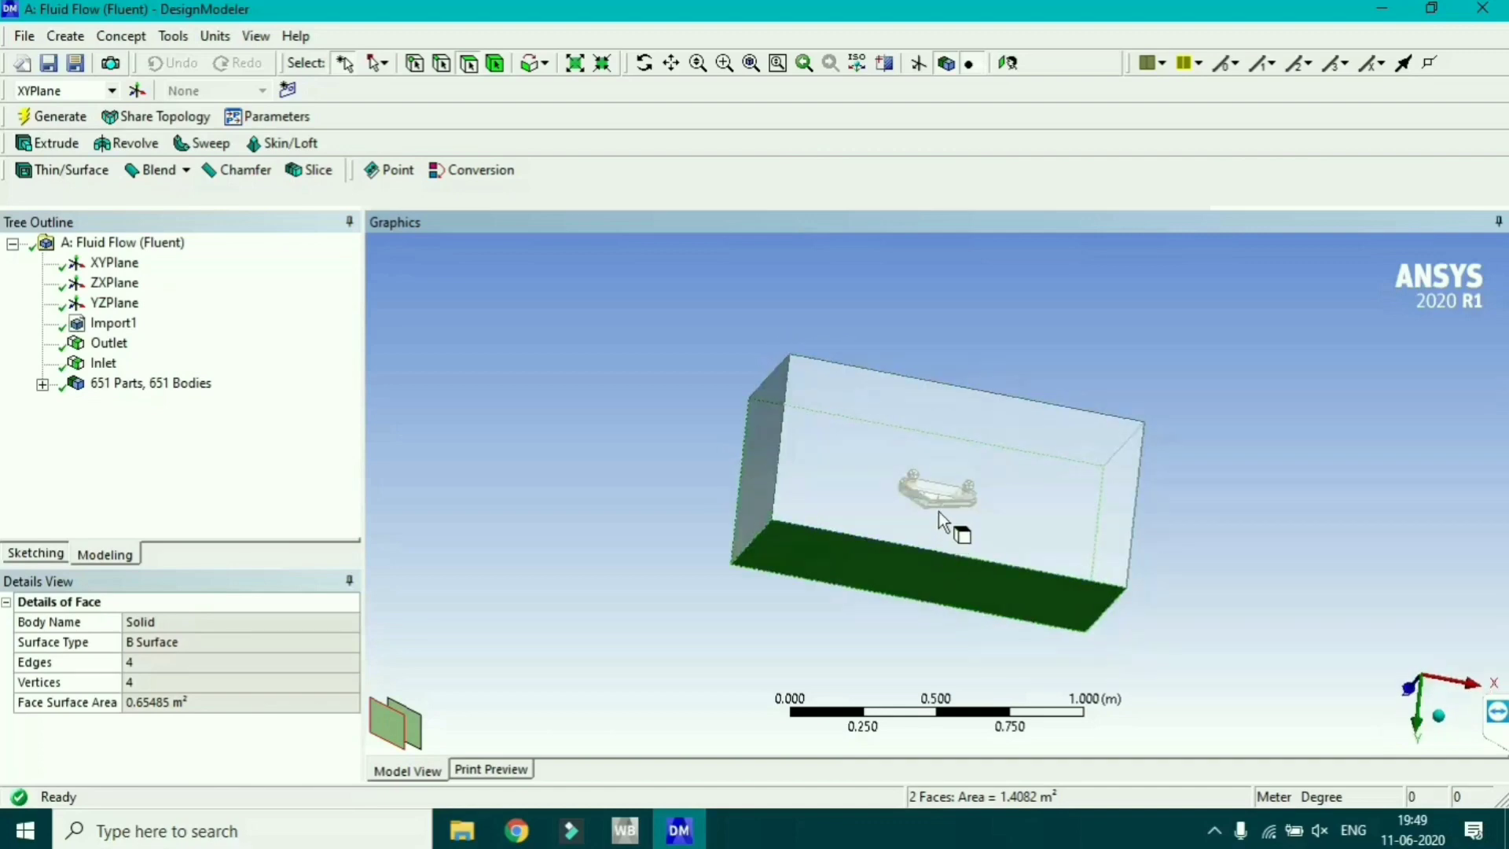
left_click(942, 475, "ctrl")
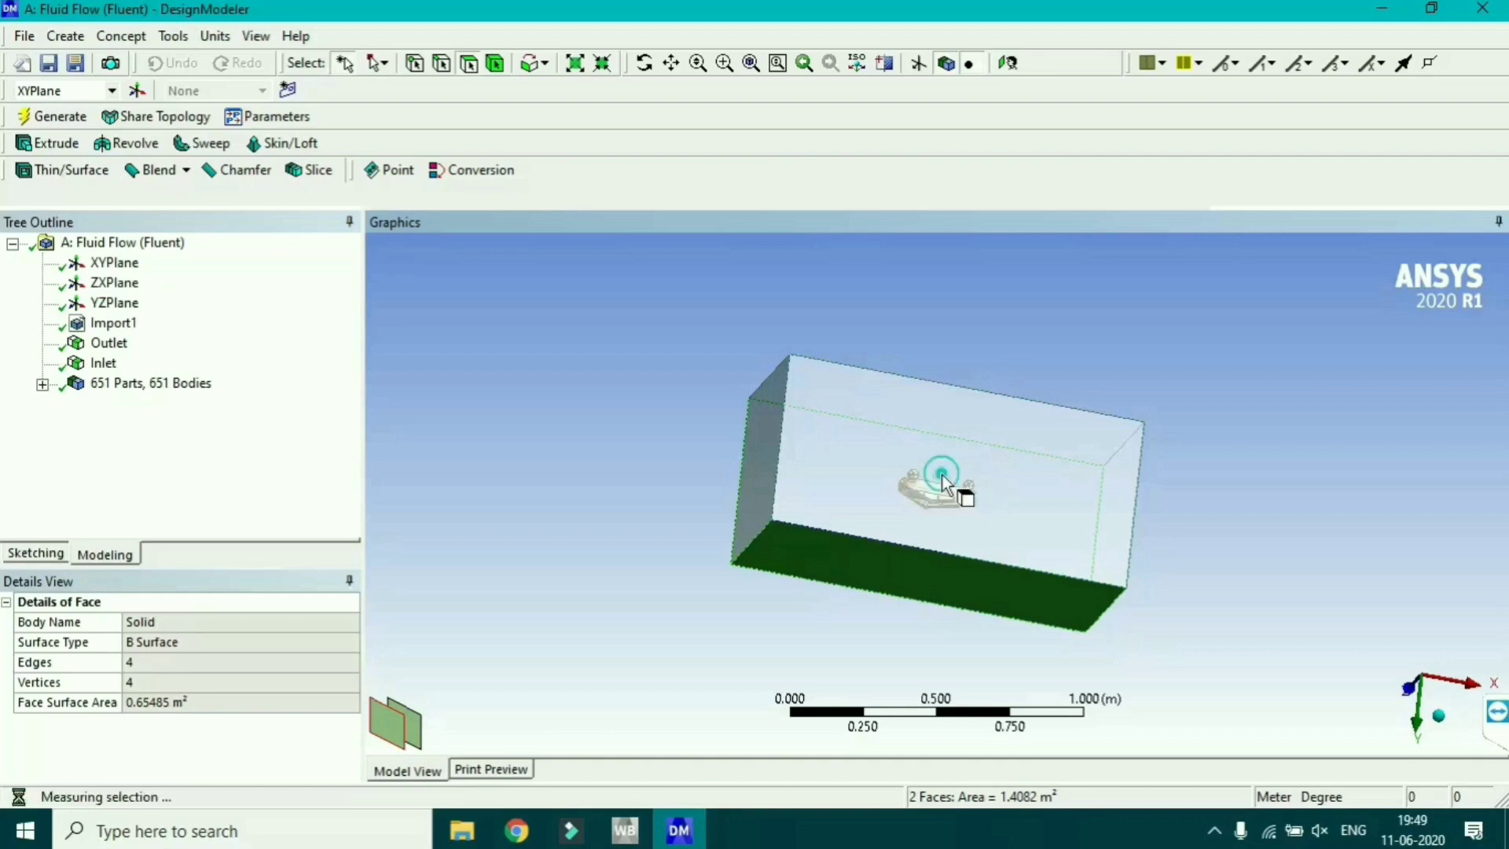
middle_click_drag(995, 496, 922, 585)
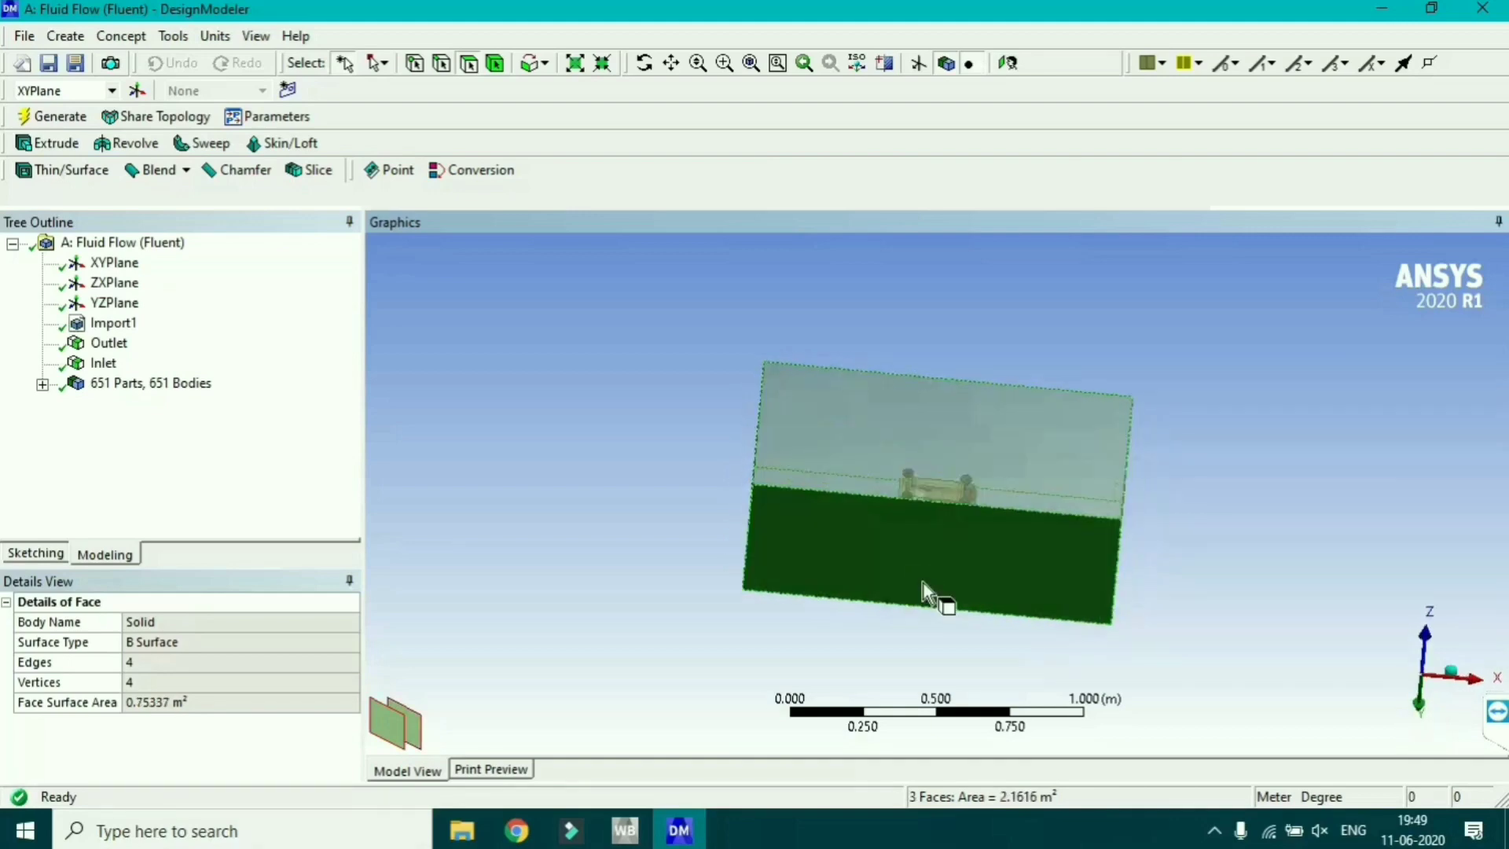
left_click(952, 432, "ctrl")
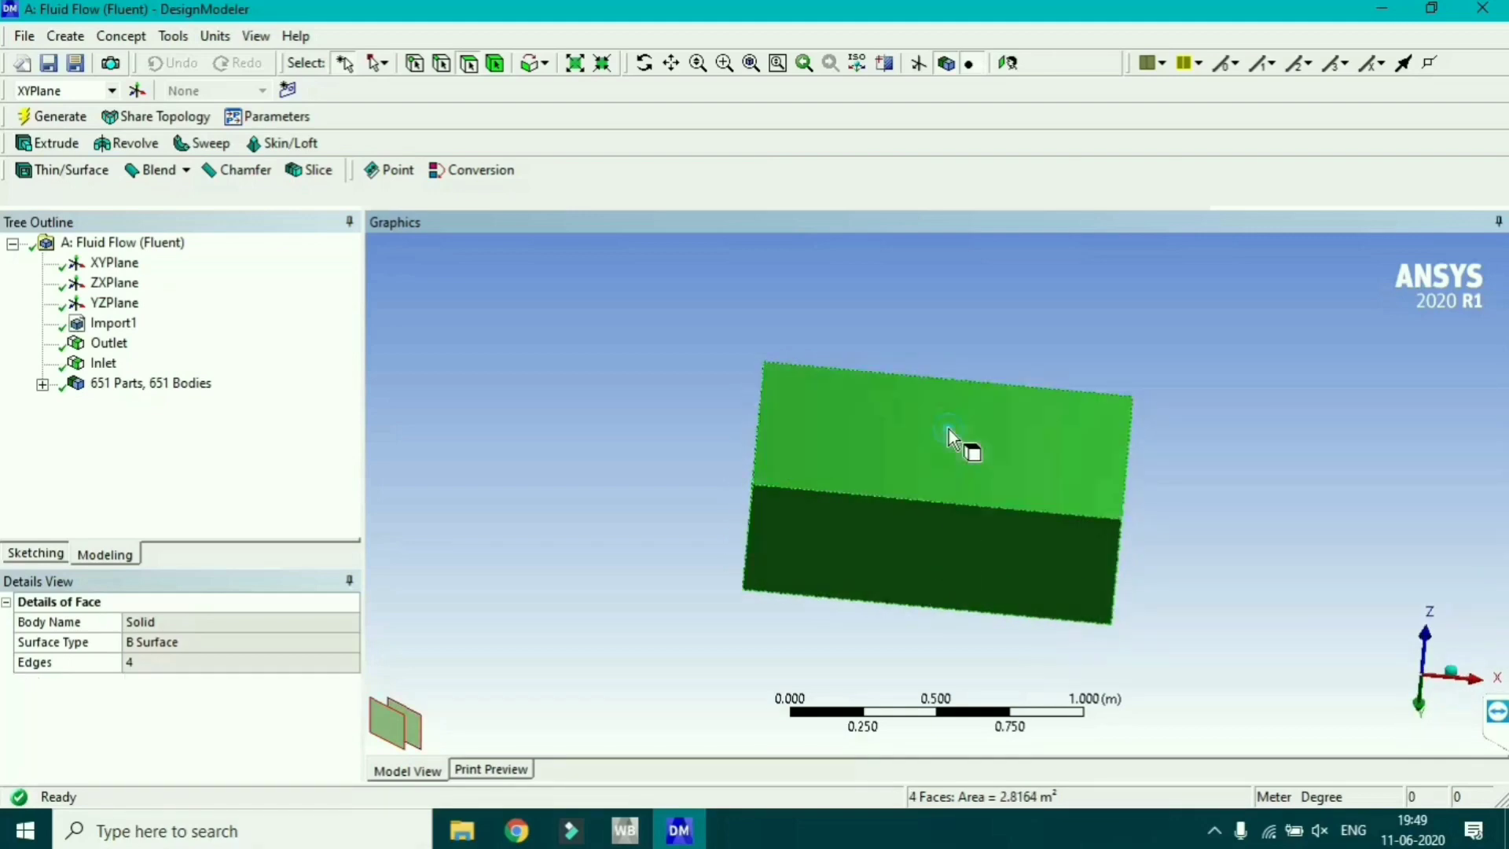
right_click(964, 476)
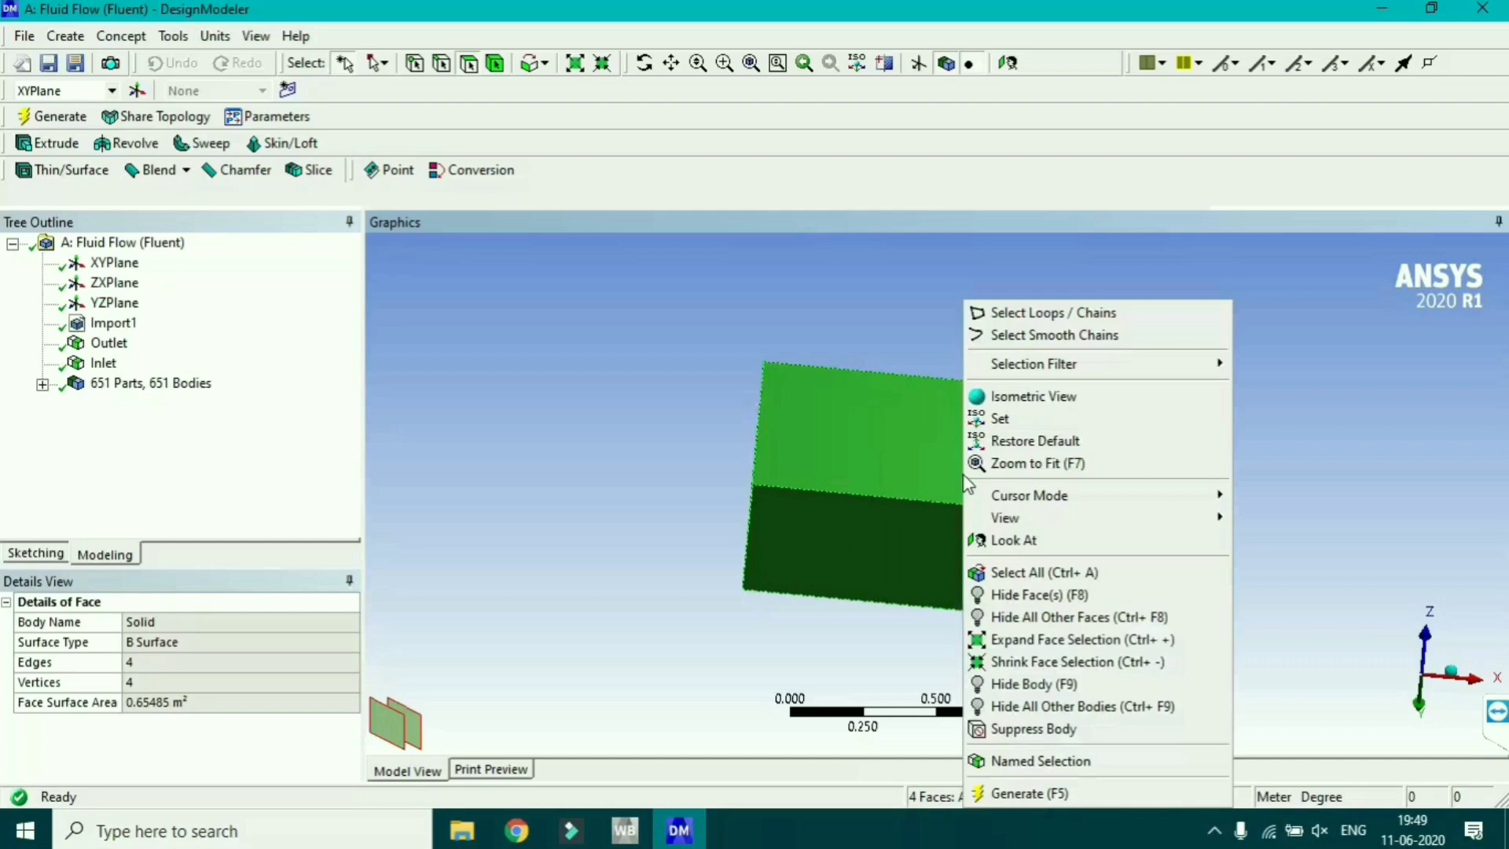
left_click(1052, 759)
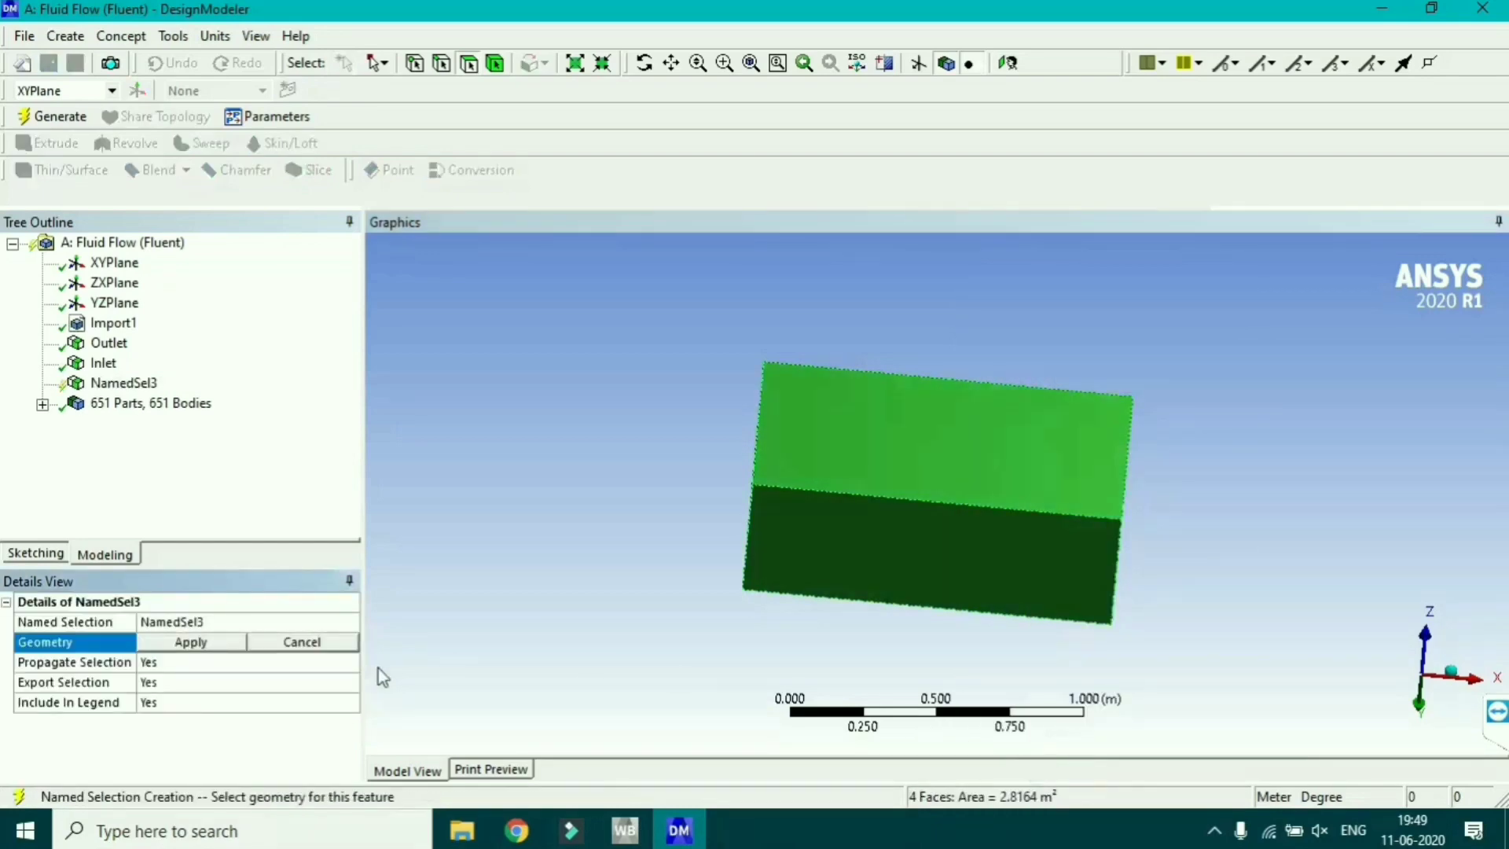
left_click(193, 646)
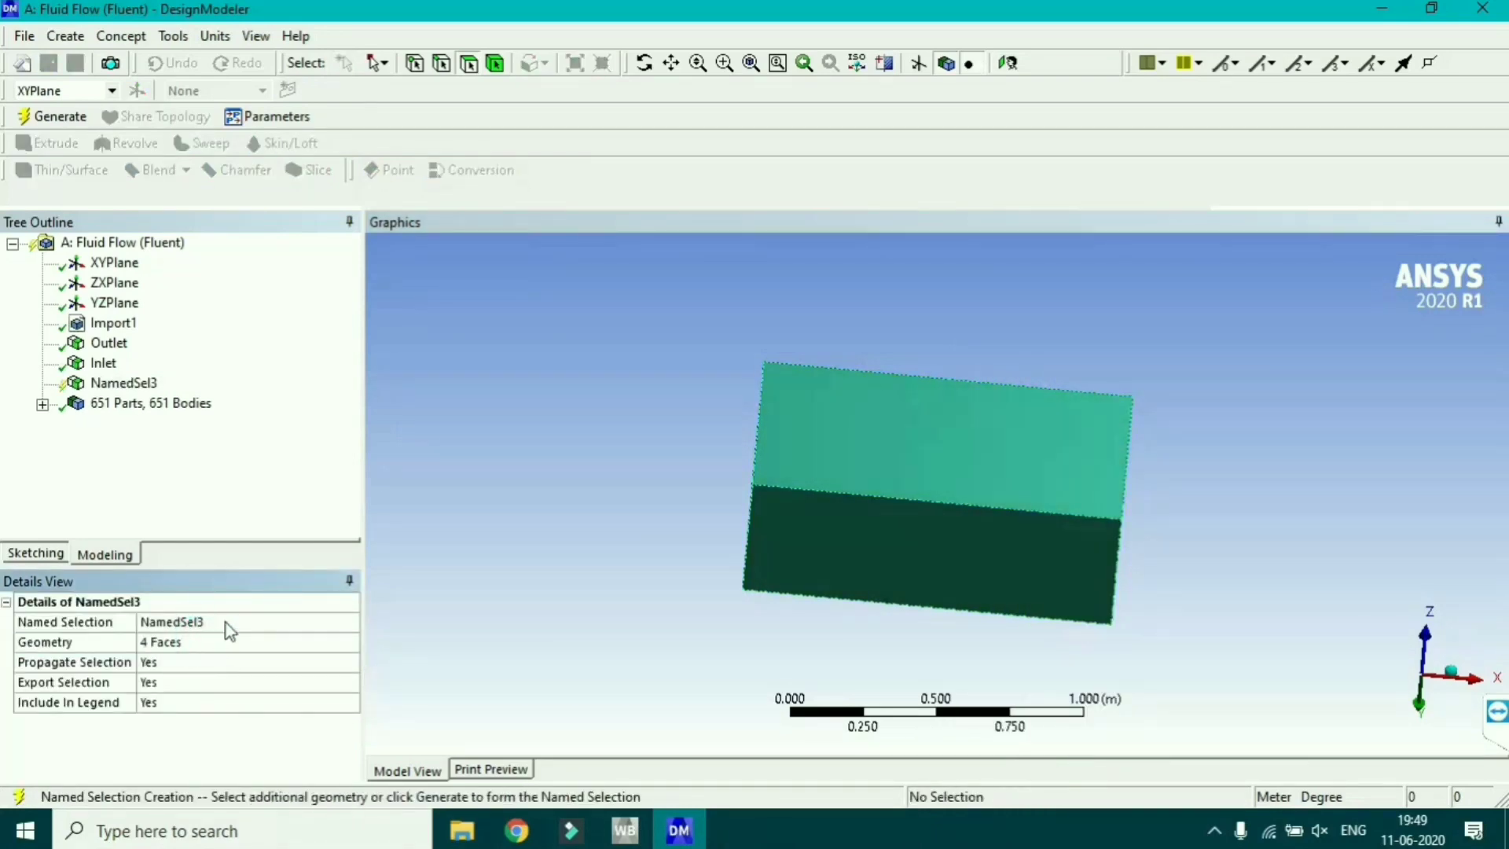
left_click(227, 623)
type("walls")
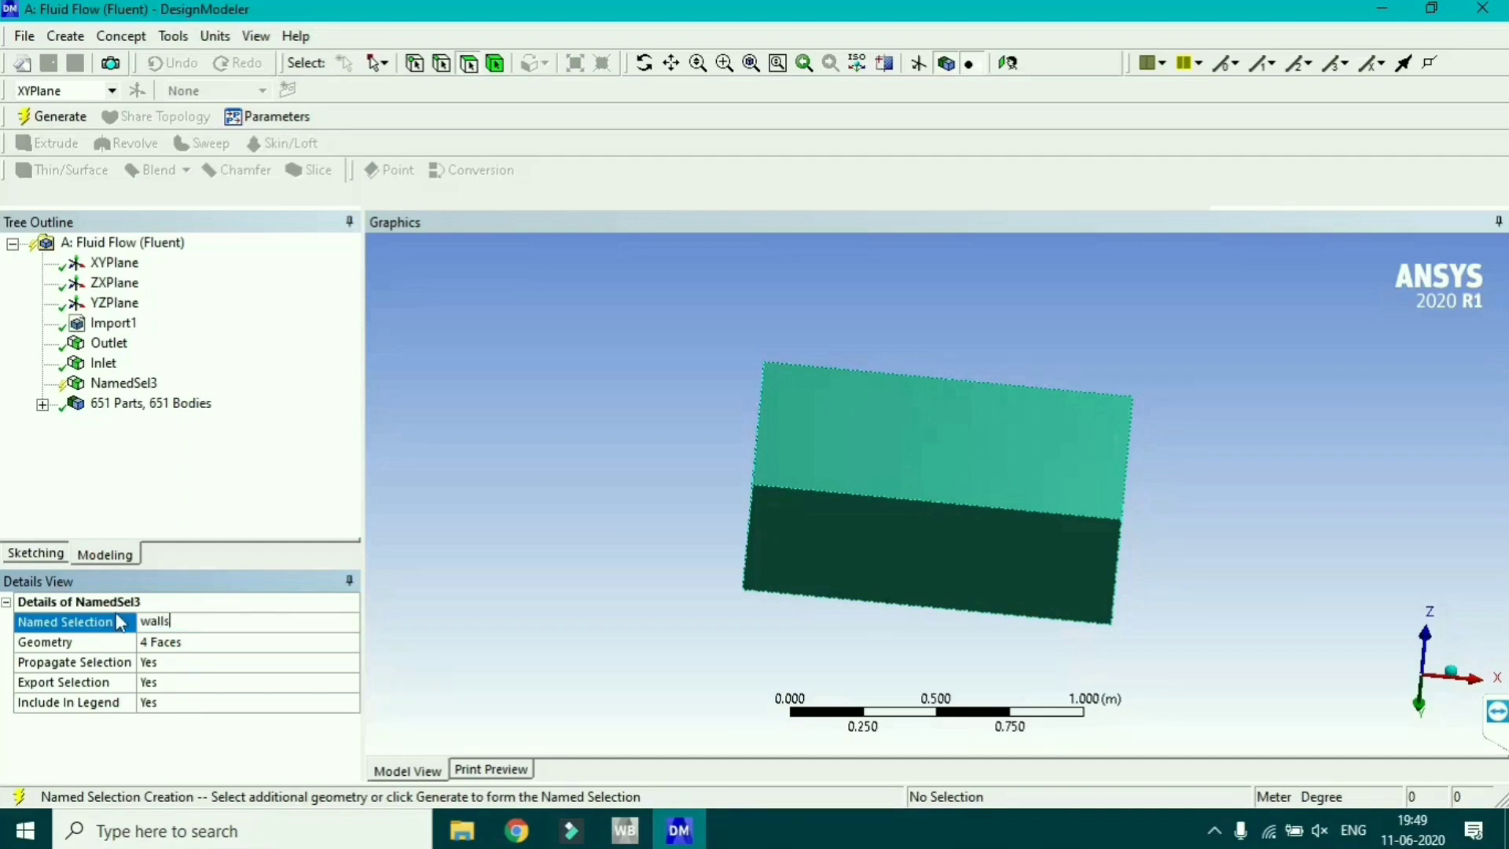
key("Return")
right_click(119, 623)
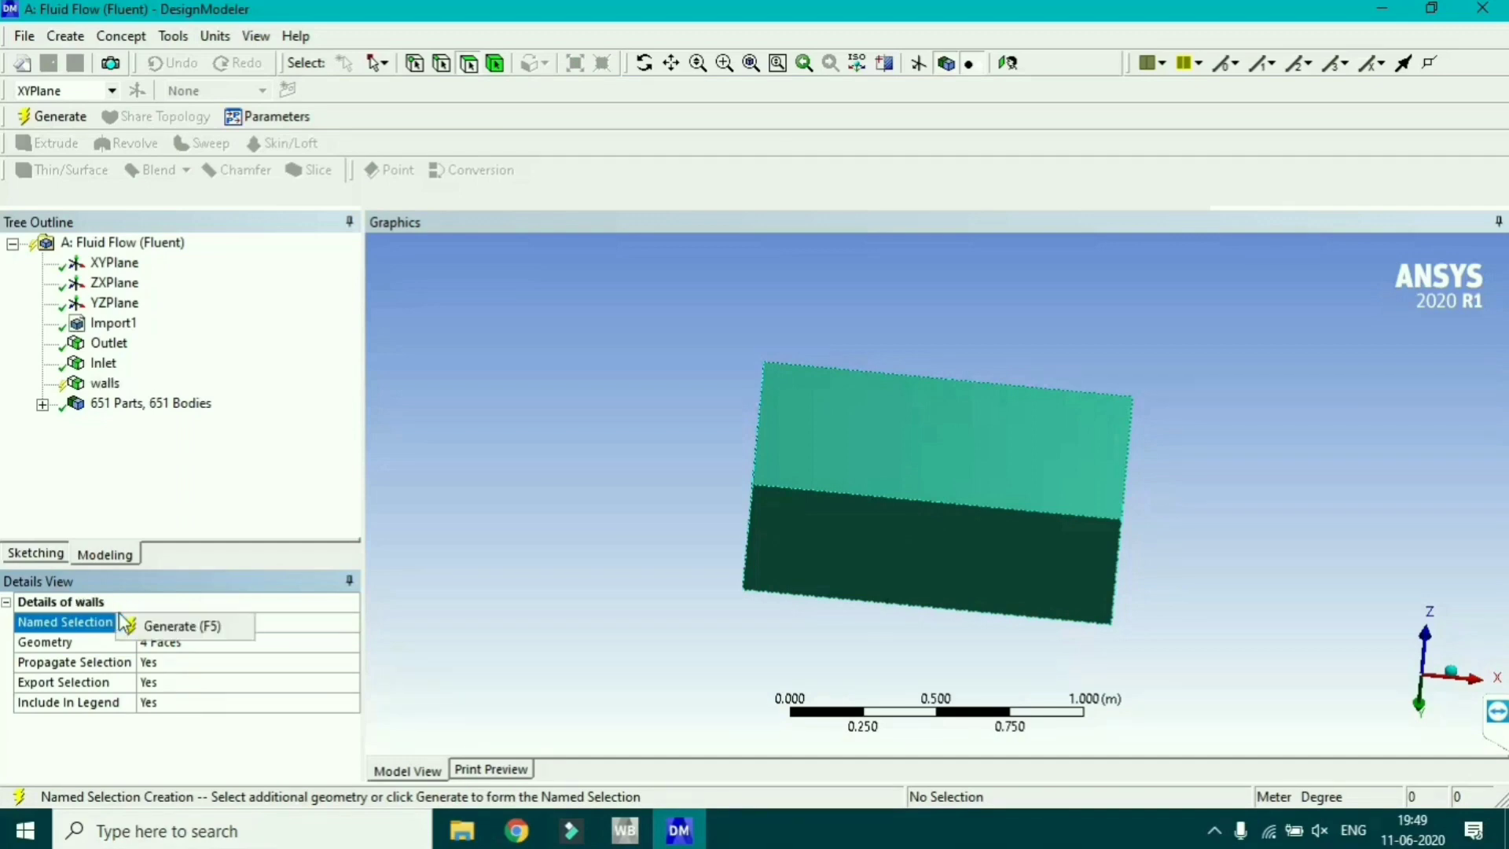
left_click(161, 621)
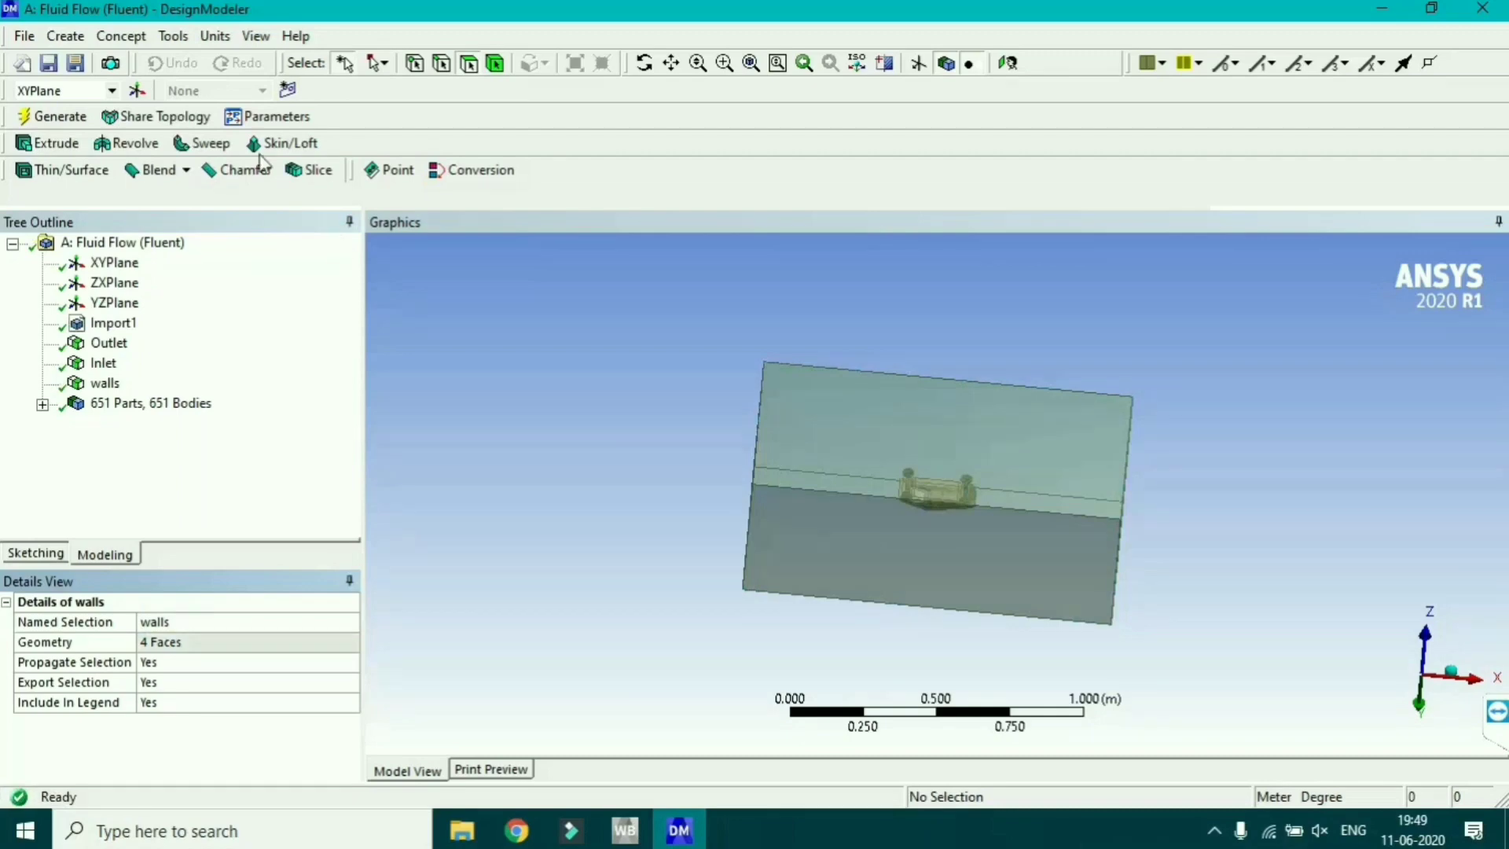
- Create a Boolean with the Unite operation using all bodies except the enclosure as tool bodies, and generate it
left_click(85, 38)
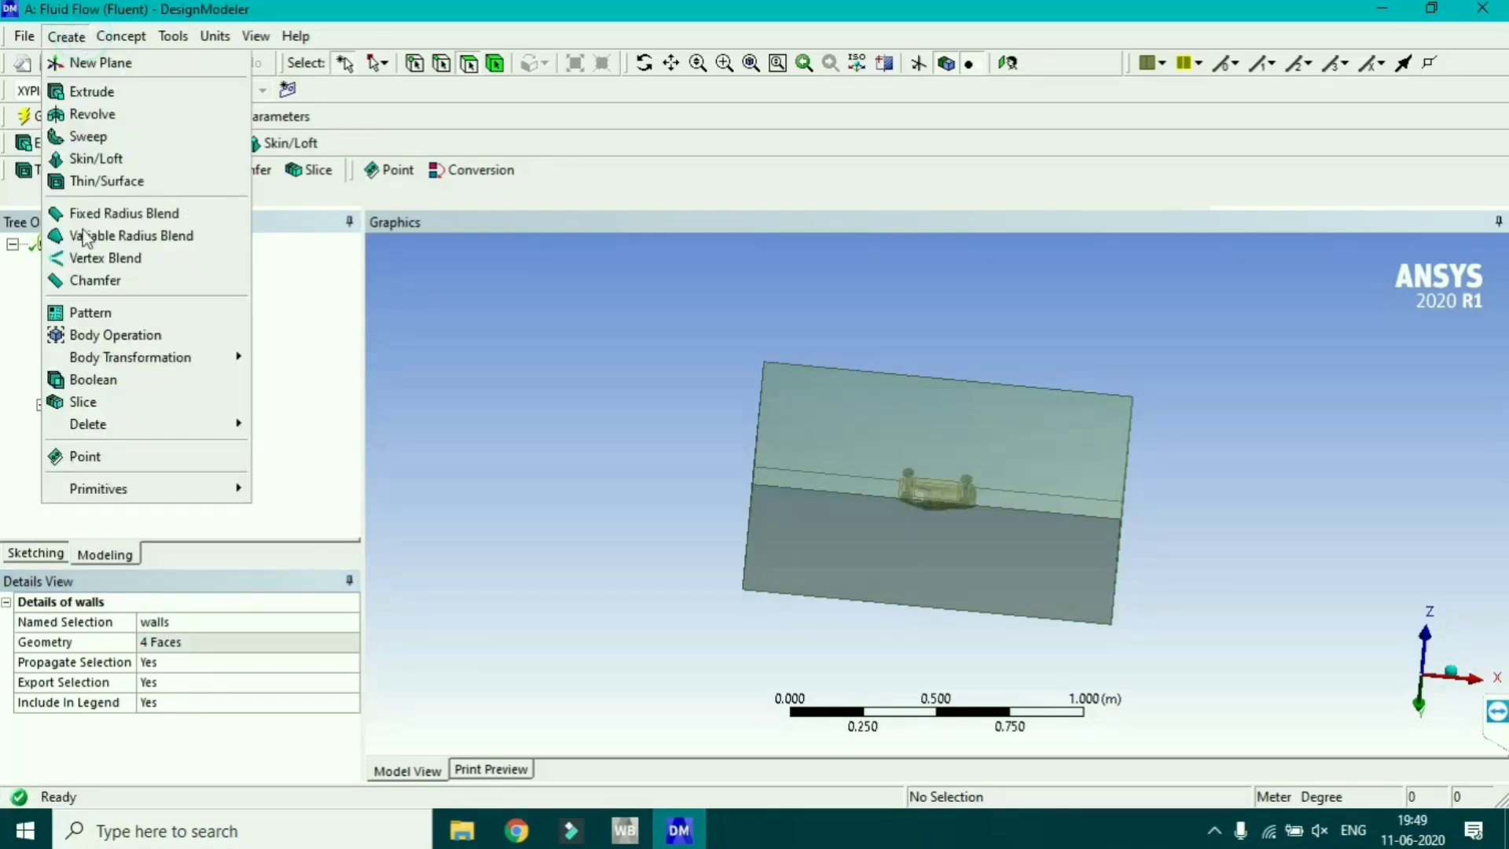
left_click(107, 379)
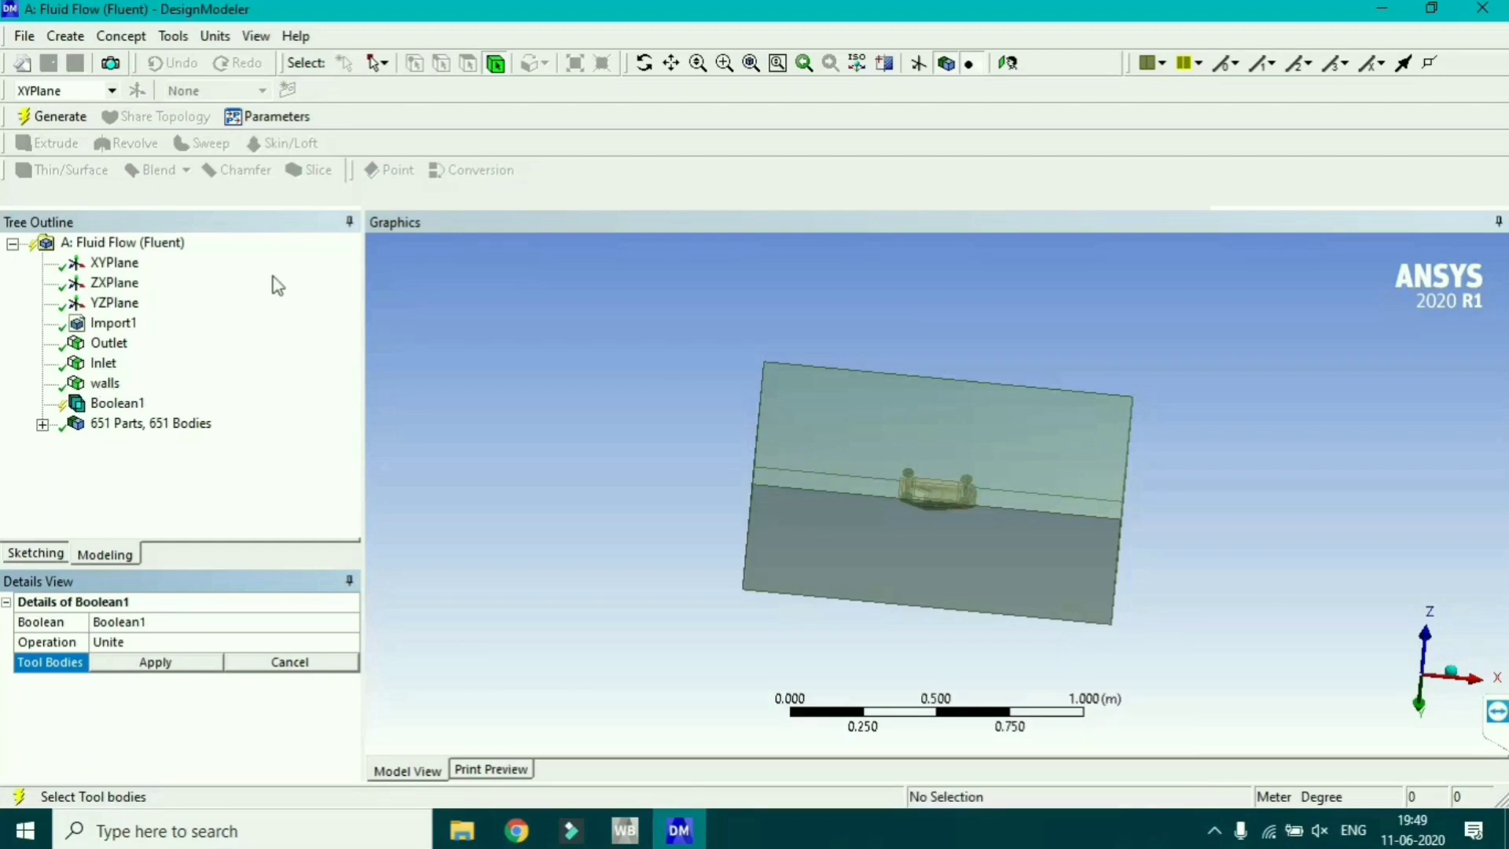
left_click(617, 581)
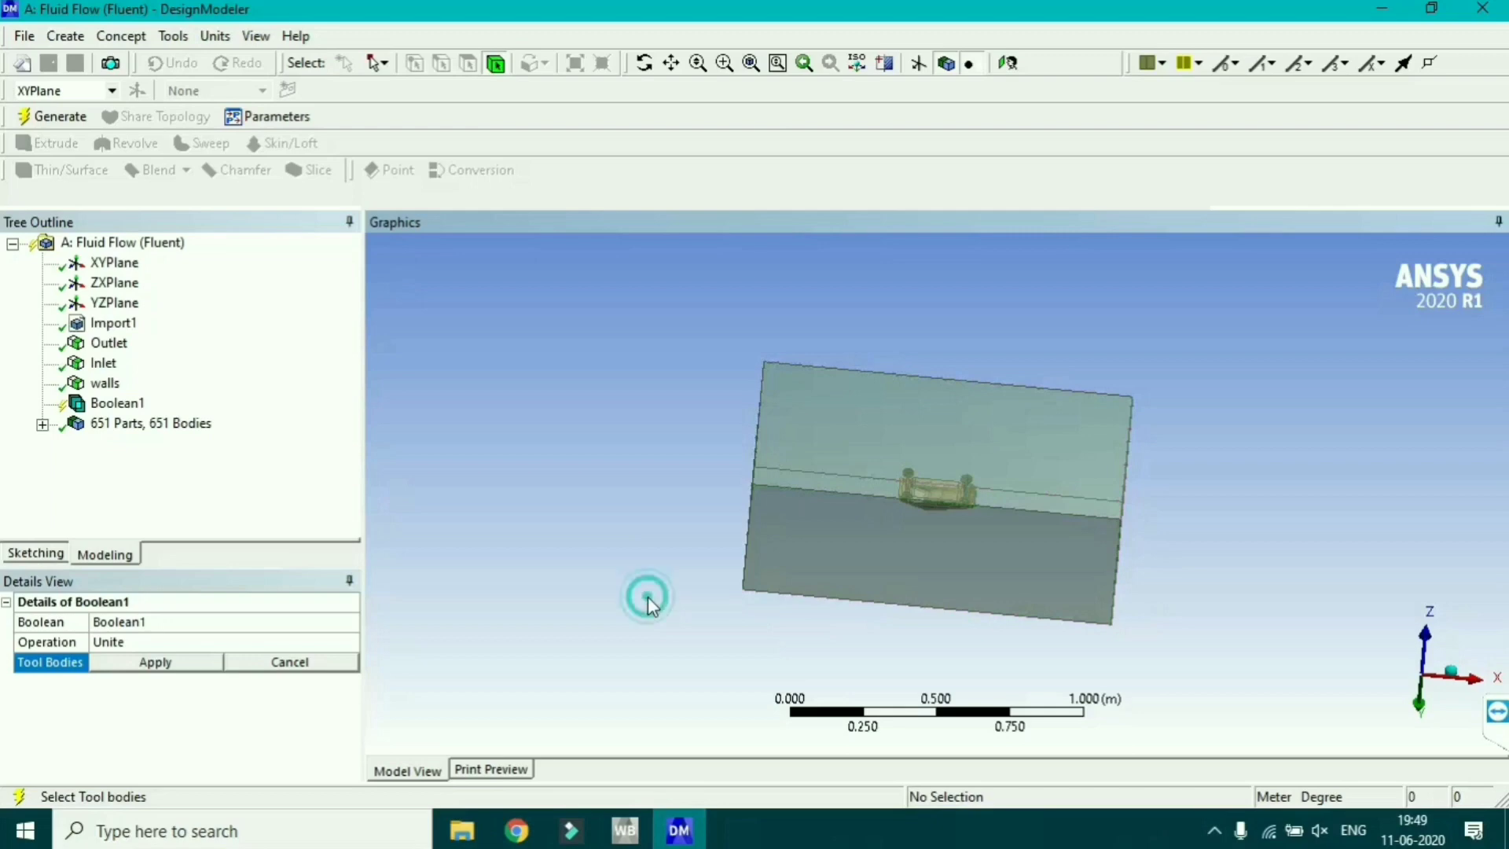
key("ctrl+a")
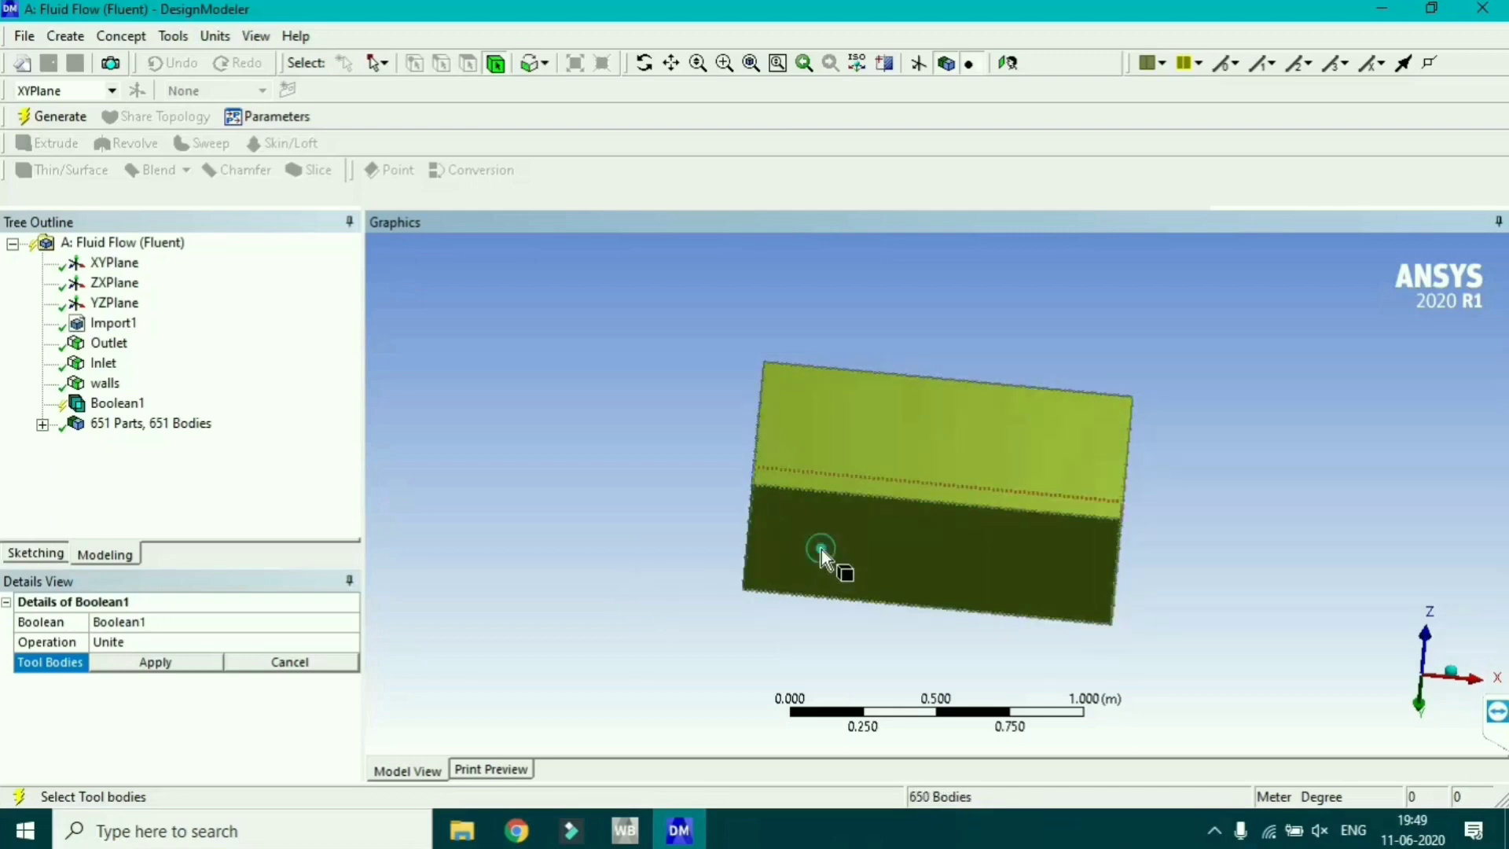
left_click(827, 580, "ctrl")
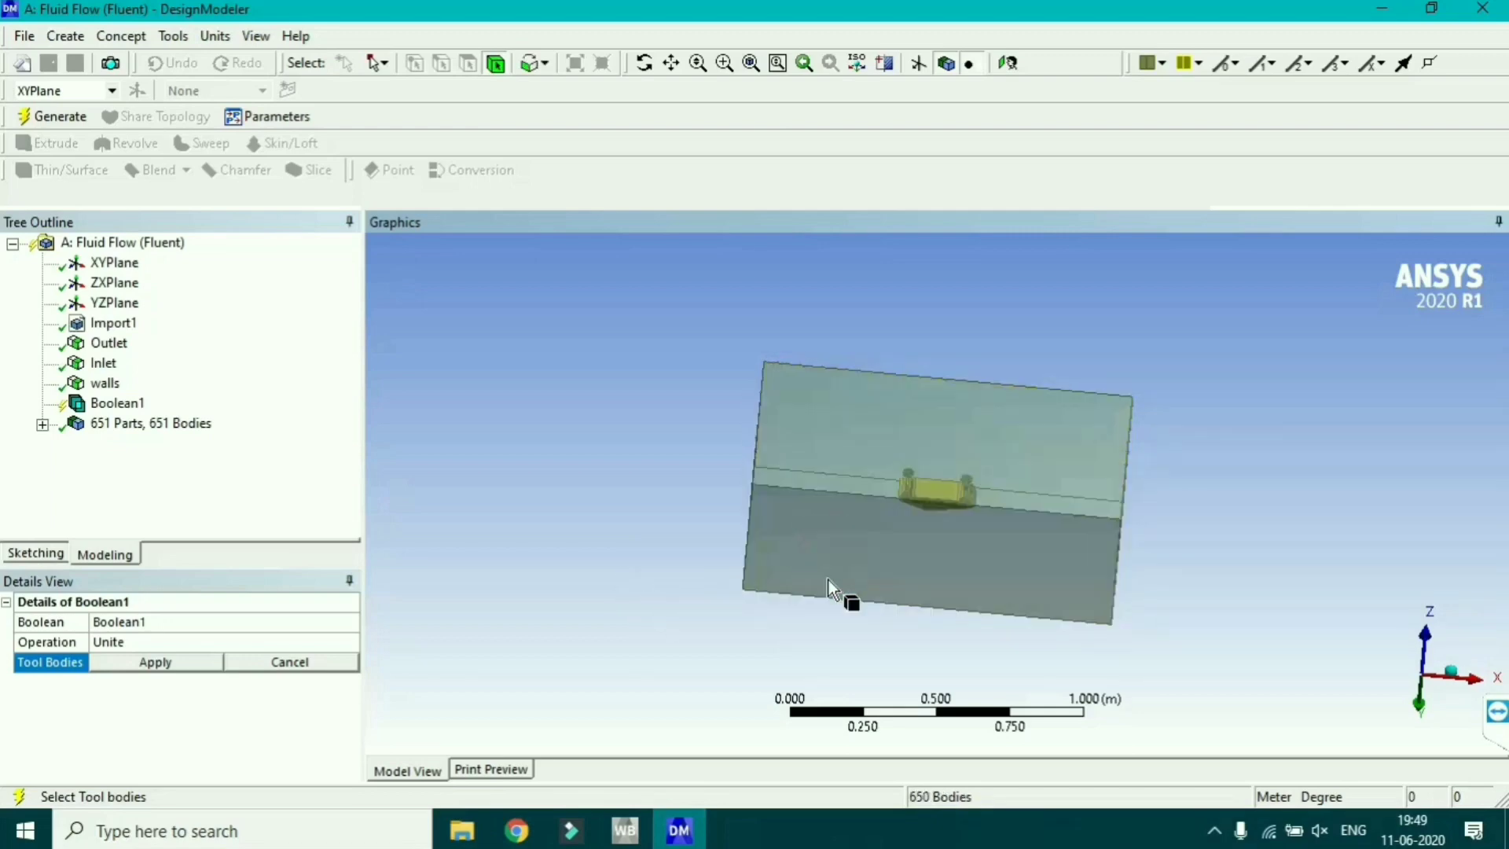
left_click(185, 664)
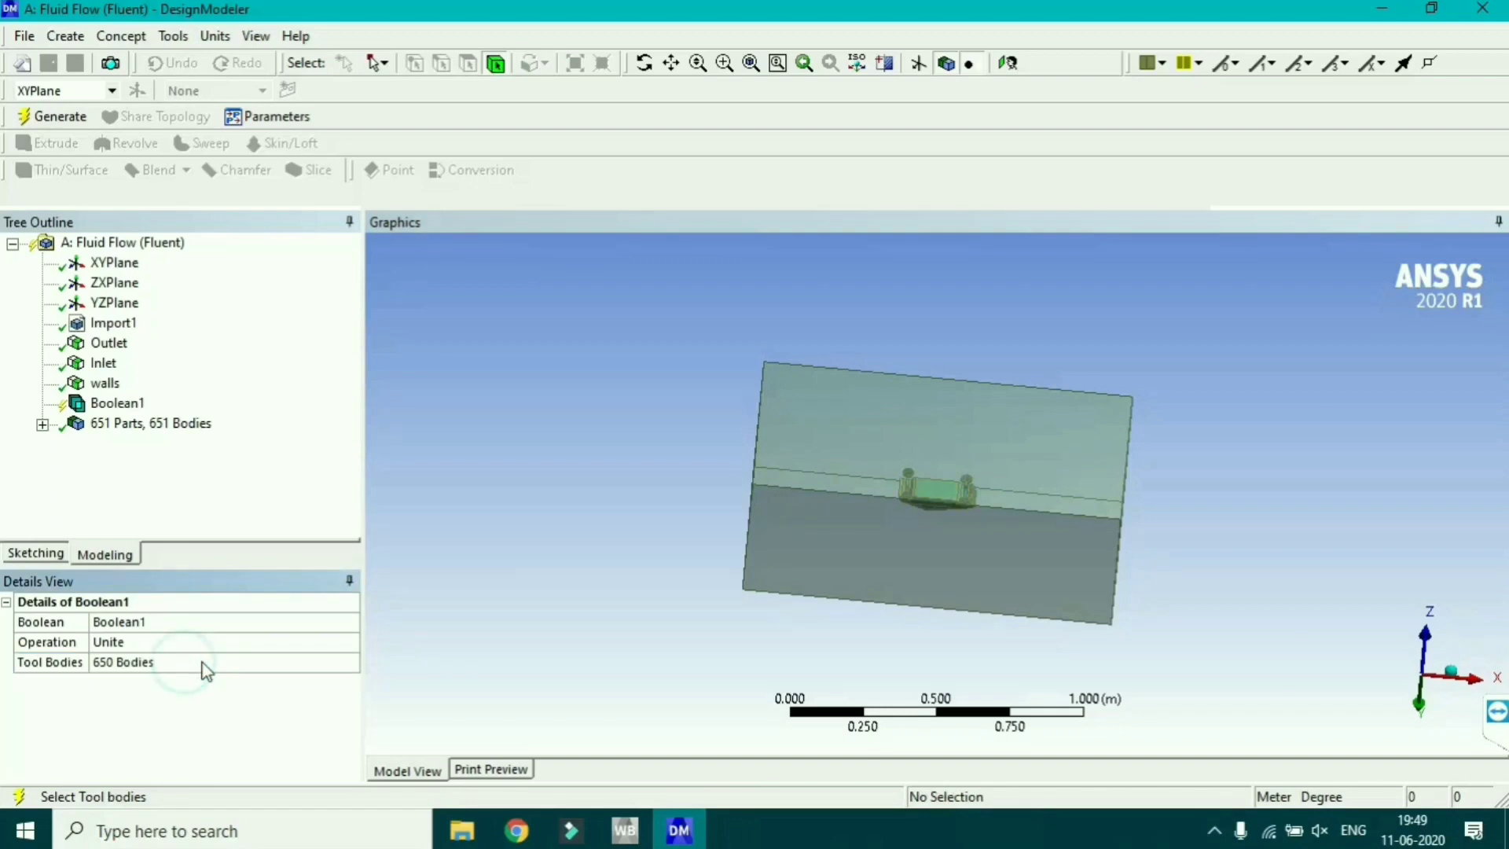
left_click(65, 623)
left_click(114, 630)
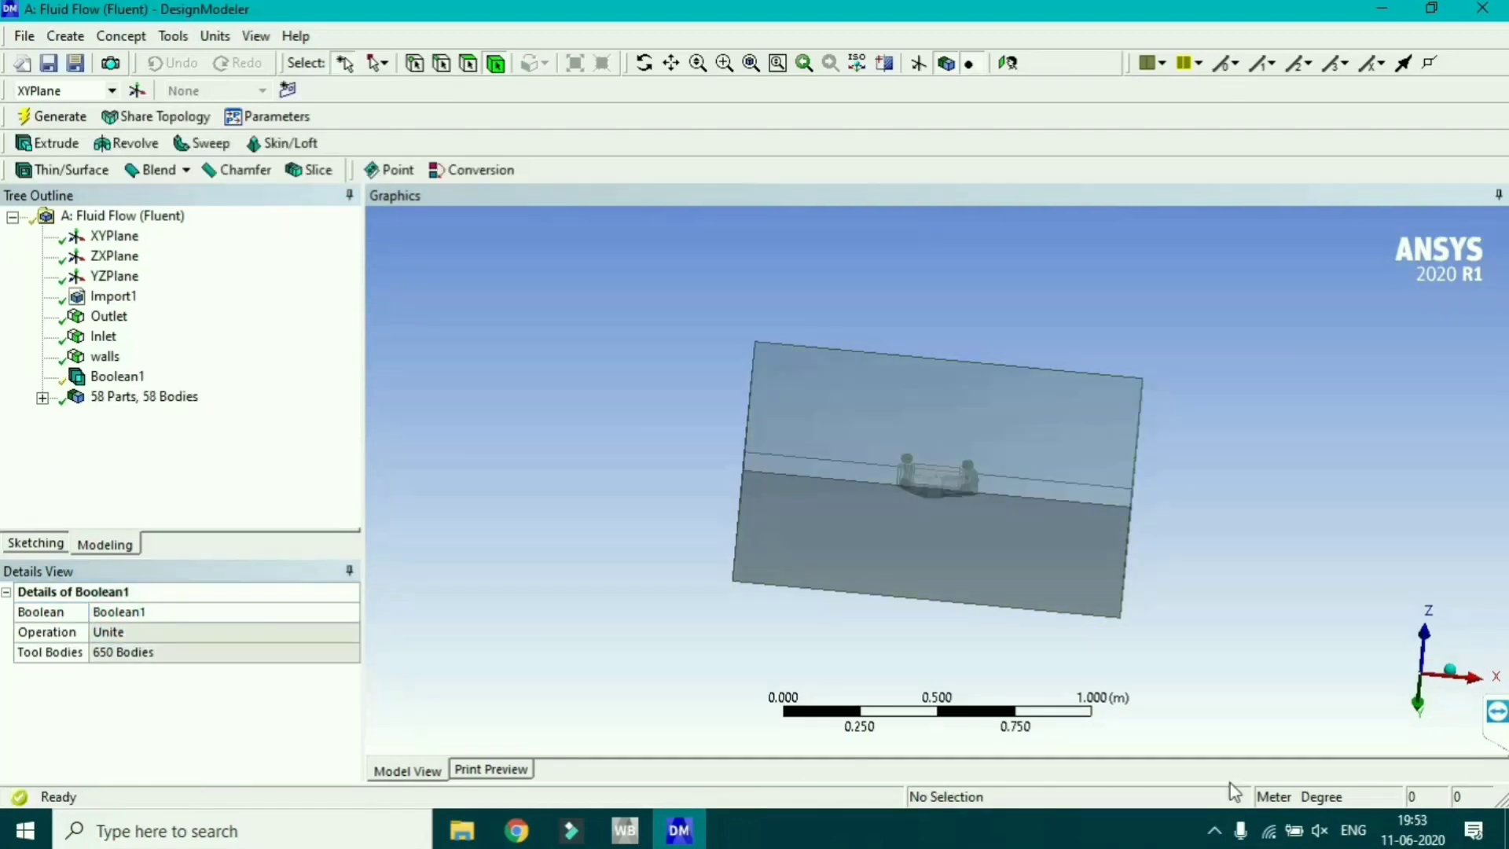
- Close DesignModeler and open the Fluent system's Mesh cell for editing from Workbench
left_click(1484, 9)
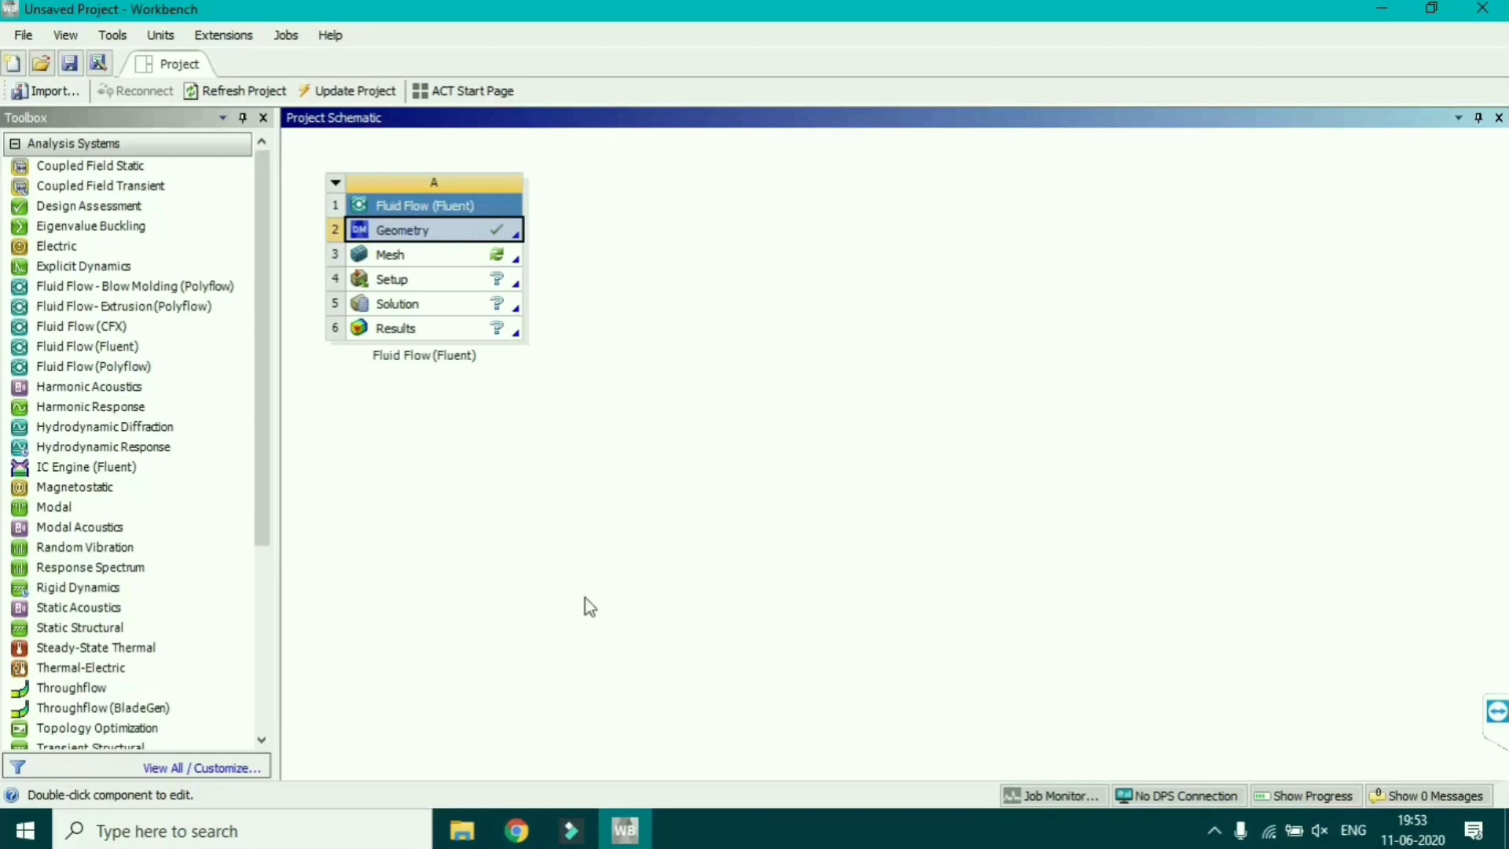
left_click(446, 256)
right_click(475, 259)
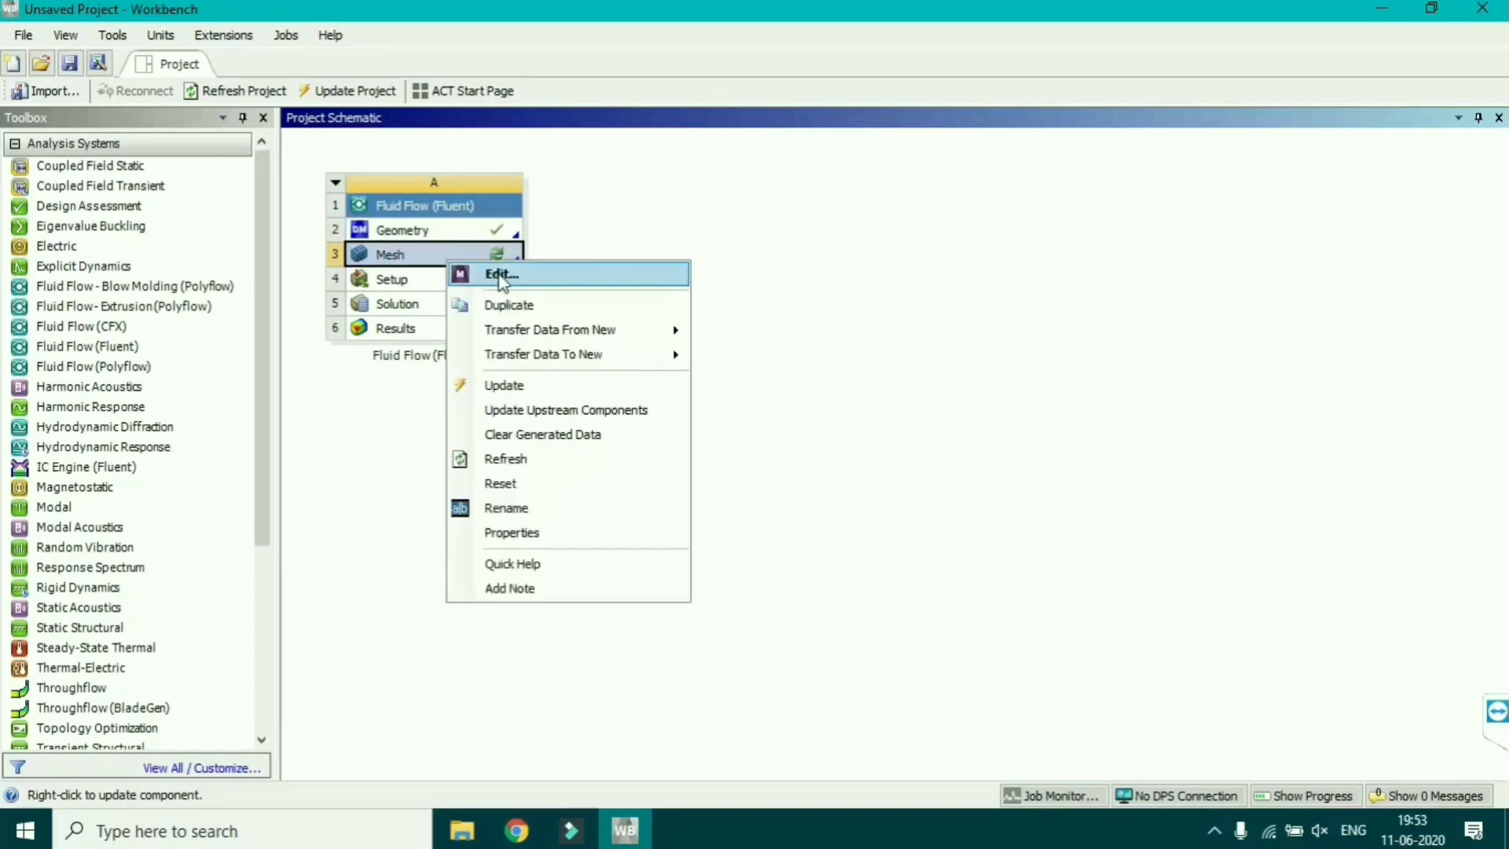
left_click(503, 273)
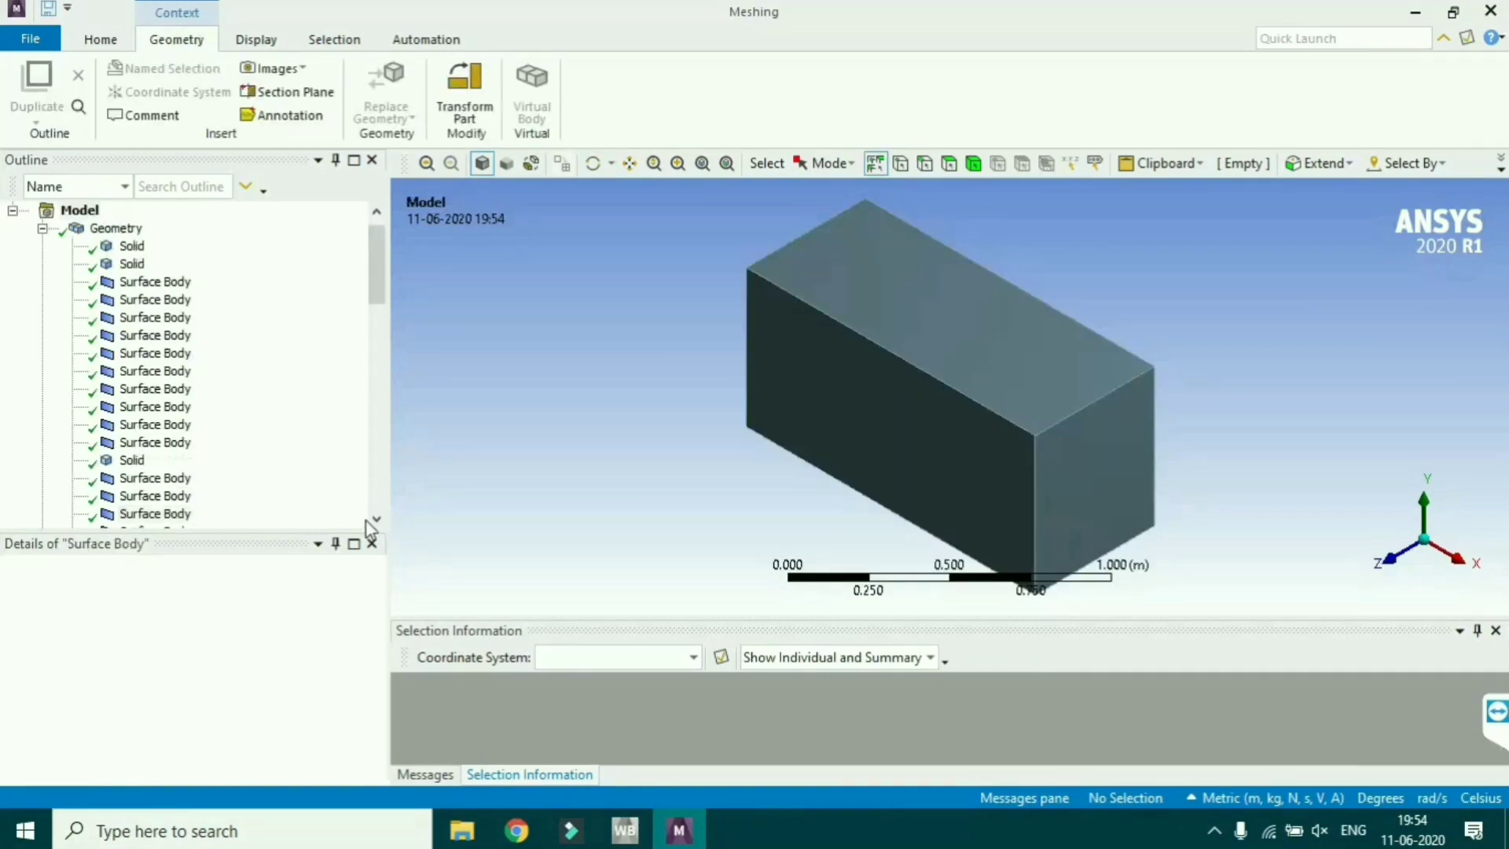
- Set the enclosure solid's Fluid/Solid material property to Fluid and show the Mesh object's details
left_click_drag(372, 275, 357, 577)
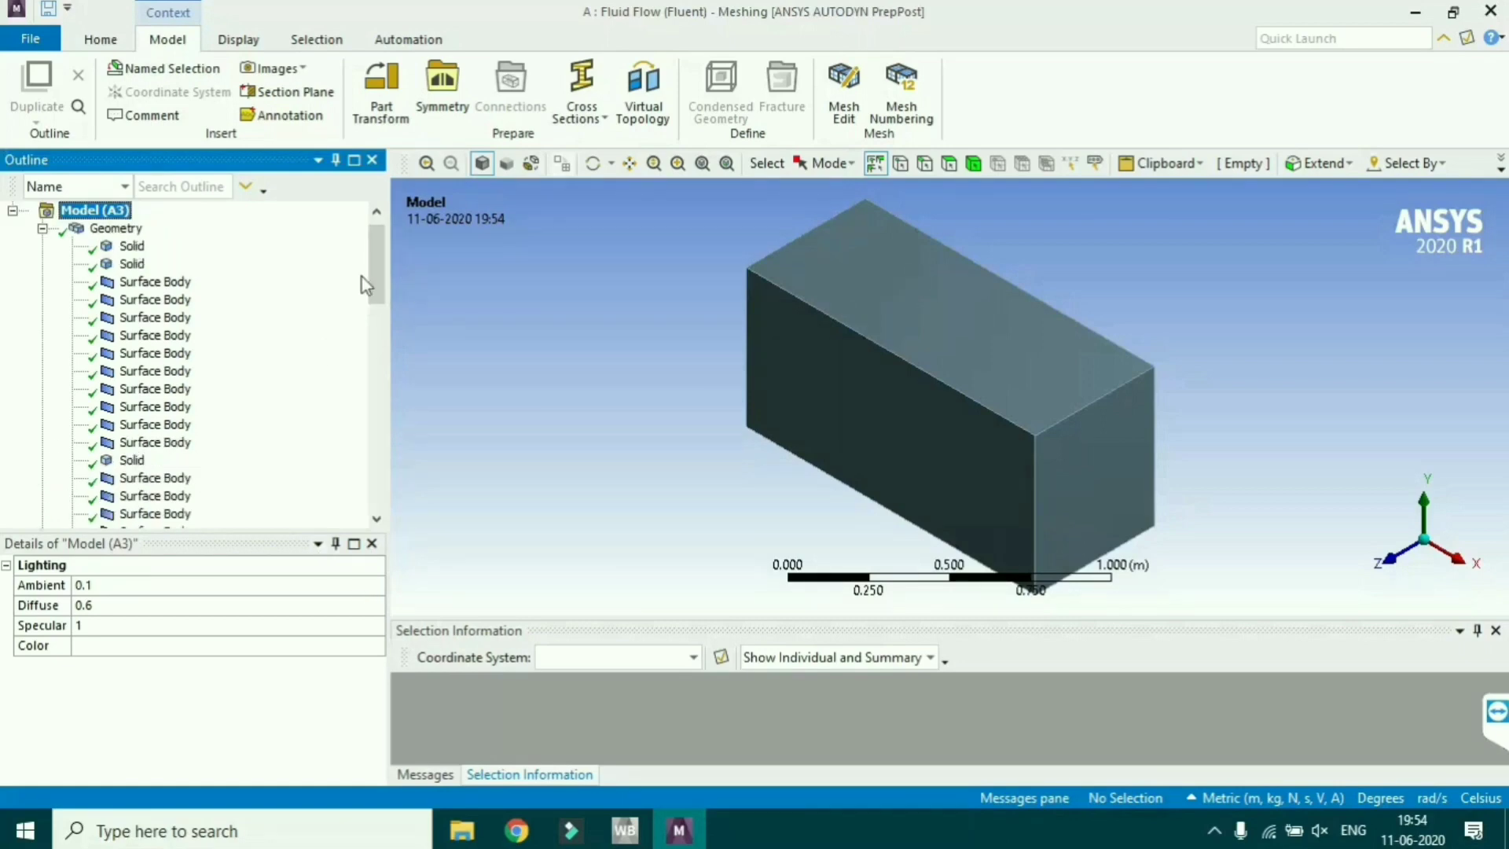
left_click_drag(371, 276, 366, 559)
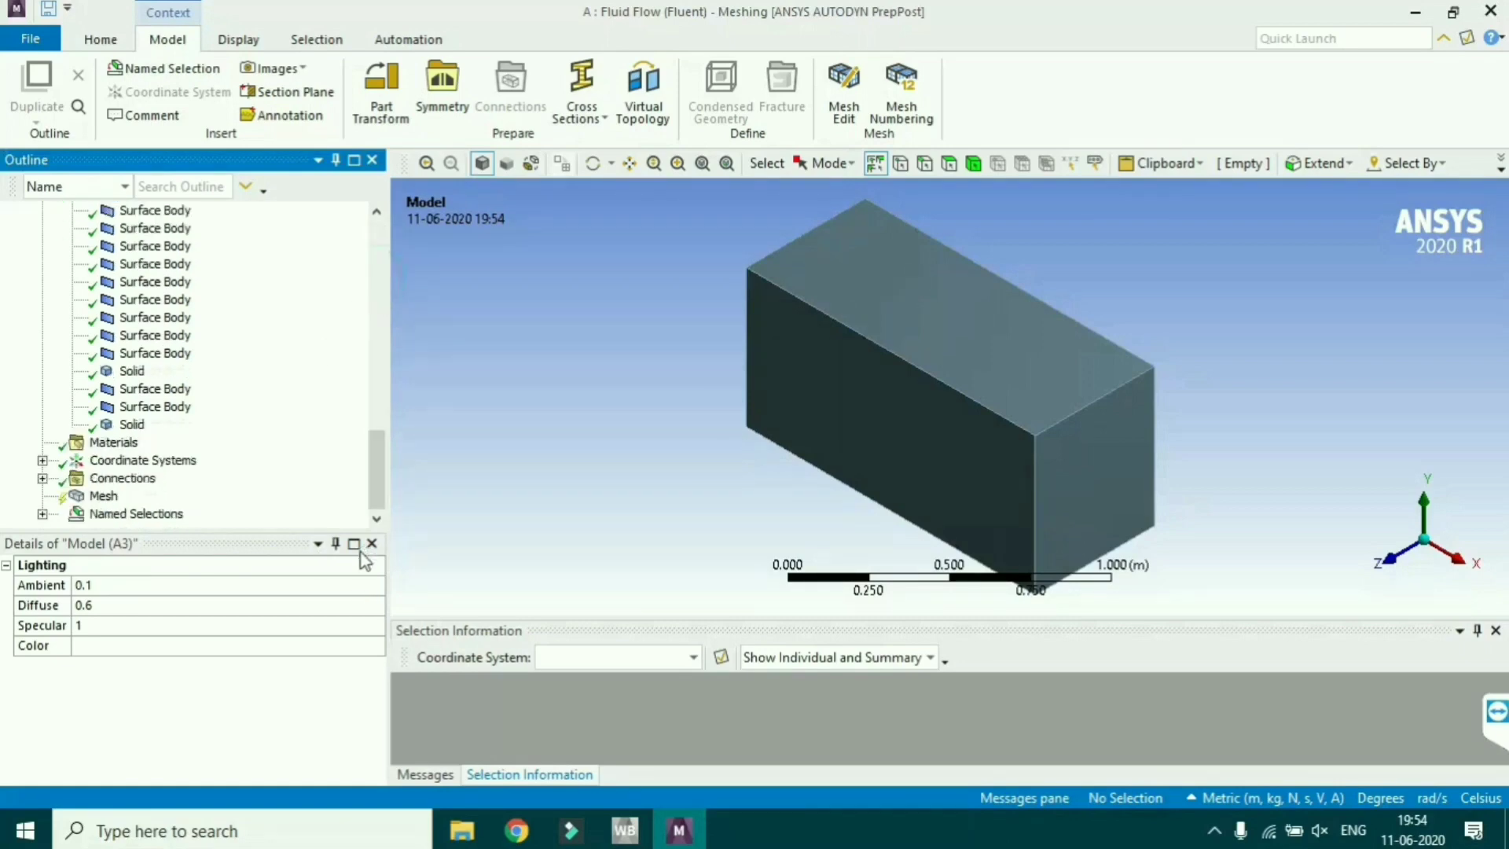
left_click(127, 424)
left_click(309, 721)
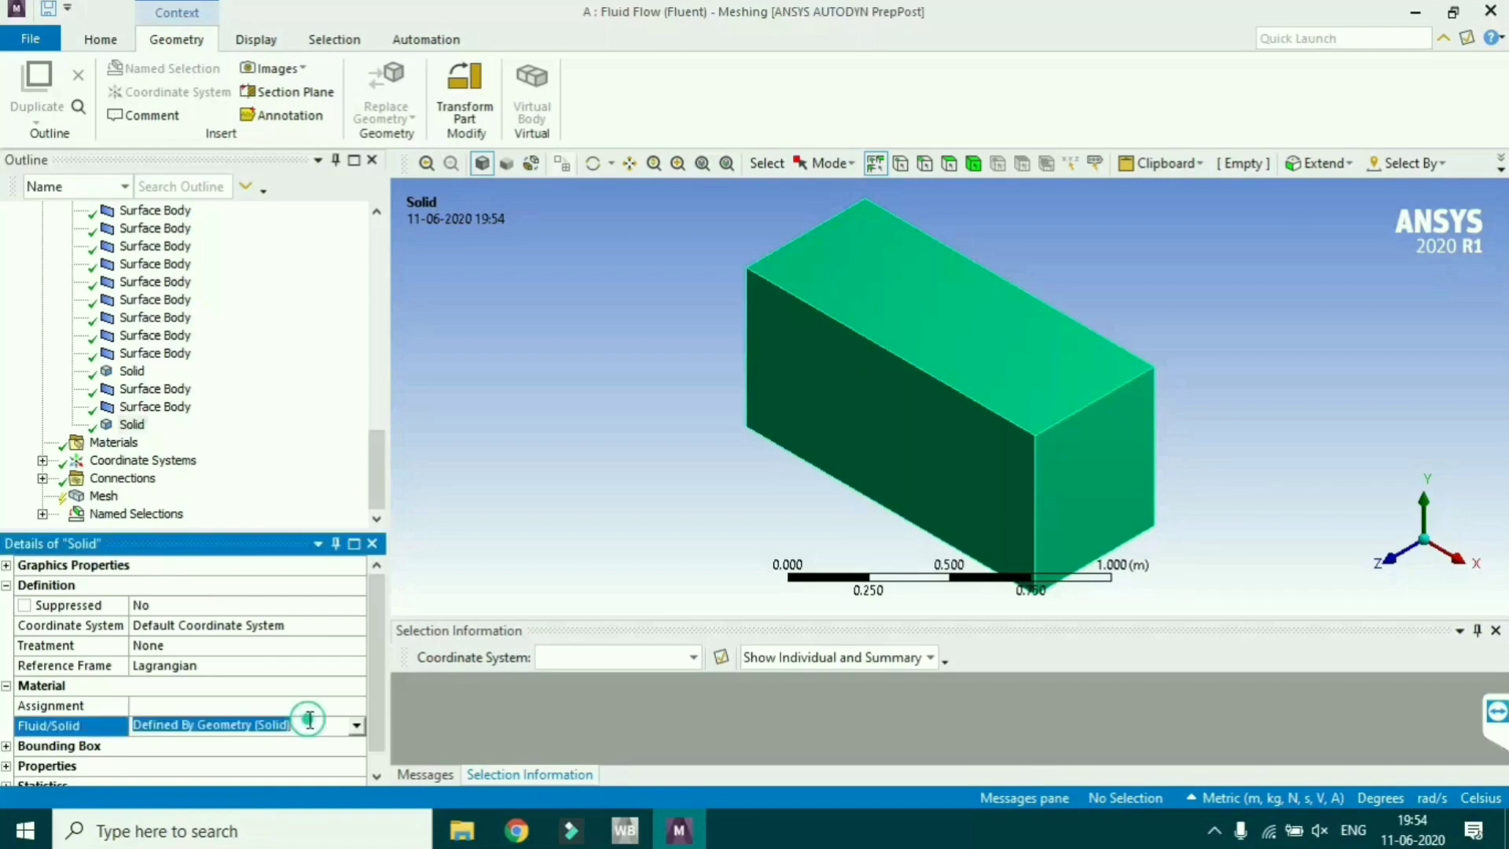
left_click(356, 725)
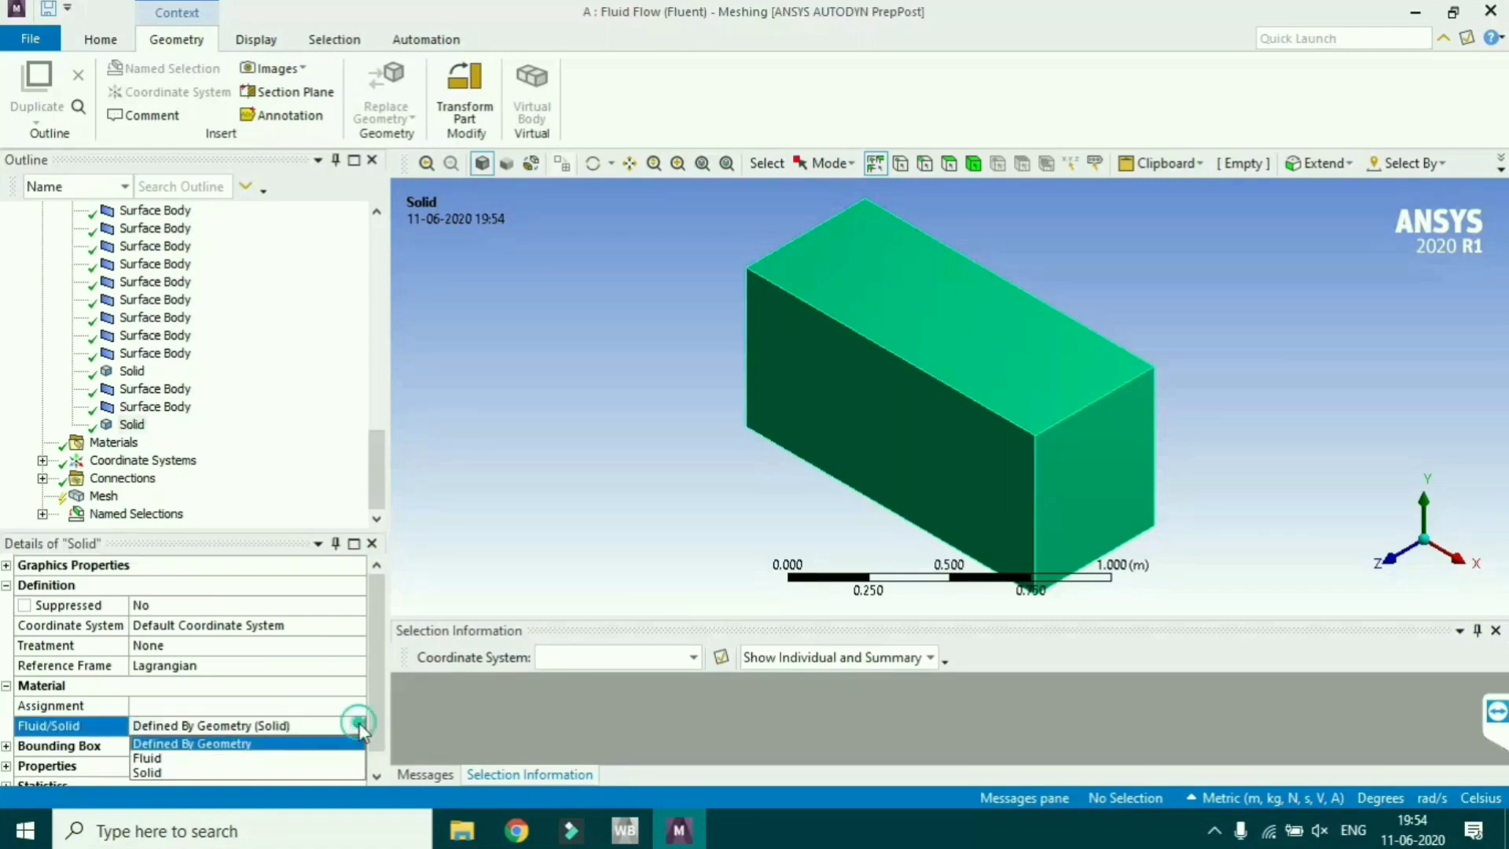
left_click(186, 759)
left_click(103, 497)
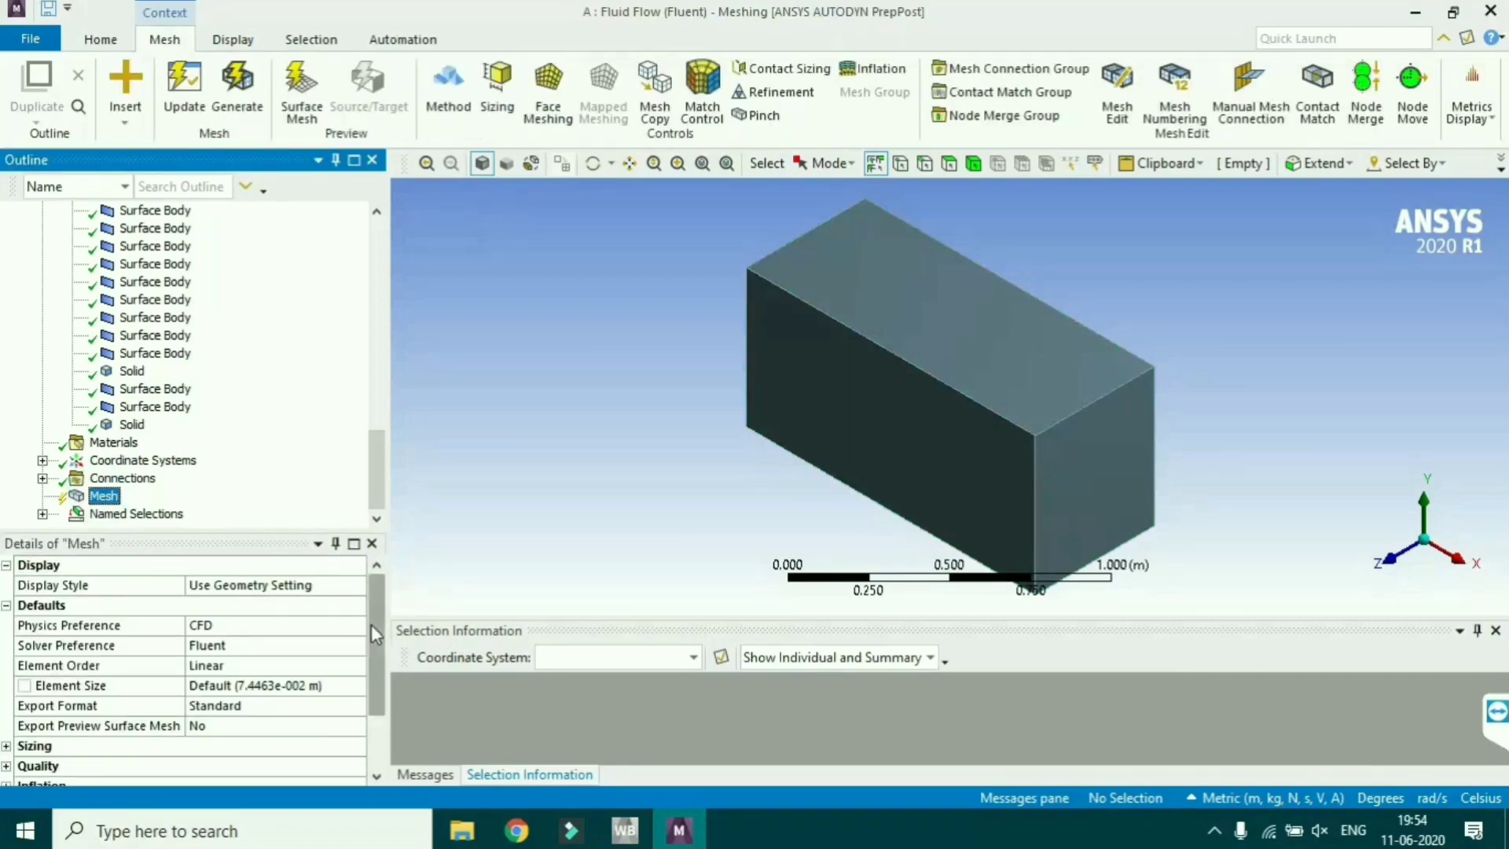
- Set Mesh Defeaturing to No in the mesh's Sizing settings
left_click_drag(376, 633, 379, 658)
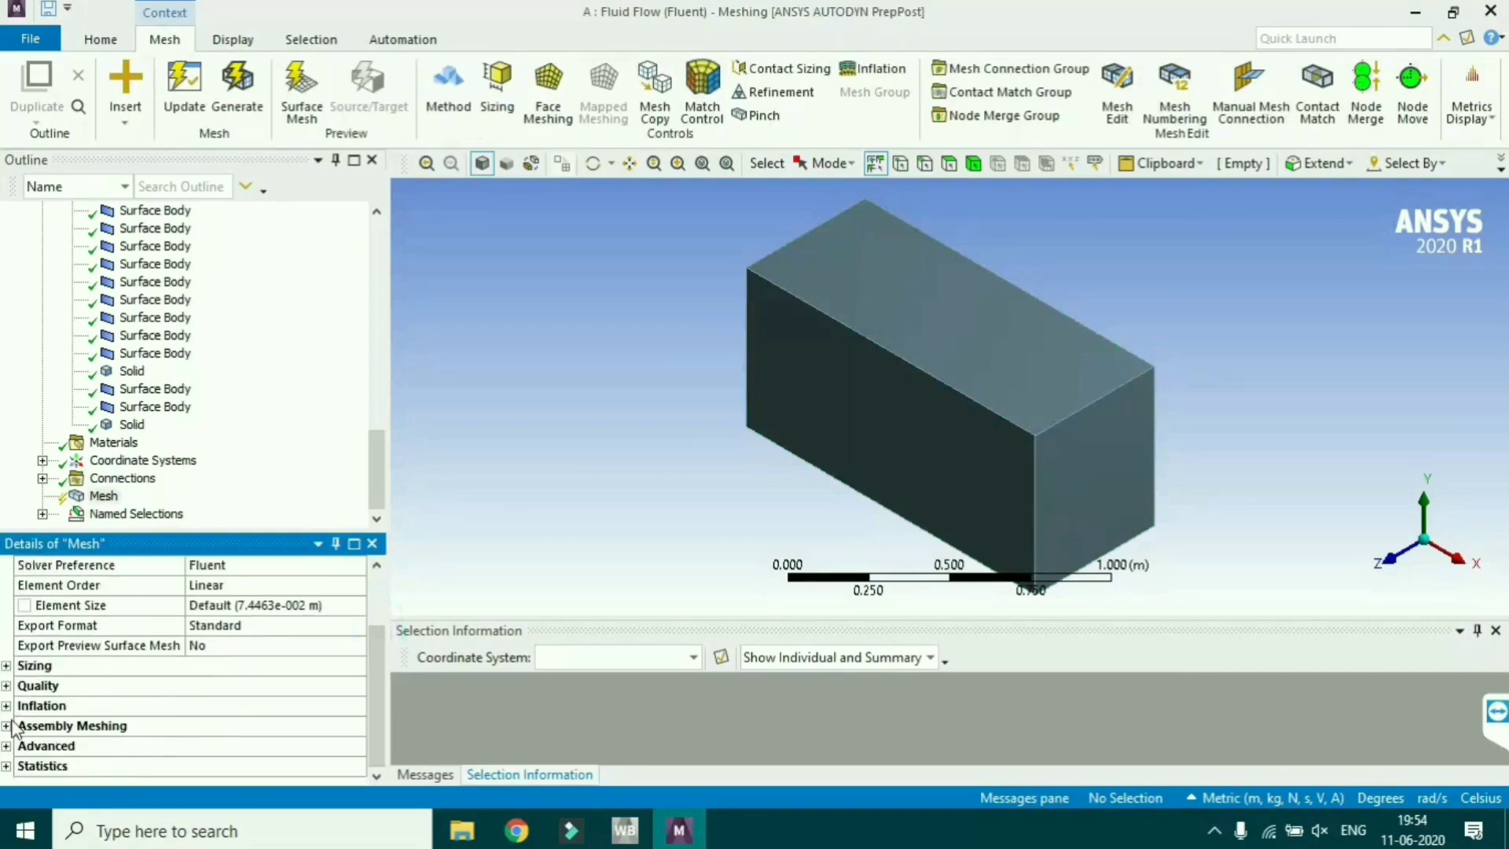
left_click(6, 667)
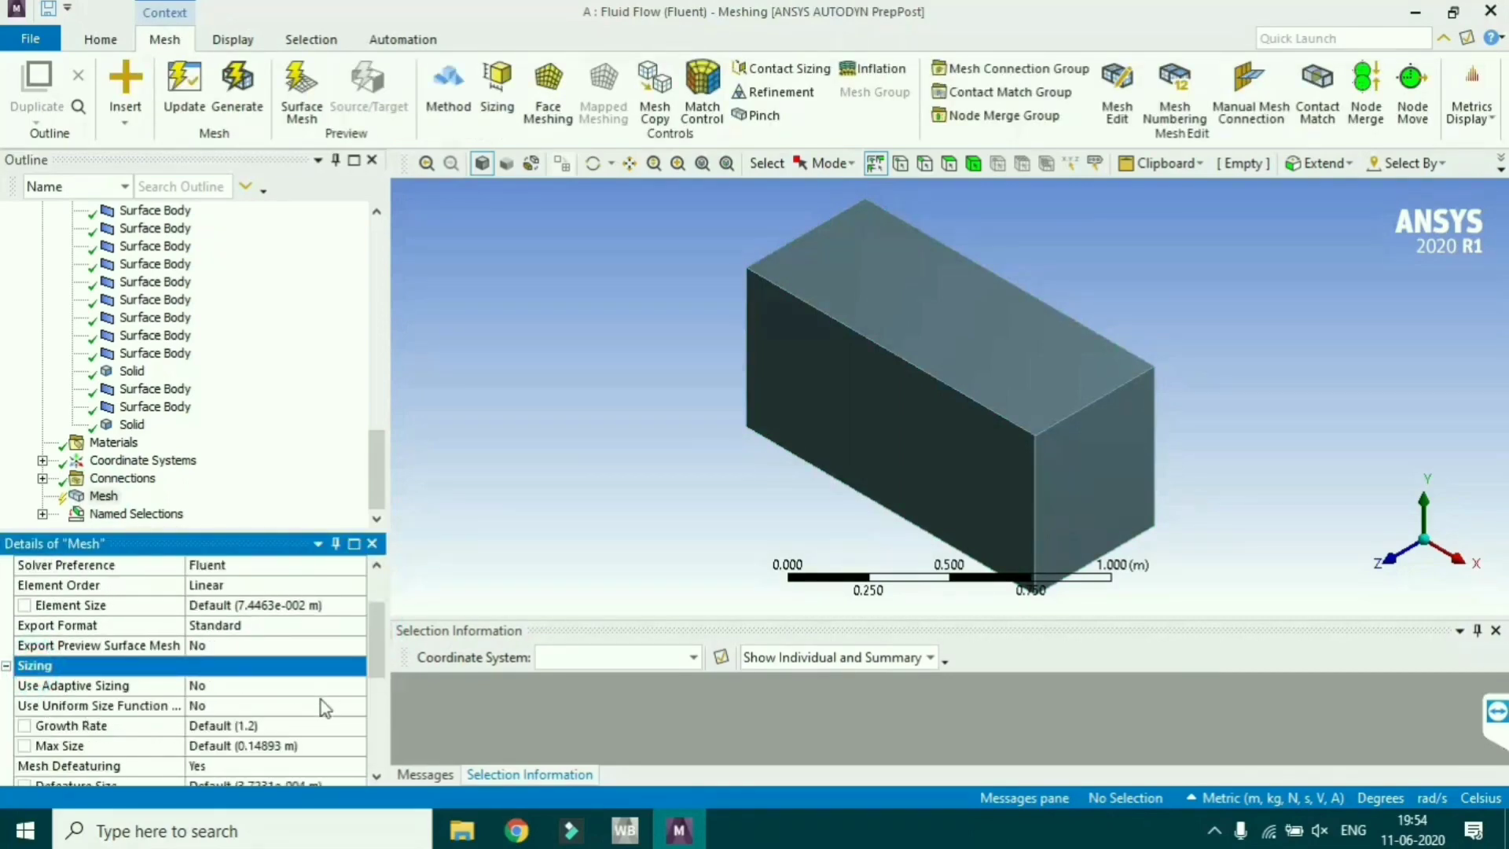
left_click(290, 764)
left_click(356, 767)
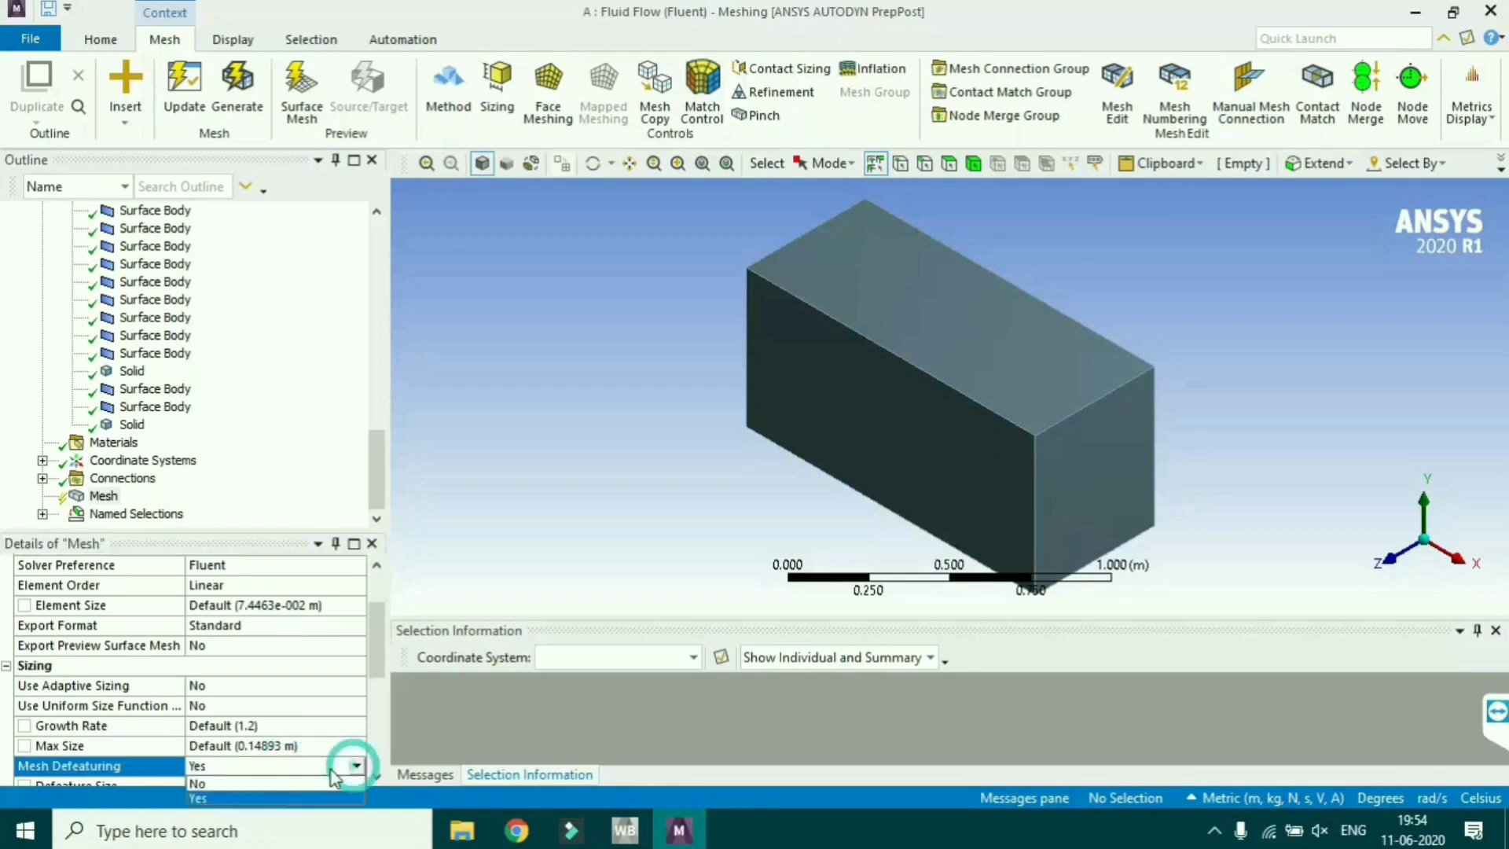
left_click(224, 784)
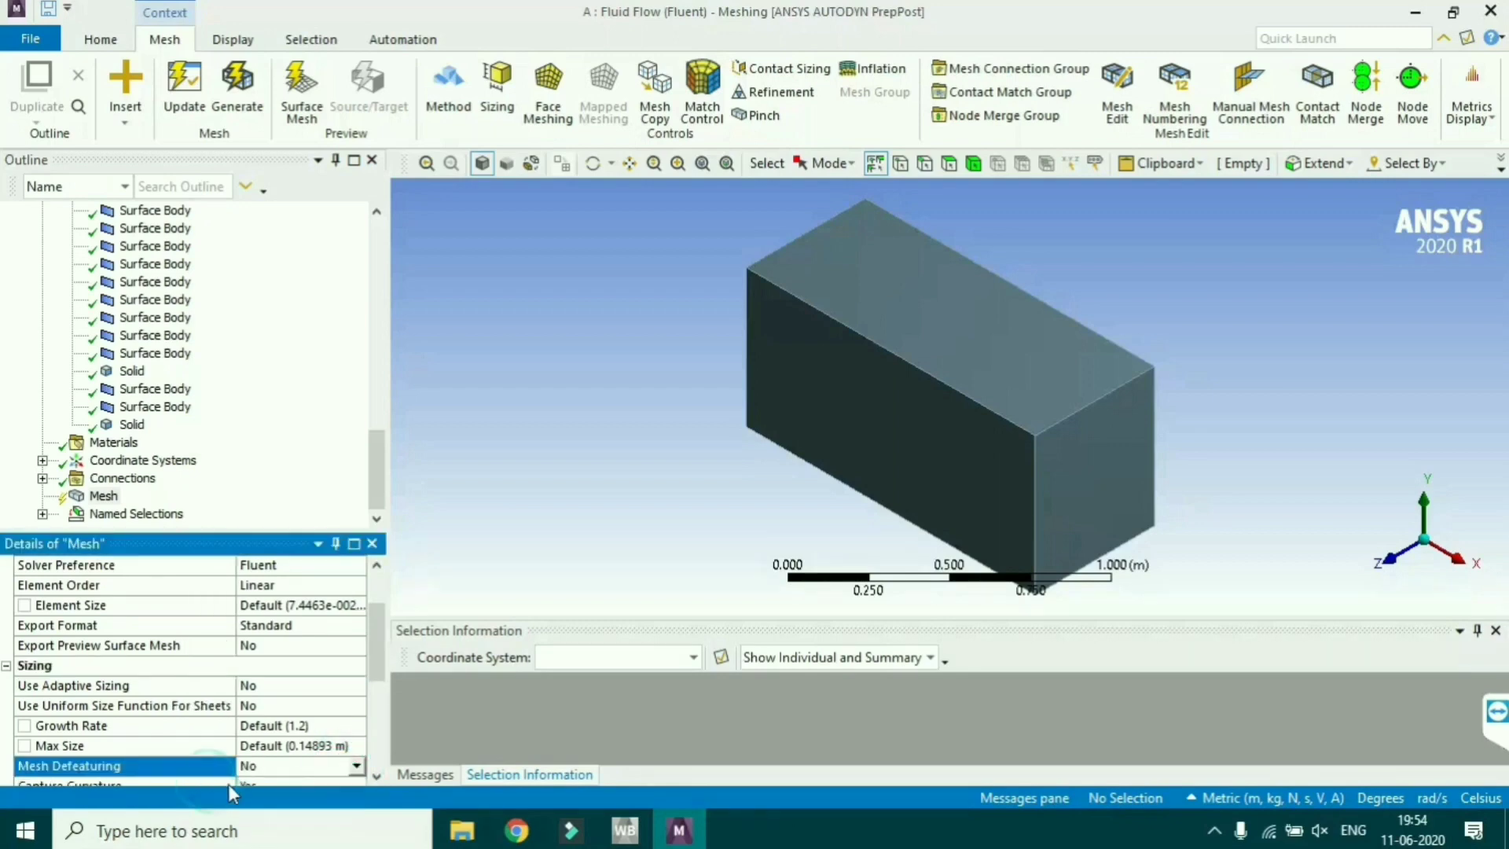
- Check the connections for overlapping contact regions and delete the whole Contacts group
right_click(124, 481)
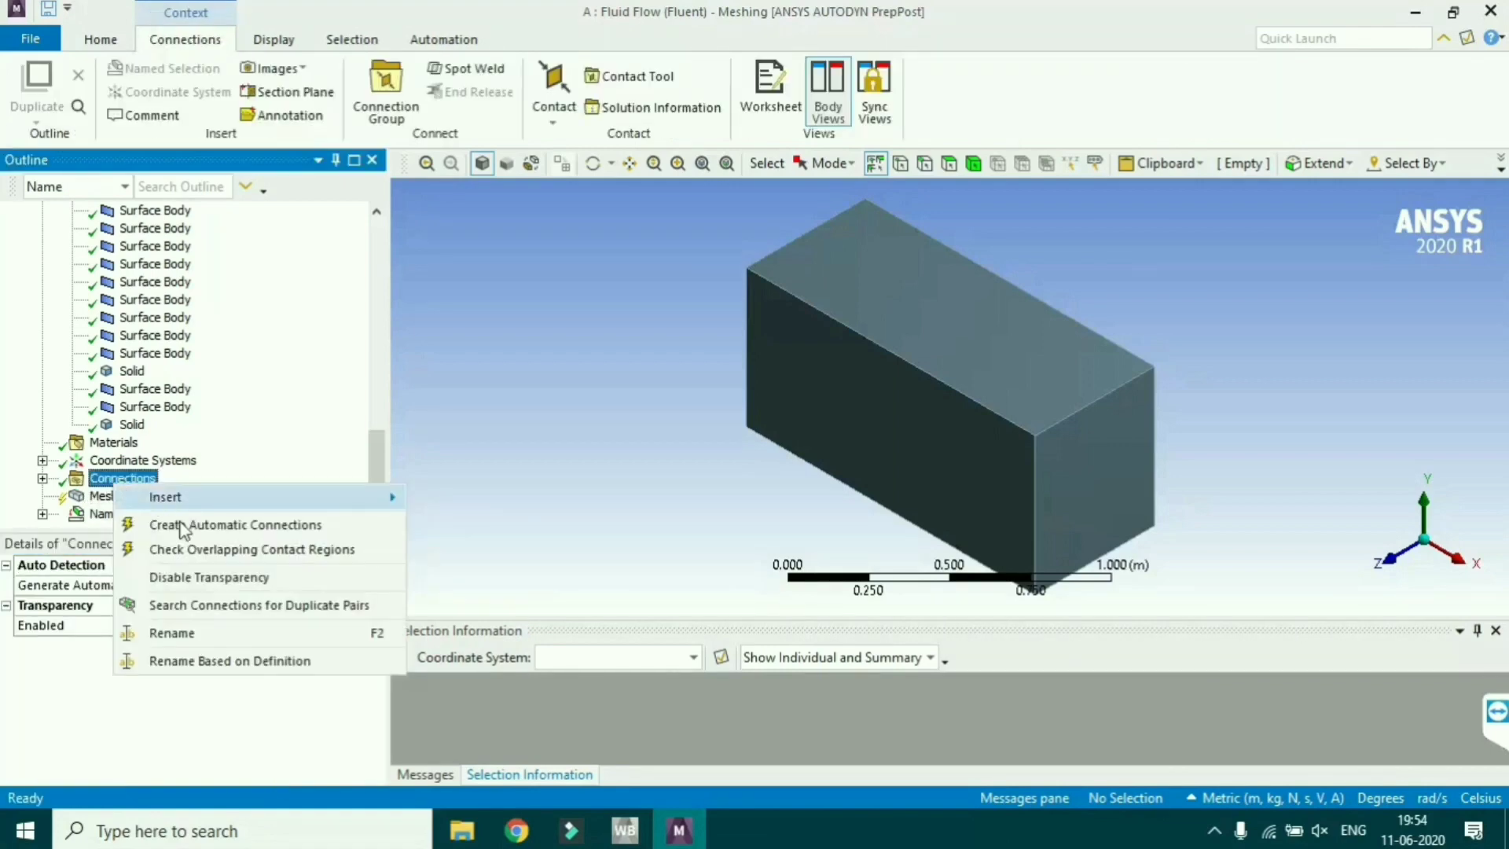
left_click(202, 548)
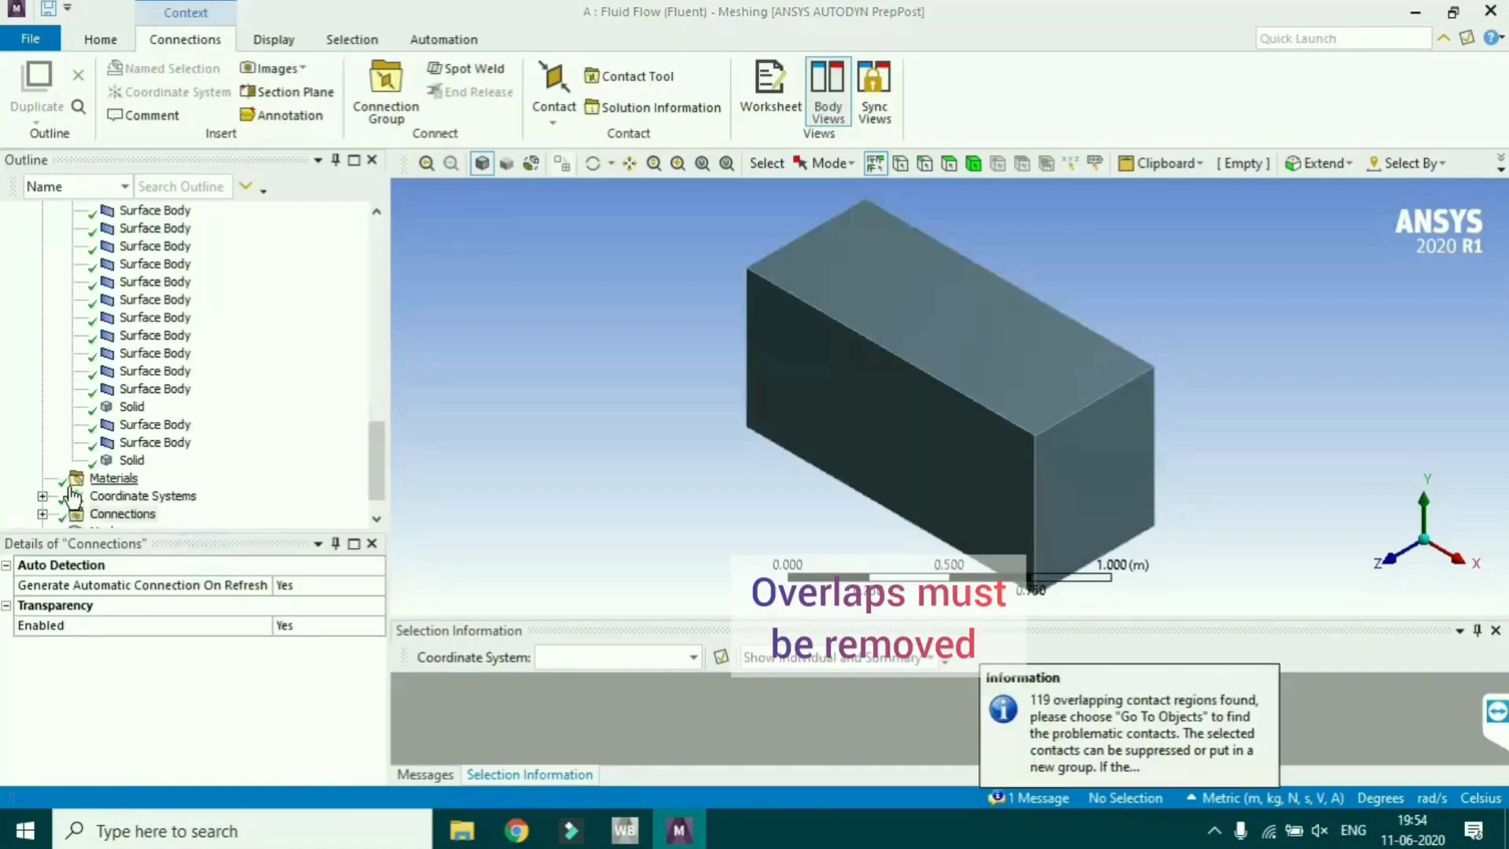
left_click(43, 514)
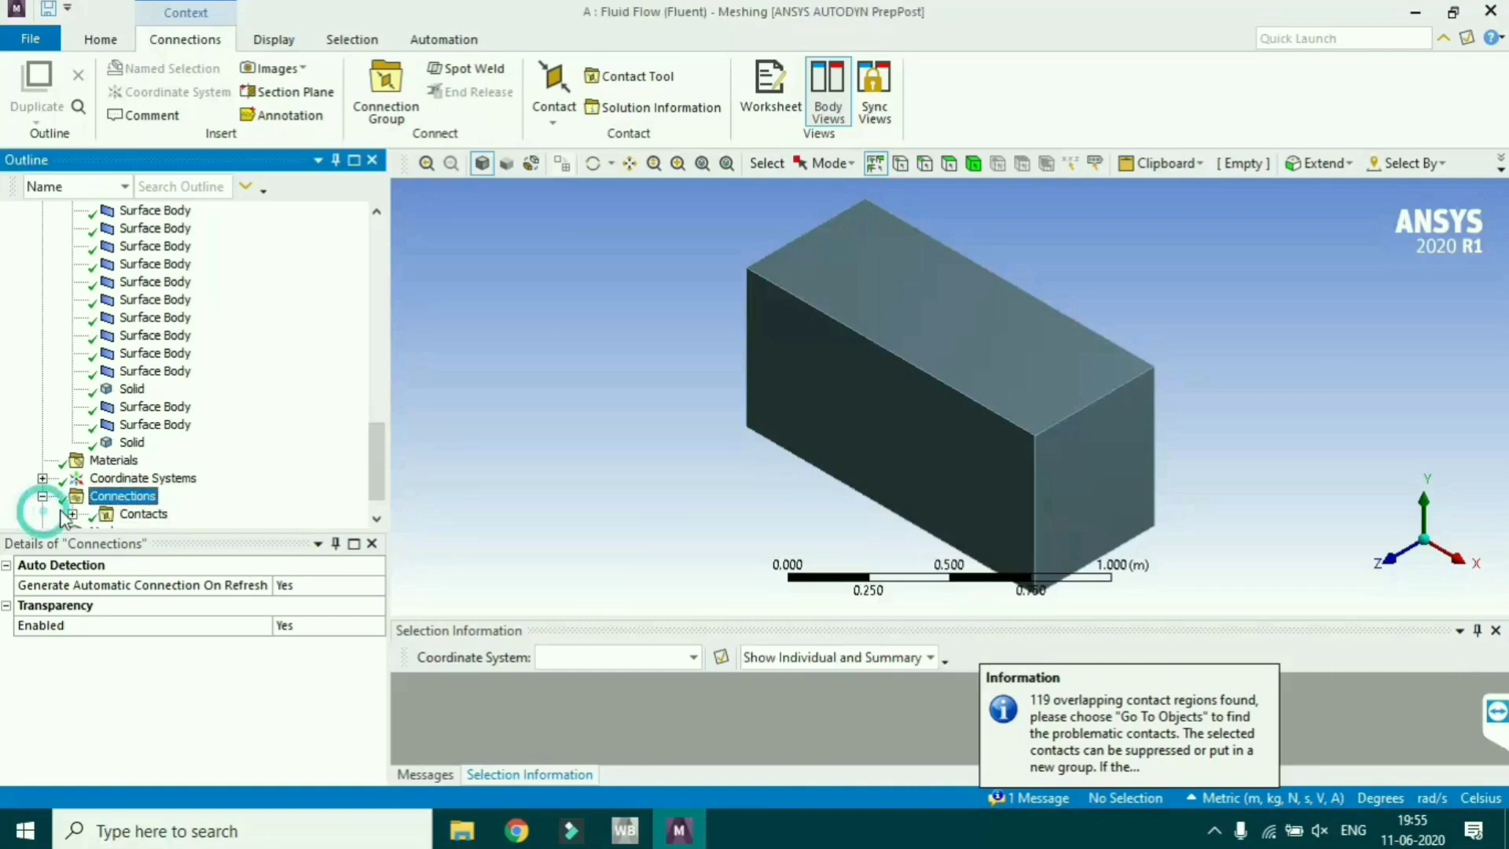
right_click(132, 517)
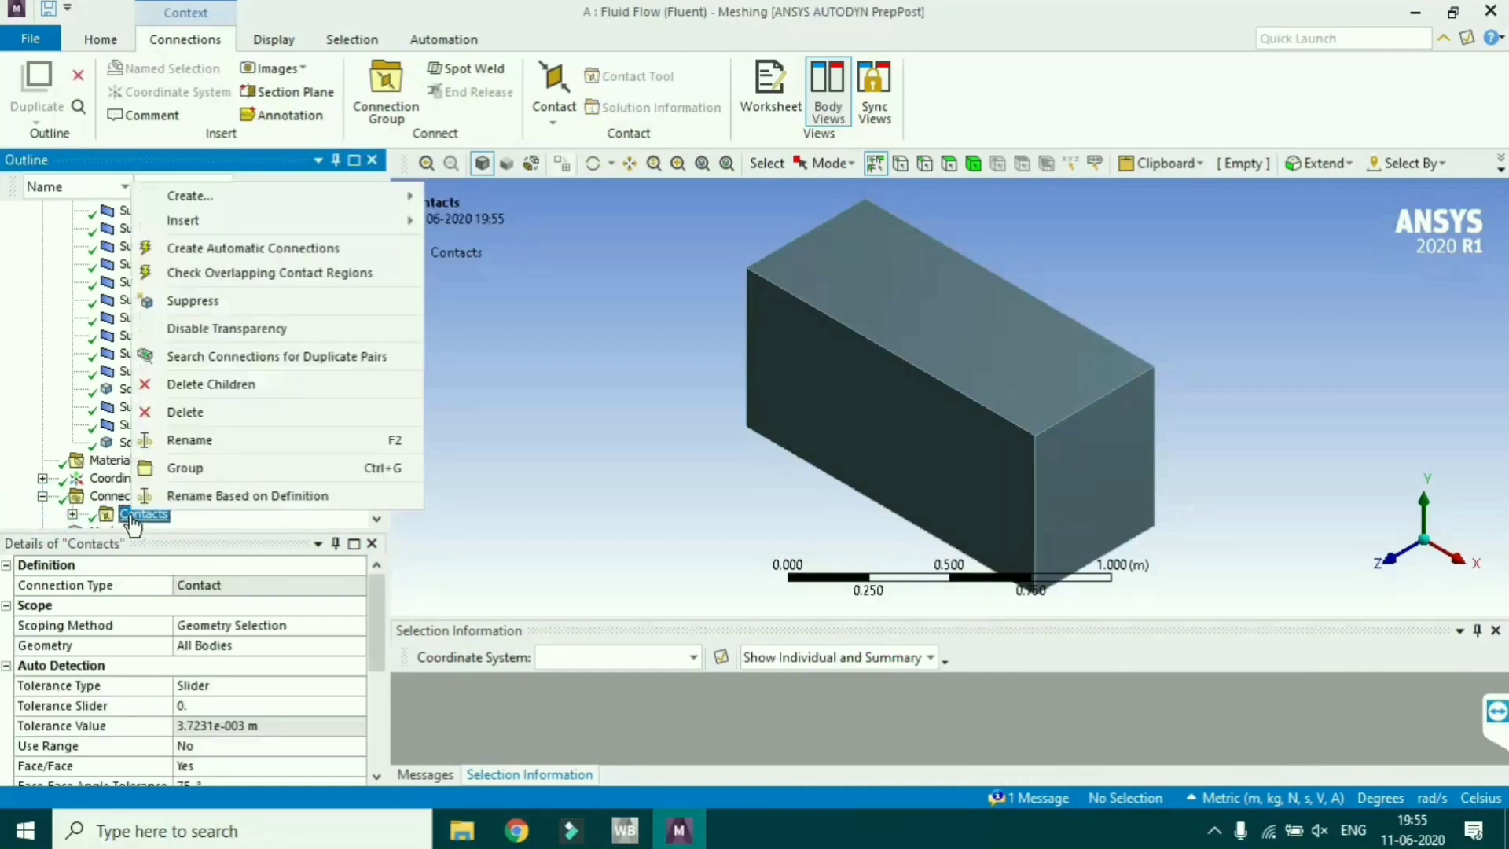
left_click(184, 416)
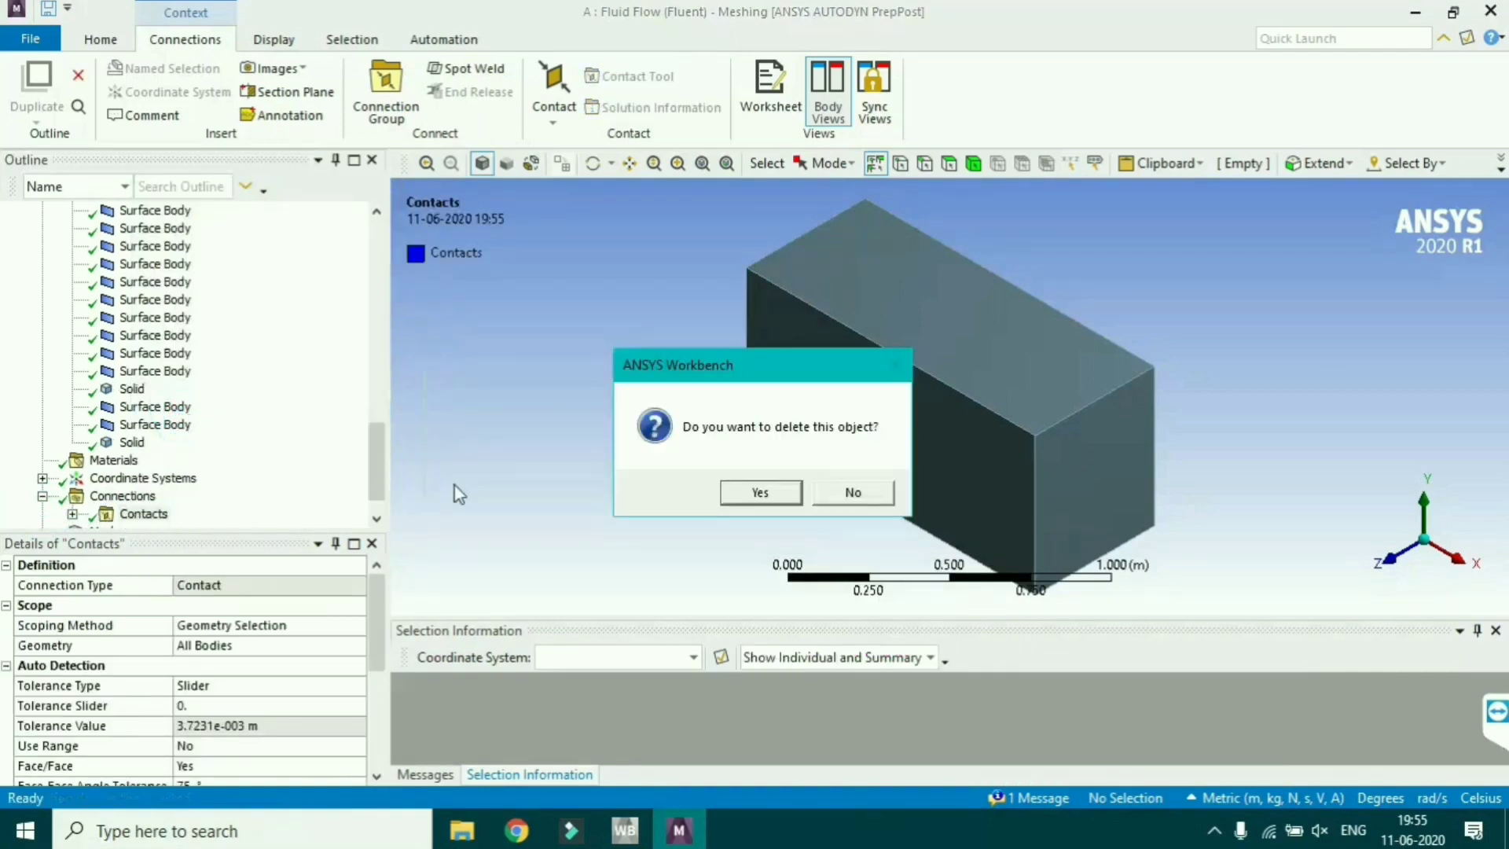
left_click(759, 493)
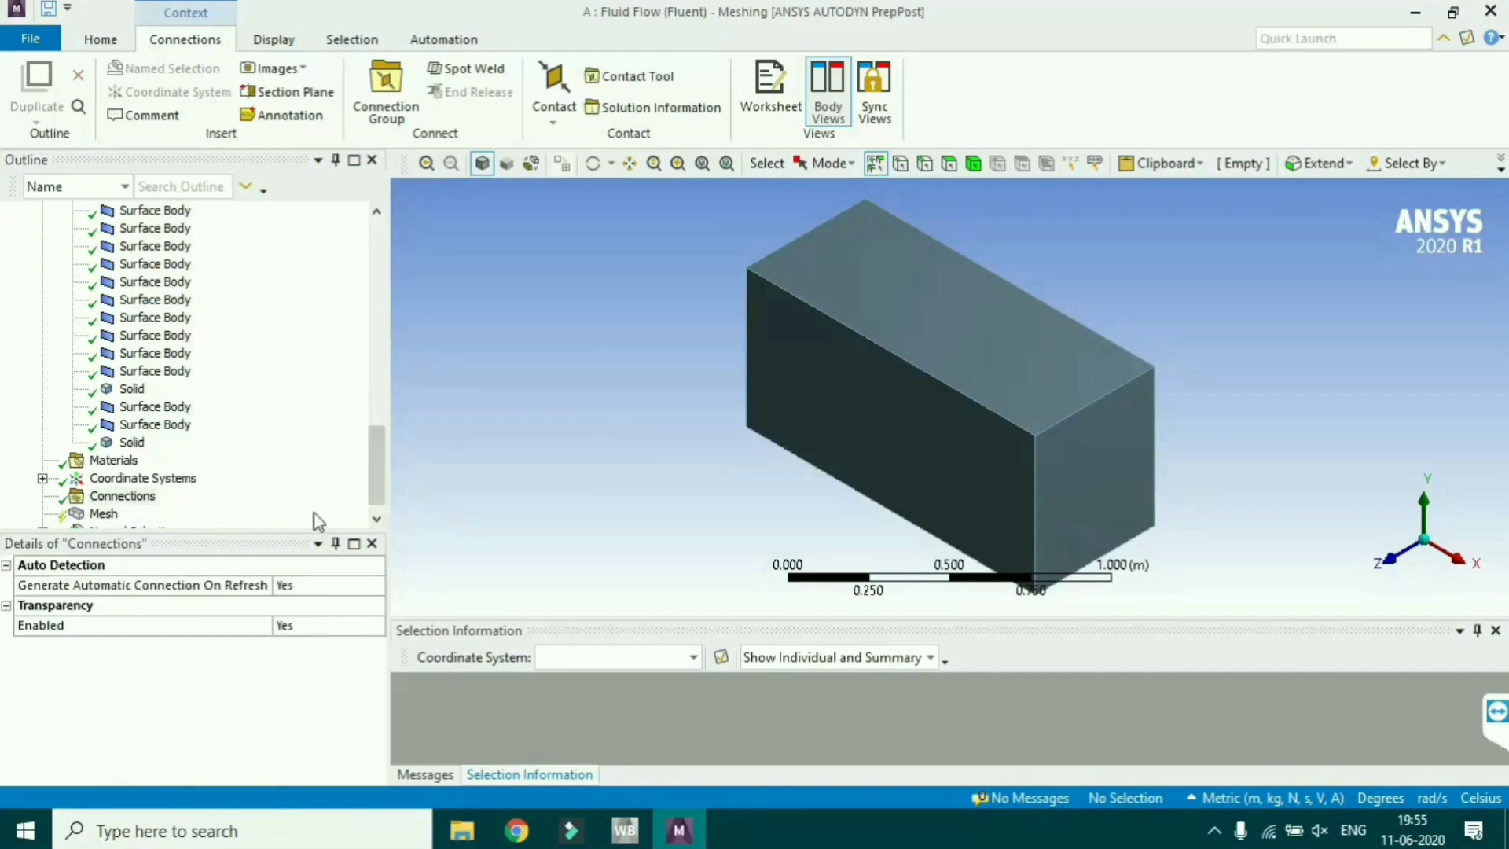
- Generate the mesh for the enclosure and car bodies
right_click(107, 519)
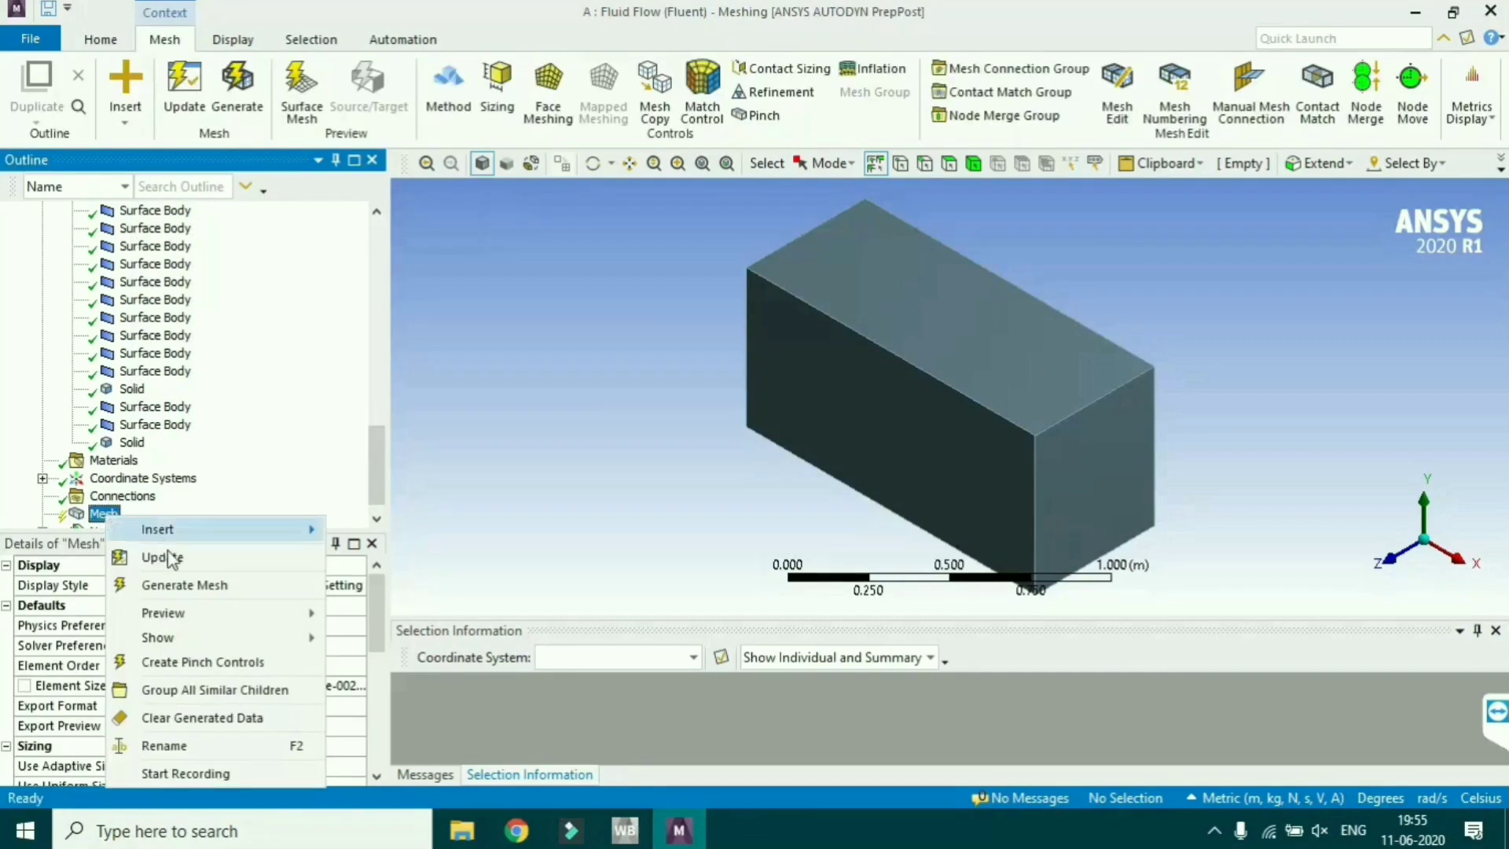
left_click(221, 588)
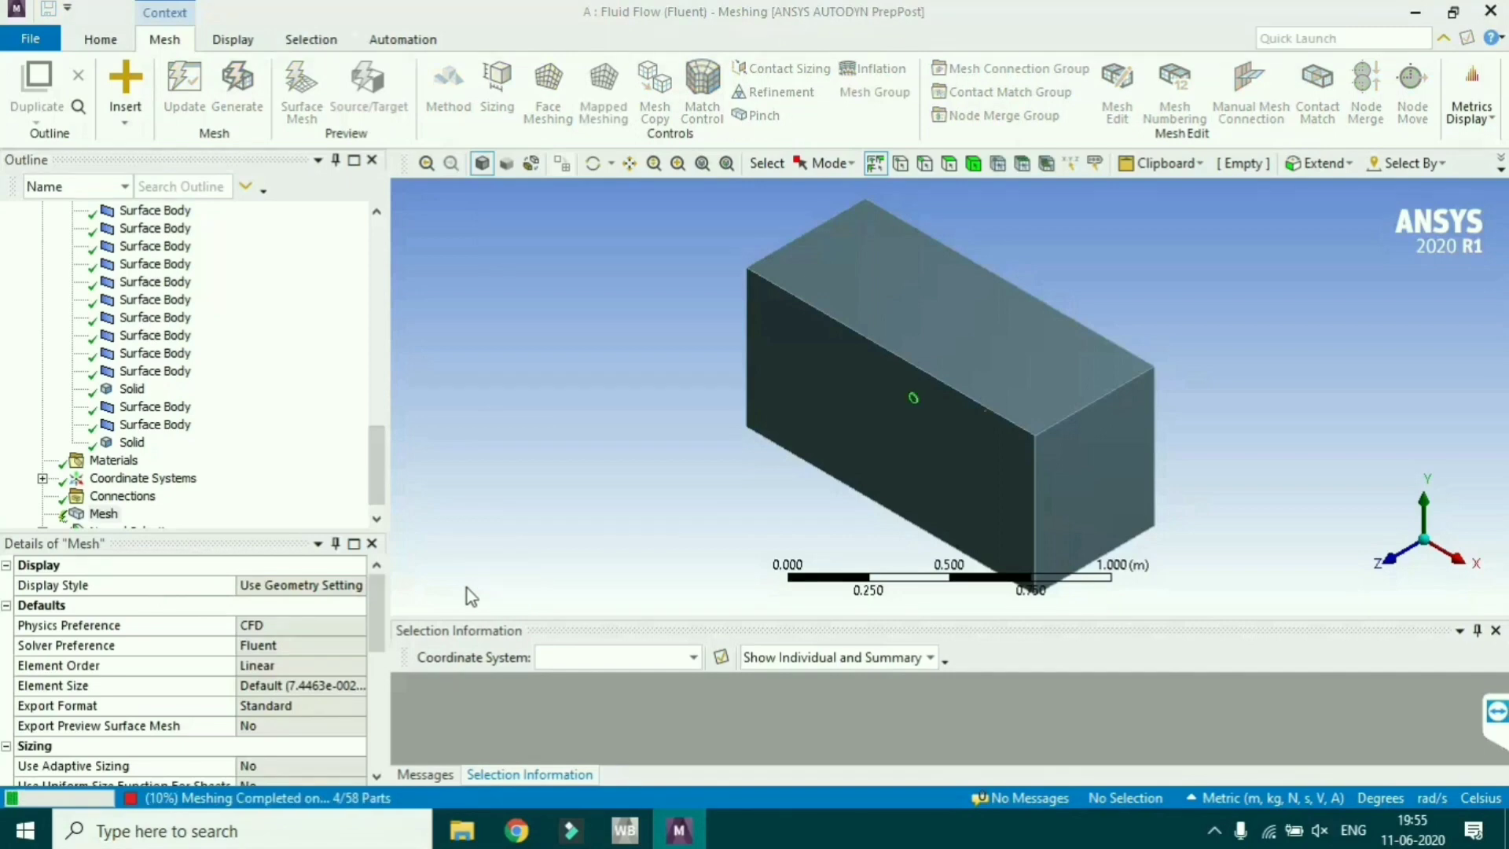
scroll(940, 408, "up", 3)
middle_click_drag(940, 408, 1064, 546)
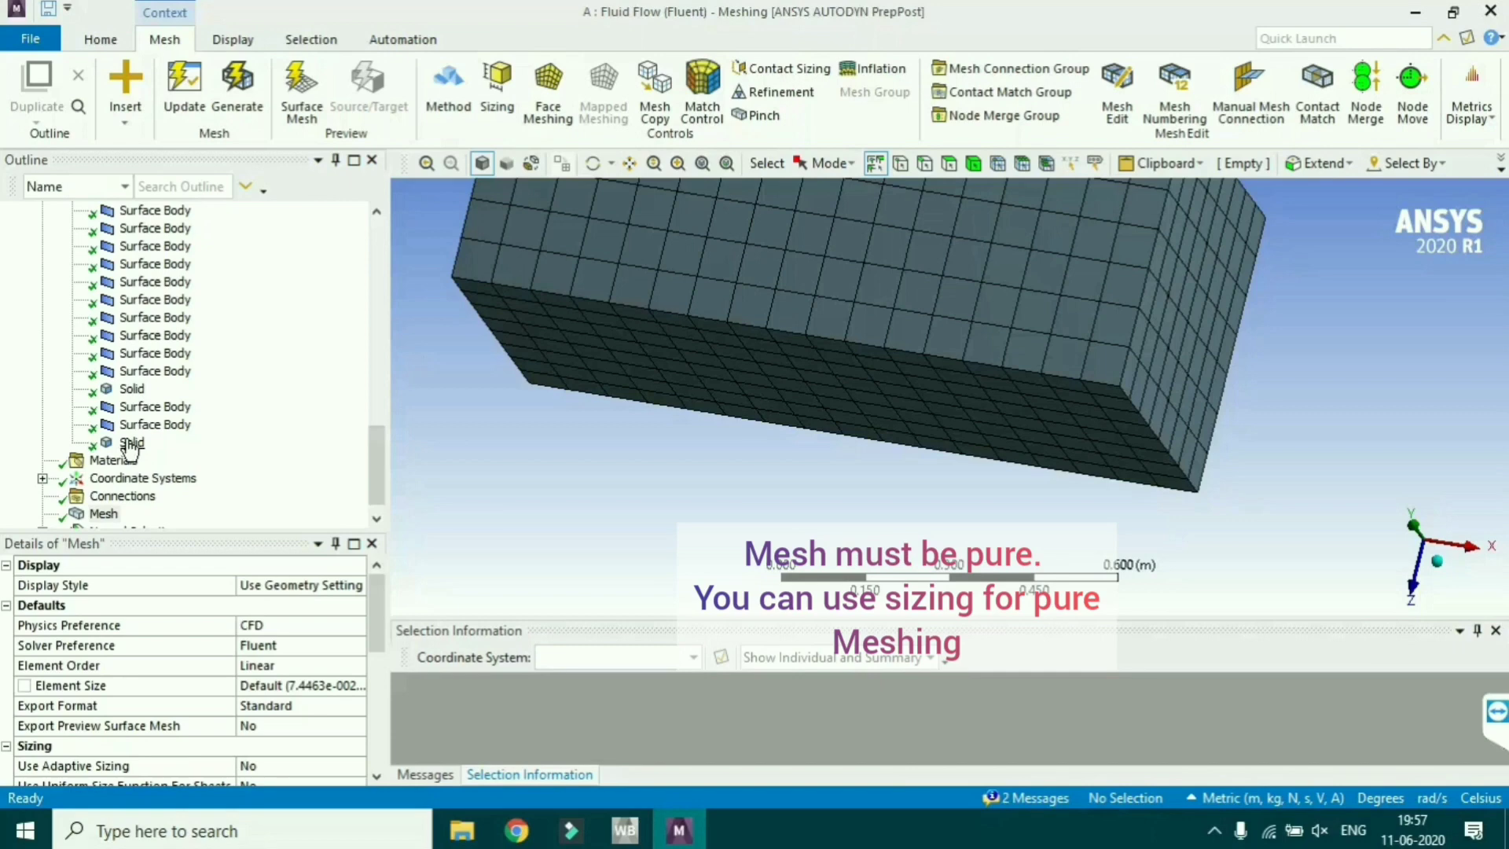
- Hide the enclosure solid to examine the mesh on the car inside it, and show the enclosure solid again
right_click(131, 443)
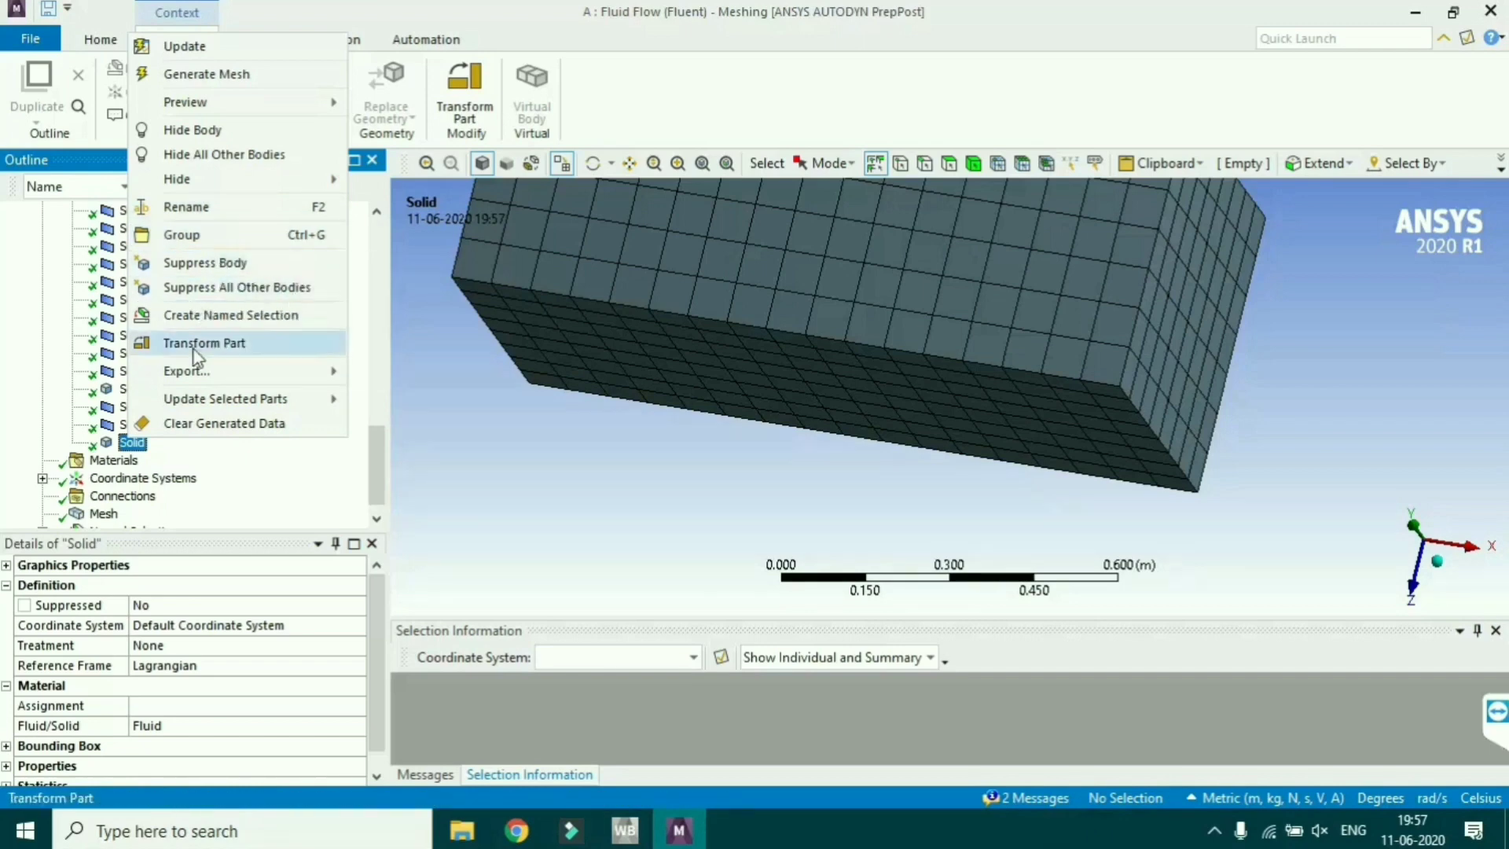
left_click(191, 135)
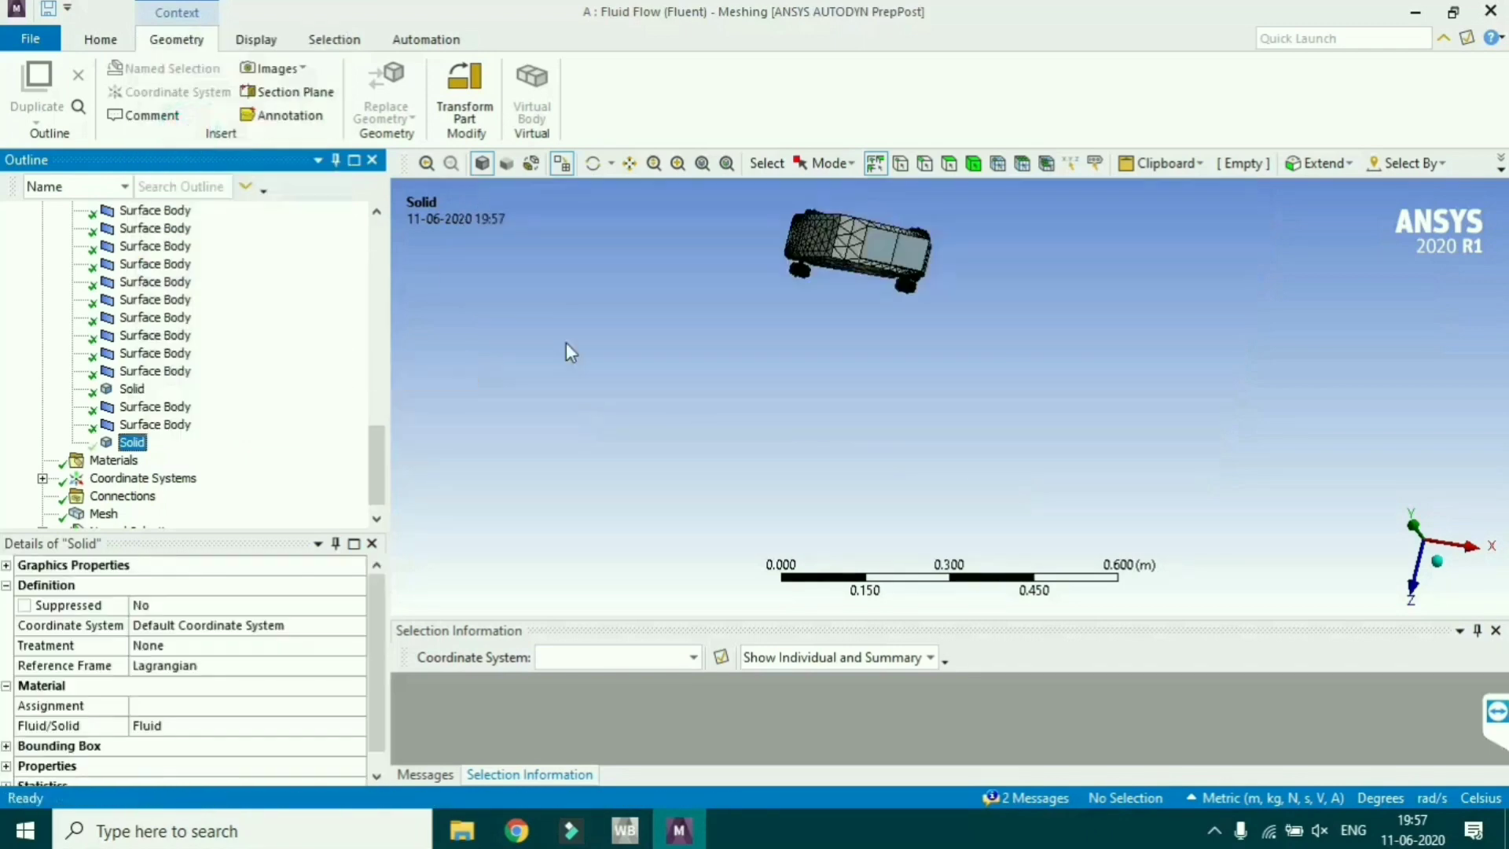
middle_click_drag(857, 274, 870, 229)
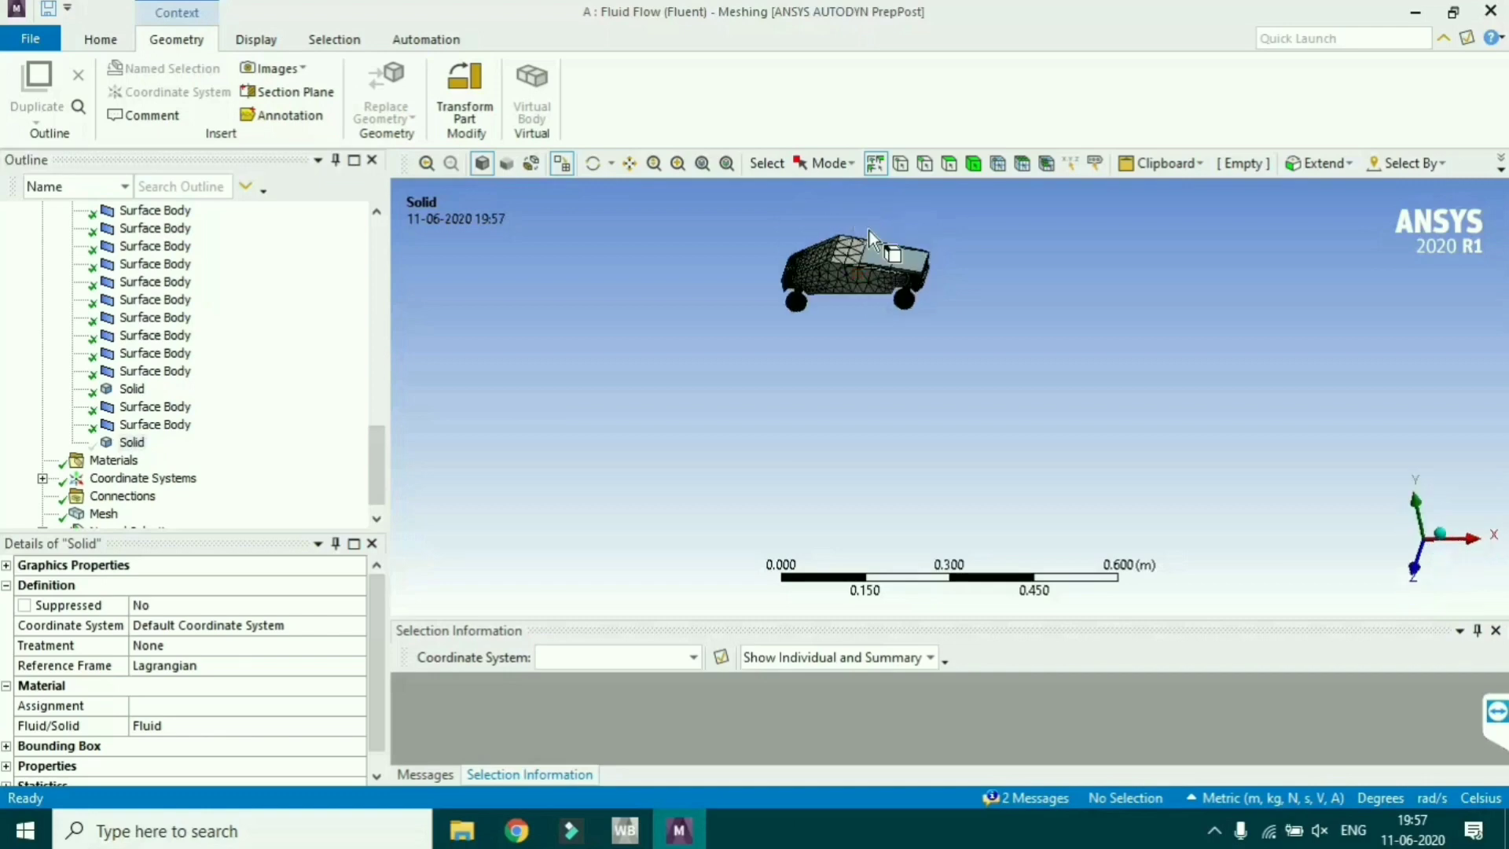
scroll(838, 267, "up", 1)
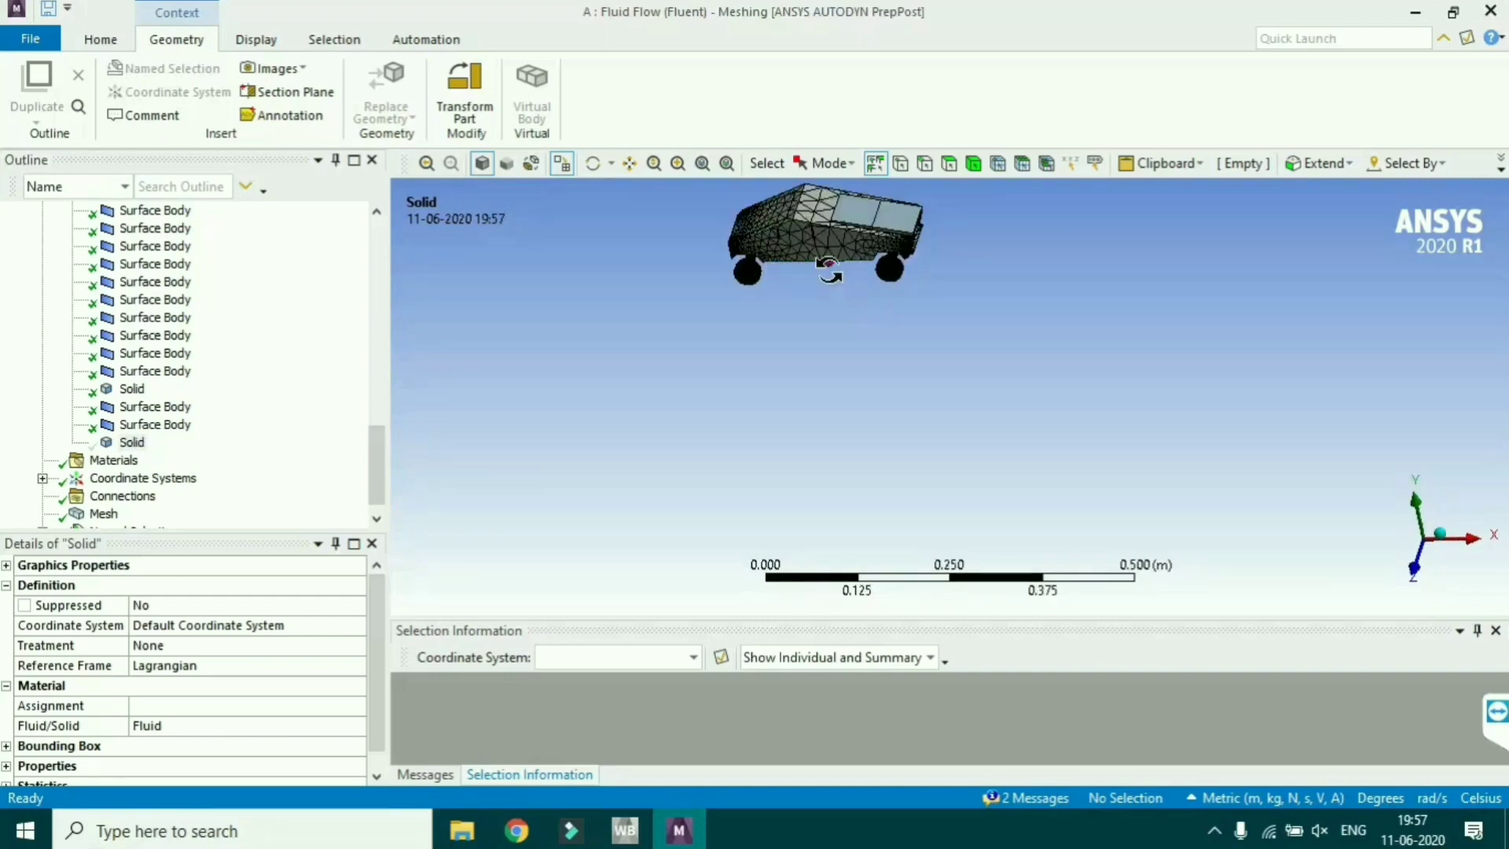
middle_click_drag(828, 270, 852, 365, "ctrl")
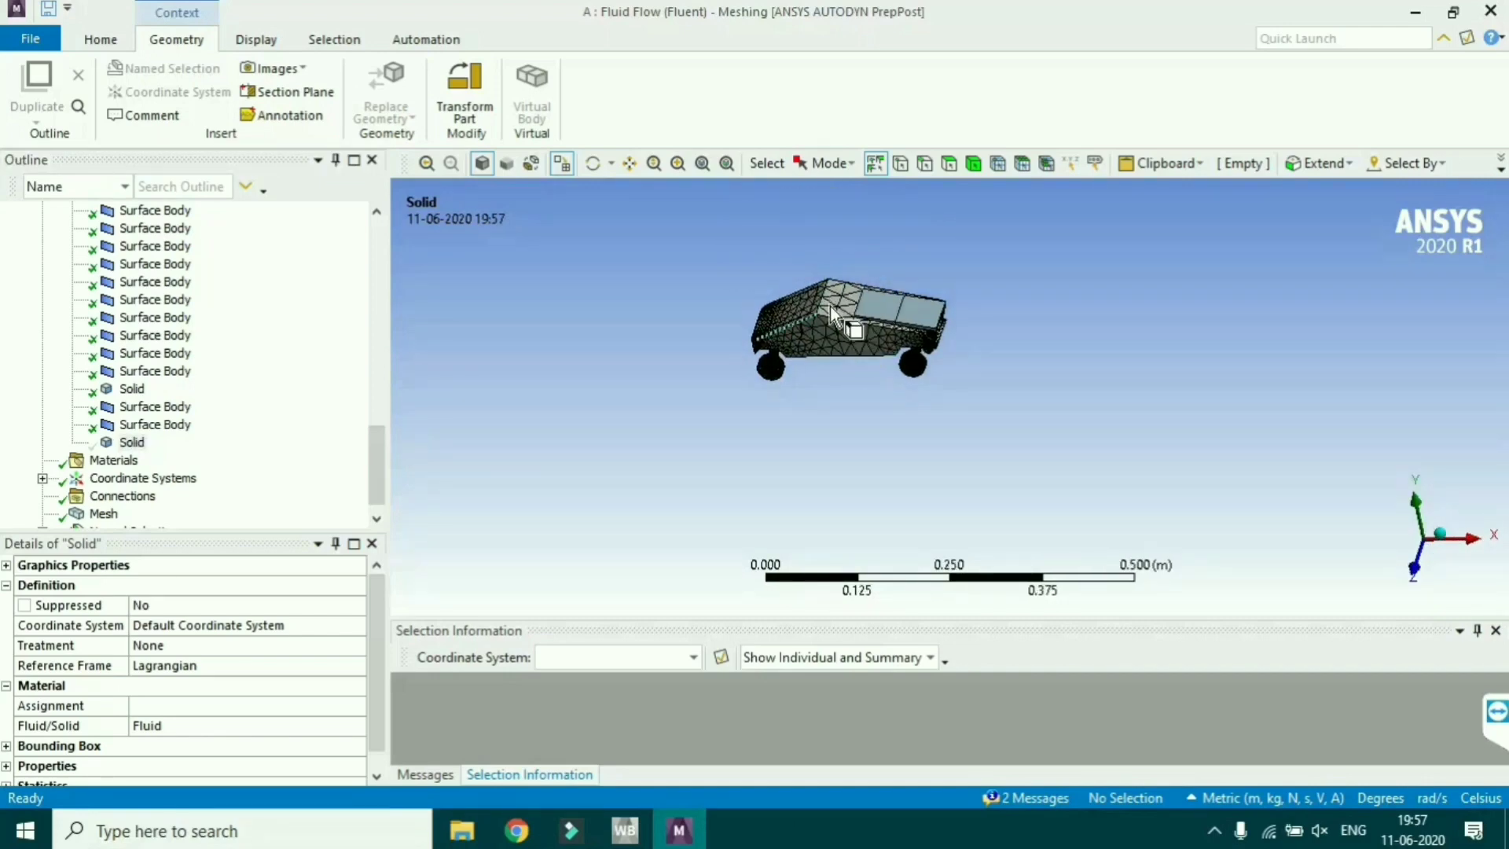
scroll(831, 307, "up", 2)
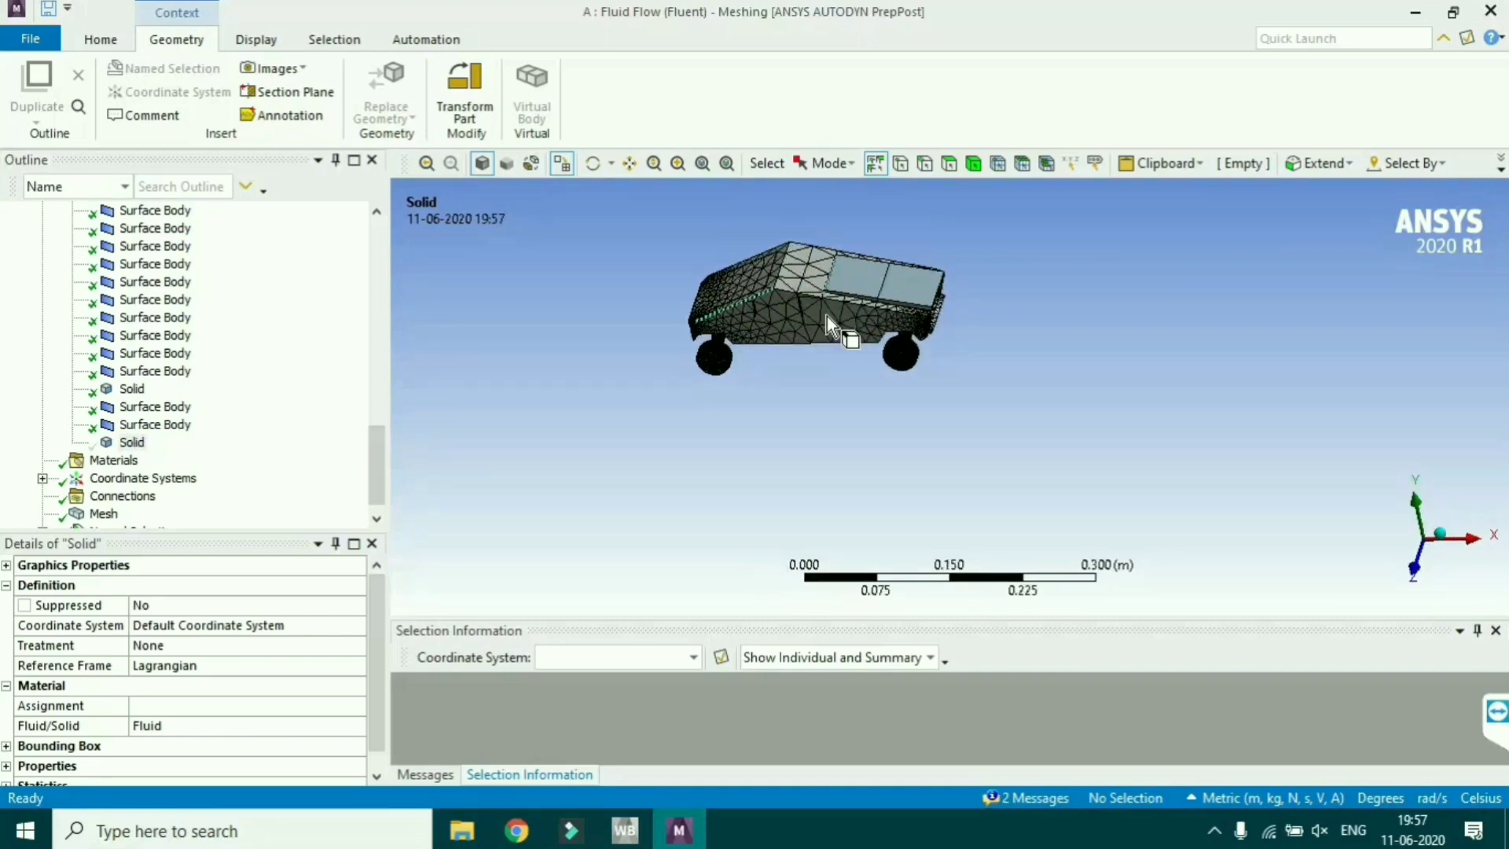
right_click(123, 445)
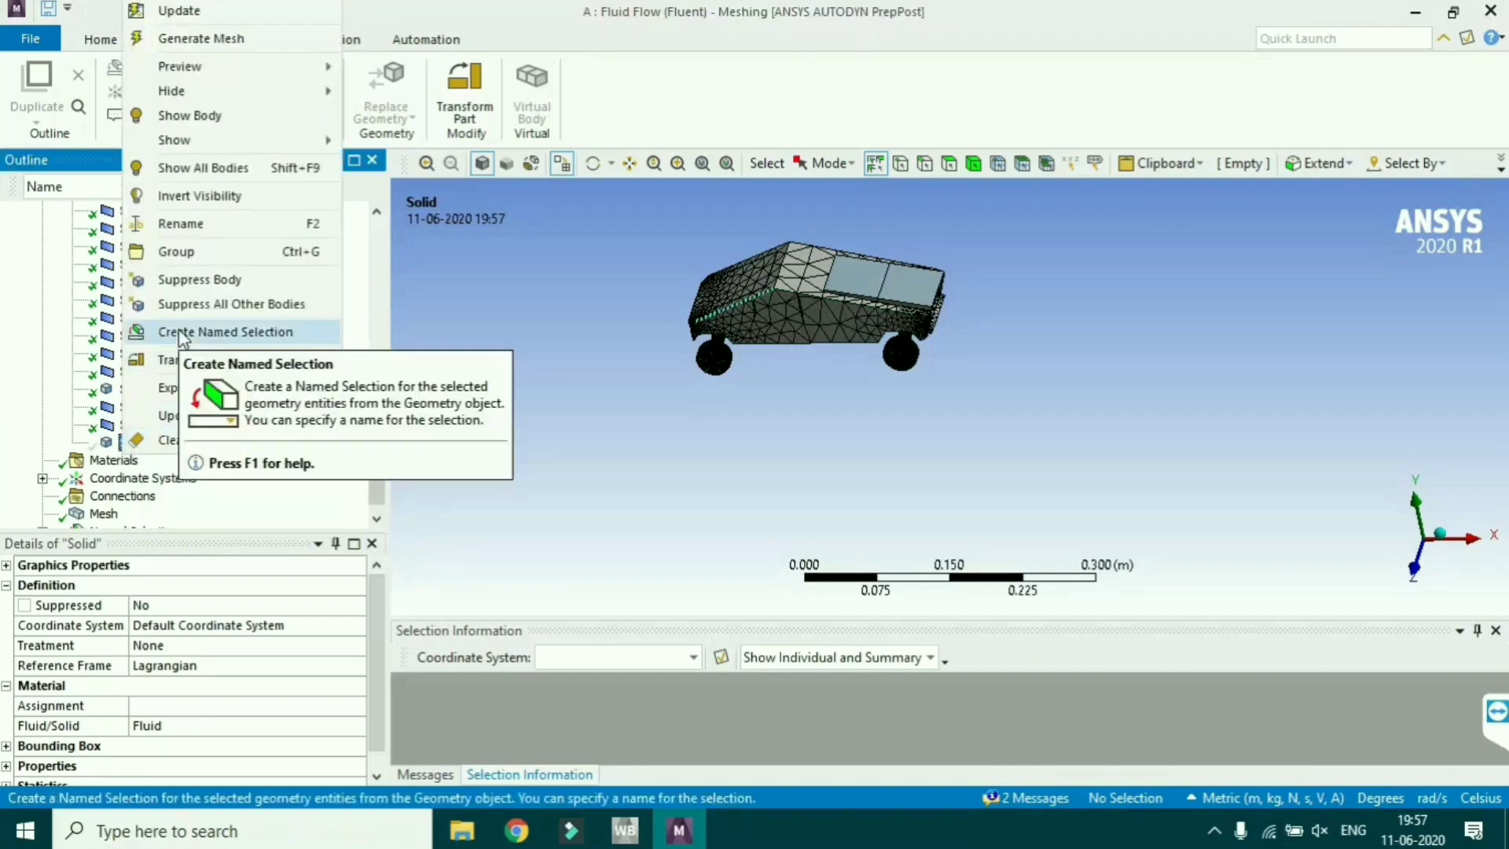
mouse_move(182, 145)
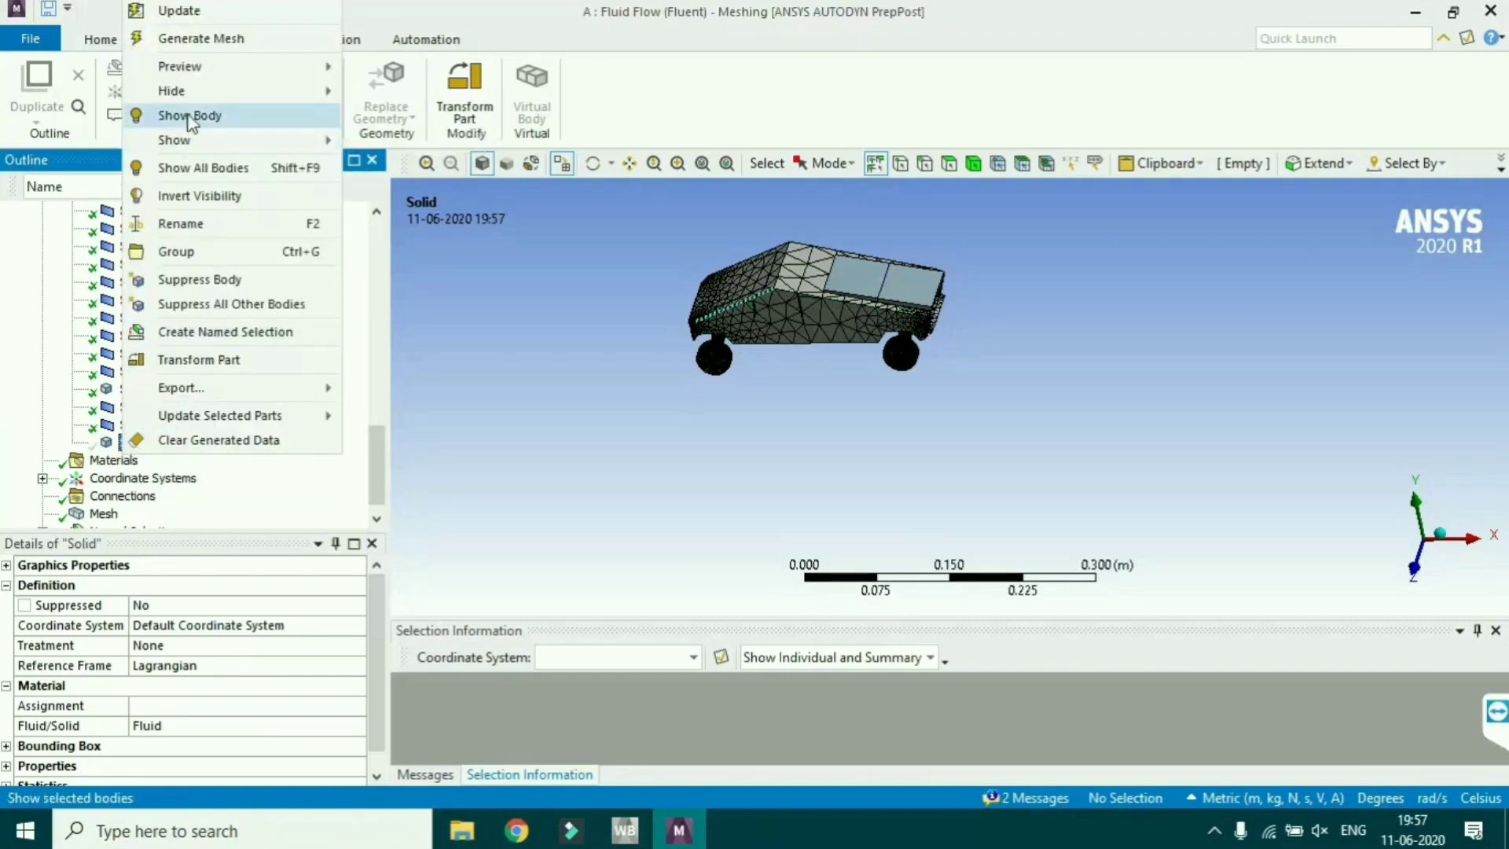
left_click(189, 116)
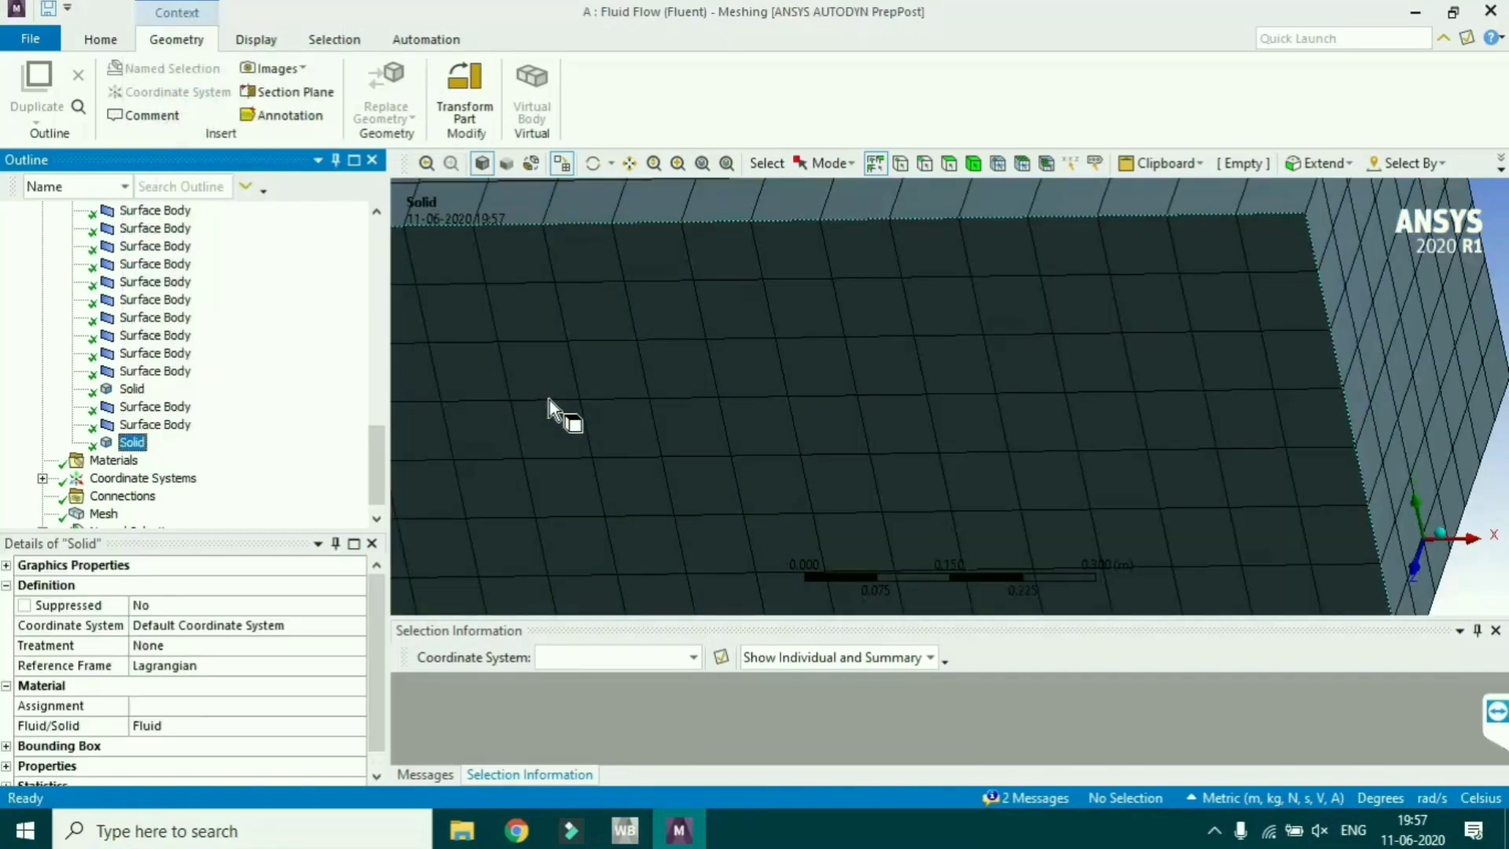
- Return to Workbench and update the Fluent system's Mesh cell
left_click(103, 514)
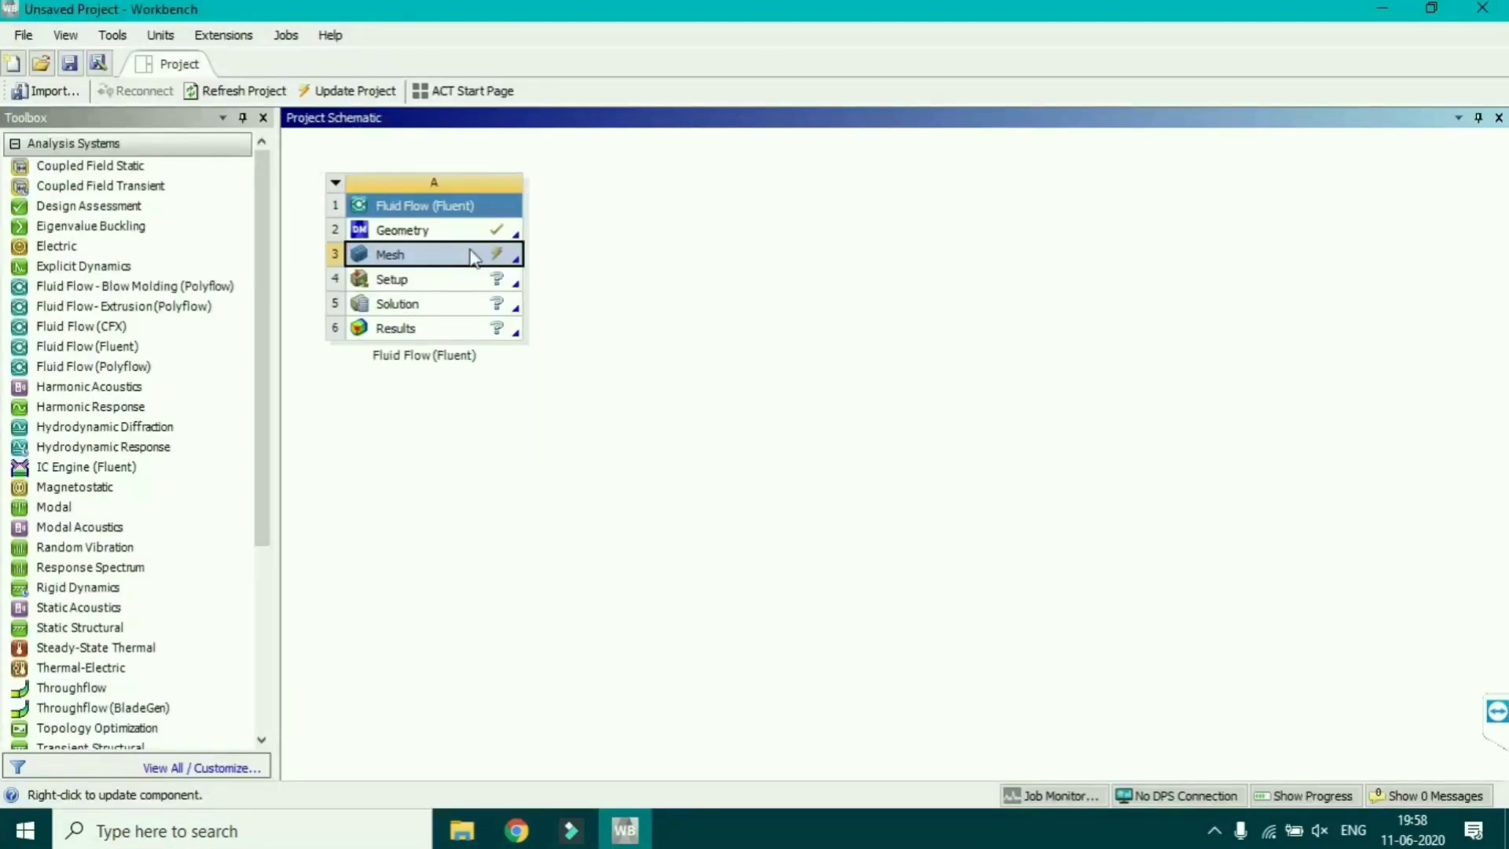
right_click(474, 257)
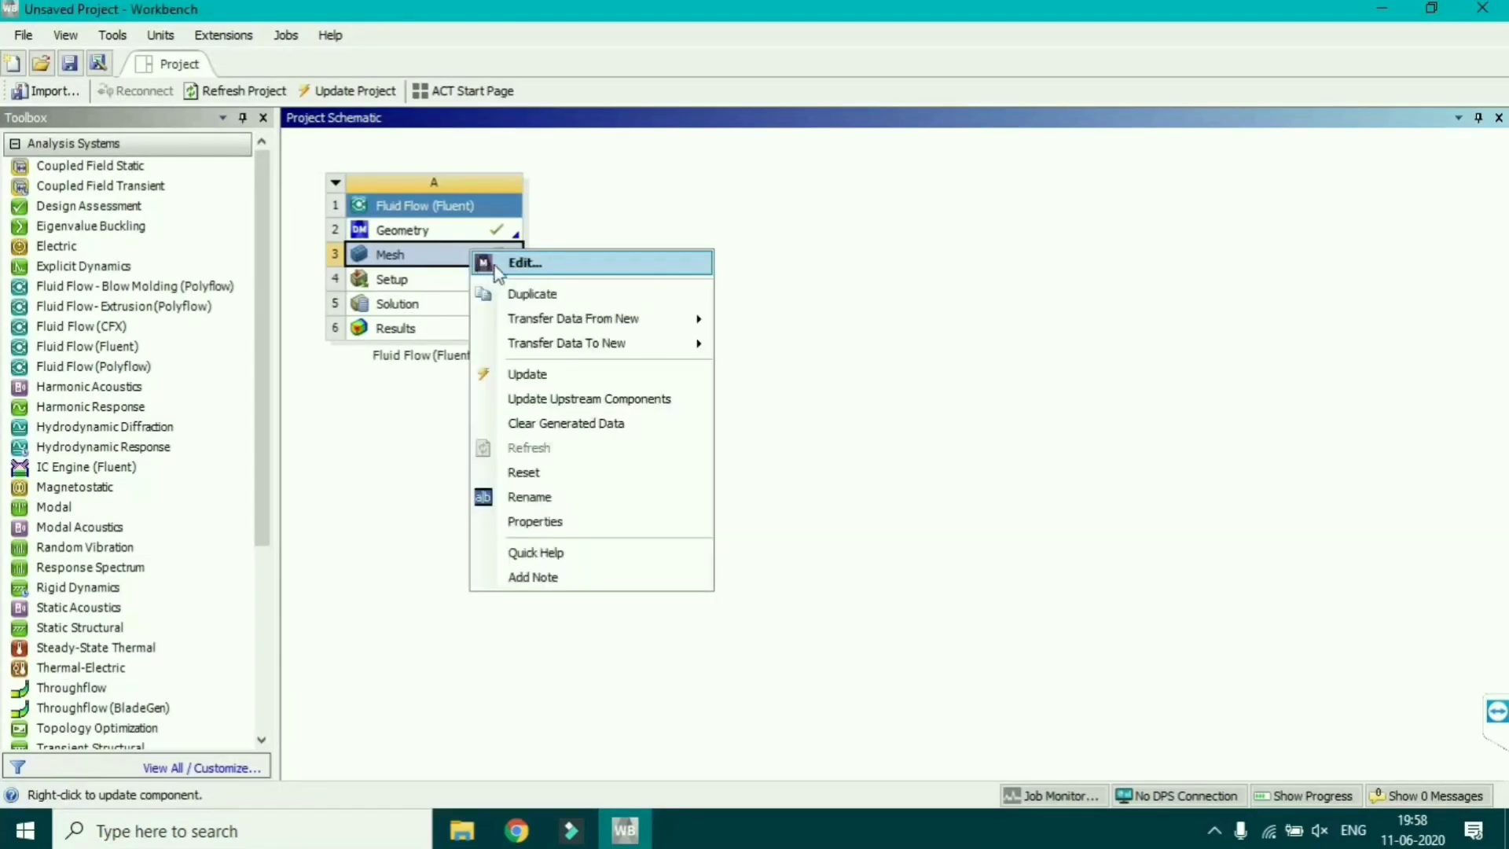
left_click(540, 384)
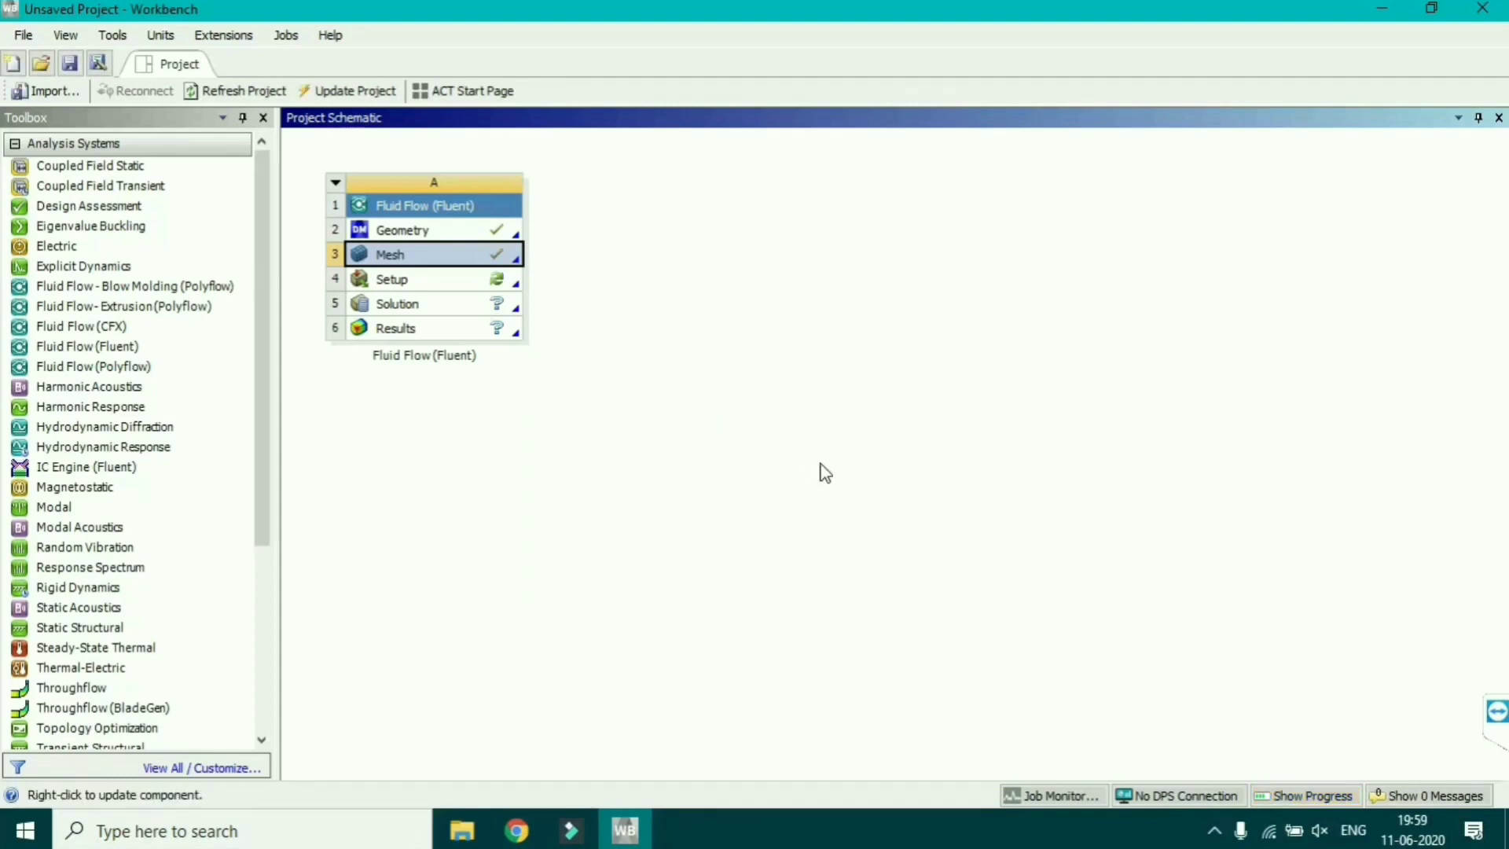
- Launch Fluent from the Setup cell with Double Precision and 10 solver processes, and run a mesh check
right_click(471, 279)
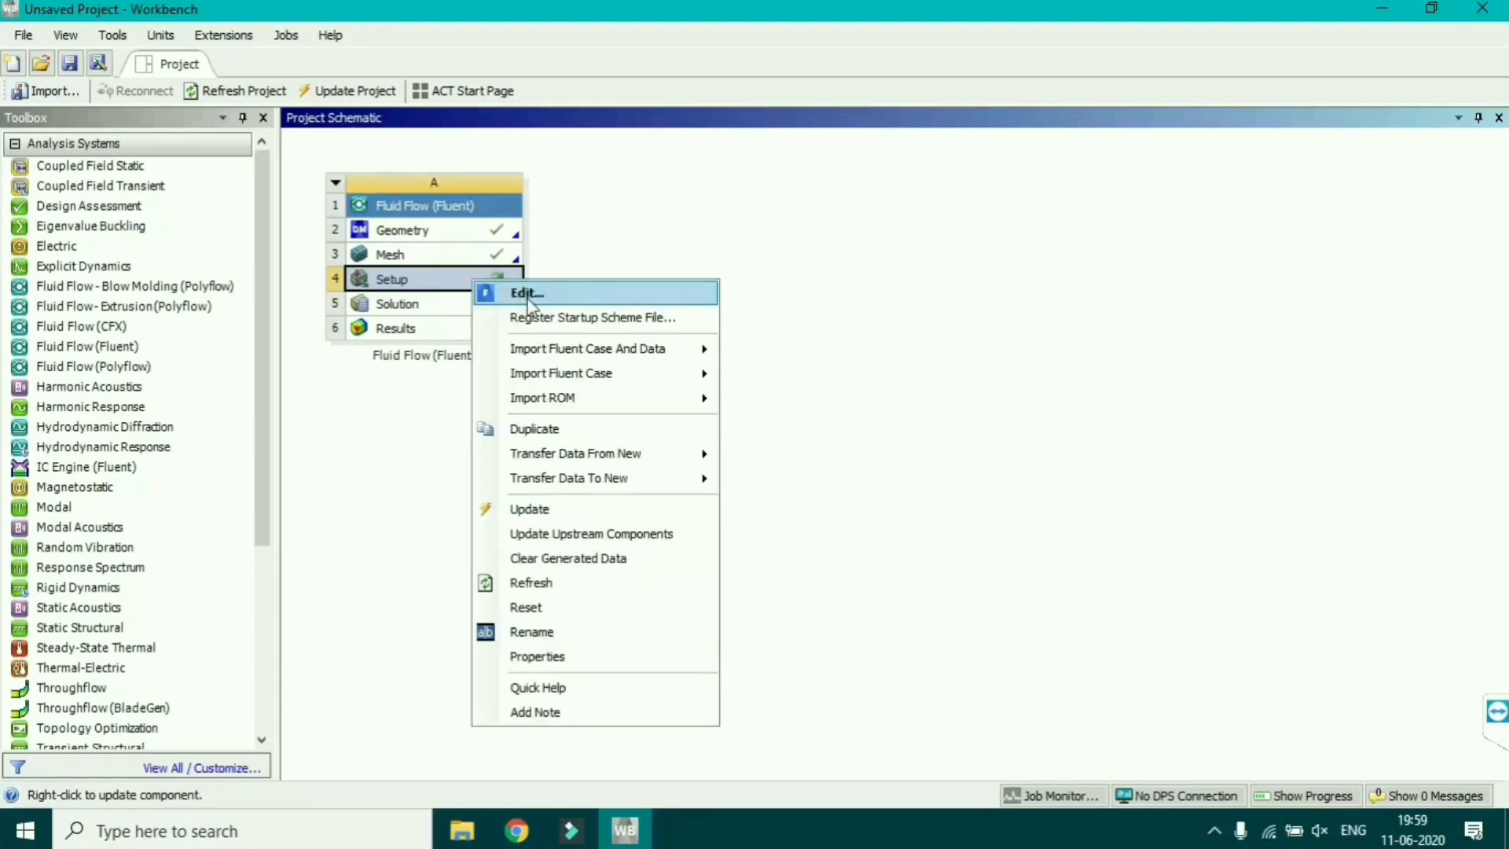
left_click(528, 293)
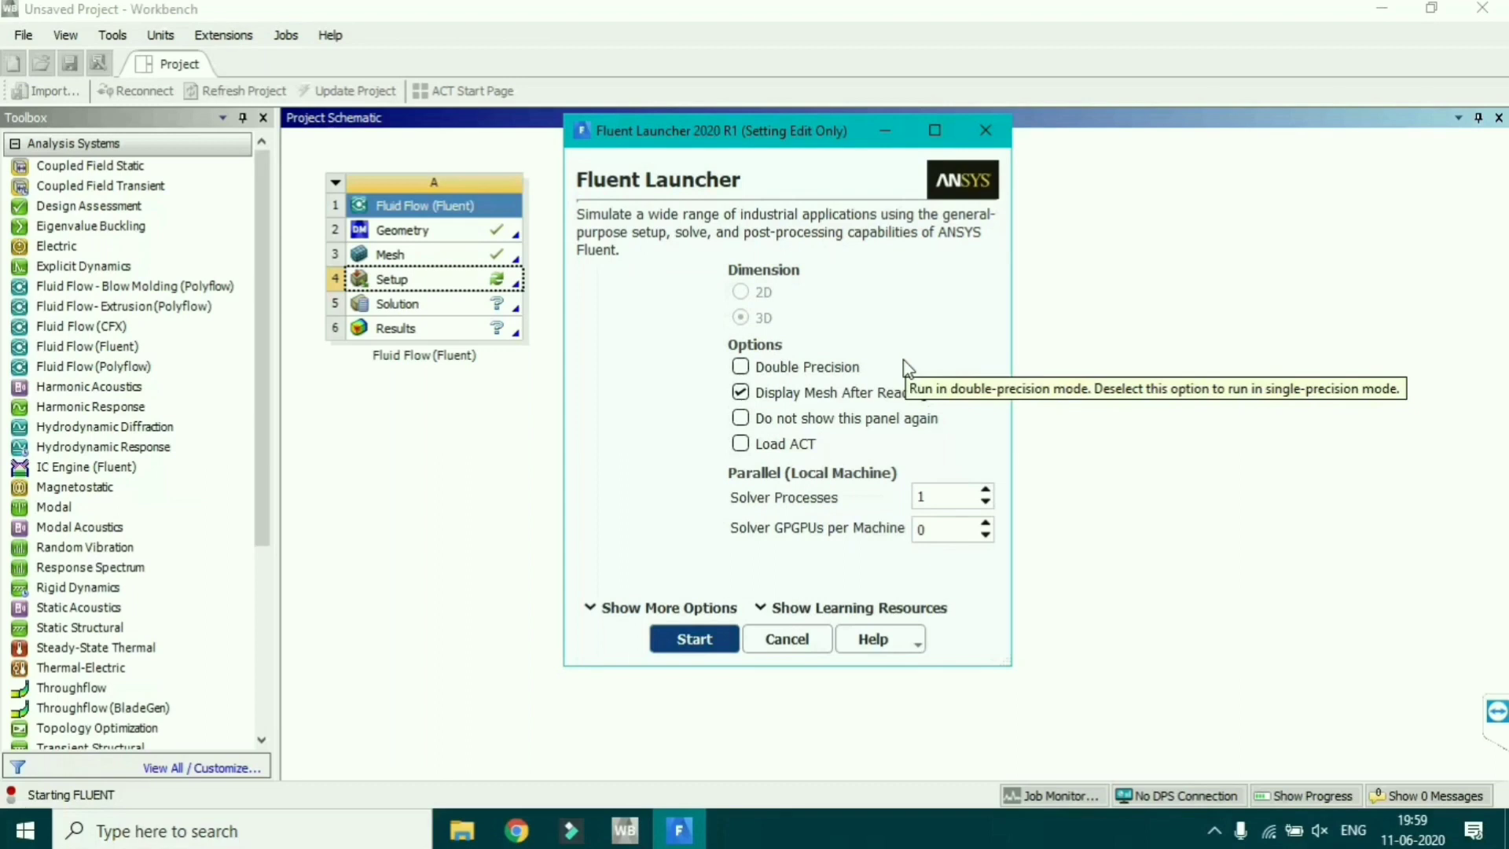
left_click(741, 367)
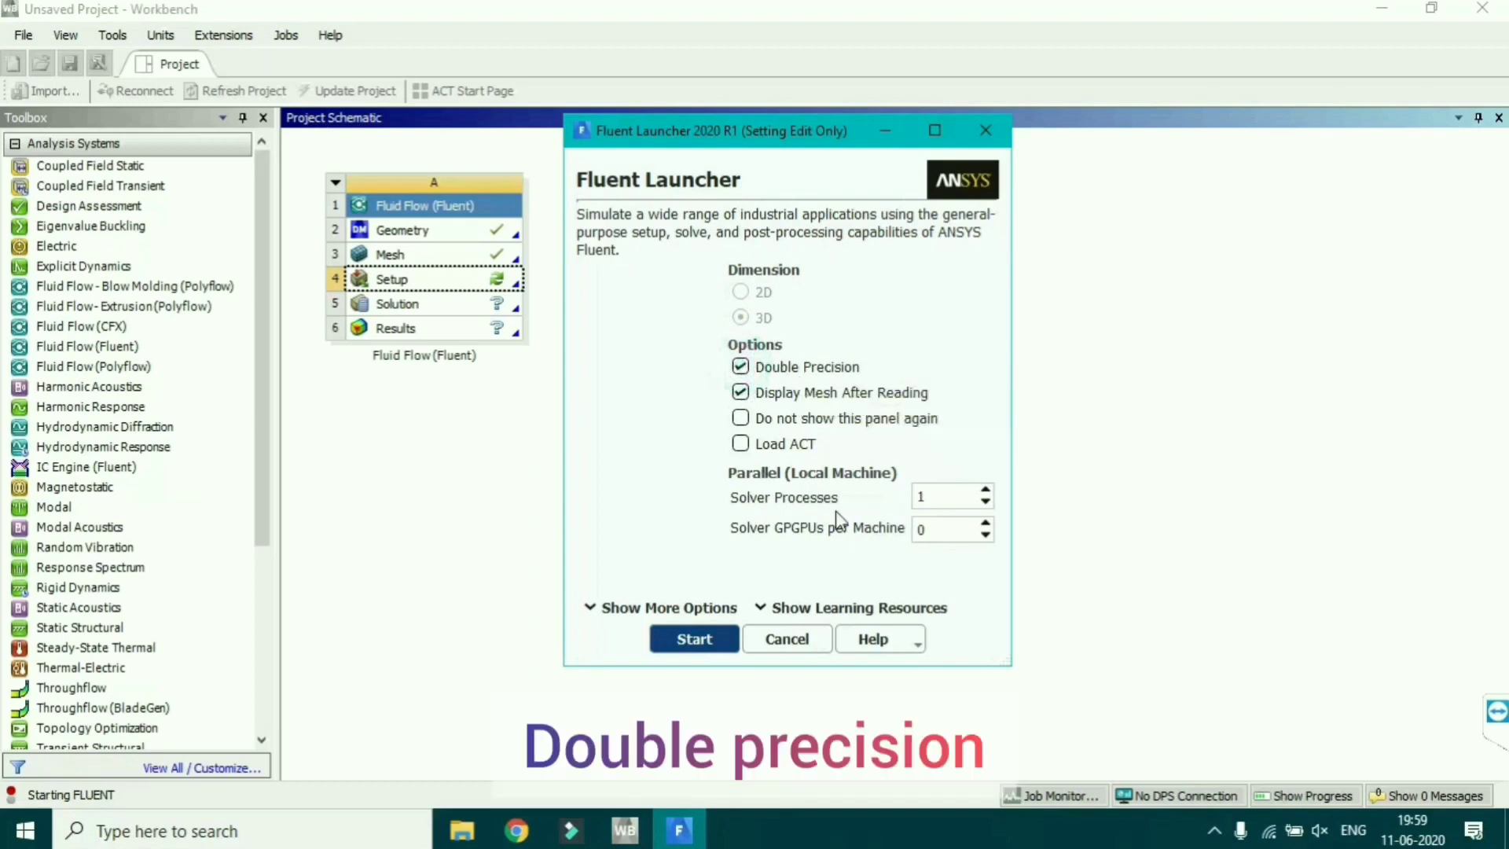
double_click(947, 502)
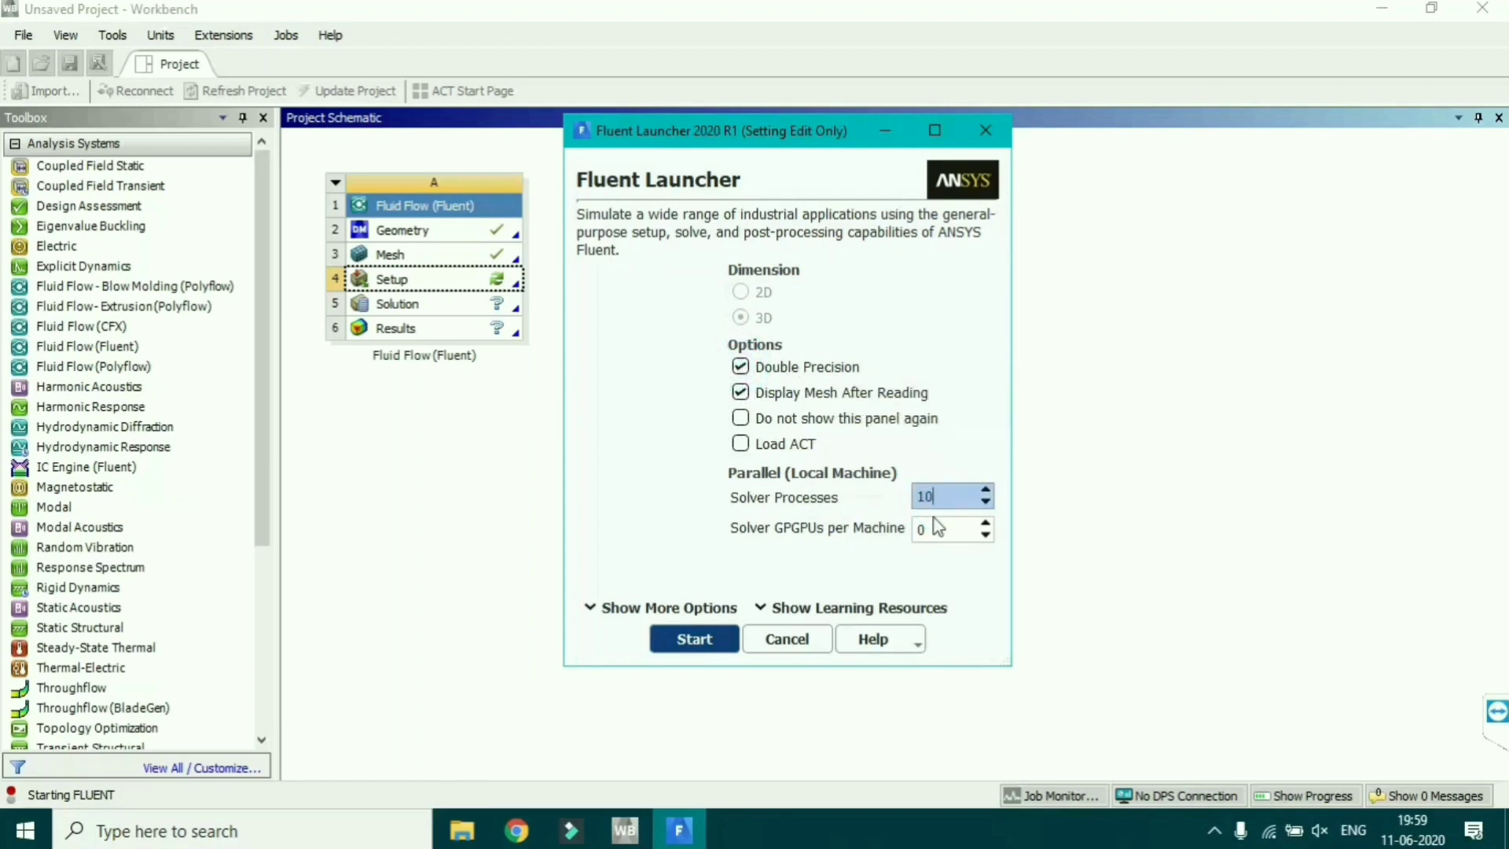
type("10")
left_click(724, 639)
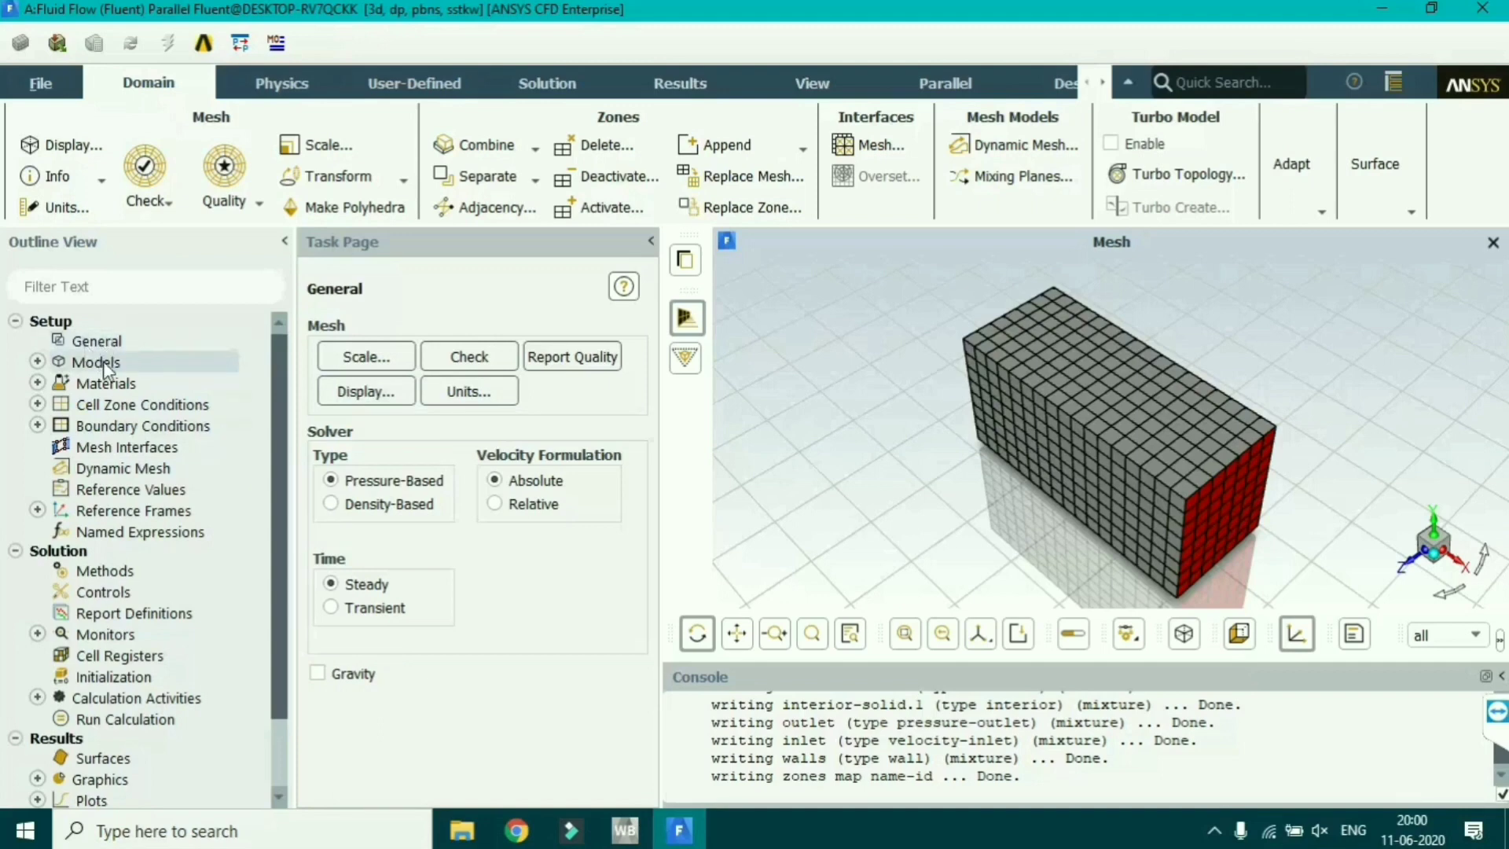
left_click(470, 355)
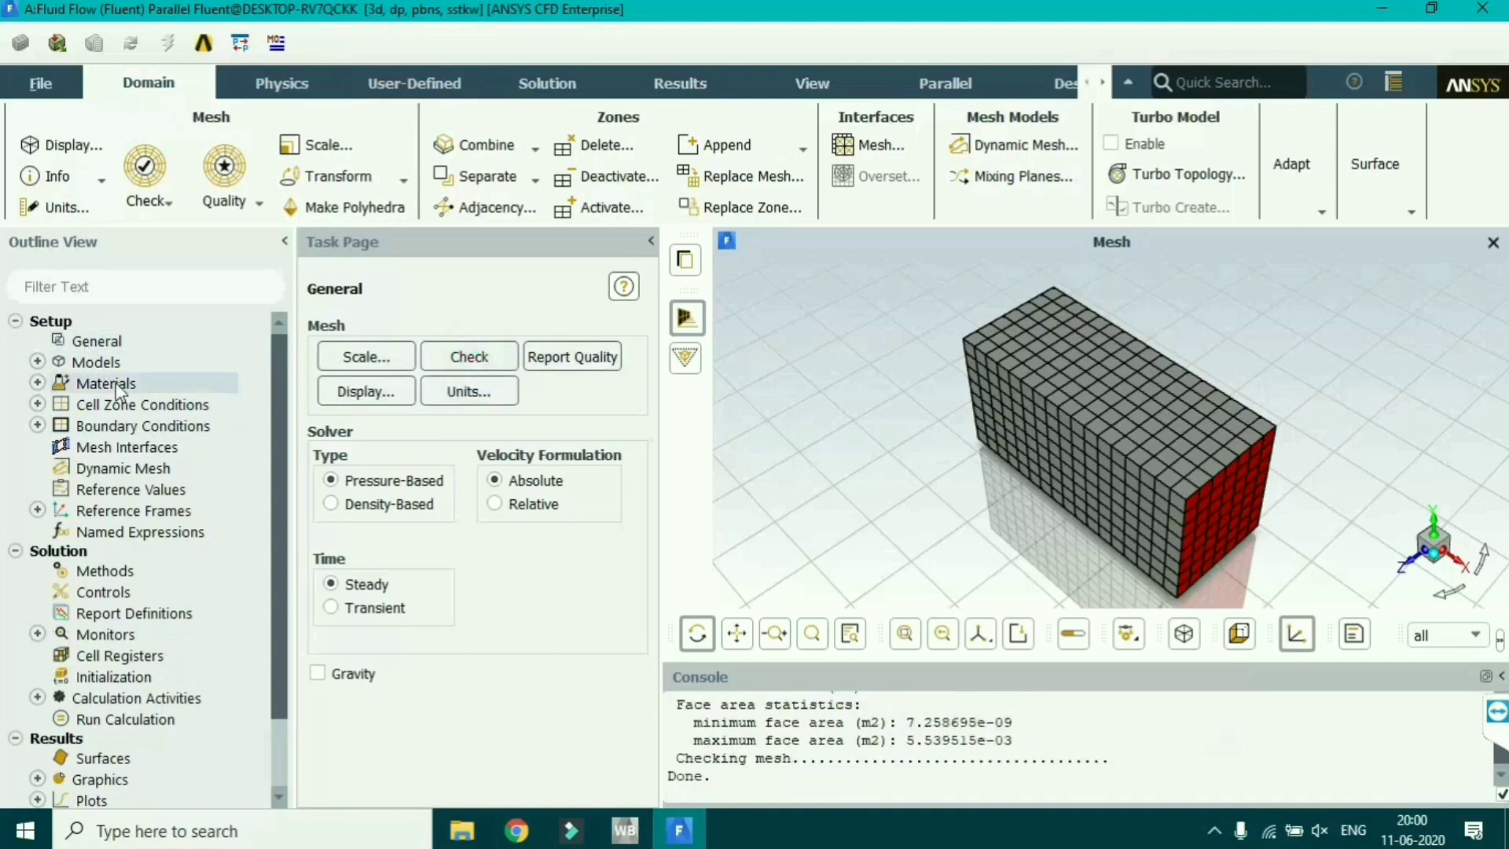
- Set the viscous model to k-epsilon (2 eqn) with the Standard variant and Standard Wall Functions
double_click(97, 361)
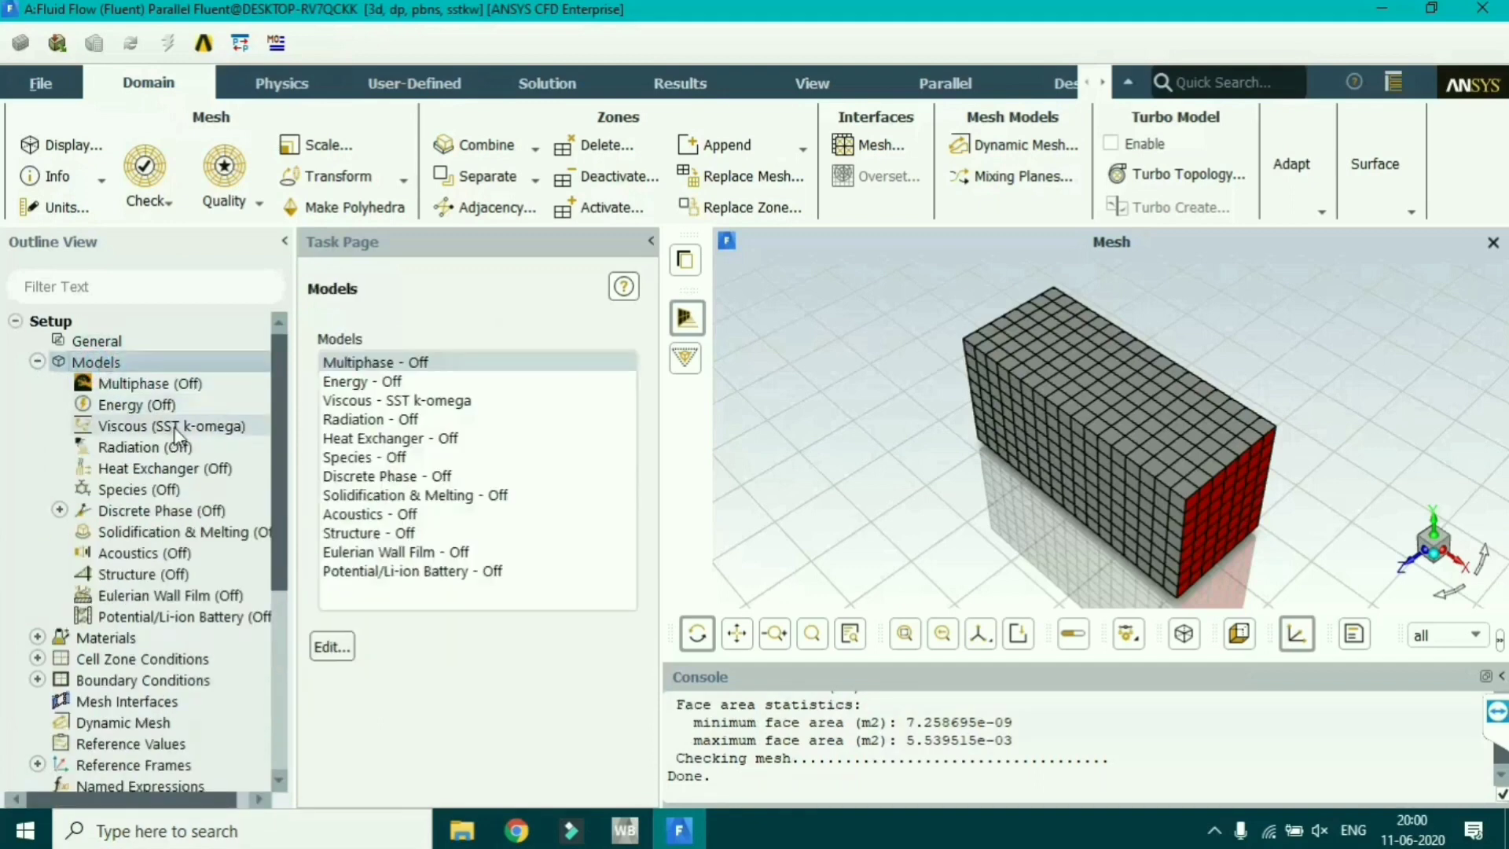
left_click(427, 402)
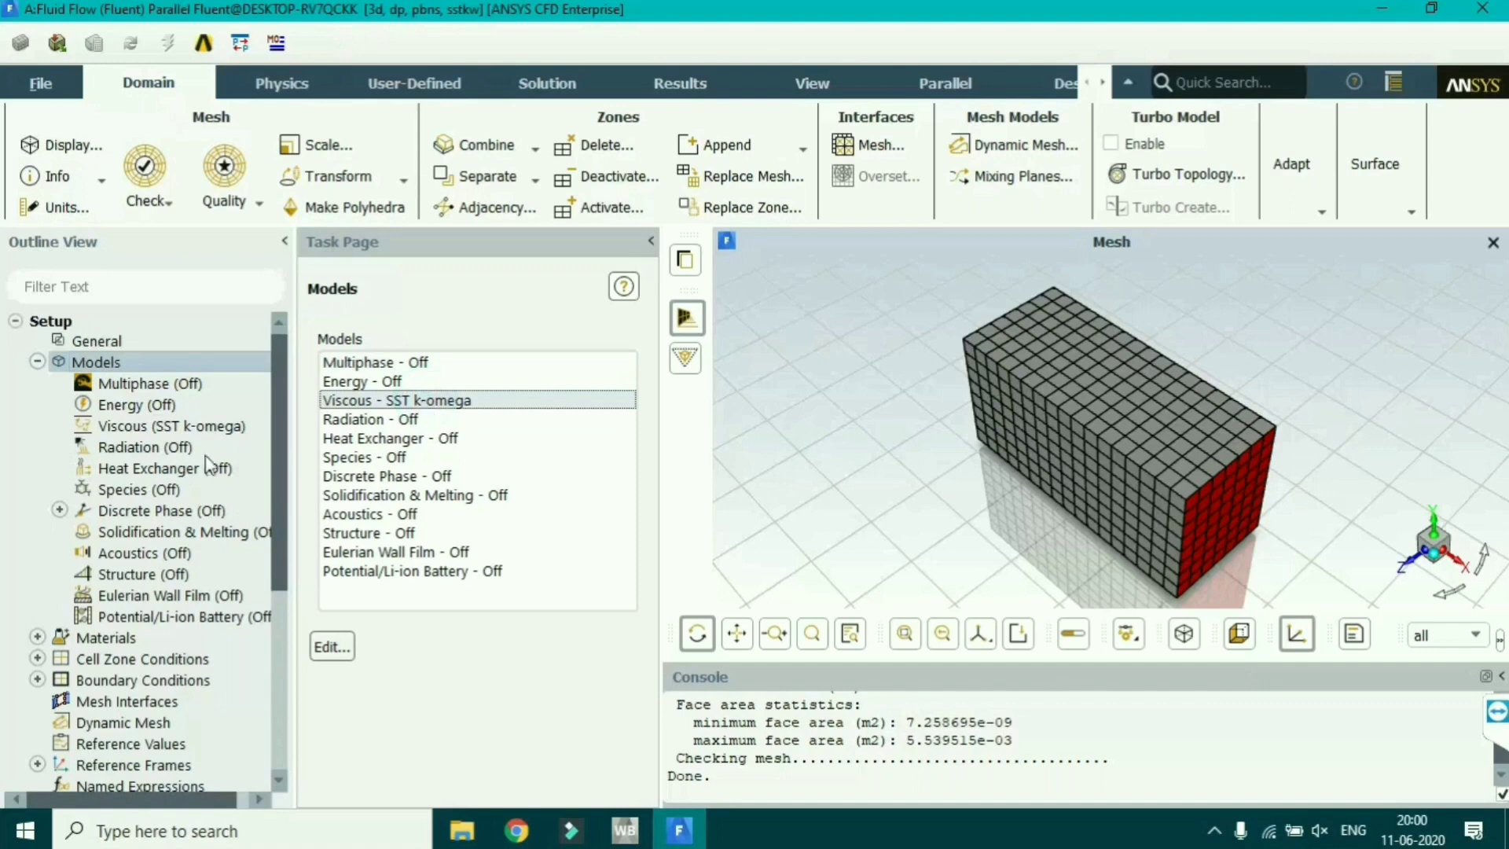
double_click(434, 399)
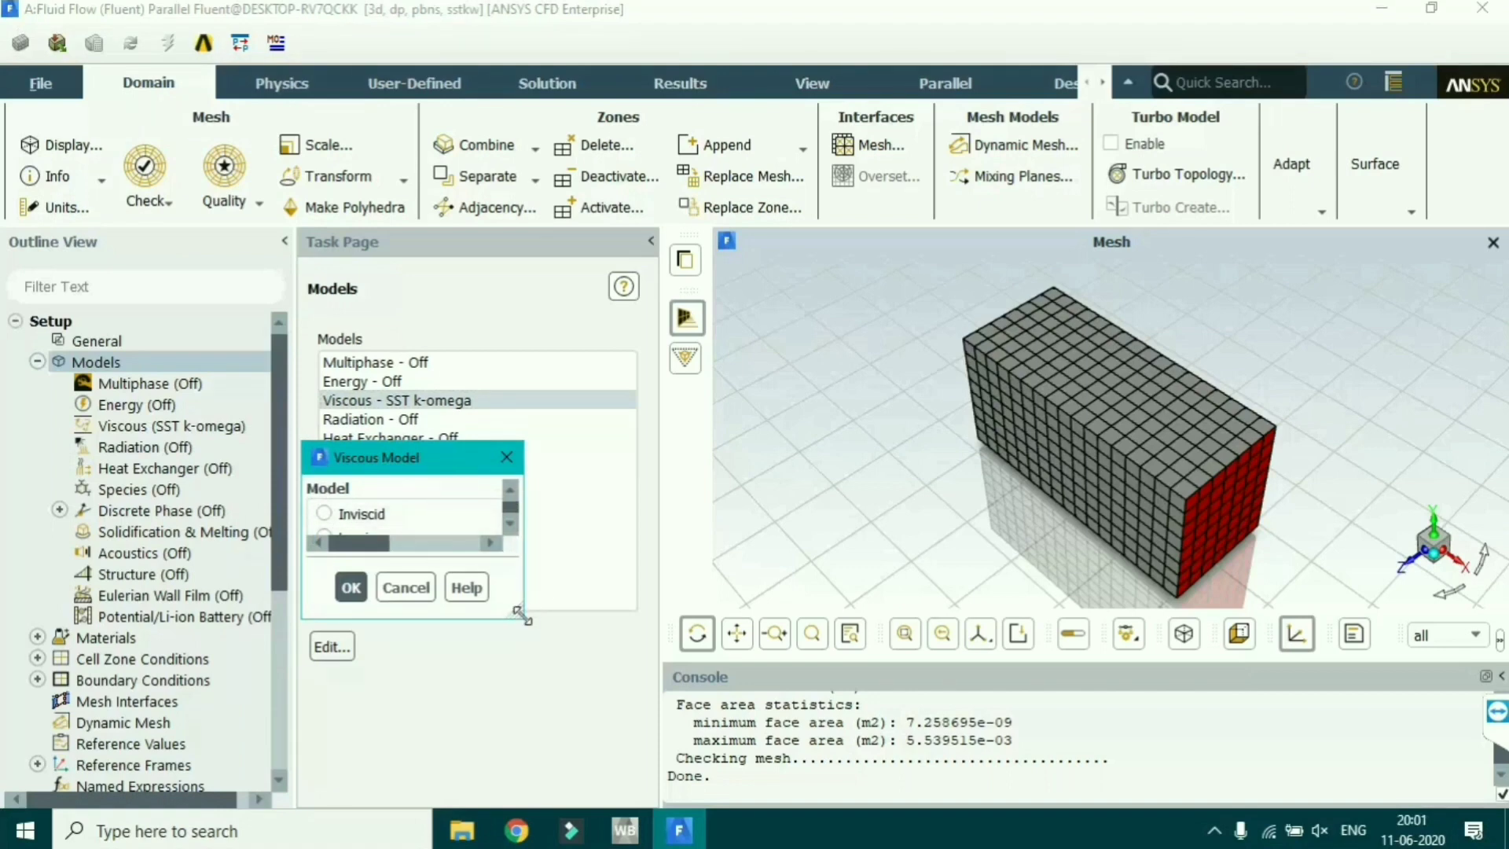
left_click_drag(521, 614, 682, 720)
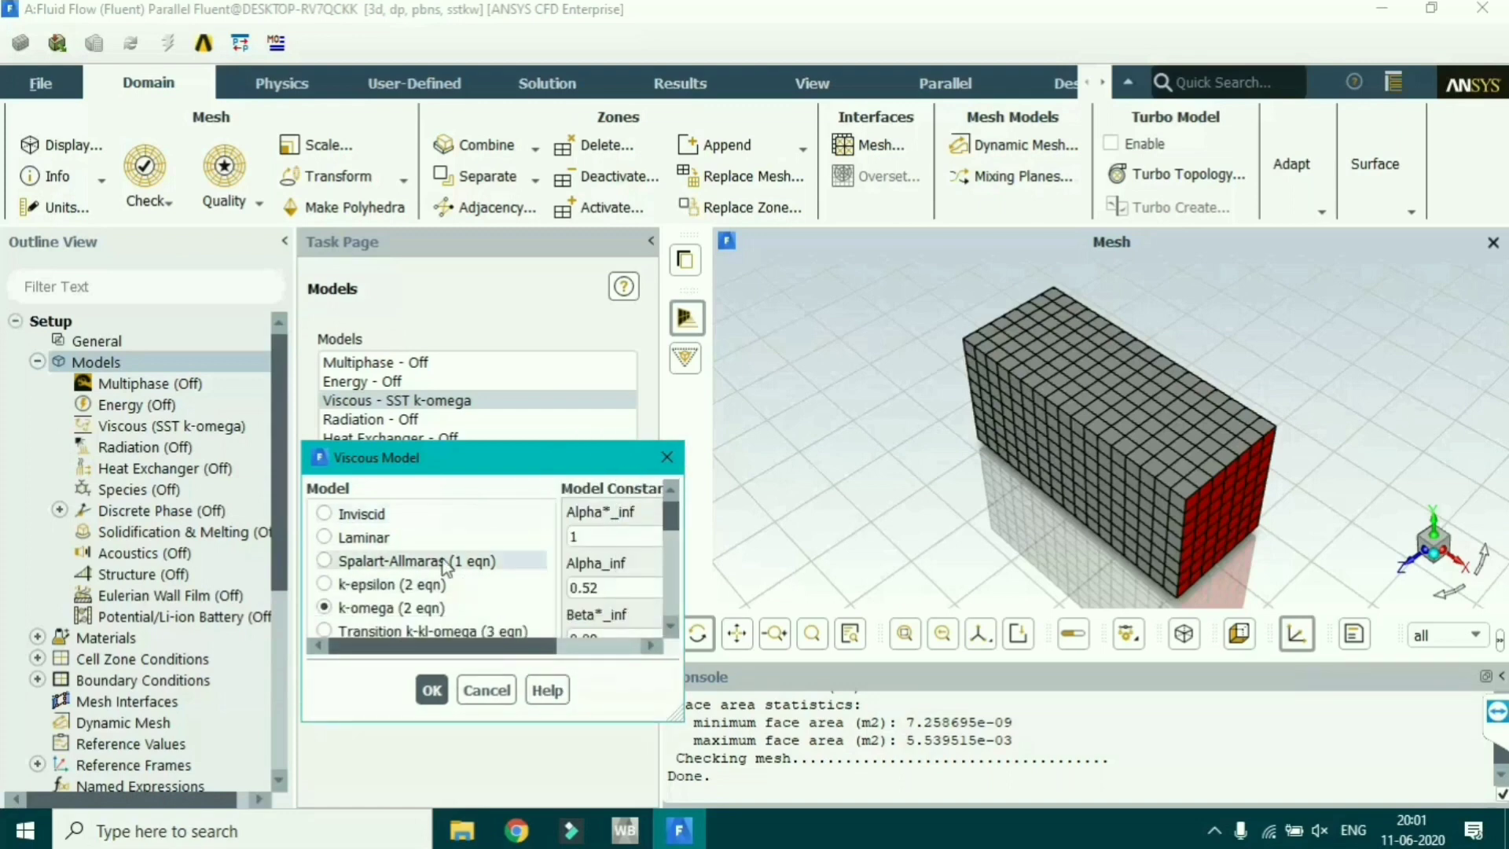
left_click(343, 584)
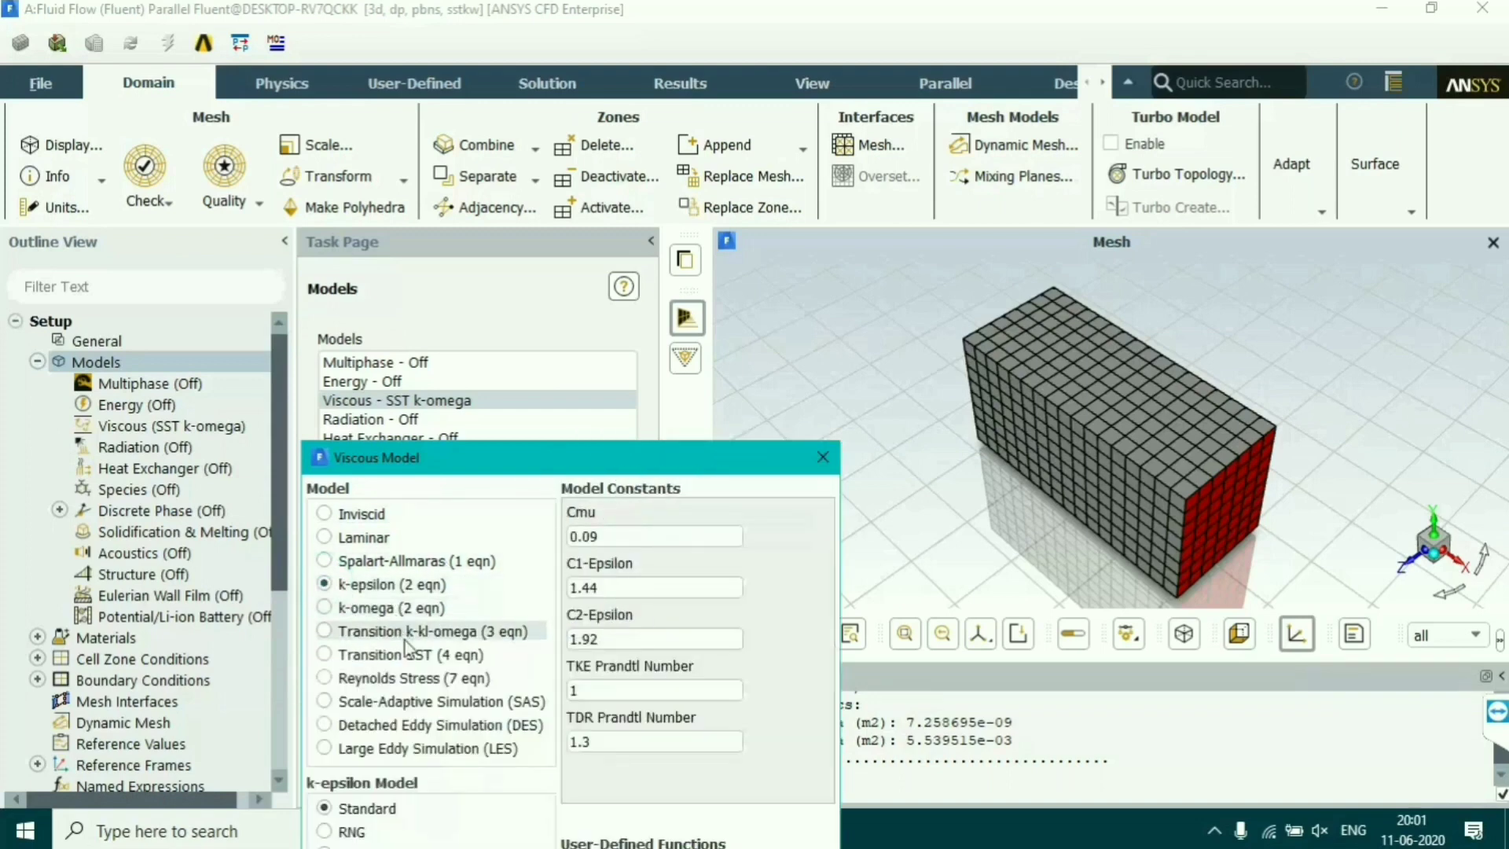
left_click_drag(574, 470, 556, 72)
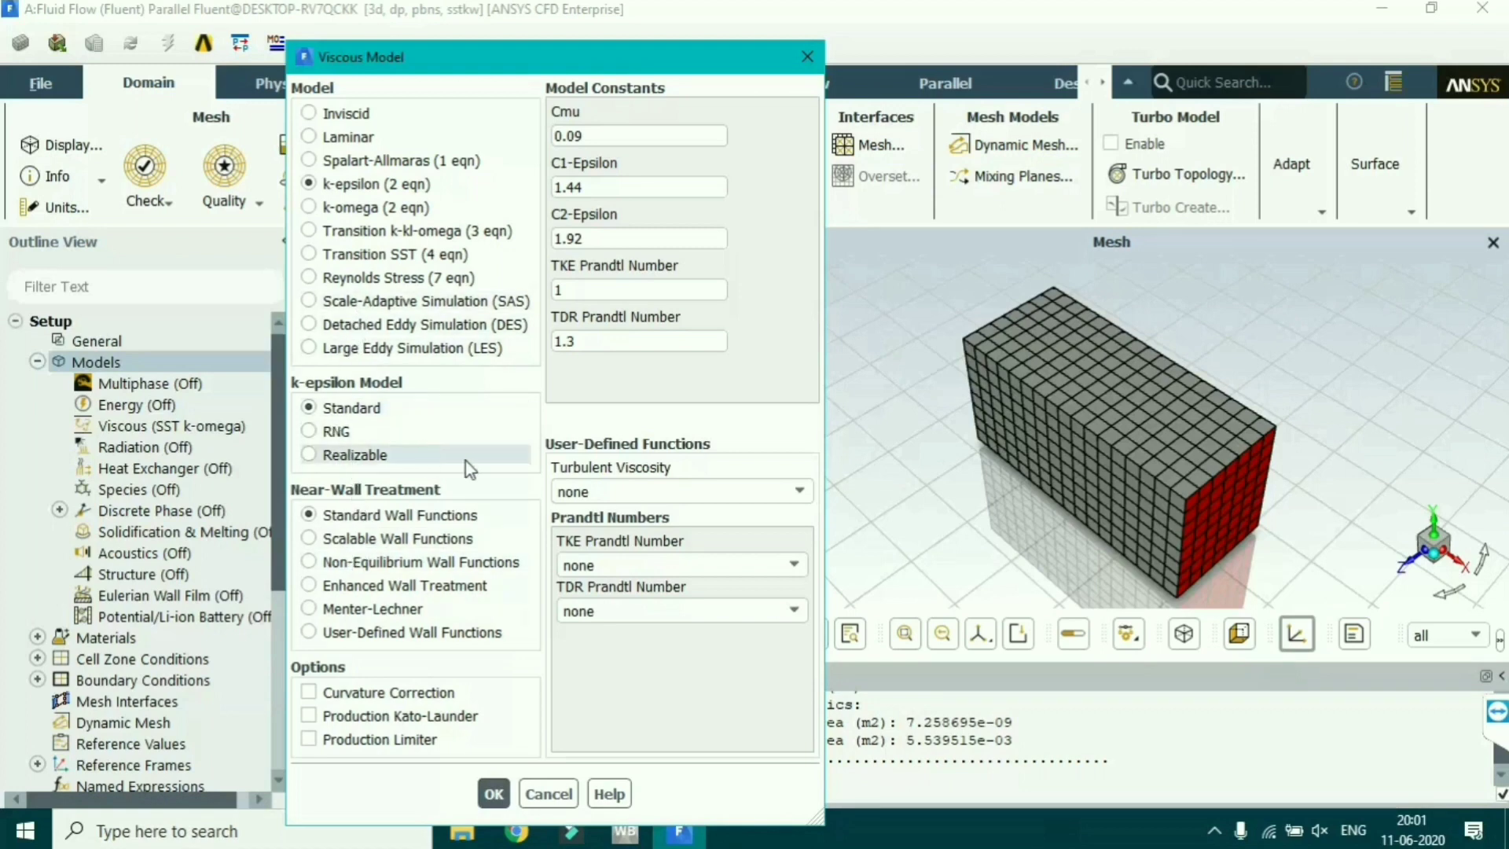
left_click(494, 794)
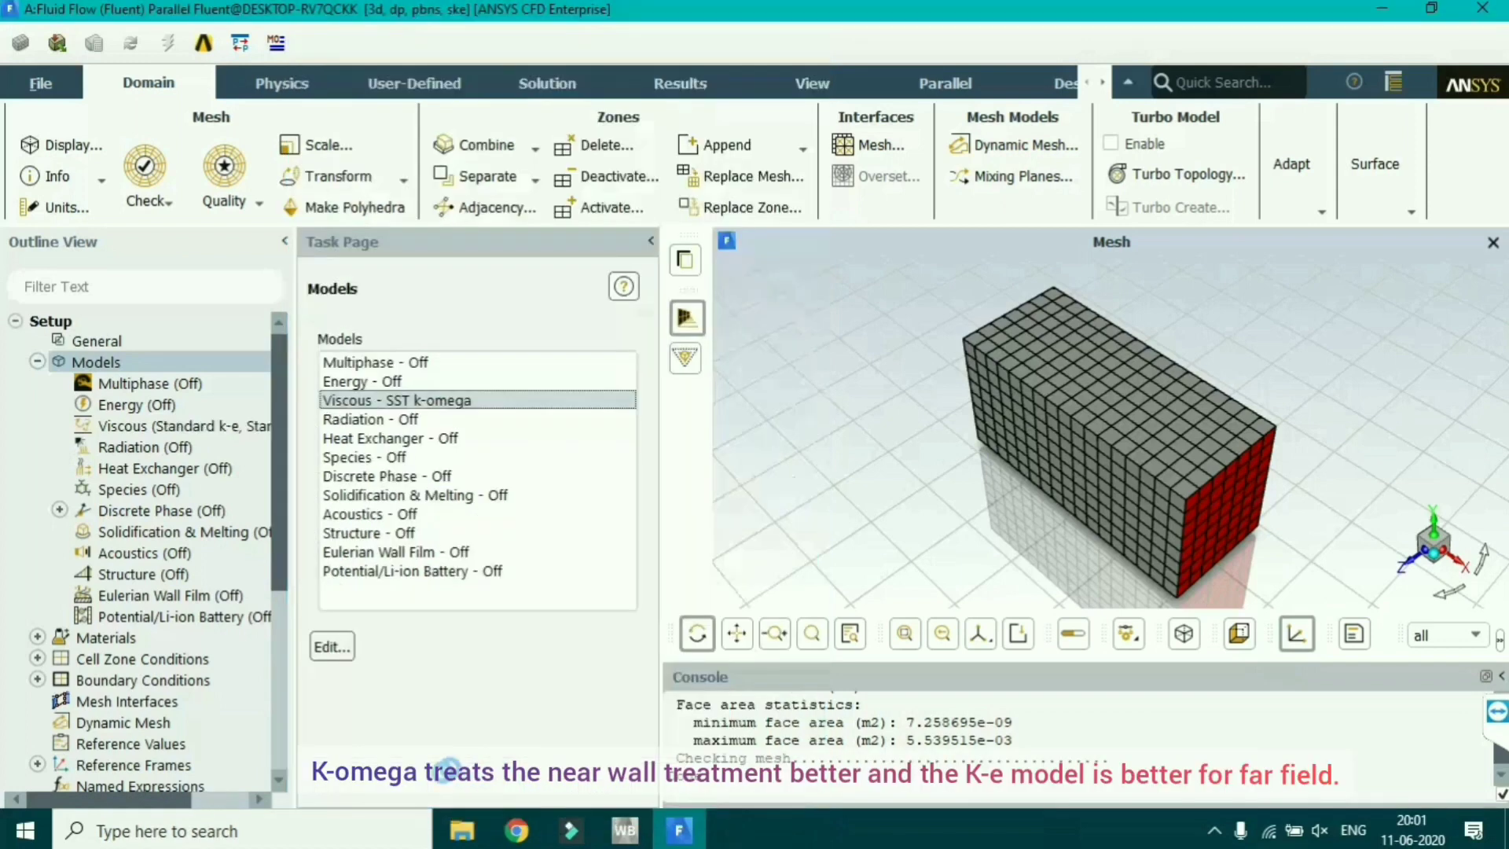
left_click(149, 426)
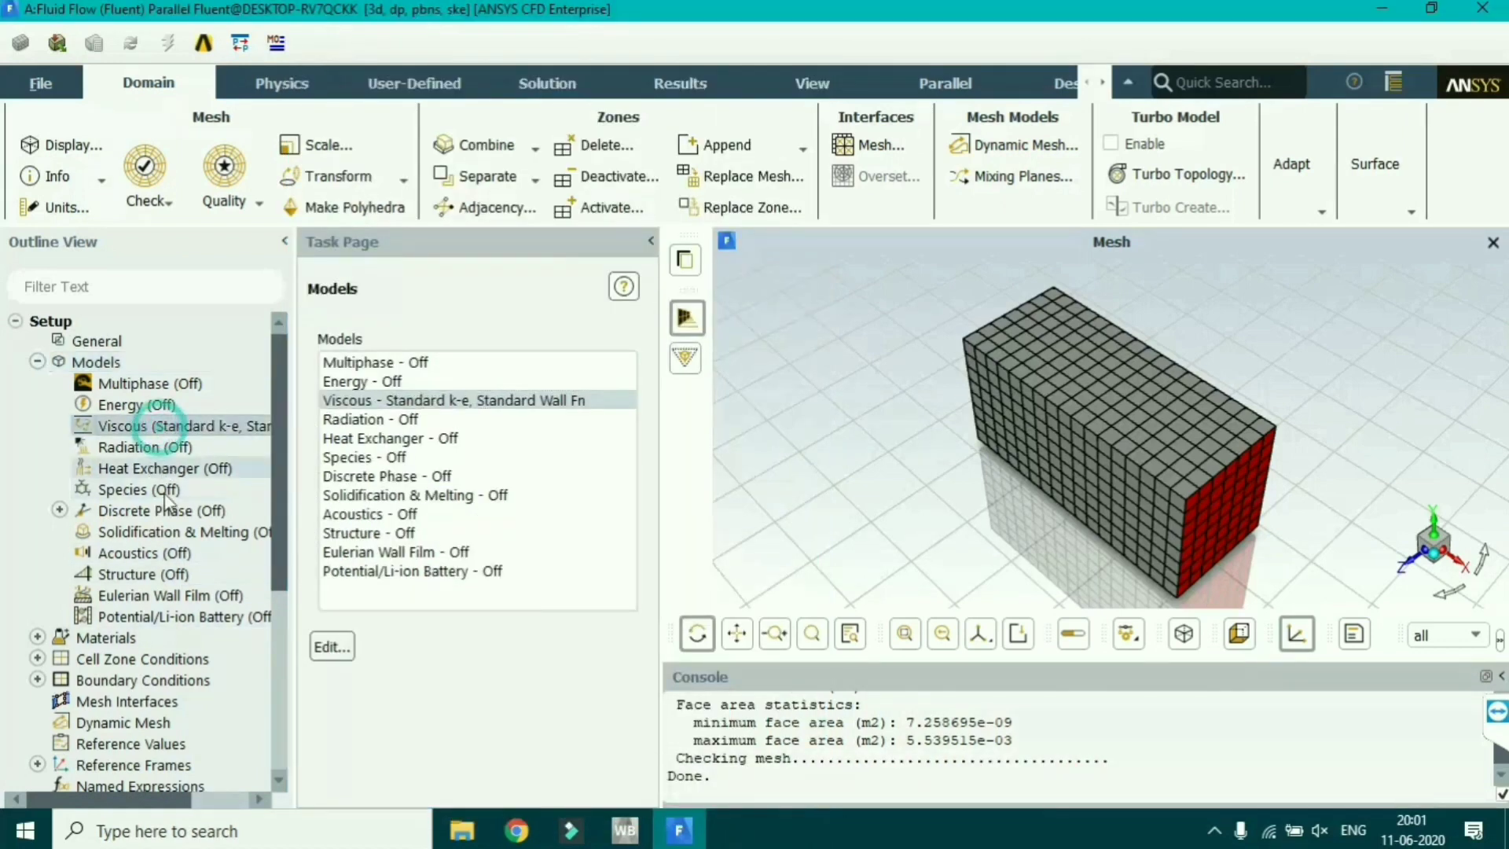
- Check the density and viscosity settings of the air material and view the cell zones
double_click(102, 638)
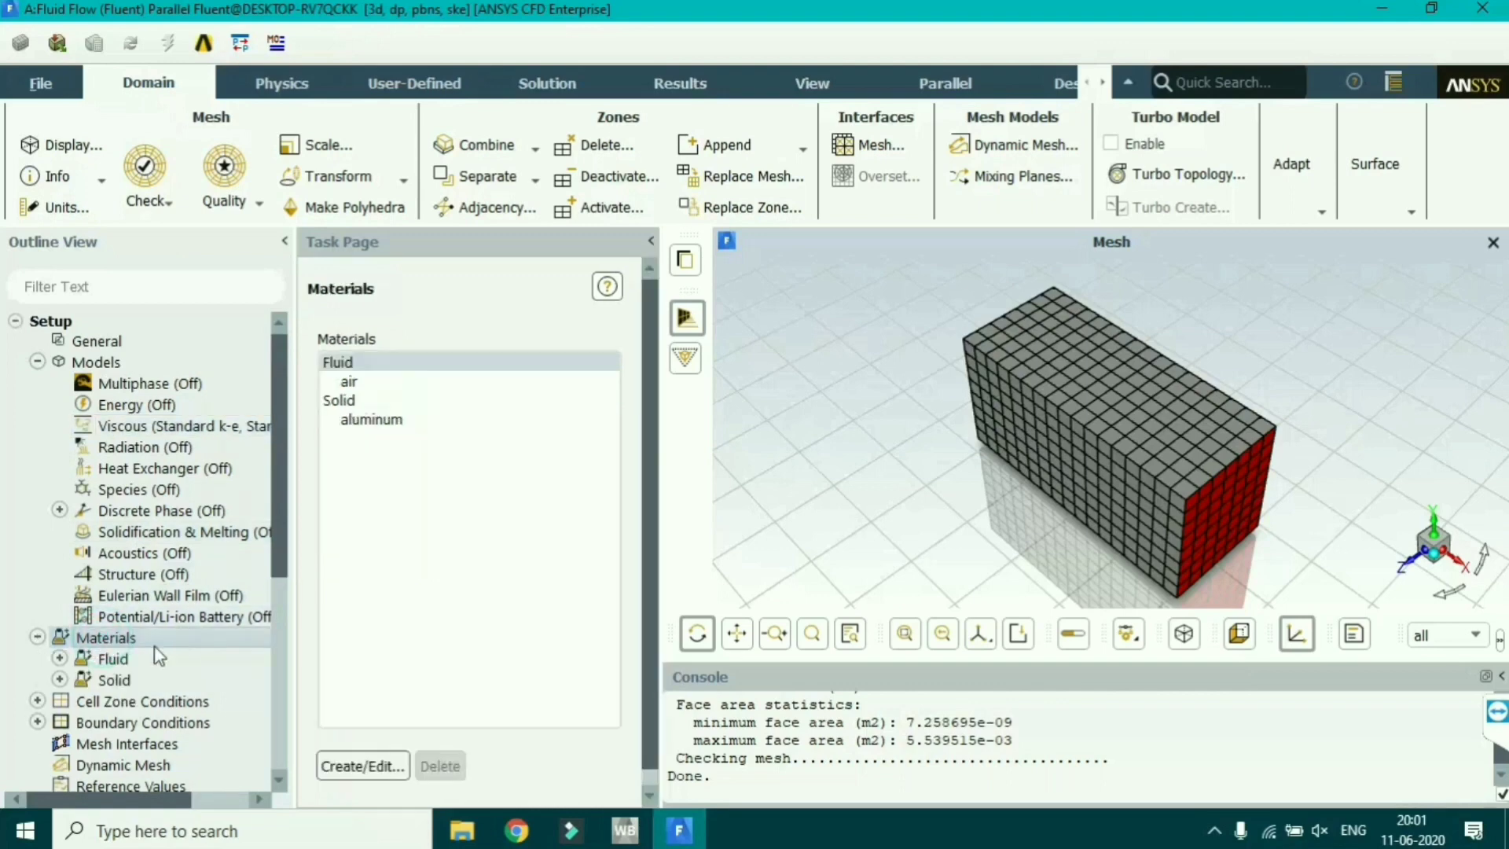
left_click(369, 382)
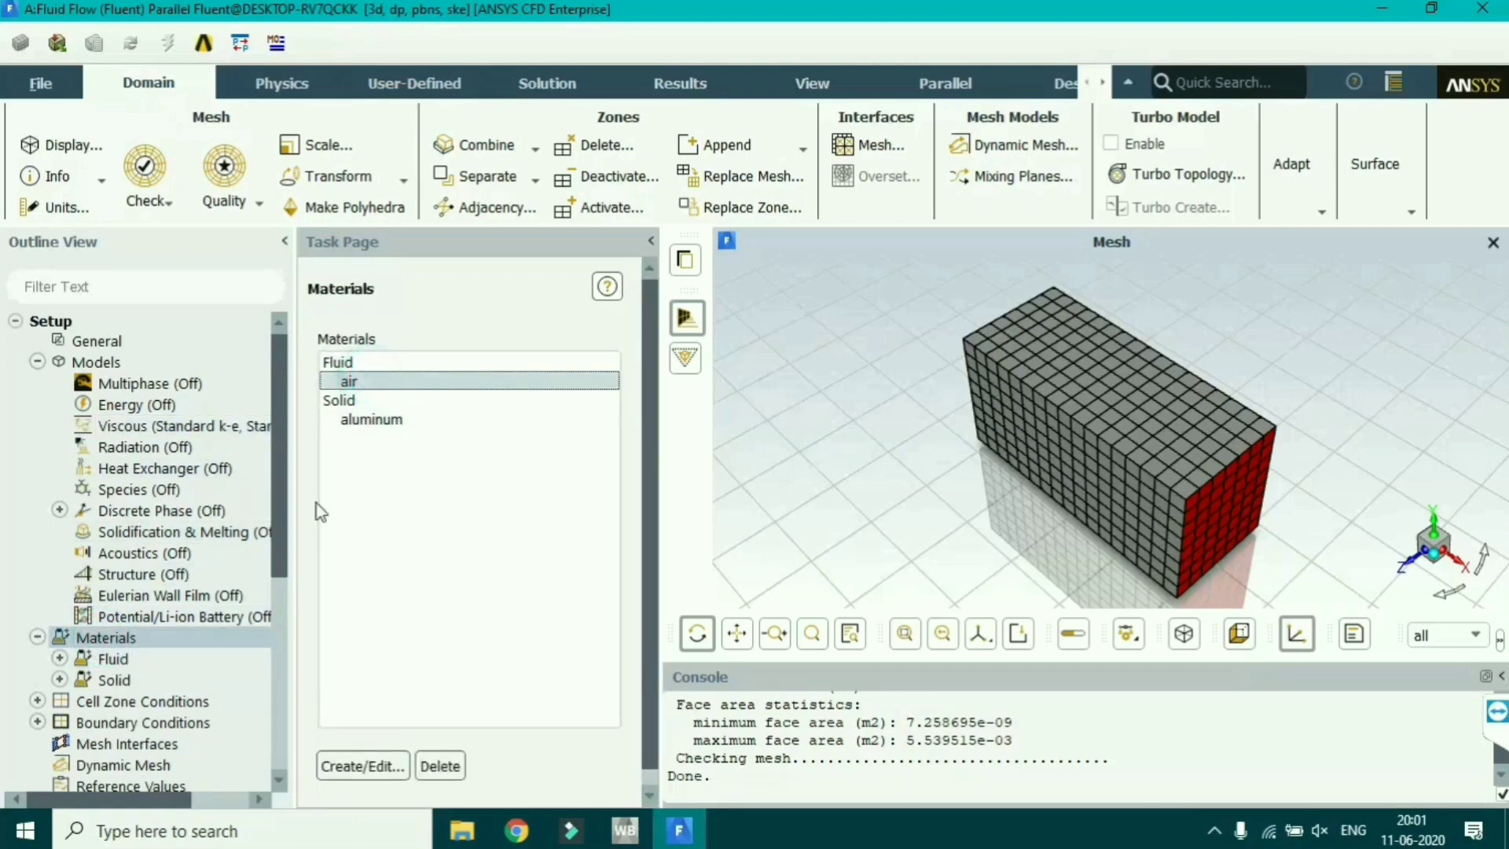
double_click(369, 381)
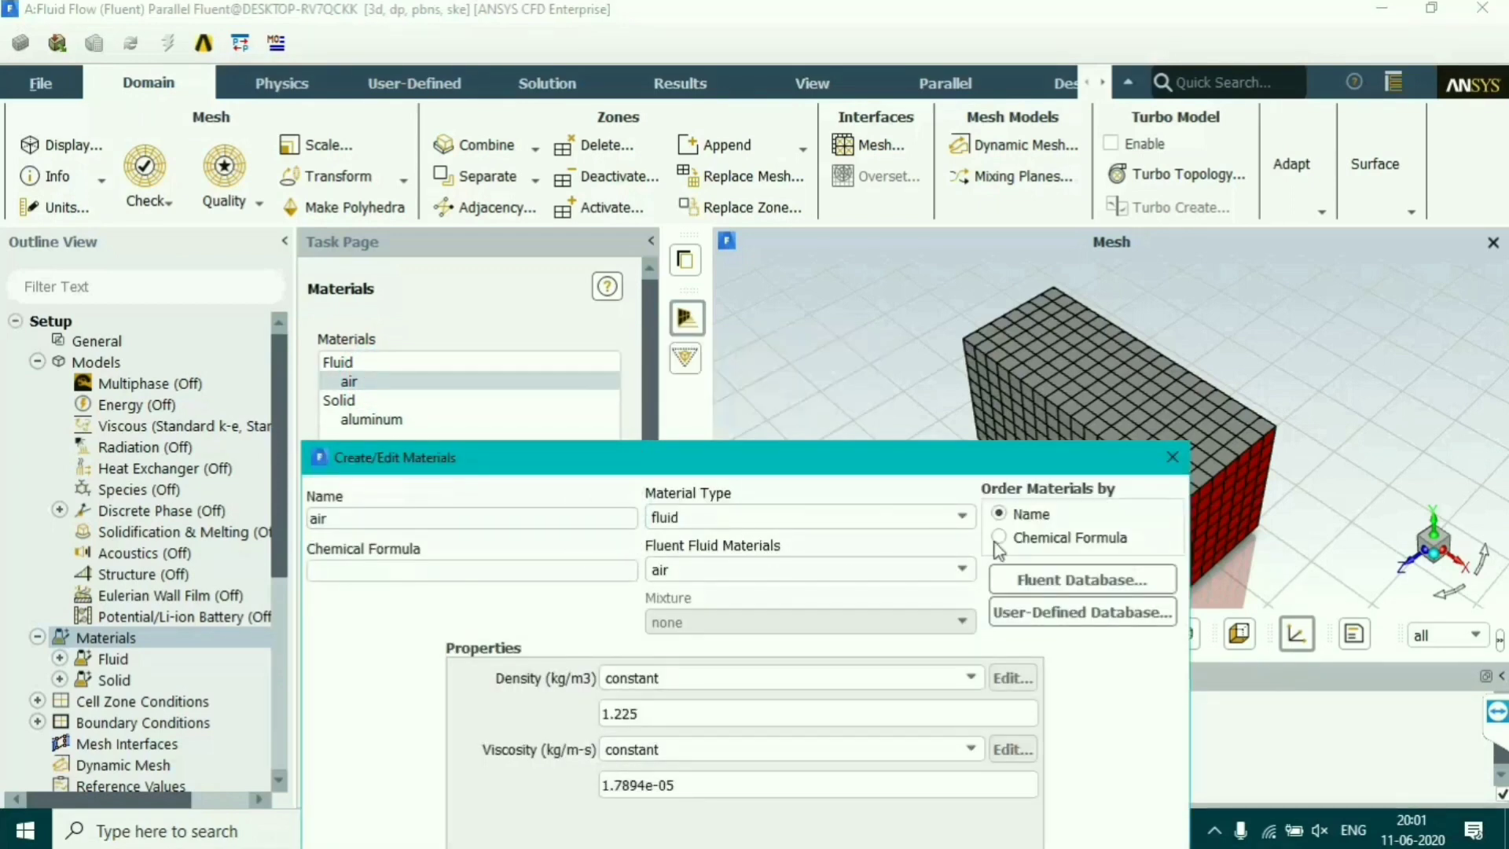
left_click(1172, 457)
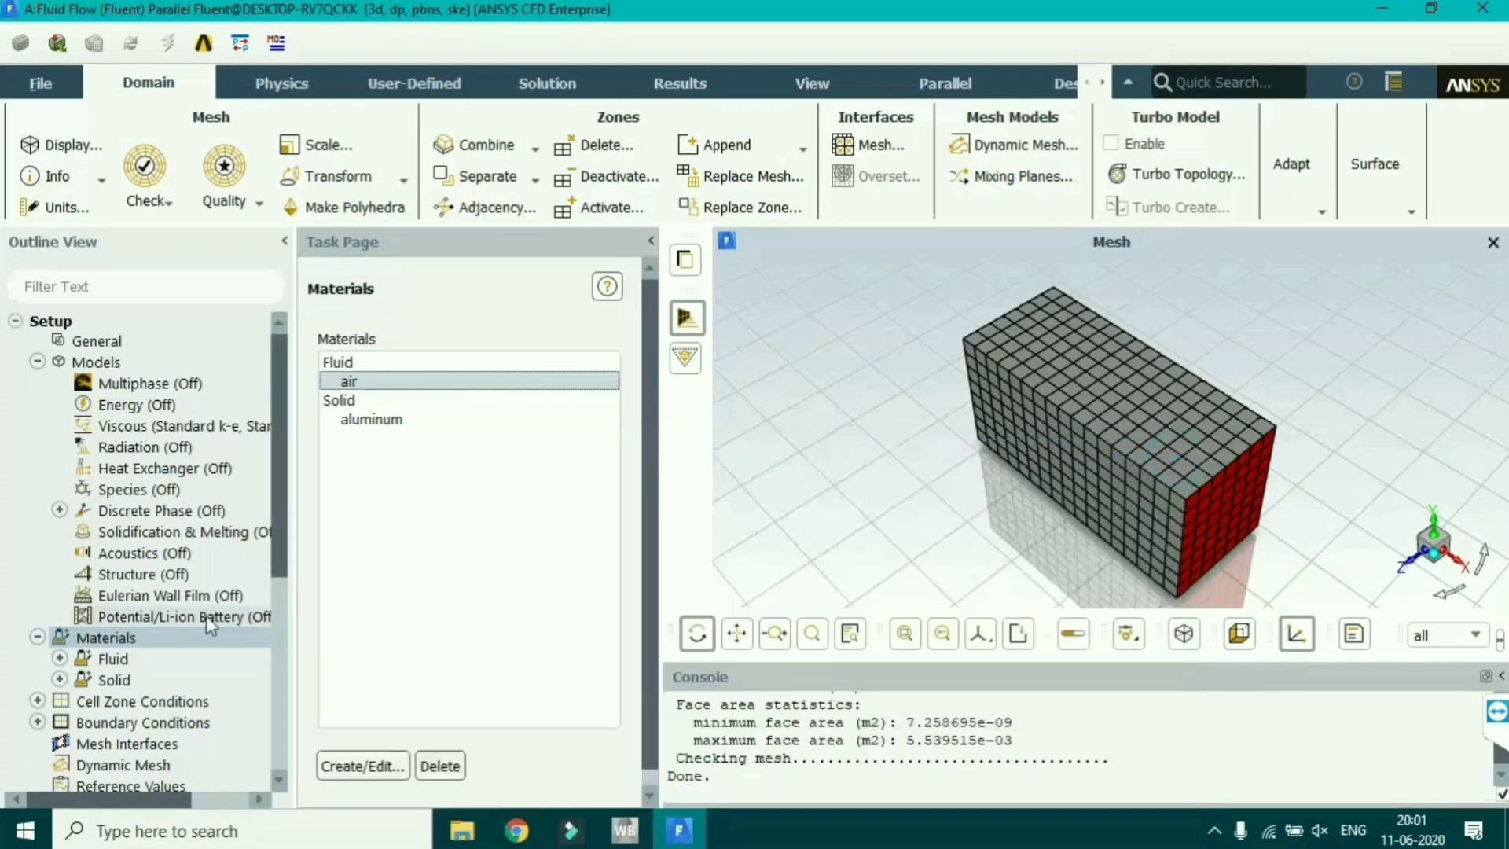
double_click(126, 701)
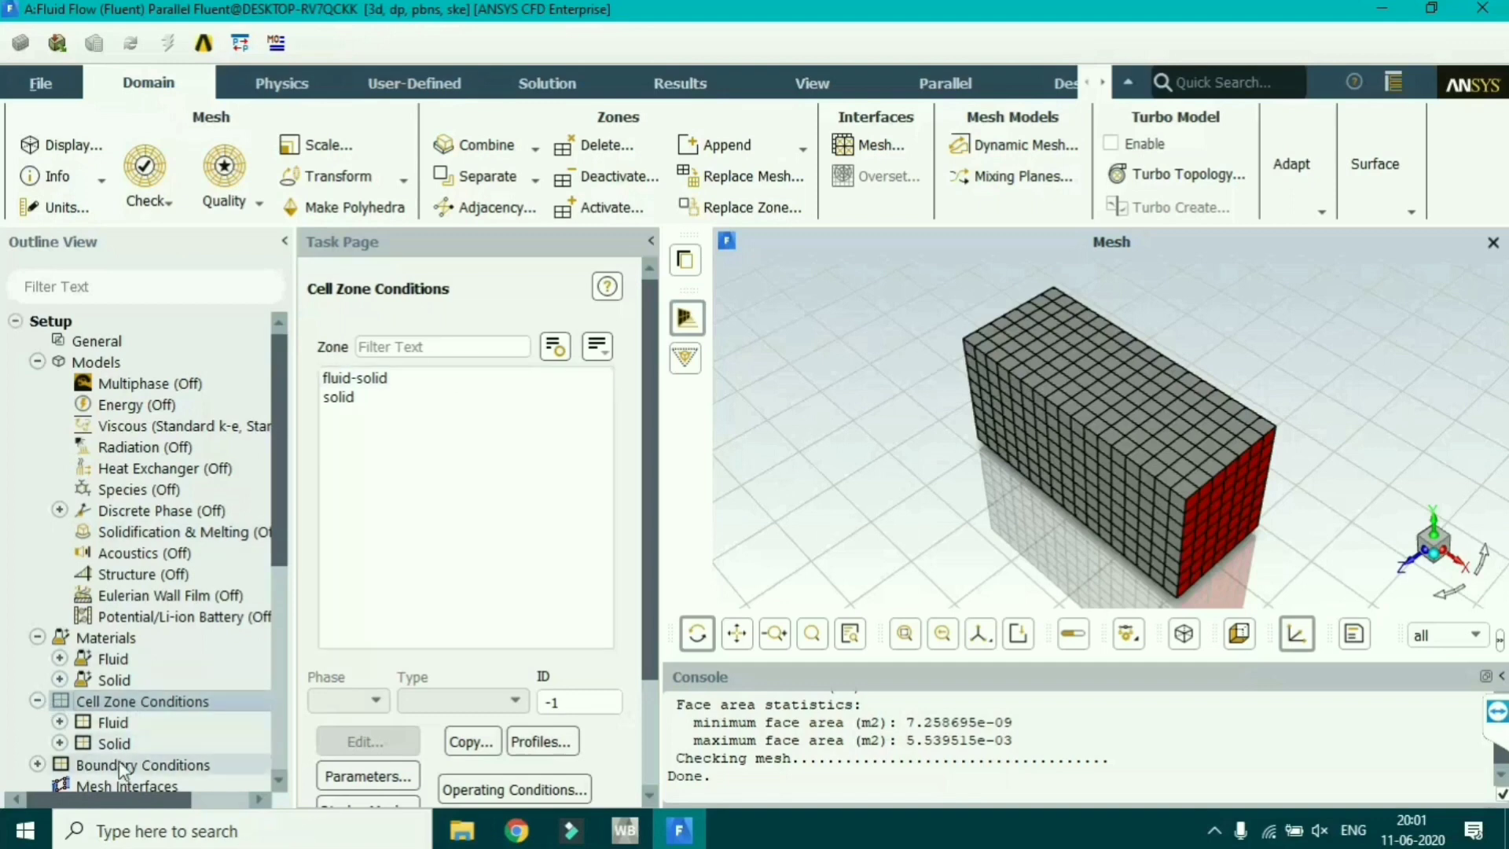
- Set the velocity magnitude of the inlet boundary condition to 120 m/s
double_click(88, 767)
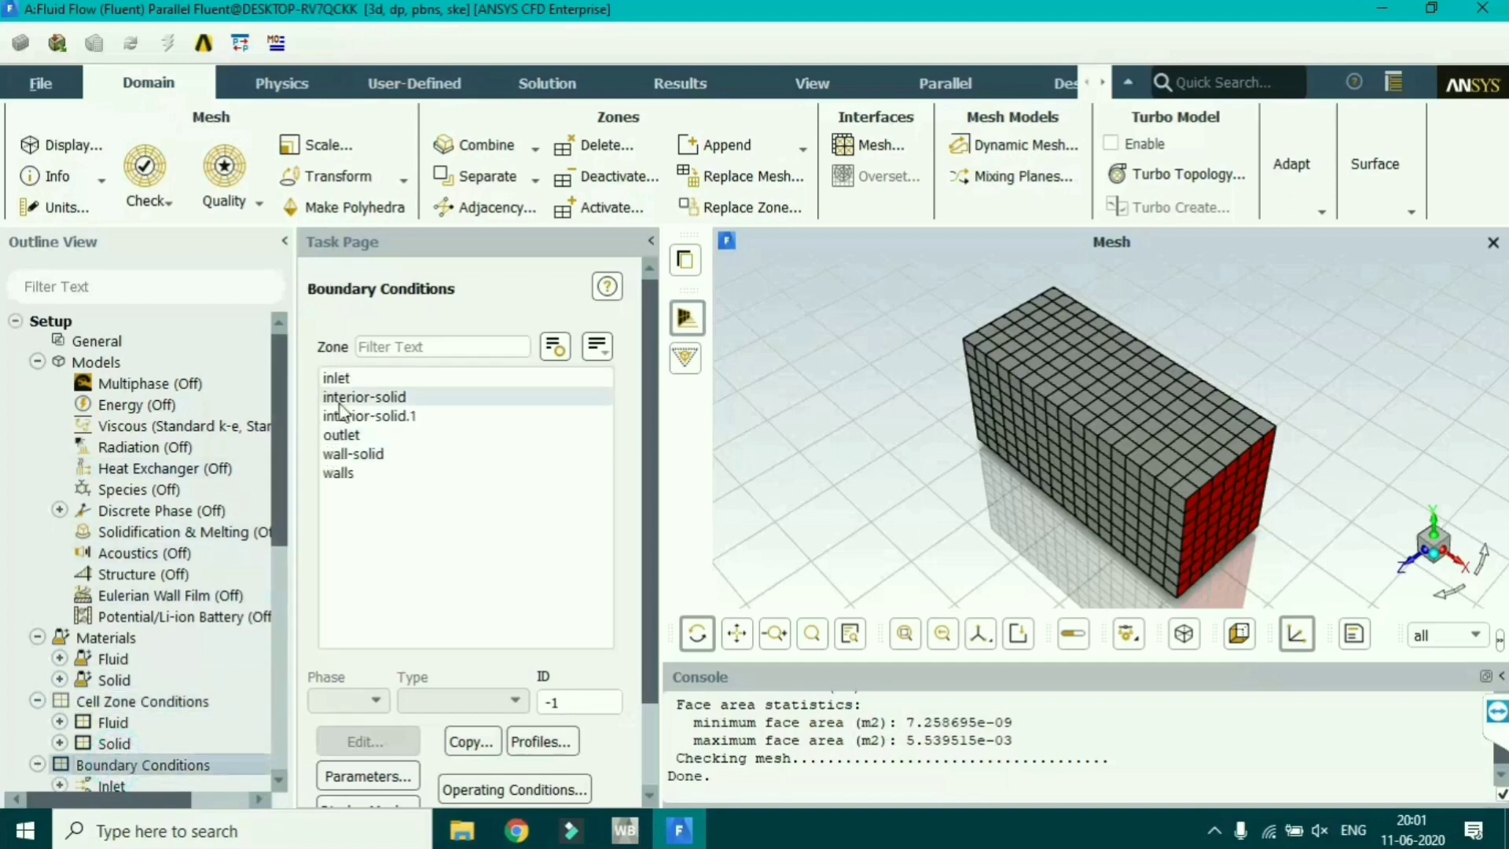
left_click(344, 380)
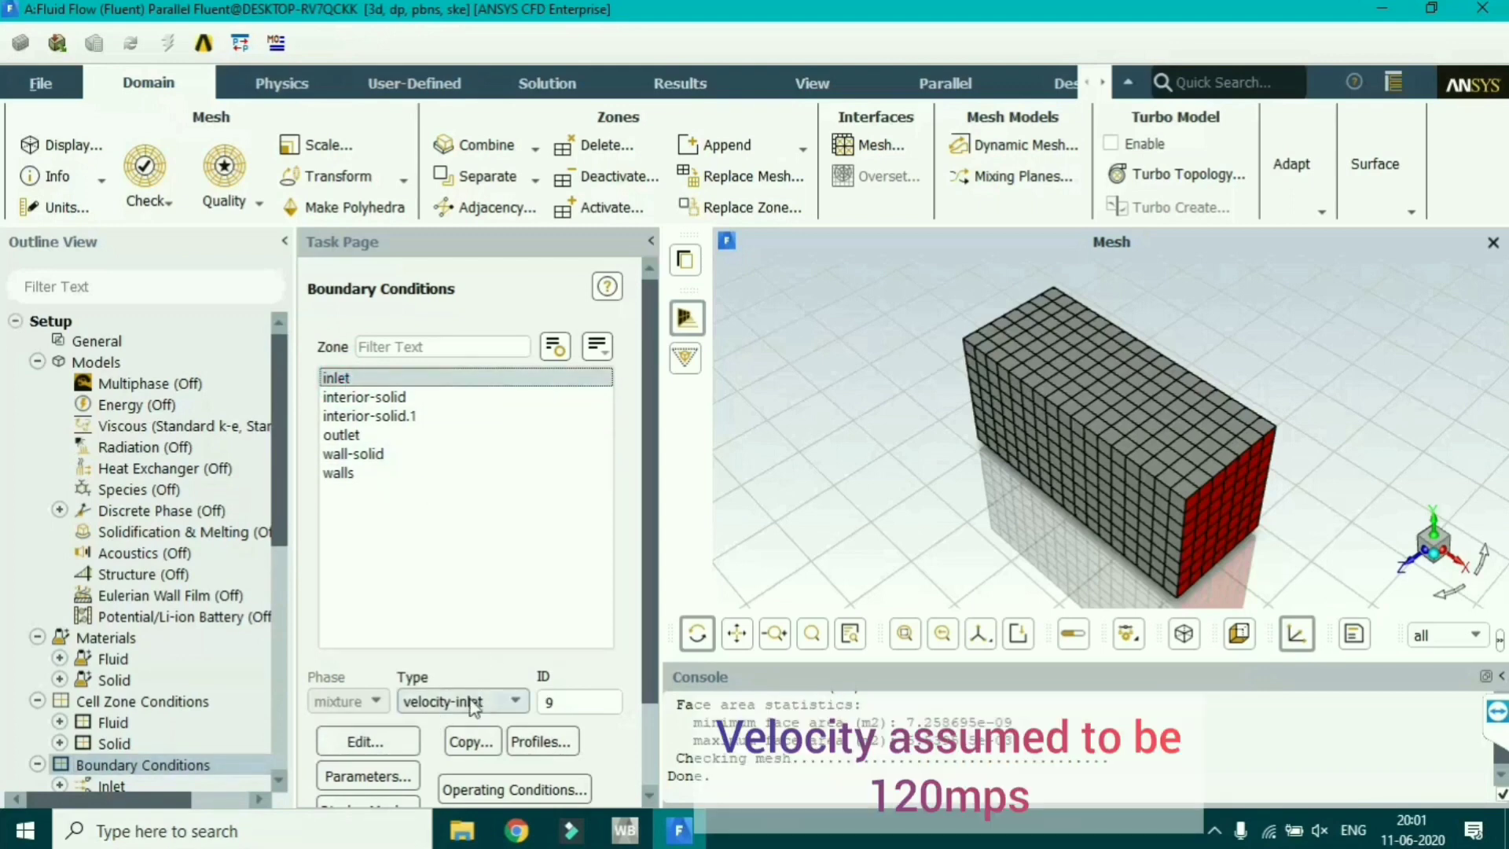
left_click(395, 742)
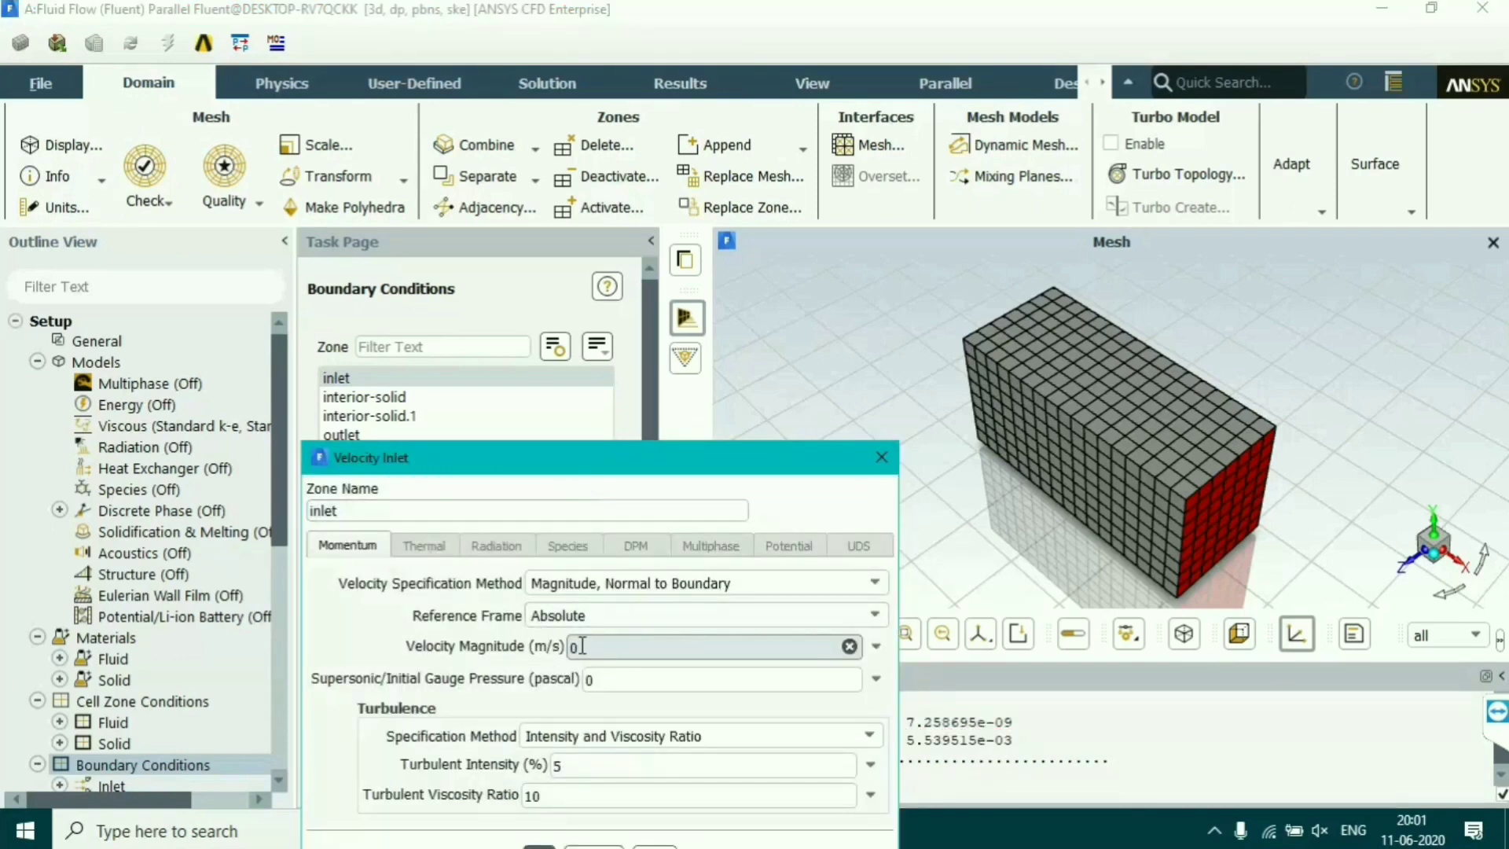
key("BackSpace")
type("12")
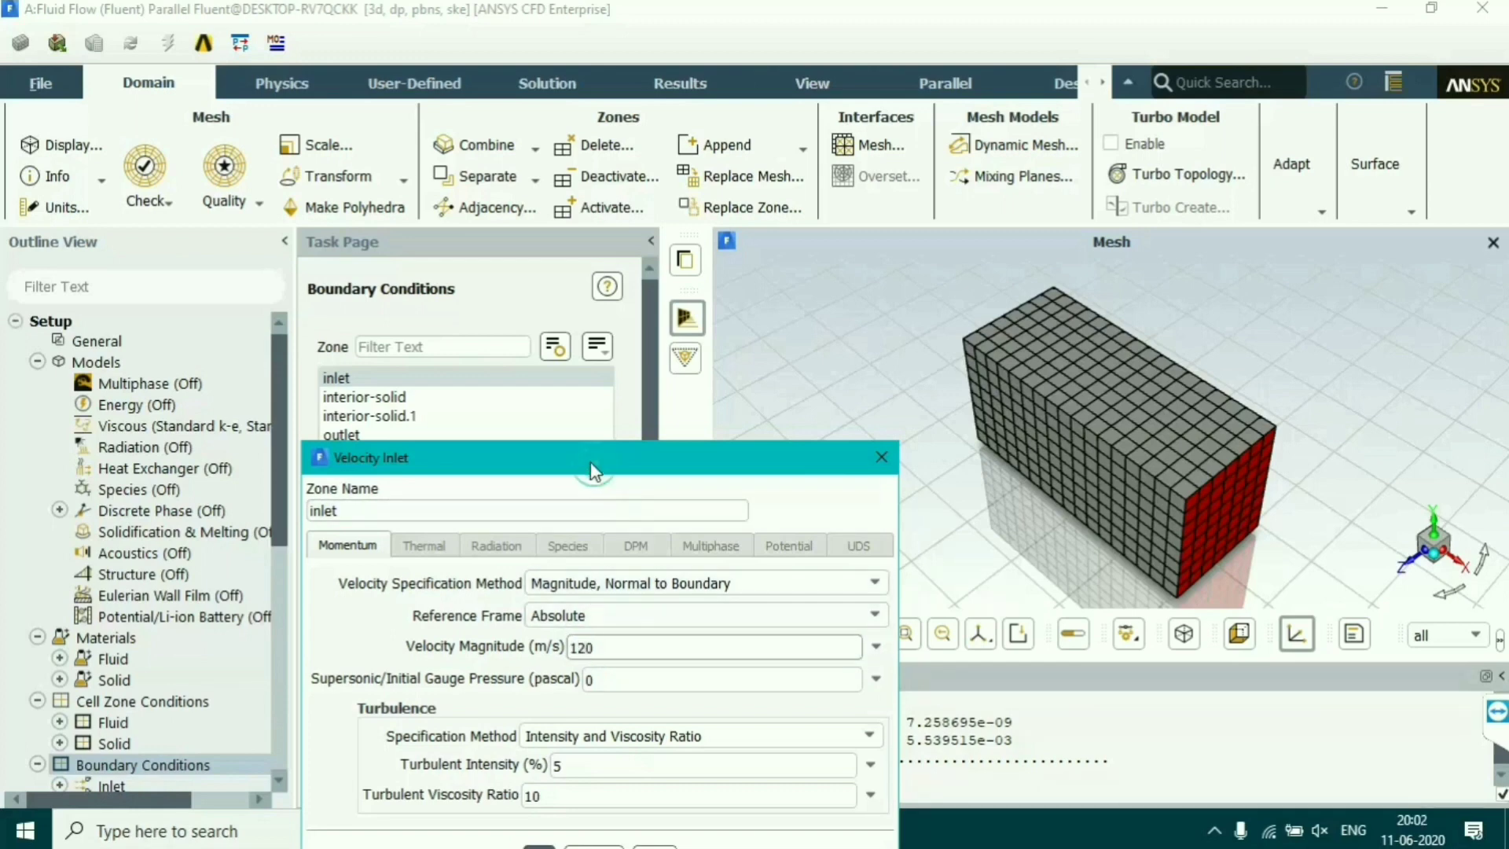
left_click_drag(594, 470, 575, 273)
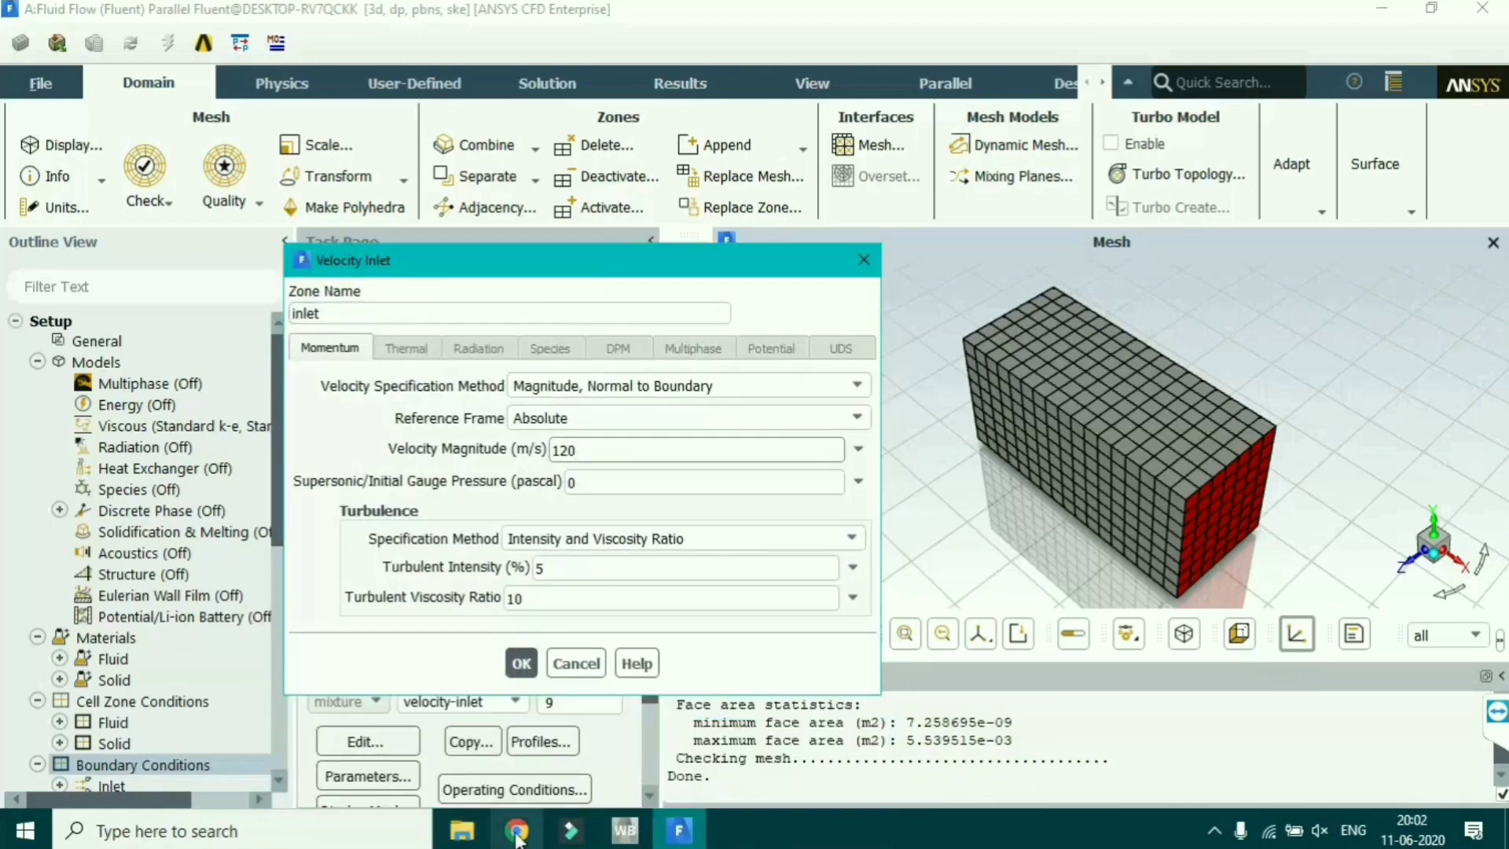
left_click(522, 664)
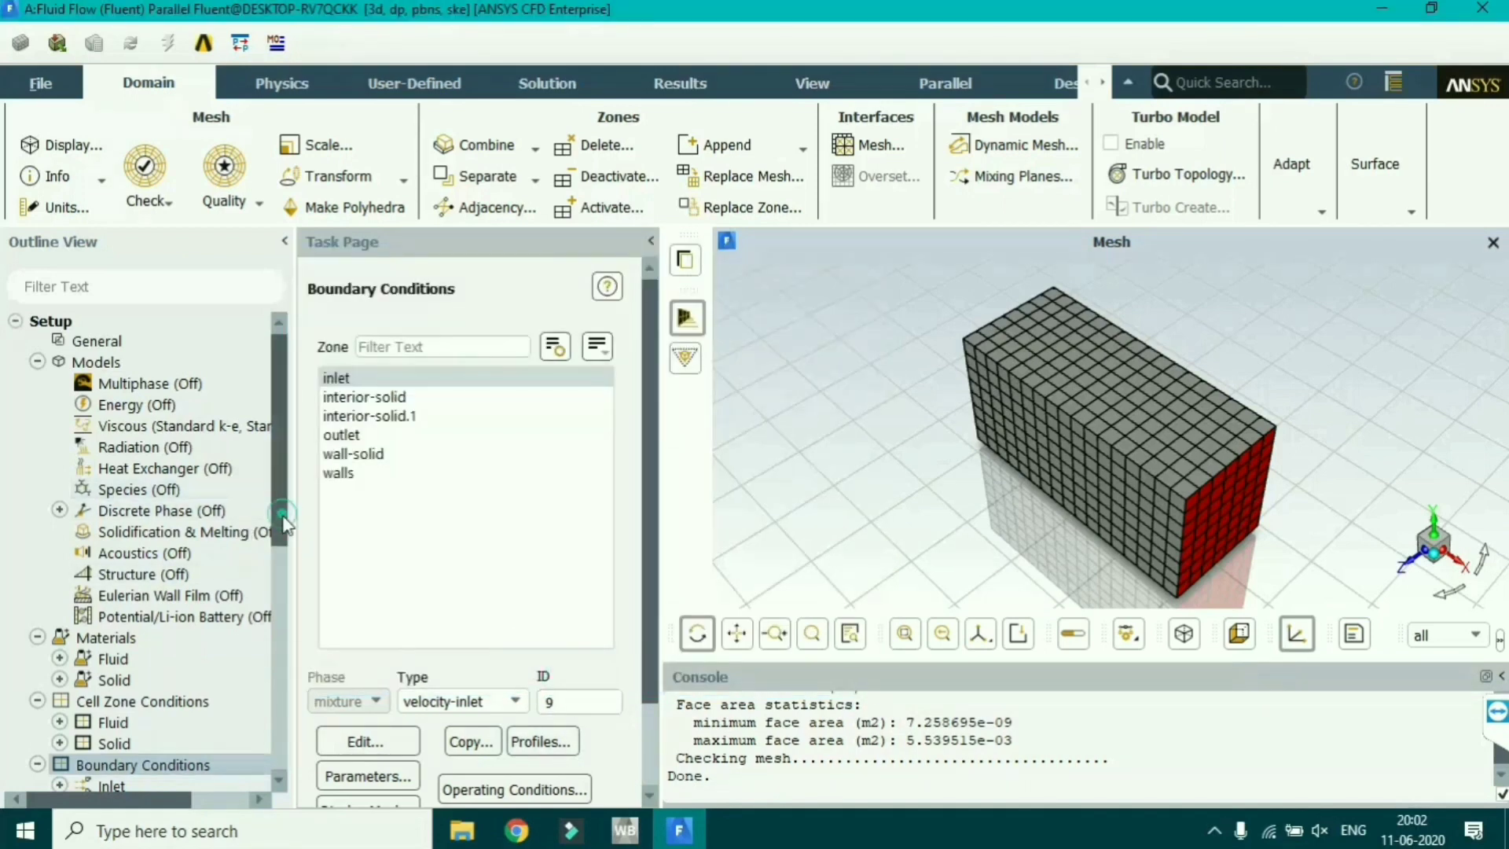
- Check the boundary types assigned to the outlet and wall-solid zones
left_click_drag(280, 512, 283, 635)
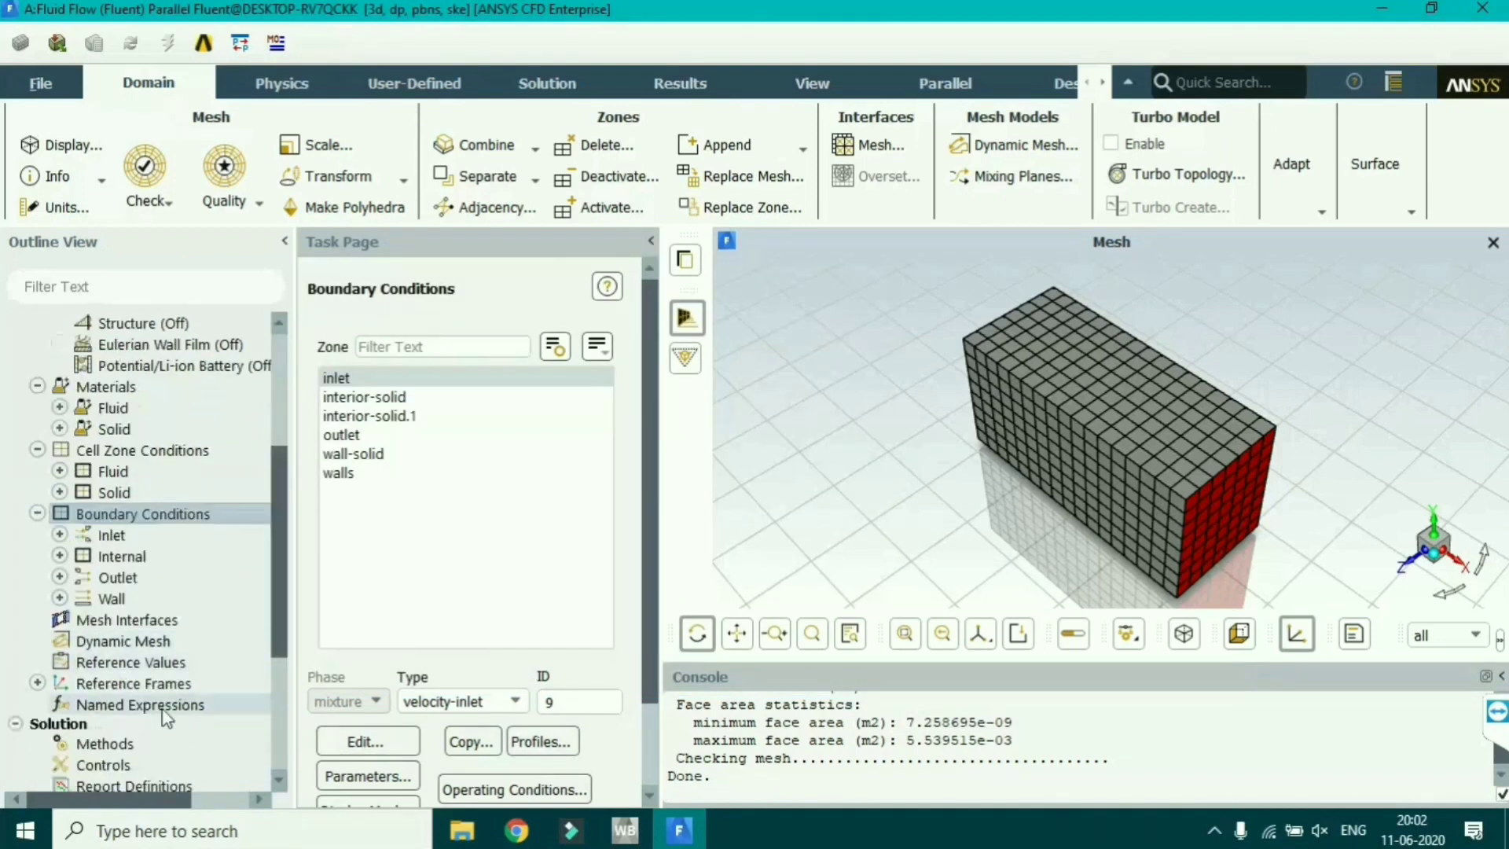
left_click(123, 579)
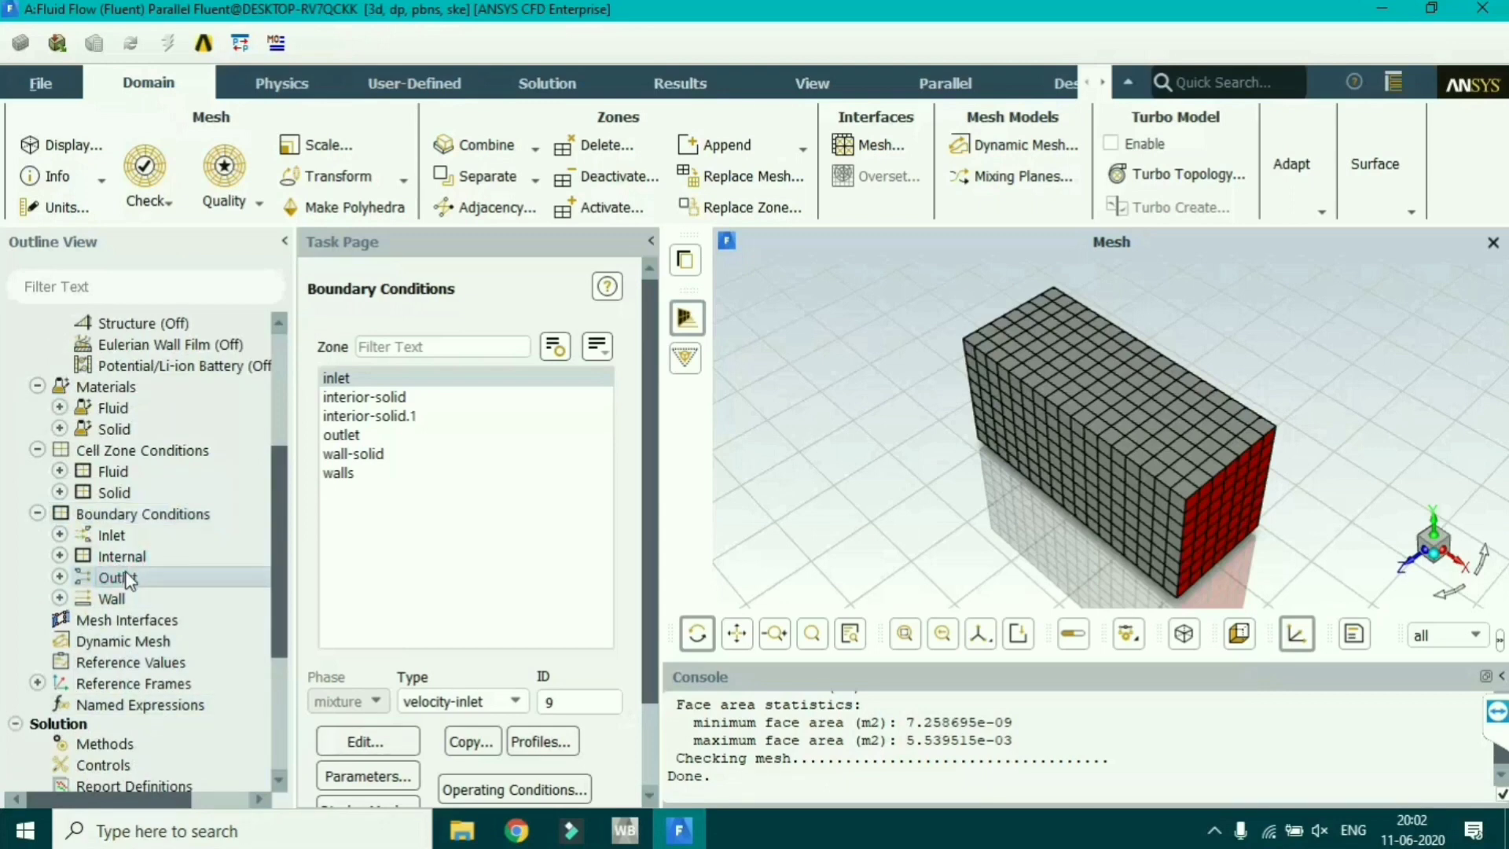
left_click(336, 435)
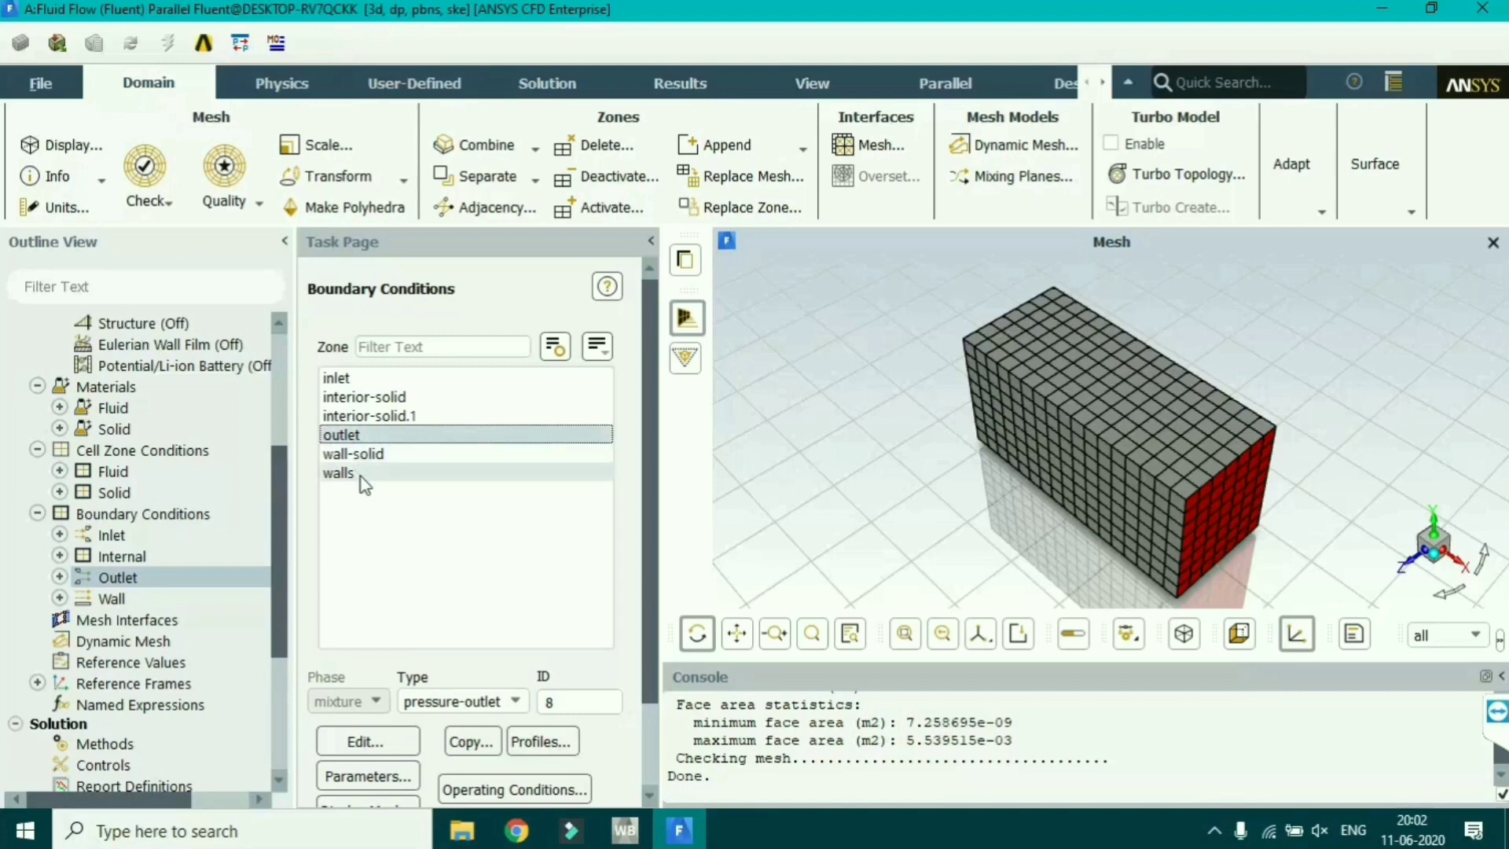
left_click(357, 457)
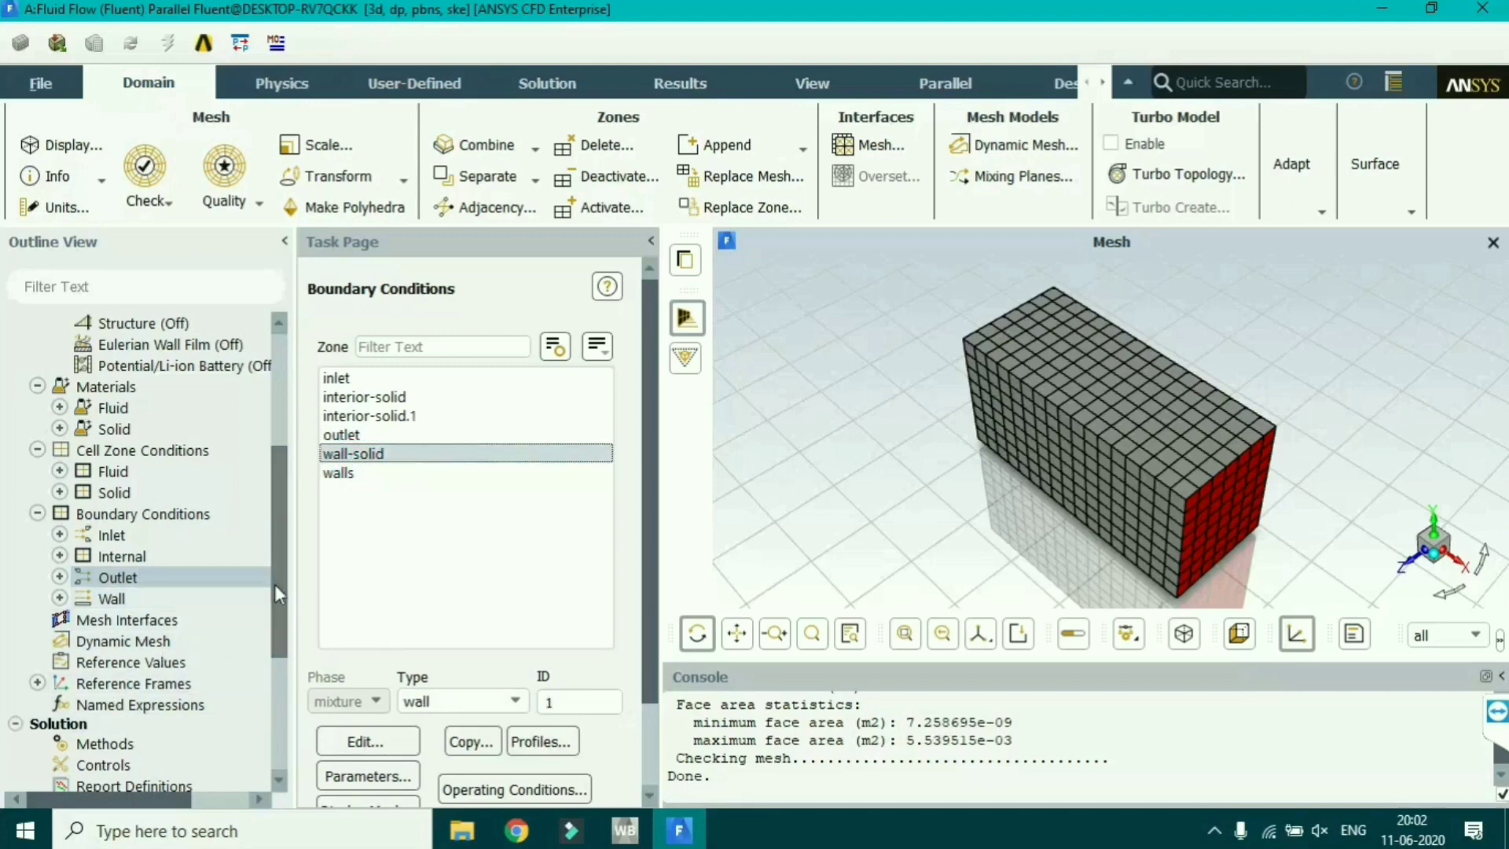
- View the reference frame settings without creating a frame, and check the reference values
left_click_drag(275, 584, 276, 640)
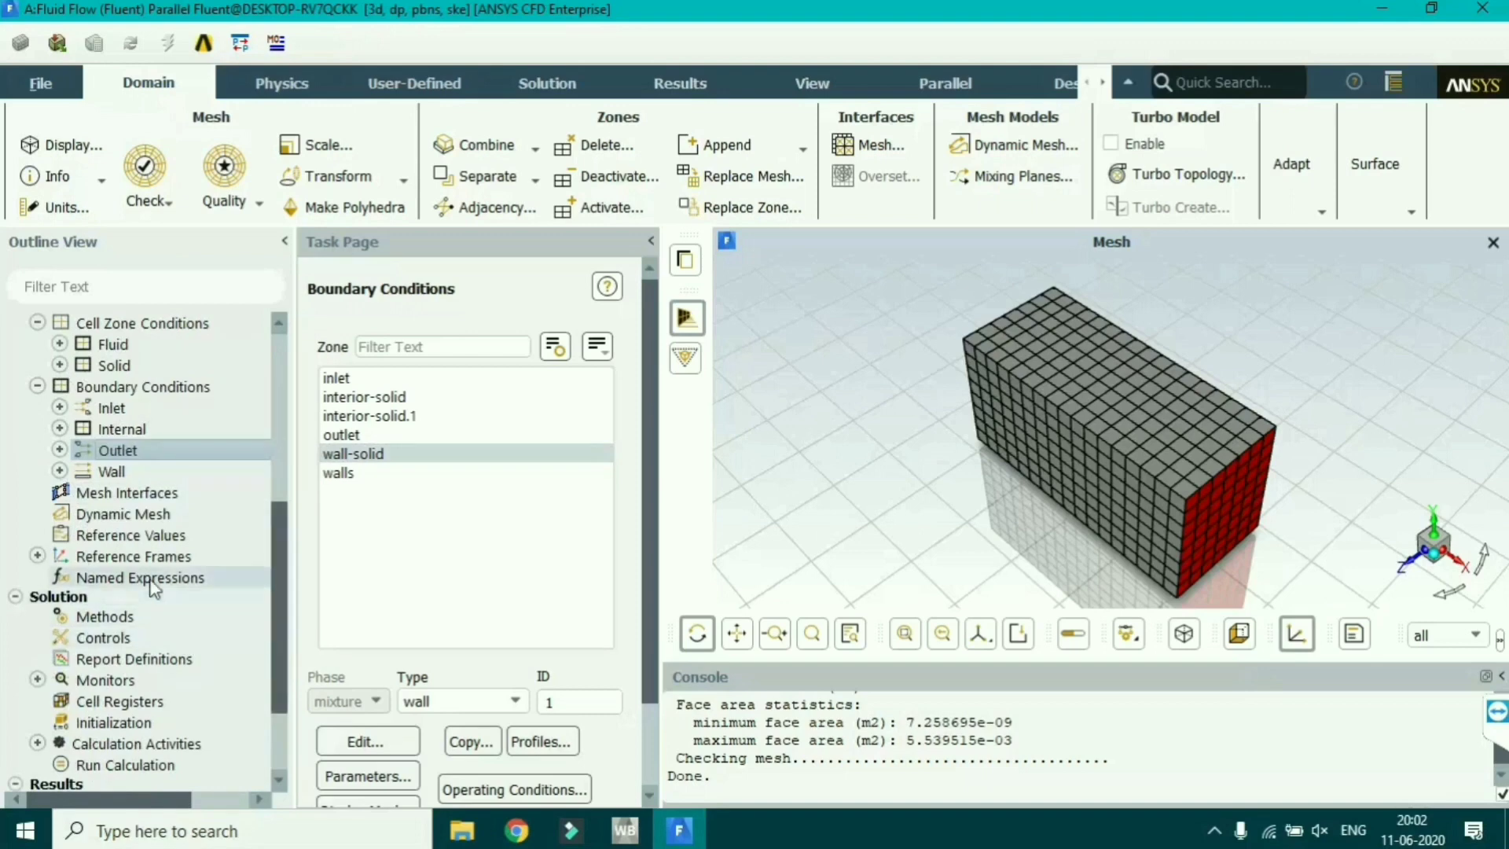
double_click(140, 554)
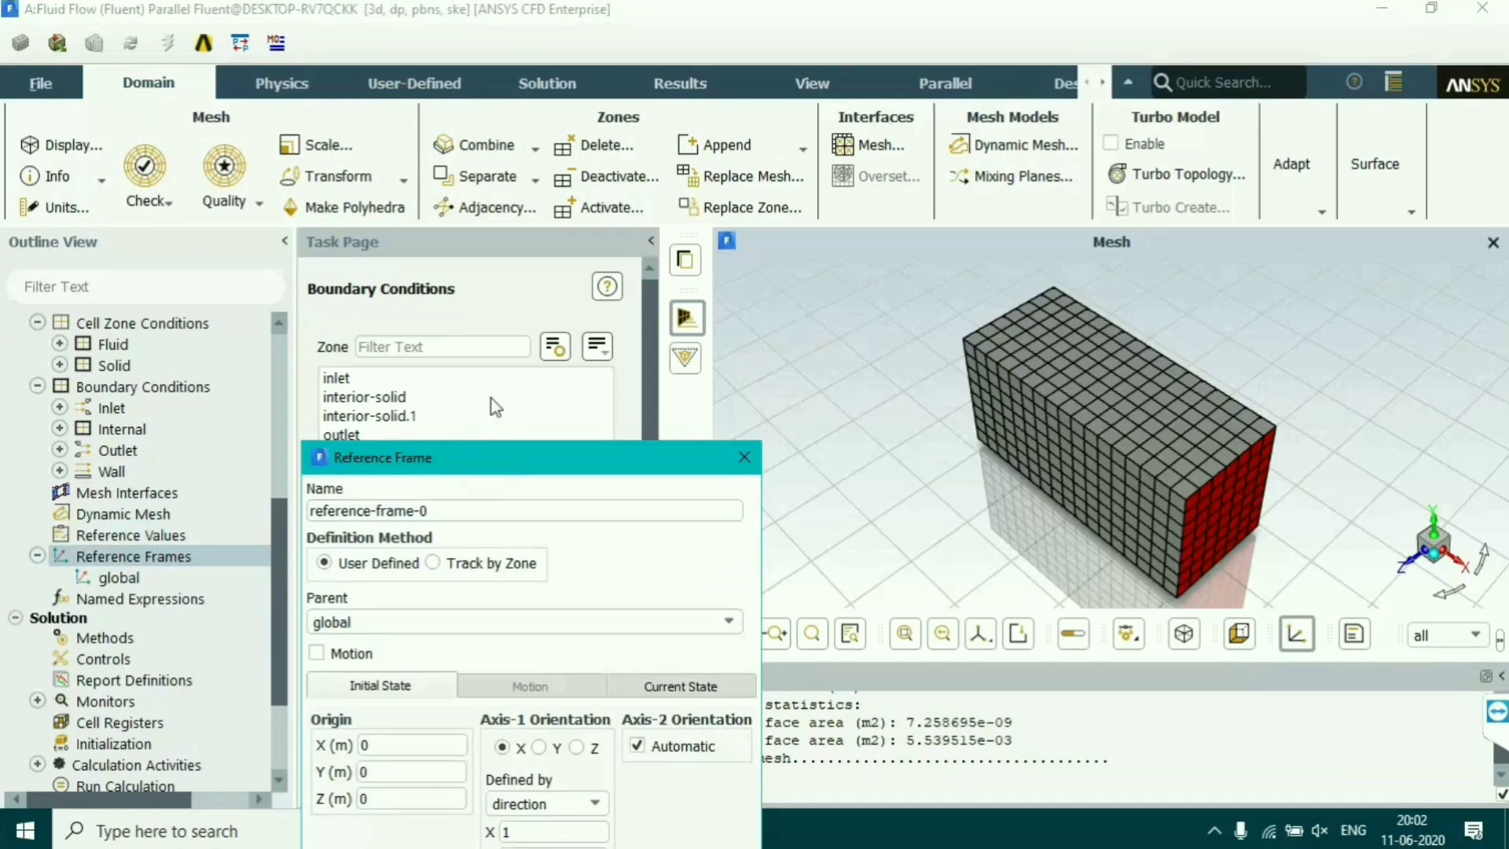
left_click(744, 457)
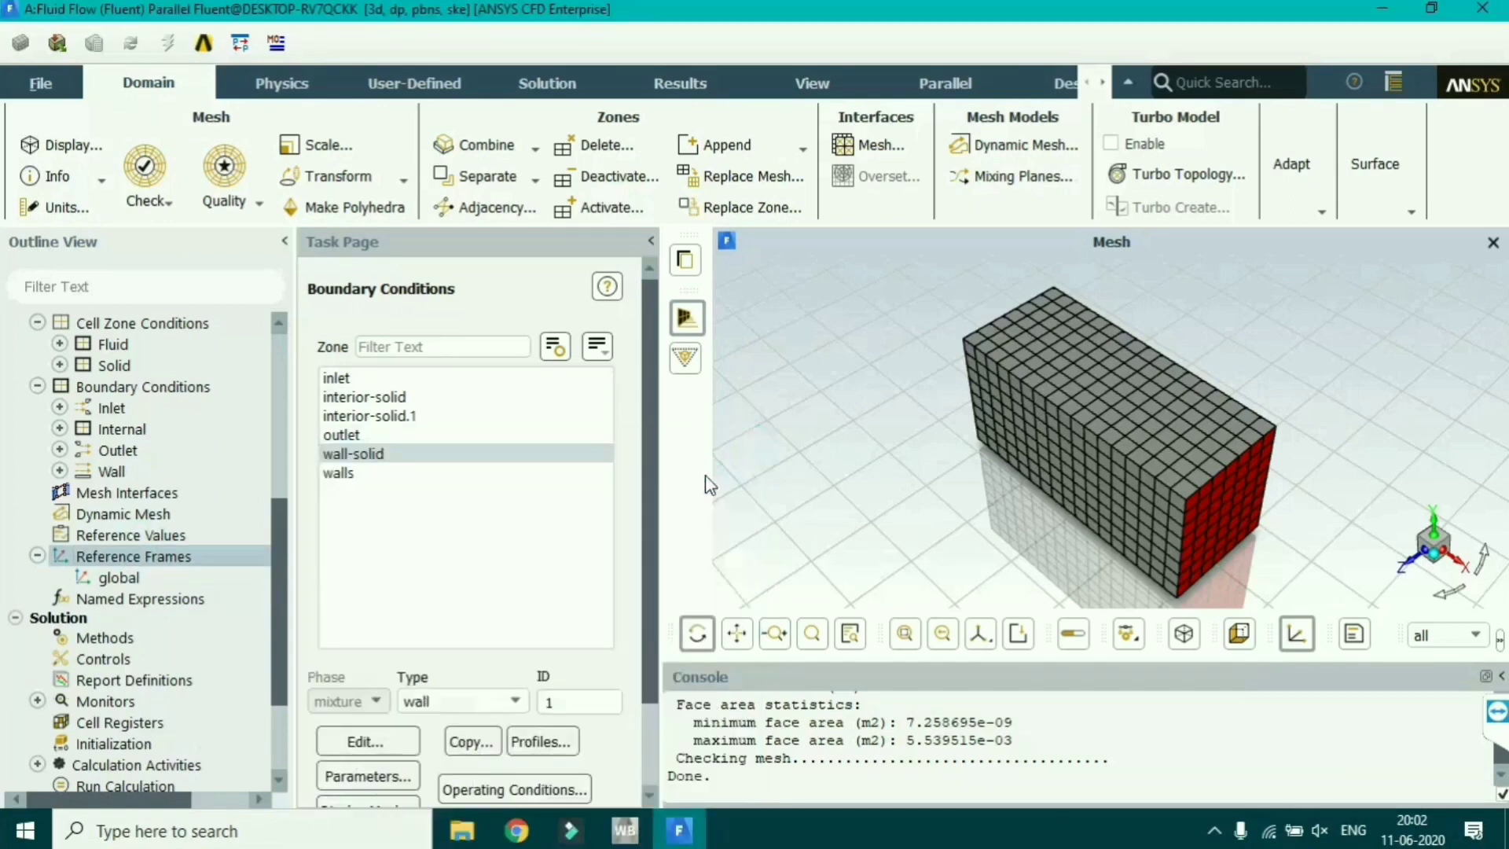
left_click(157, 533)
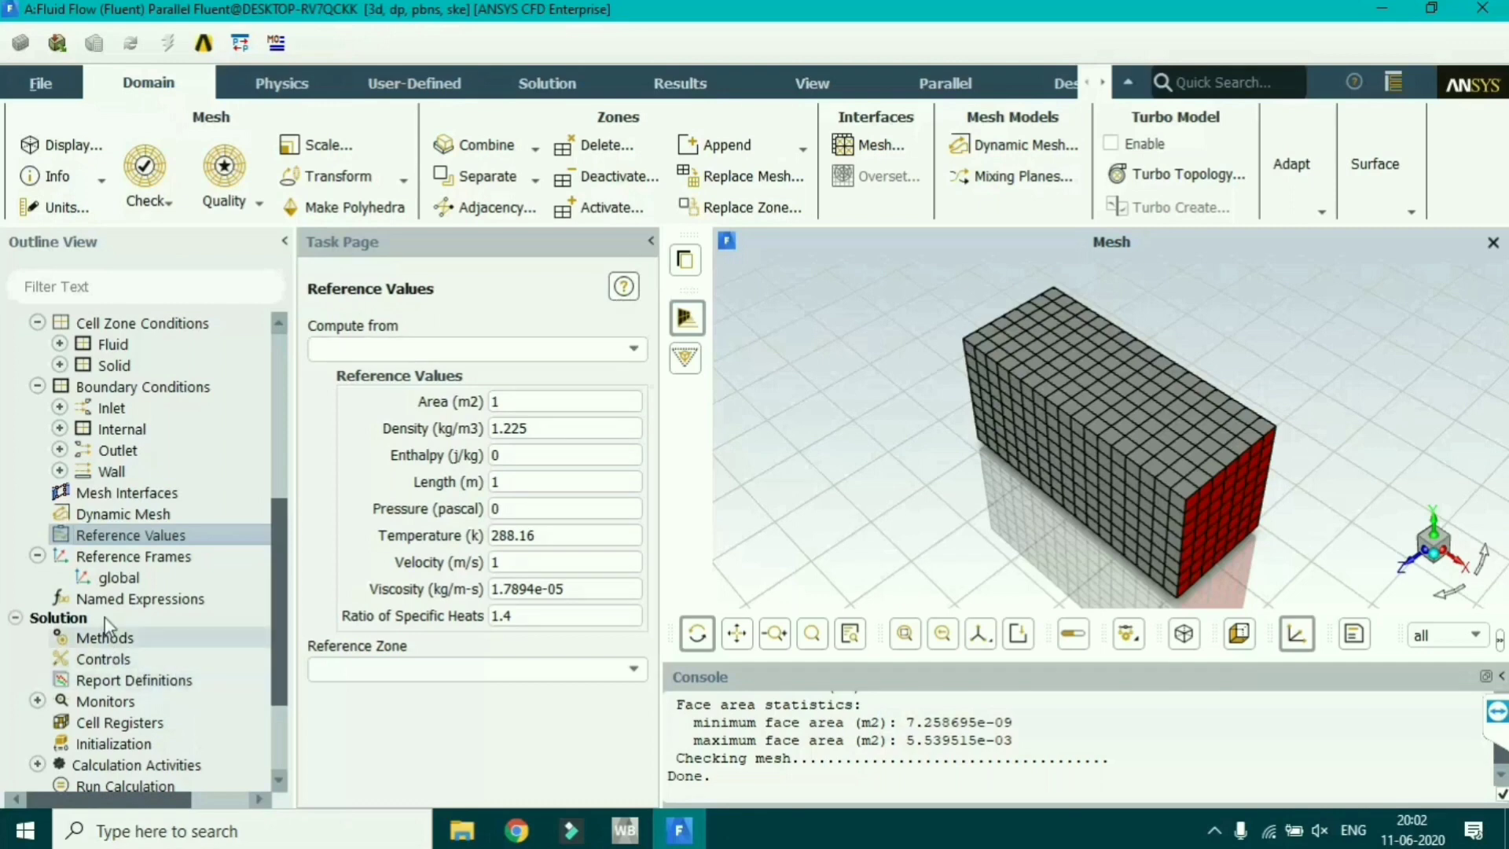
- Set the spatial discretization of turbulent kinetic energy and turbulent dissipation rate to Second Order Upwind
left_click(106, 639)
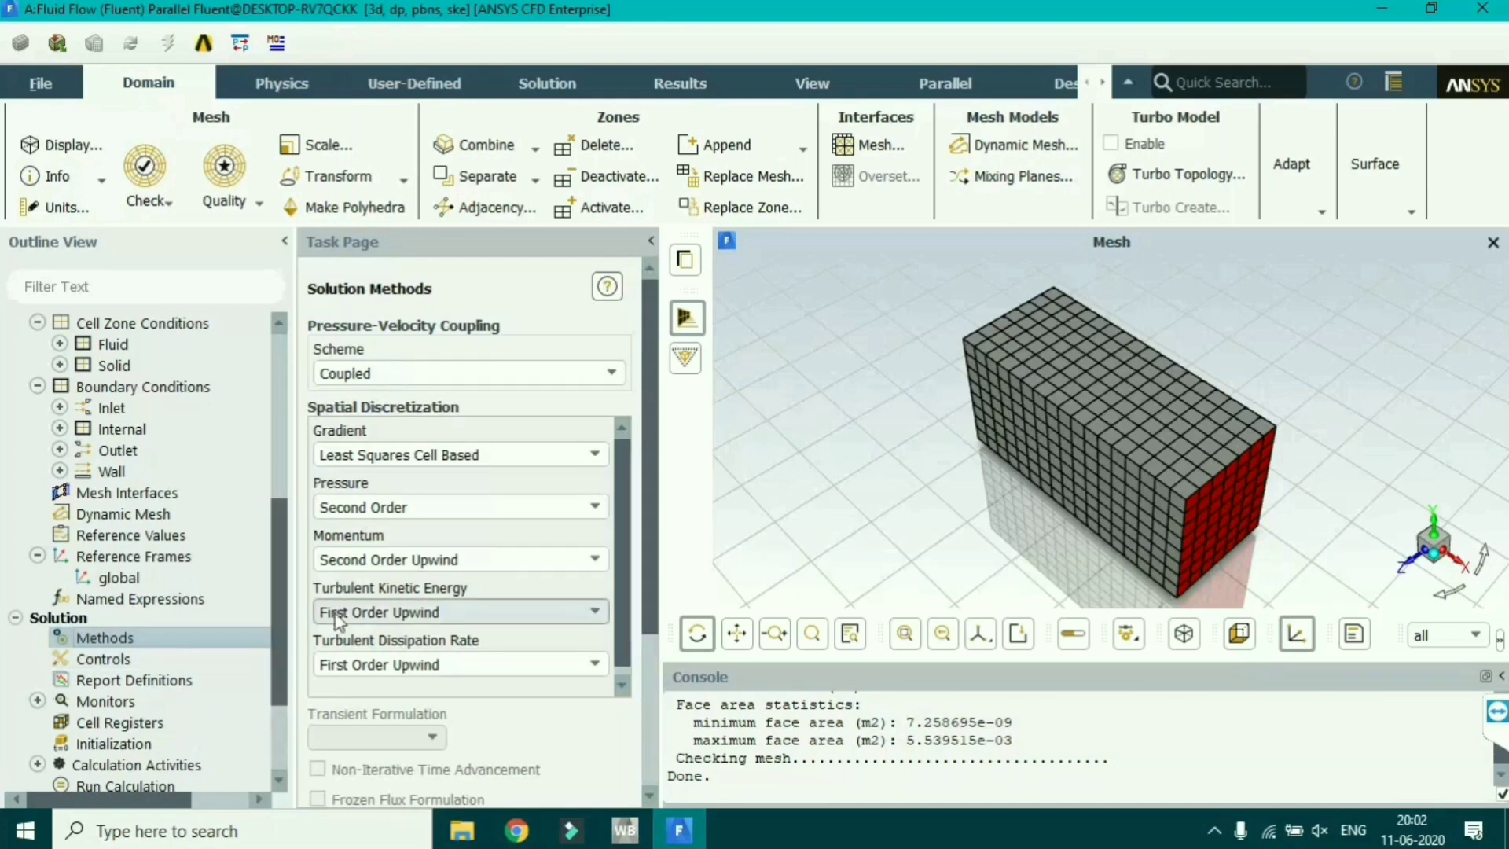
left_click(492, 620)
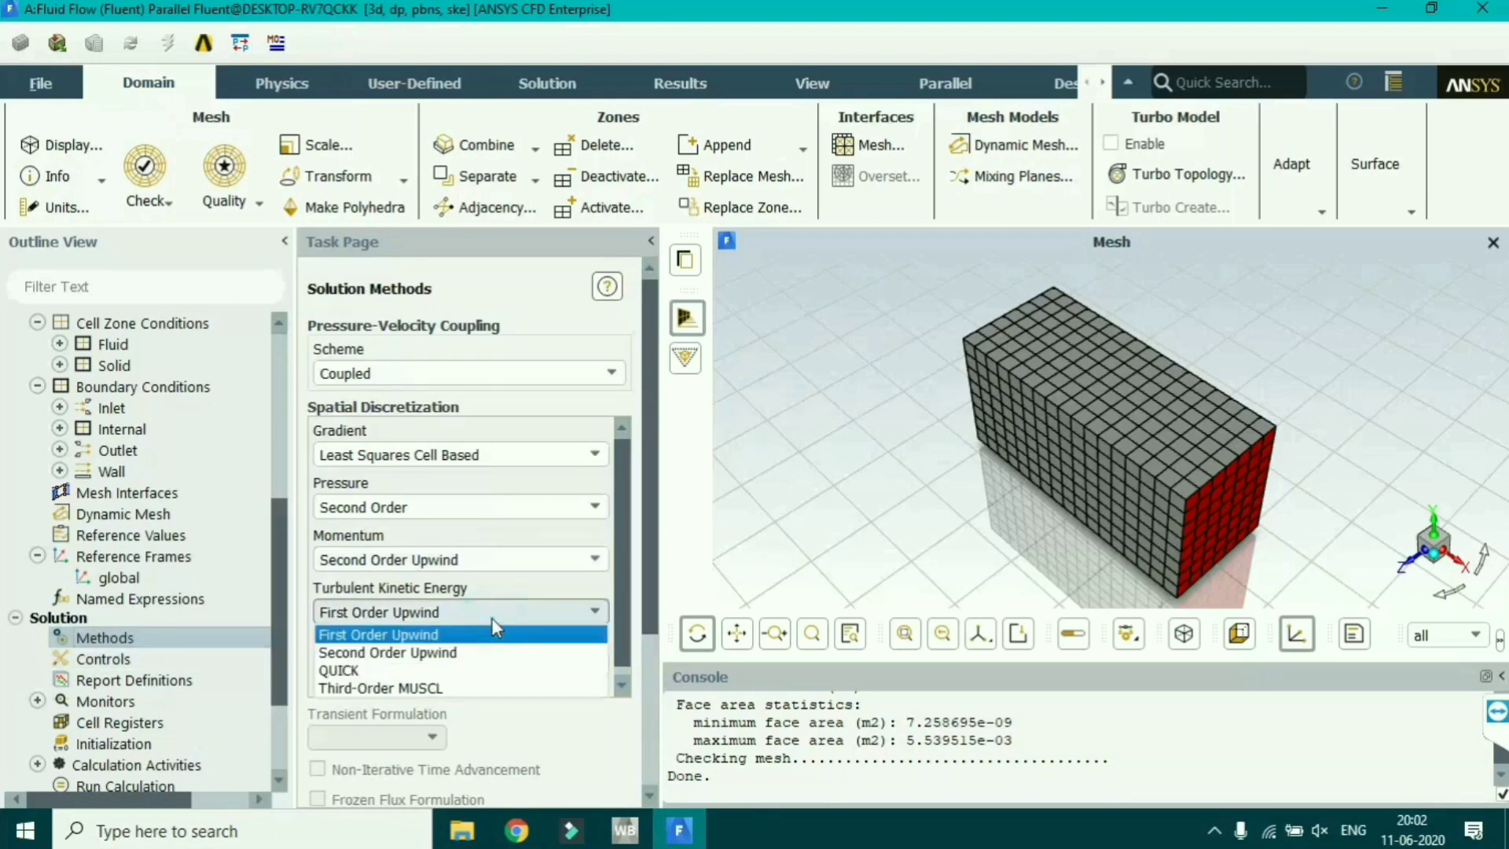
left_click(380, 652)
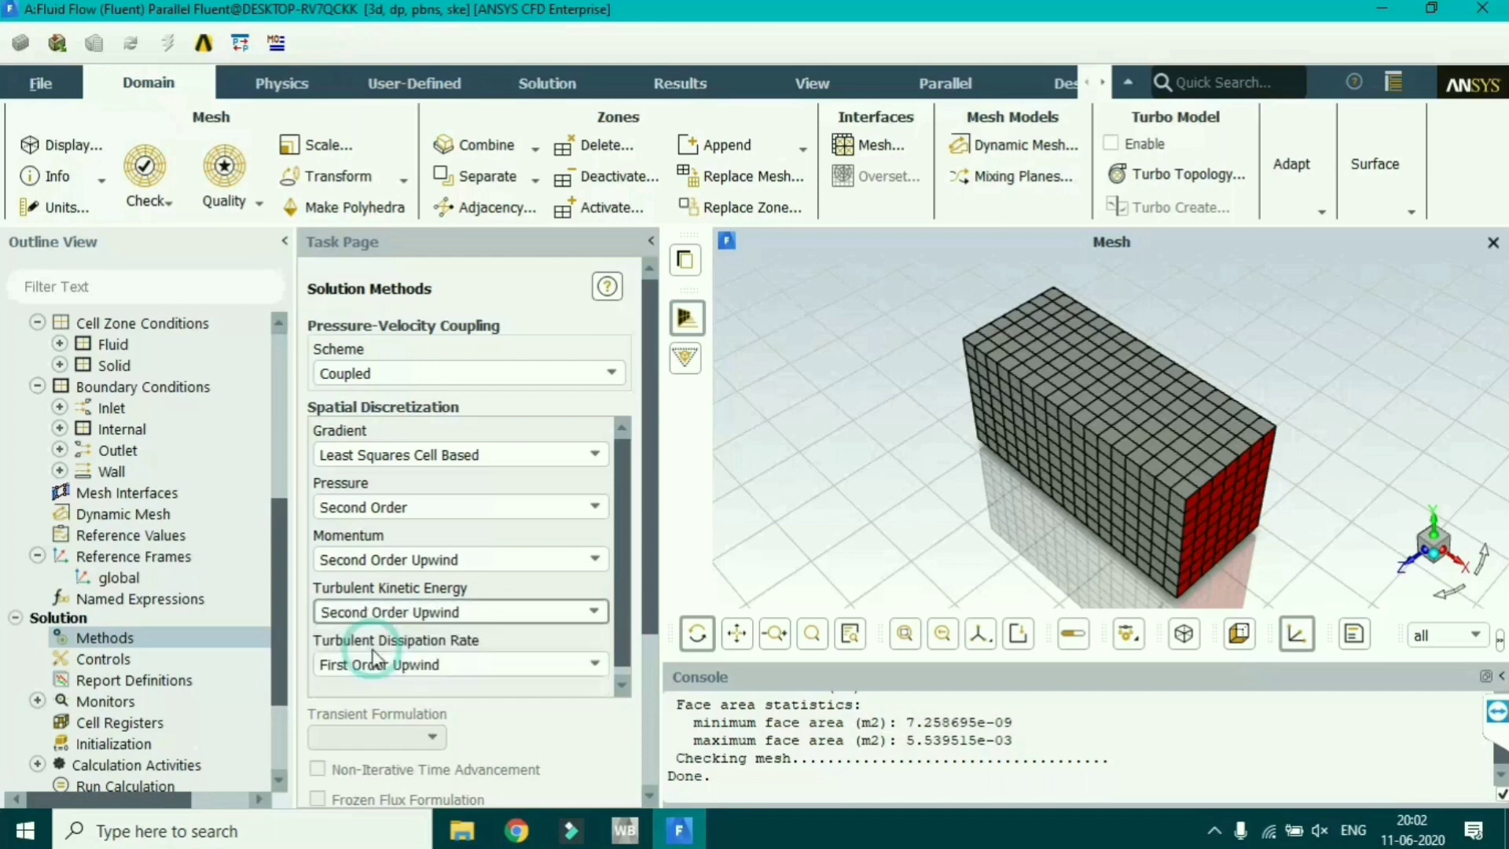
left_click(424, 660)
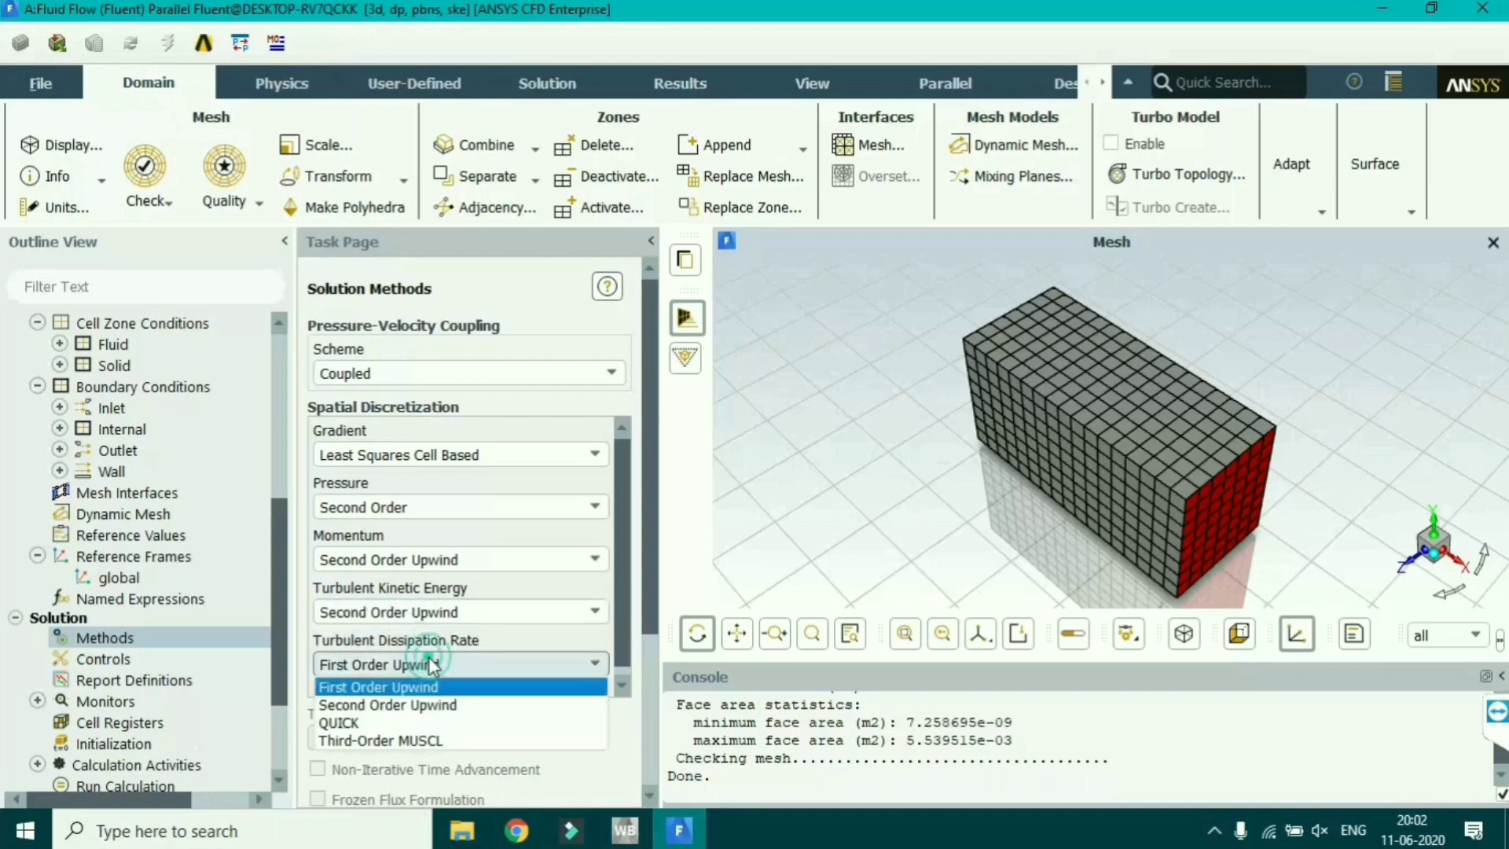
left_click(394, 706)
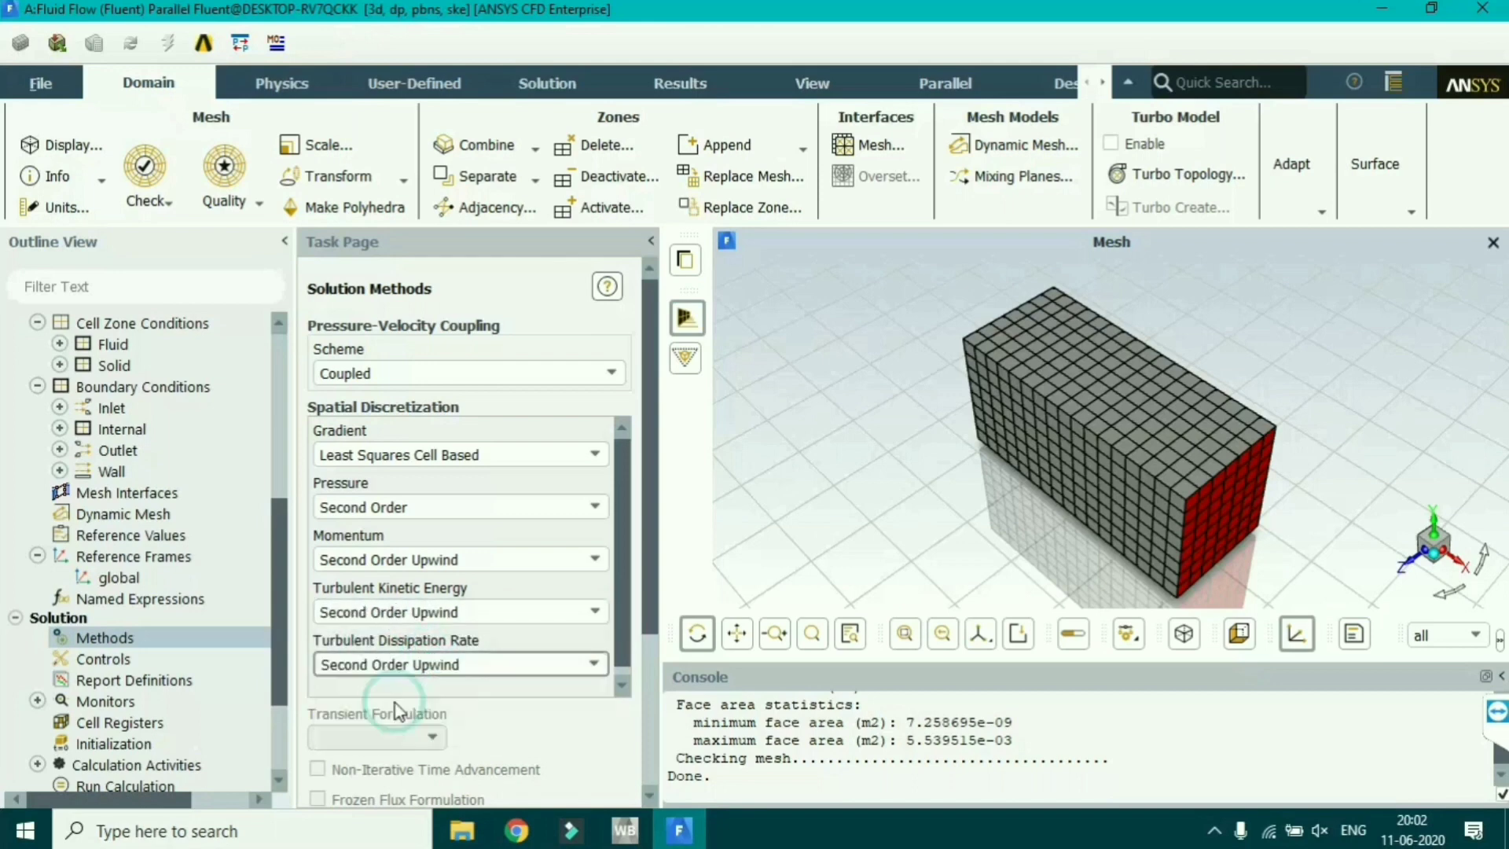
- Create a new drag force report definition and set its force vector to X 0, Y 0, Z 1
double_click(157, 680)
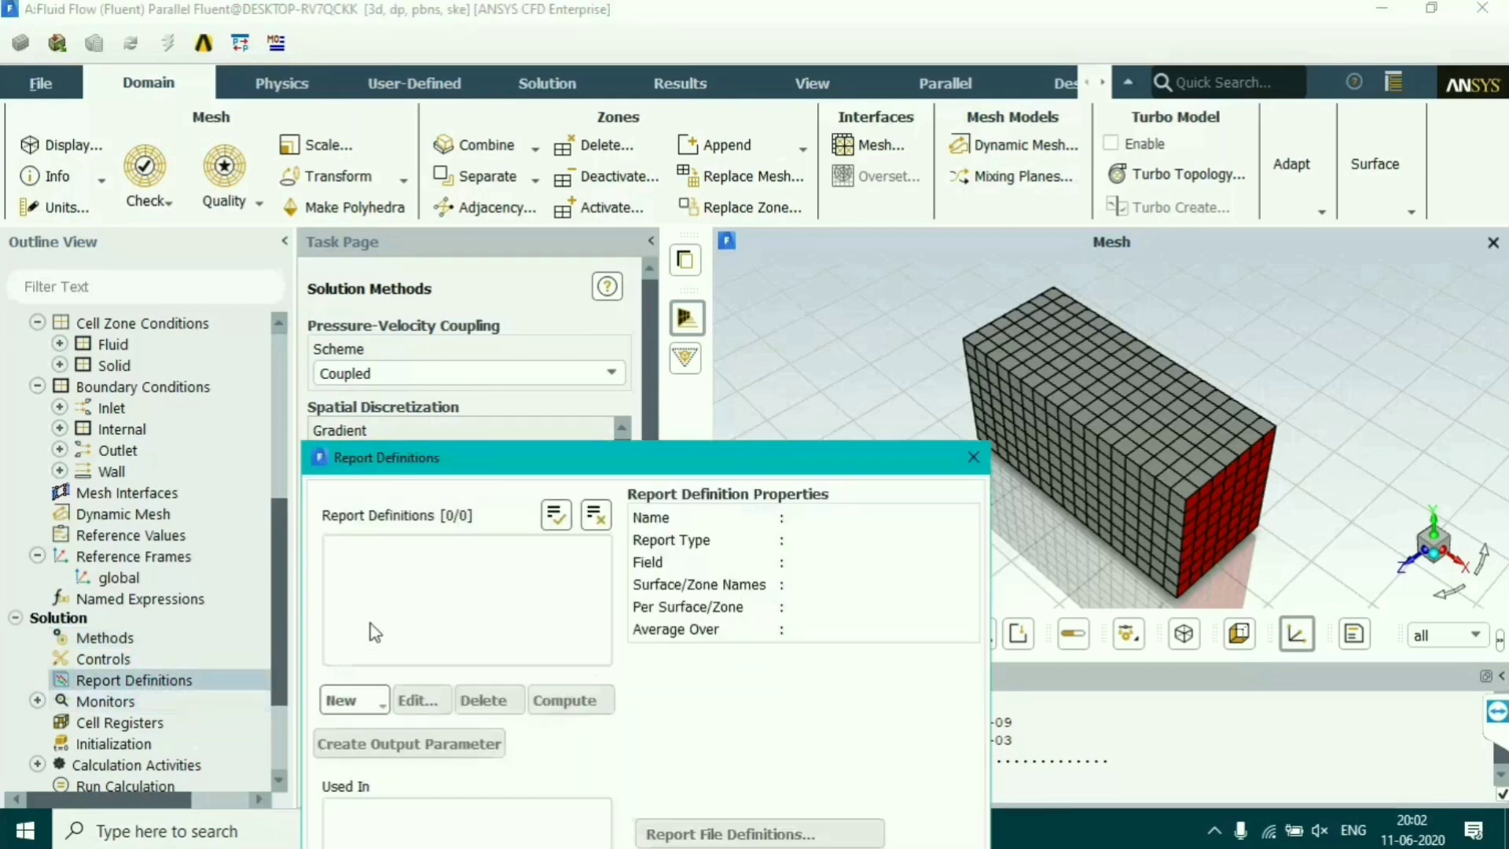
left_click_drag(586, 466, 501, 209)
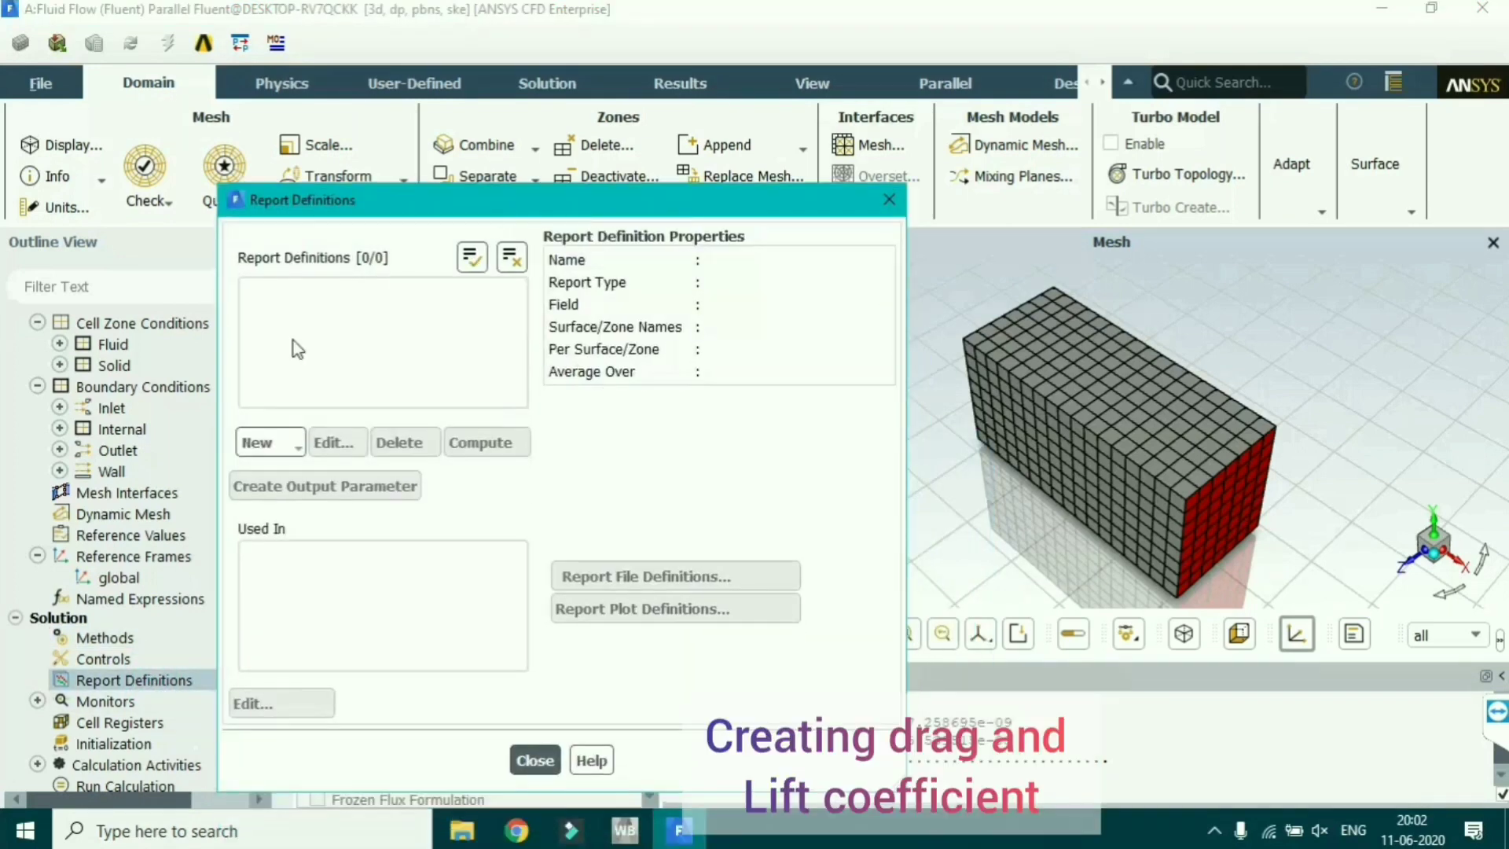
left_click(281, 443)
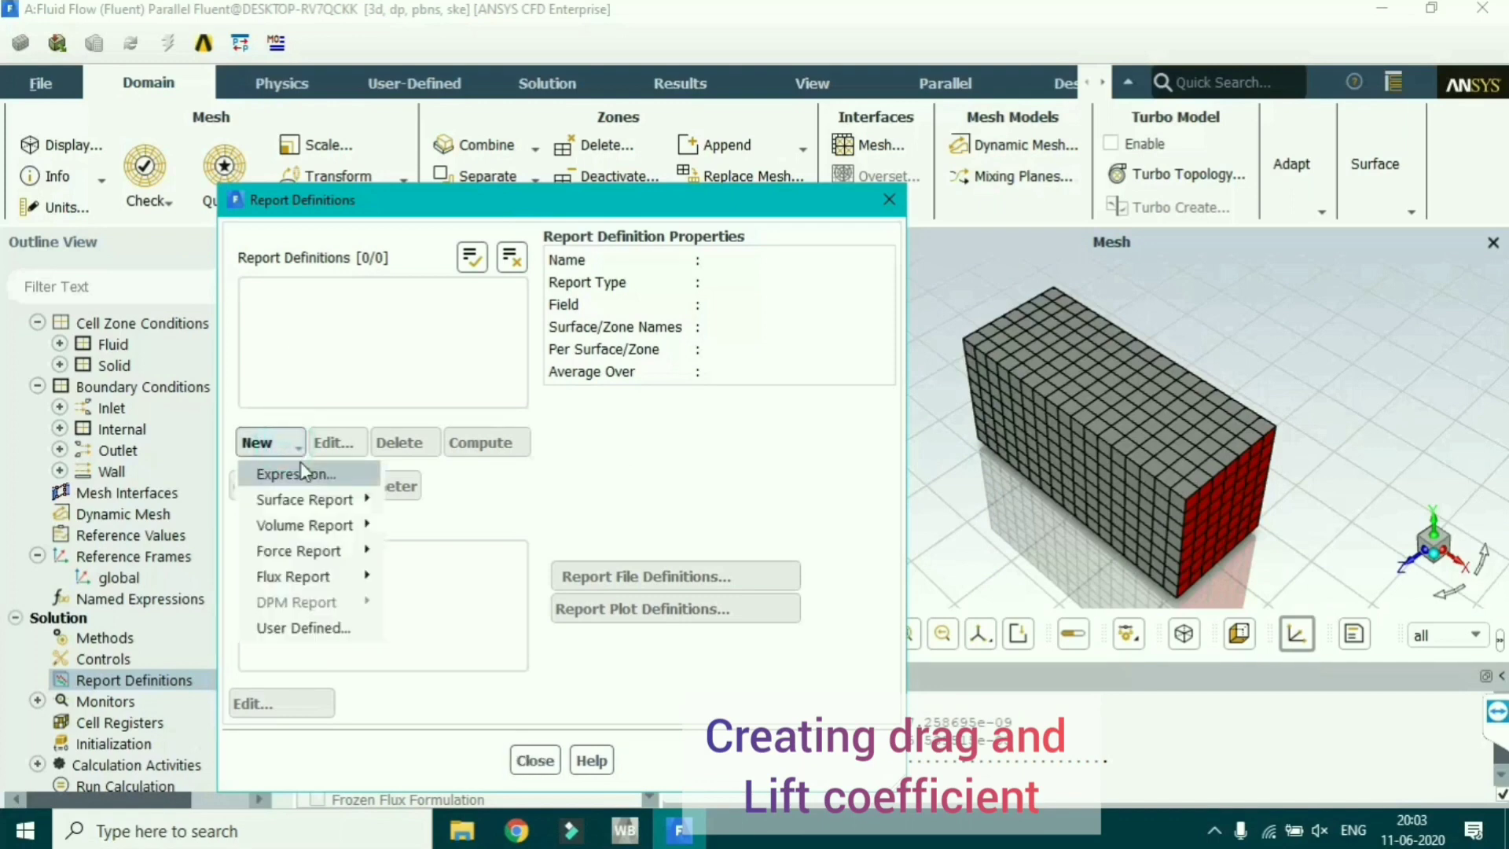
mouse_move(336, 553)
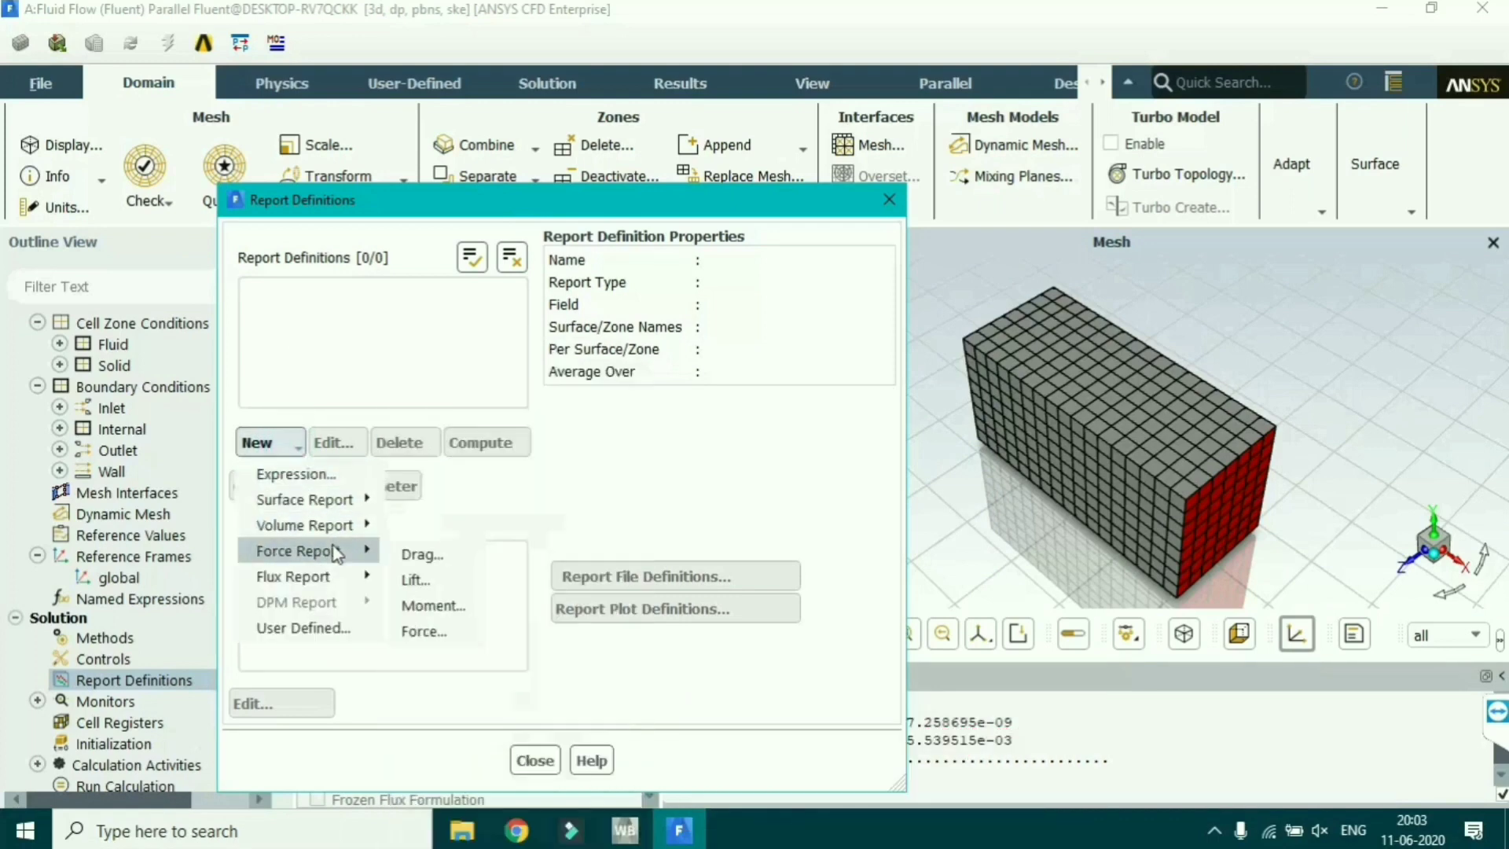
left_click(418, 554)
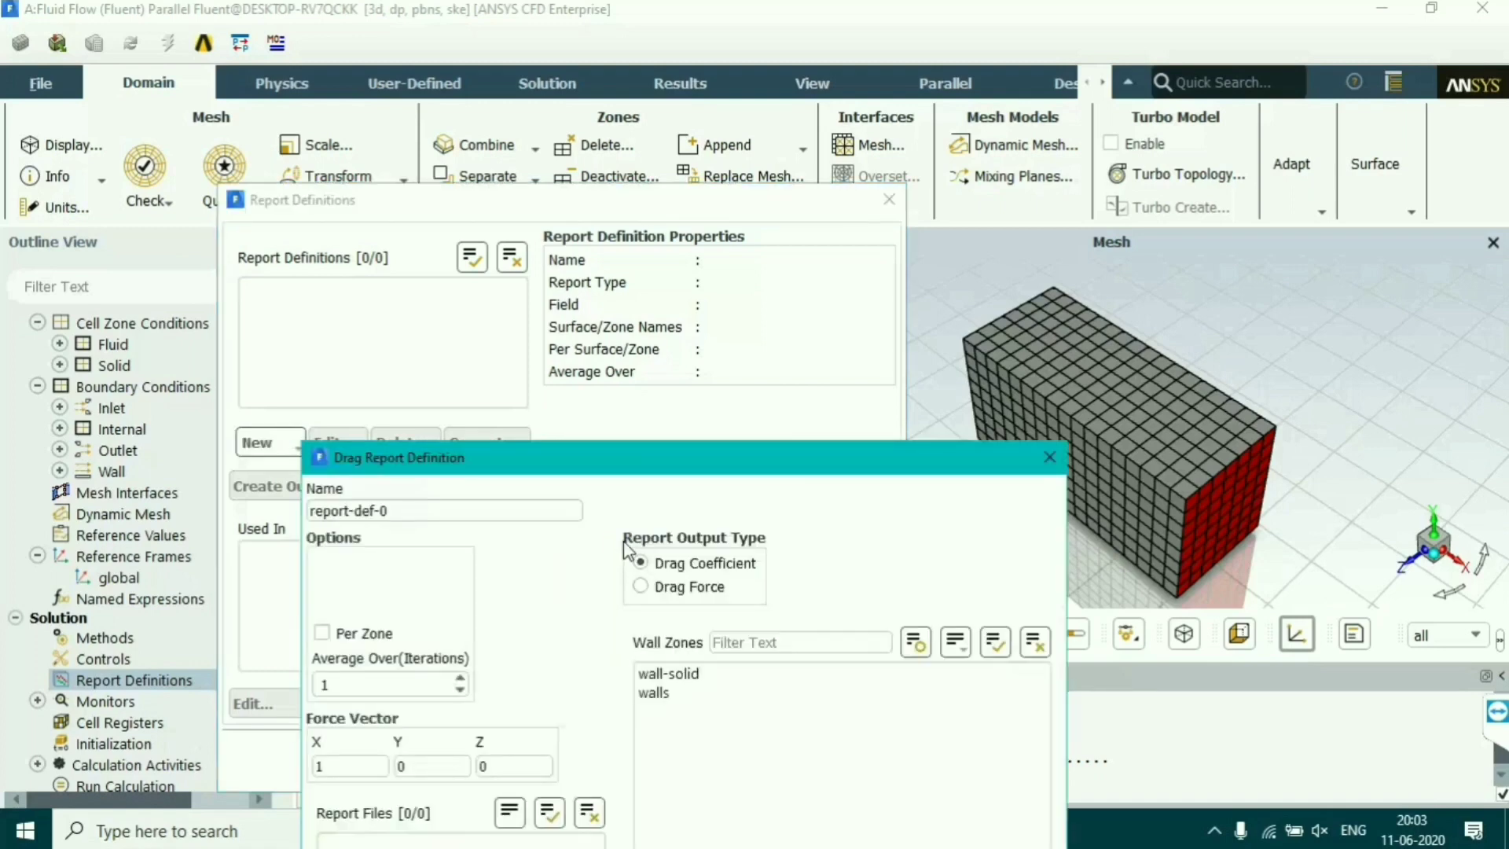
left_click_drag(655, 470, 601, 275)
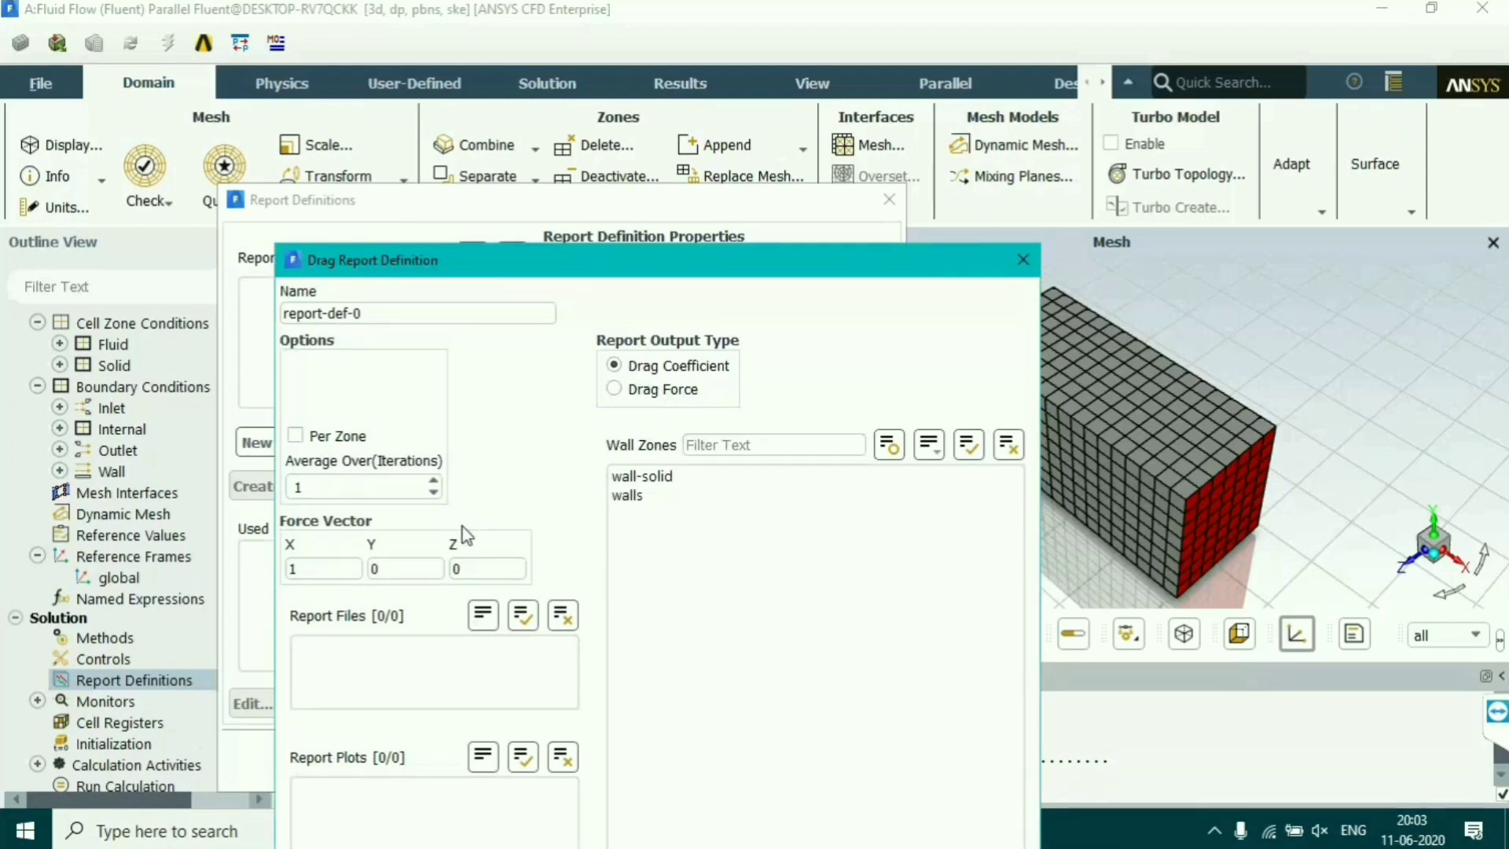
left_click(471, 568)
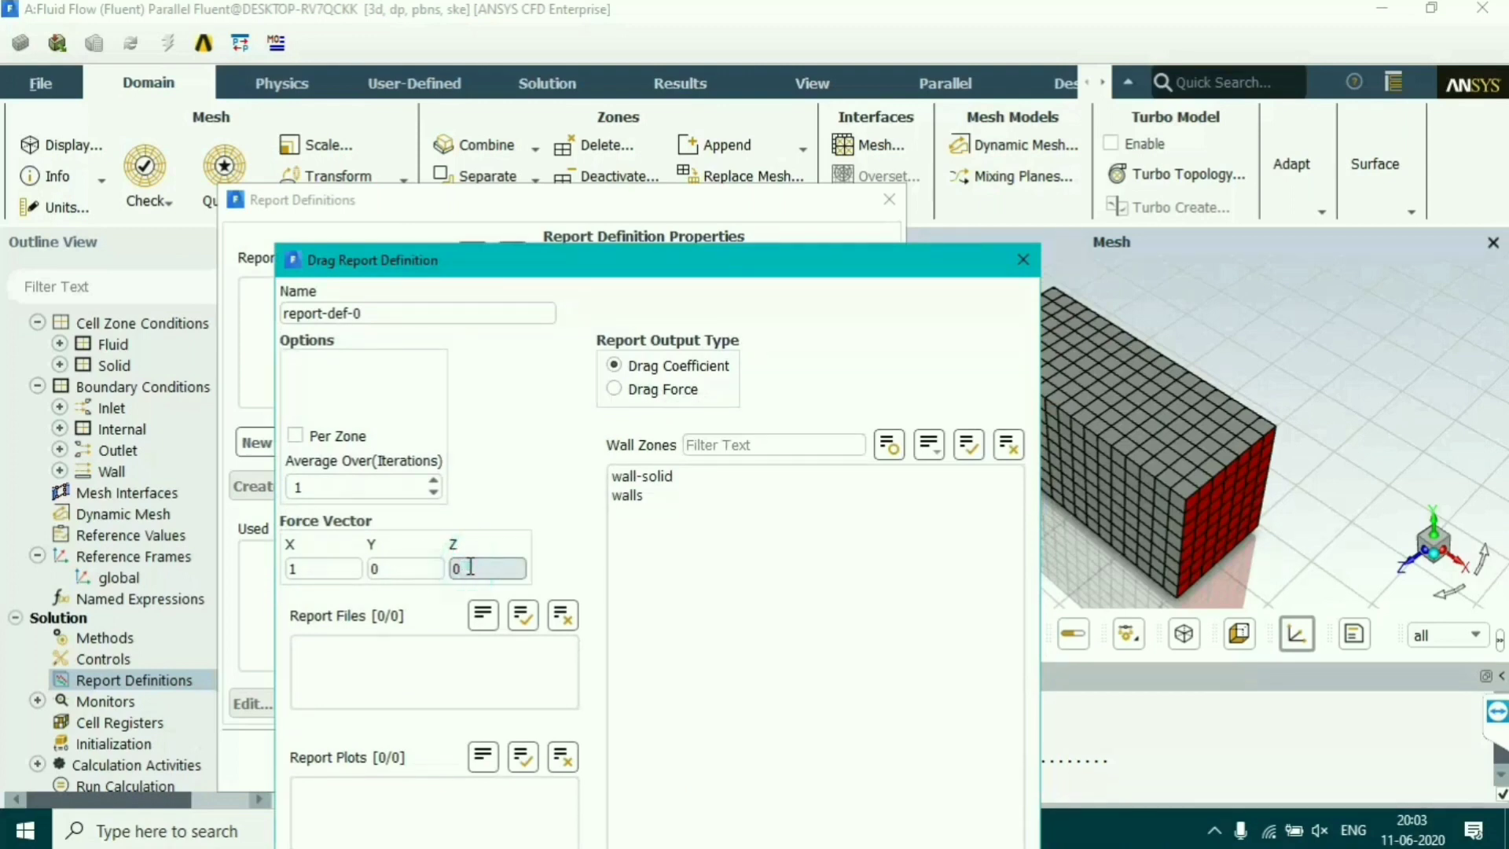
type("1")
left_click(354, 567)
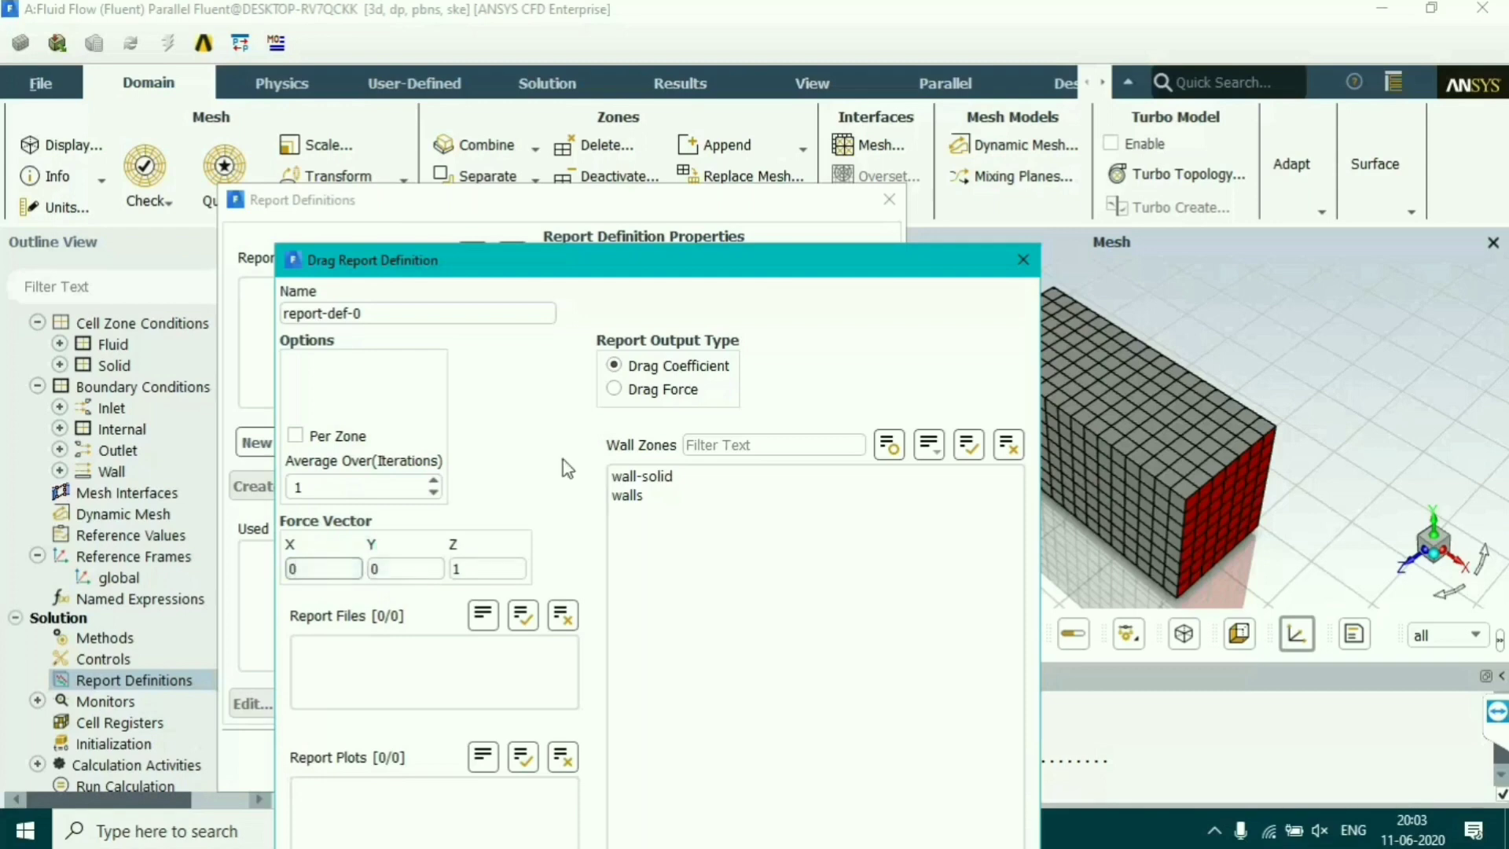
- Assign the wall-solid zone to the drag report and name the report drag-coef
left_click(639, 477)
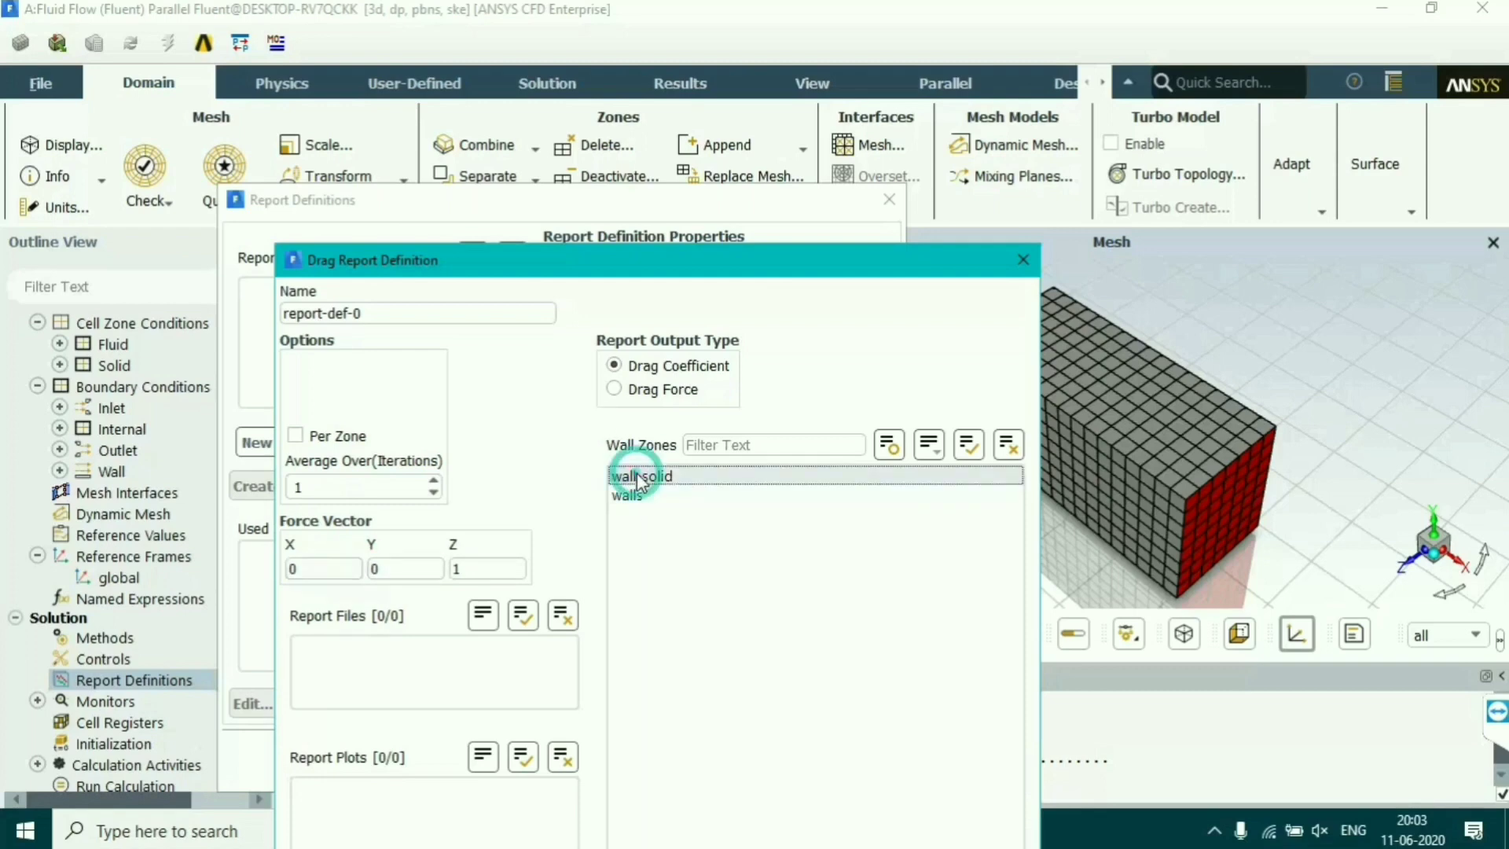
left_click_drag(566, 268, 550, 150)
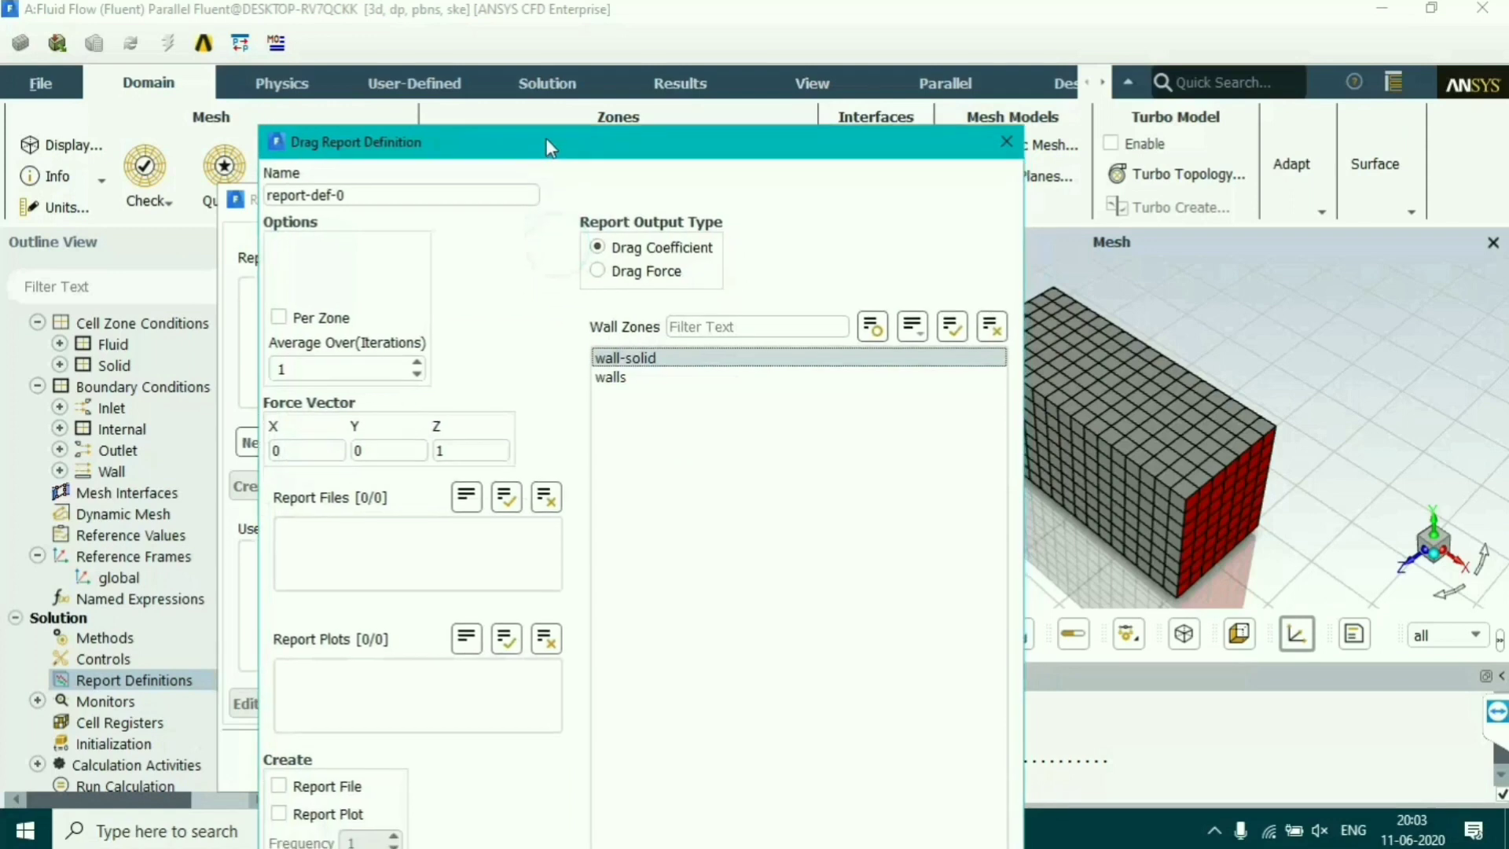
left_click_drag(389, 196, 162, 213)
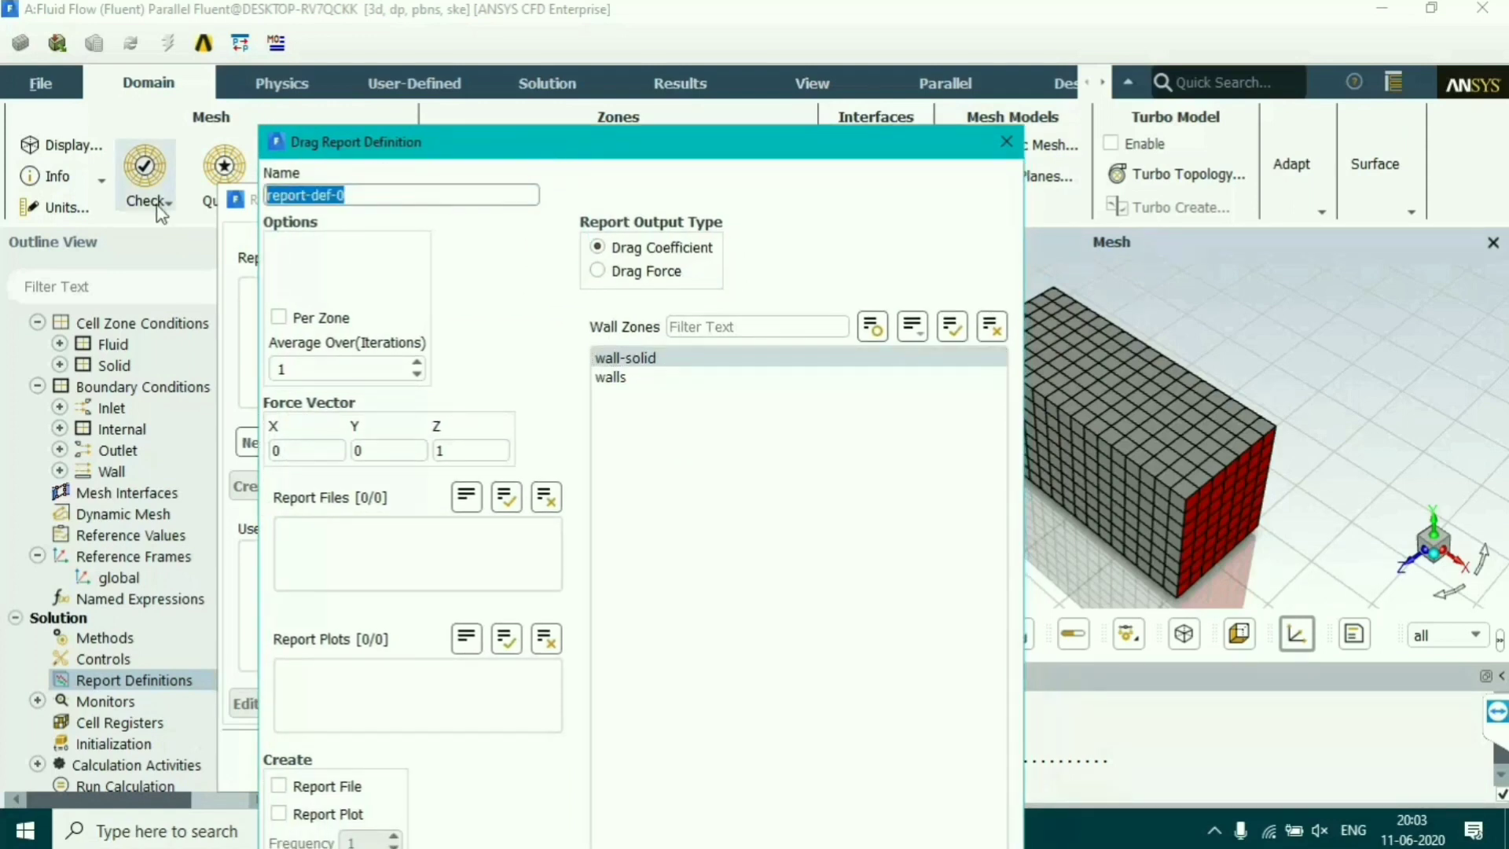
type("drag-")
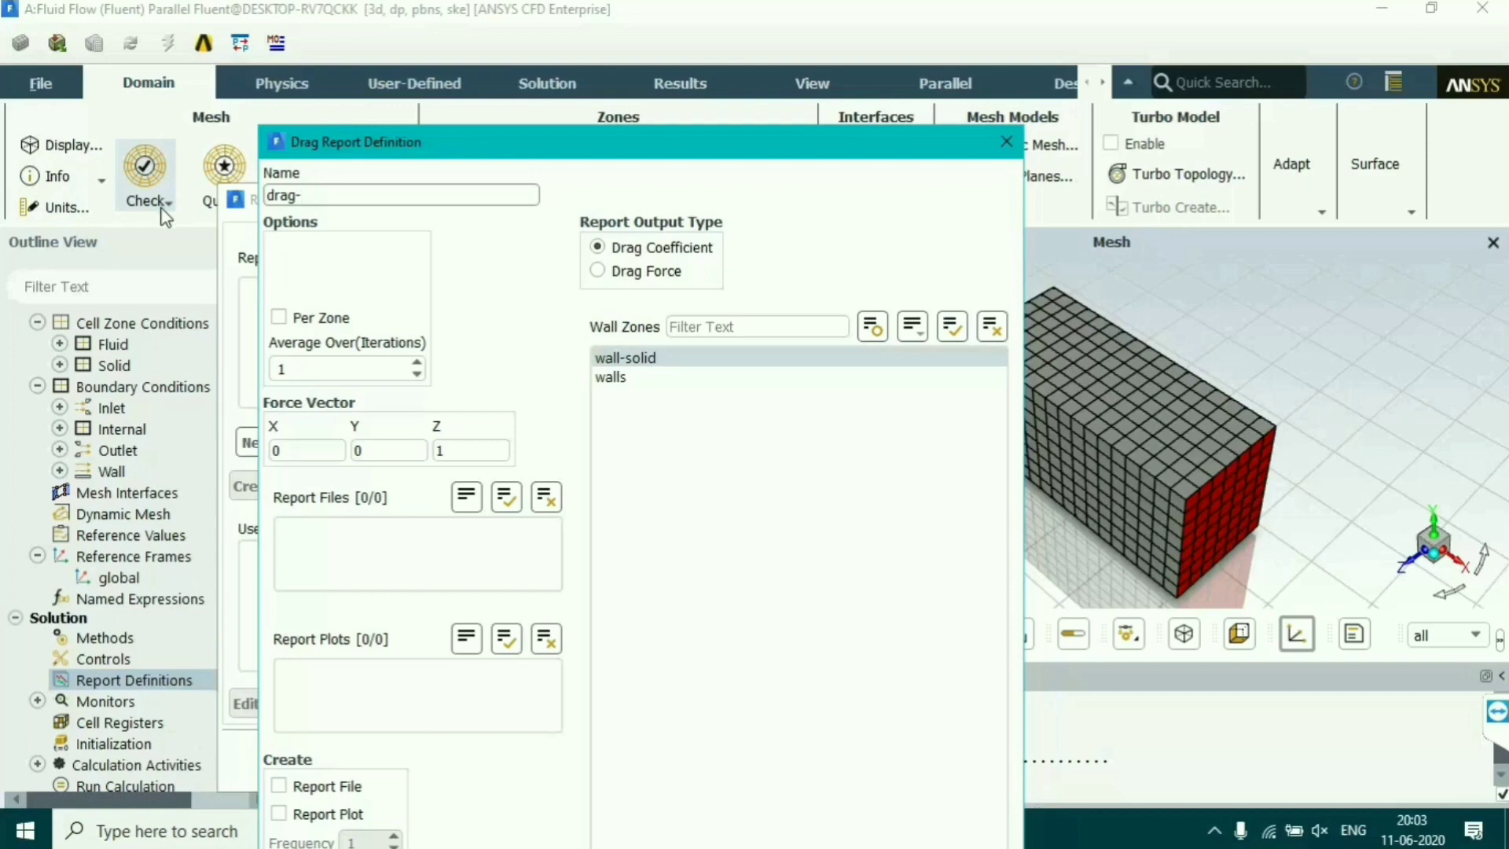
type("coef")
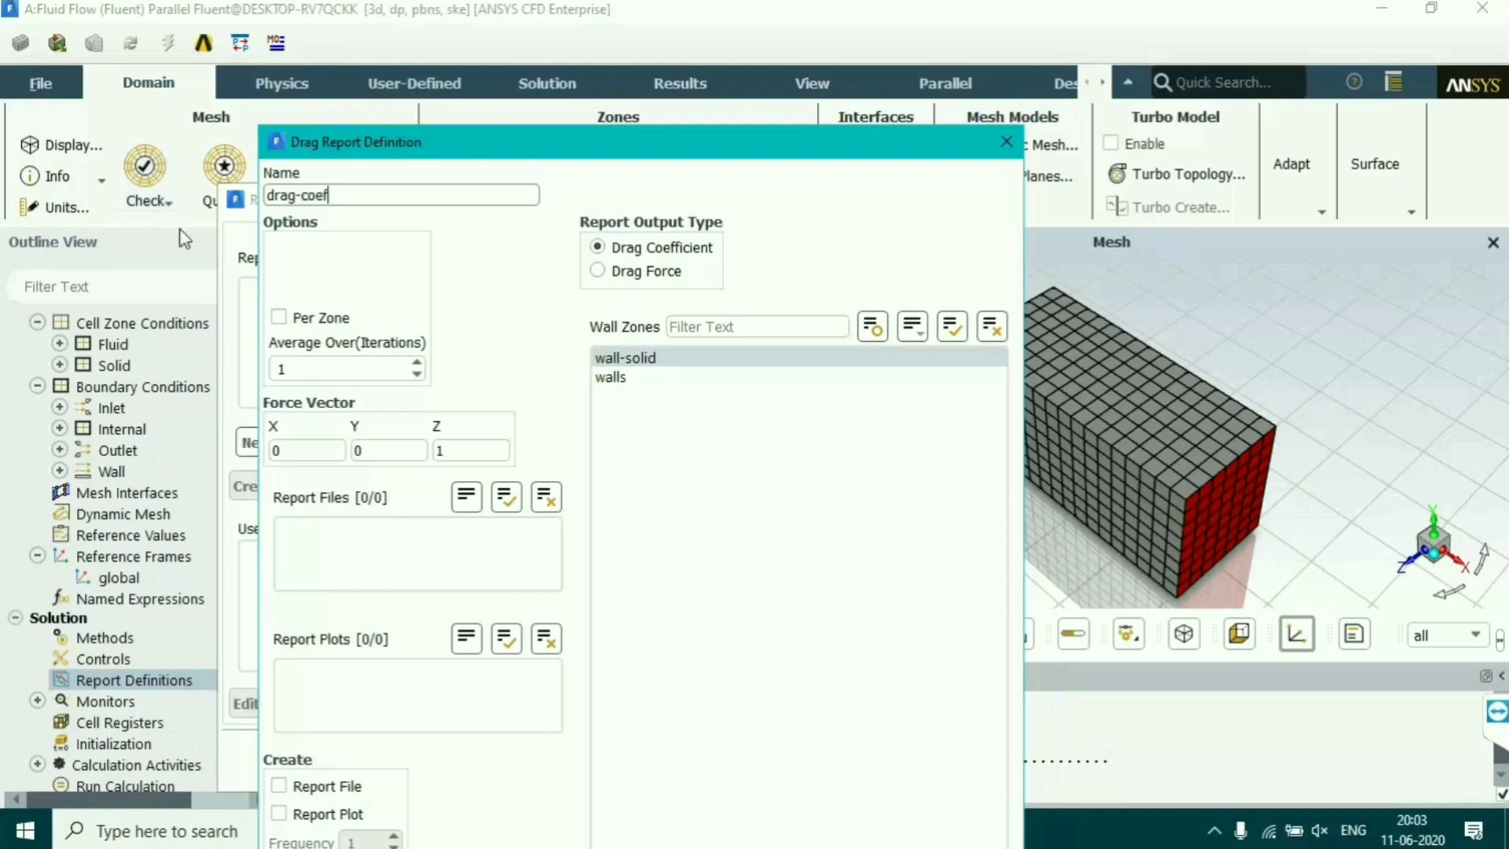
- Enable the report file, report plot and console printing for the drag report, and save its definition
left_click(280, 787)
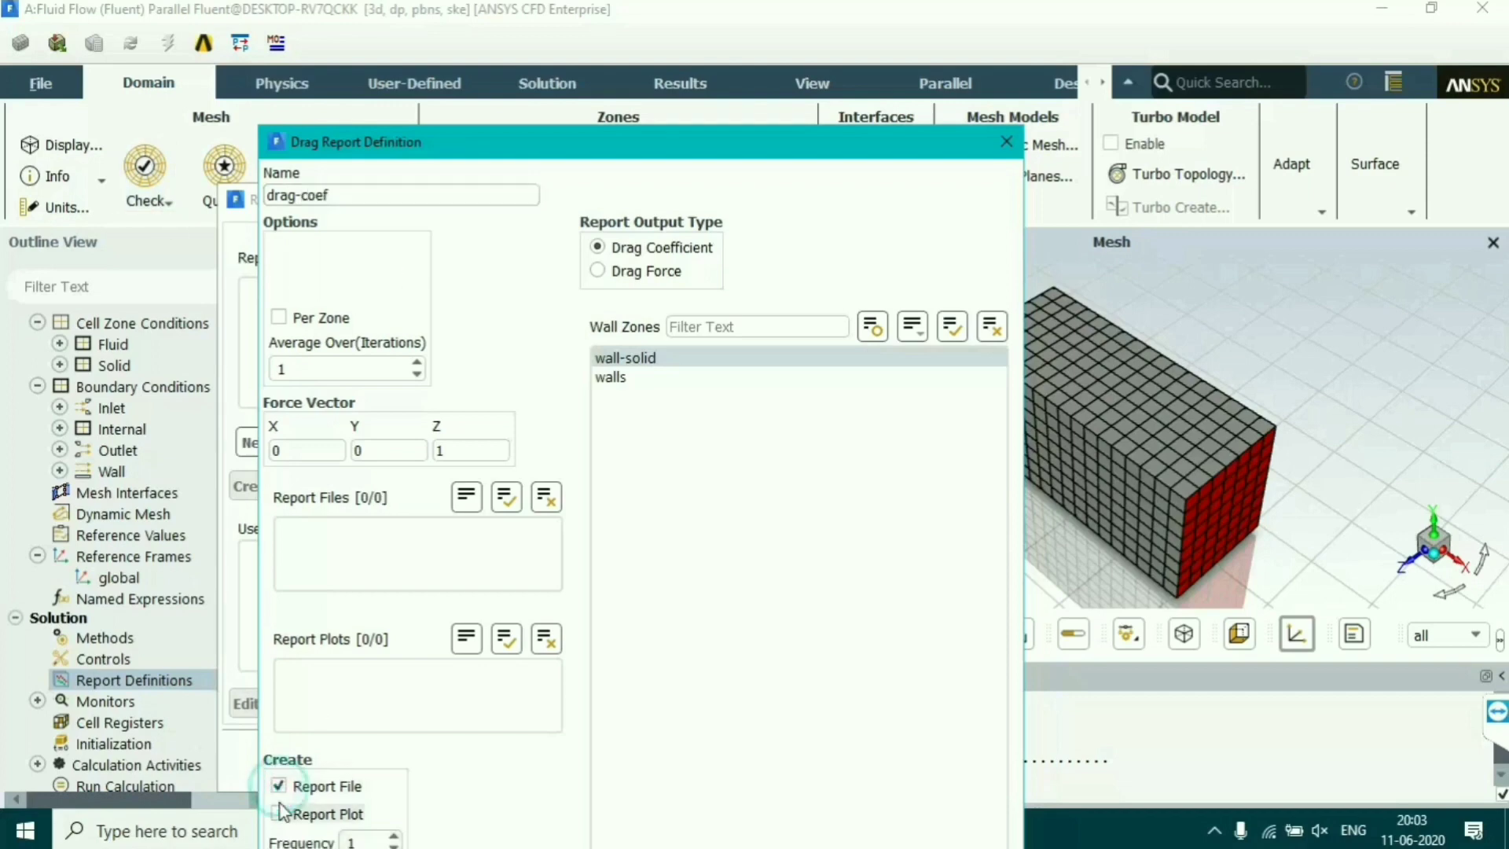
left_click(303, 811)
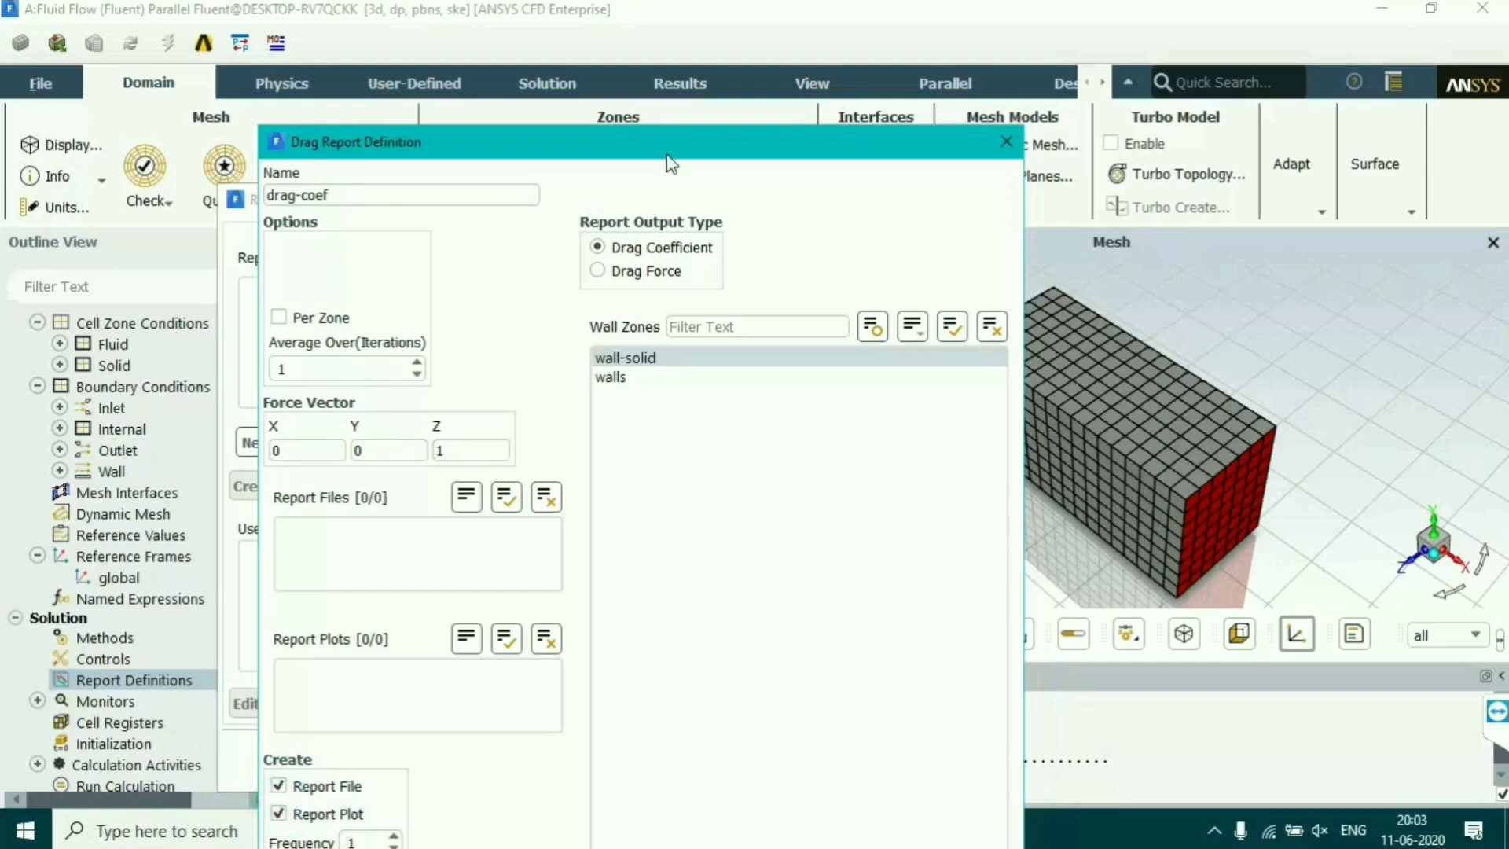
left_click_drag(666, 161, 643, 59)
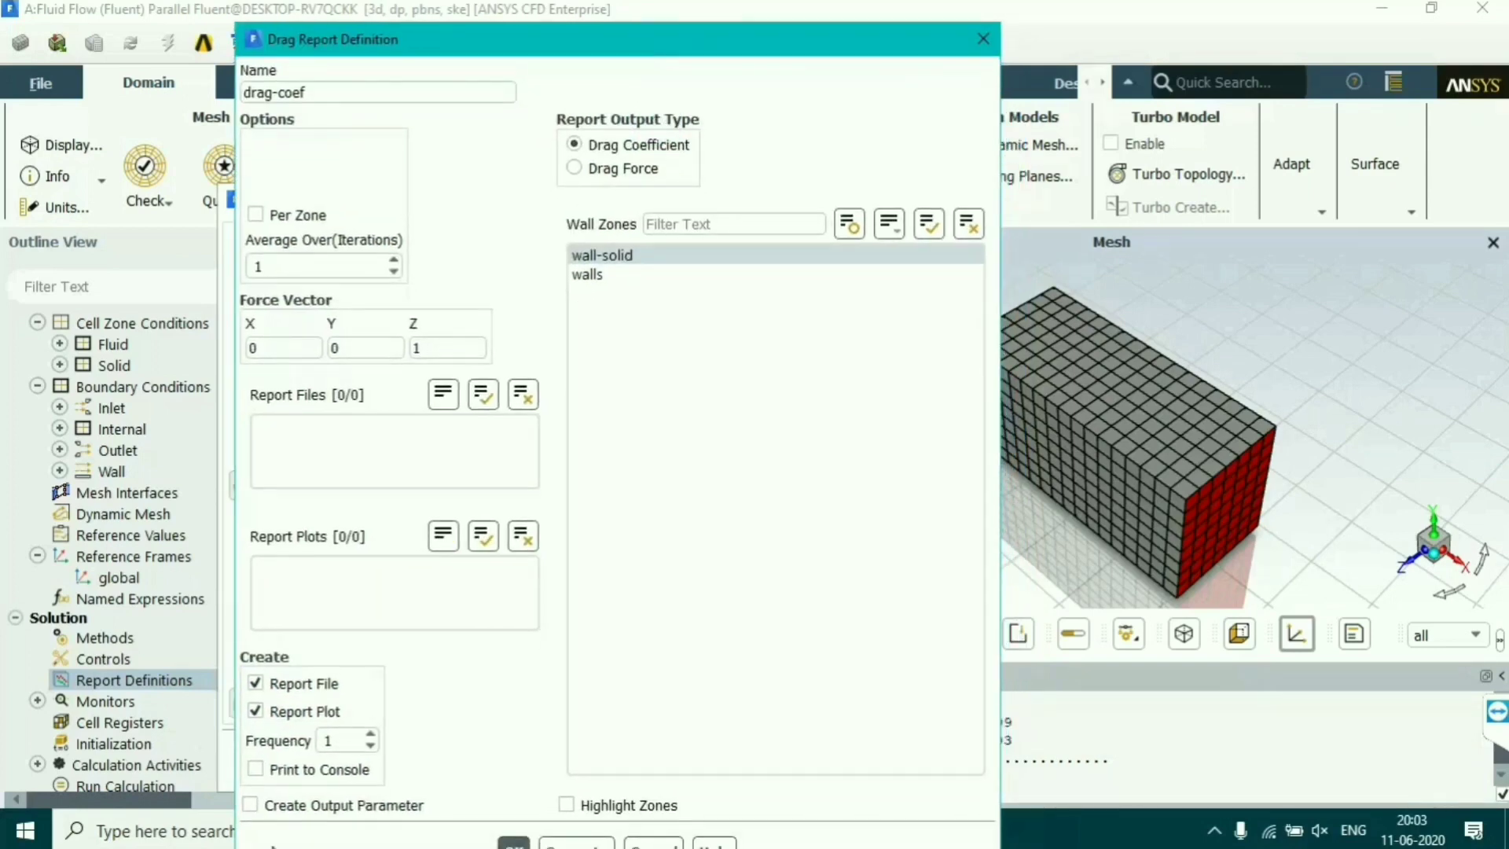
left_click(255, 768)
left_click(514, 843)
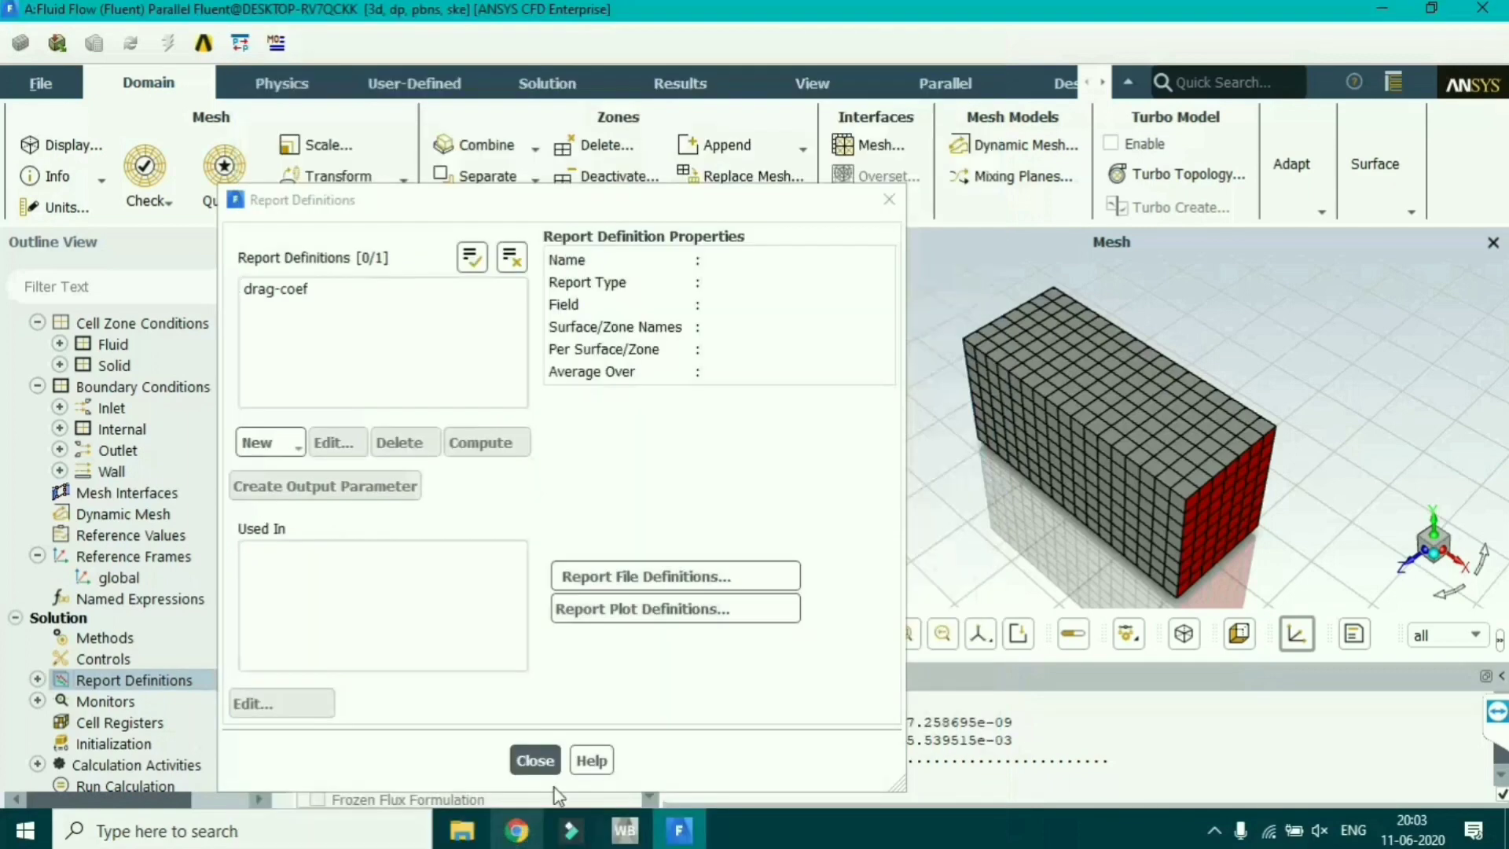
- Create a new lift force report definition named lift on the wall-solid zone
left_click(279, 445)
mouse_move(340, 558)
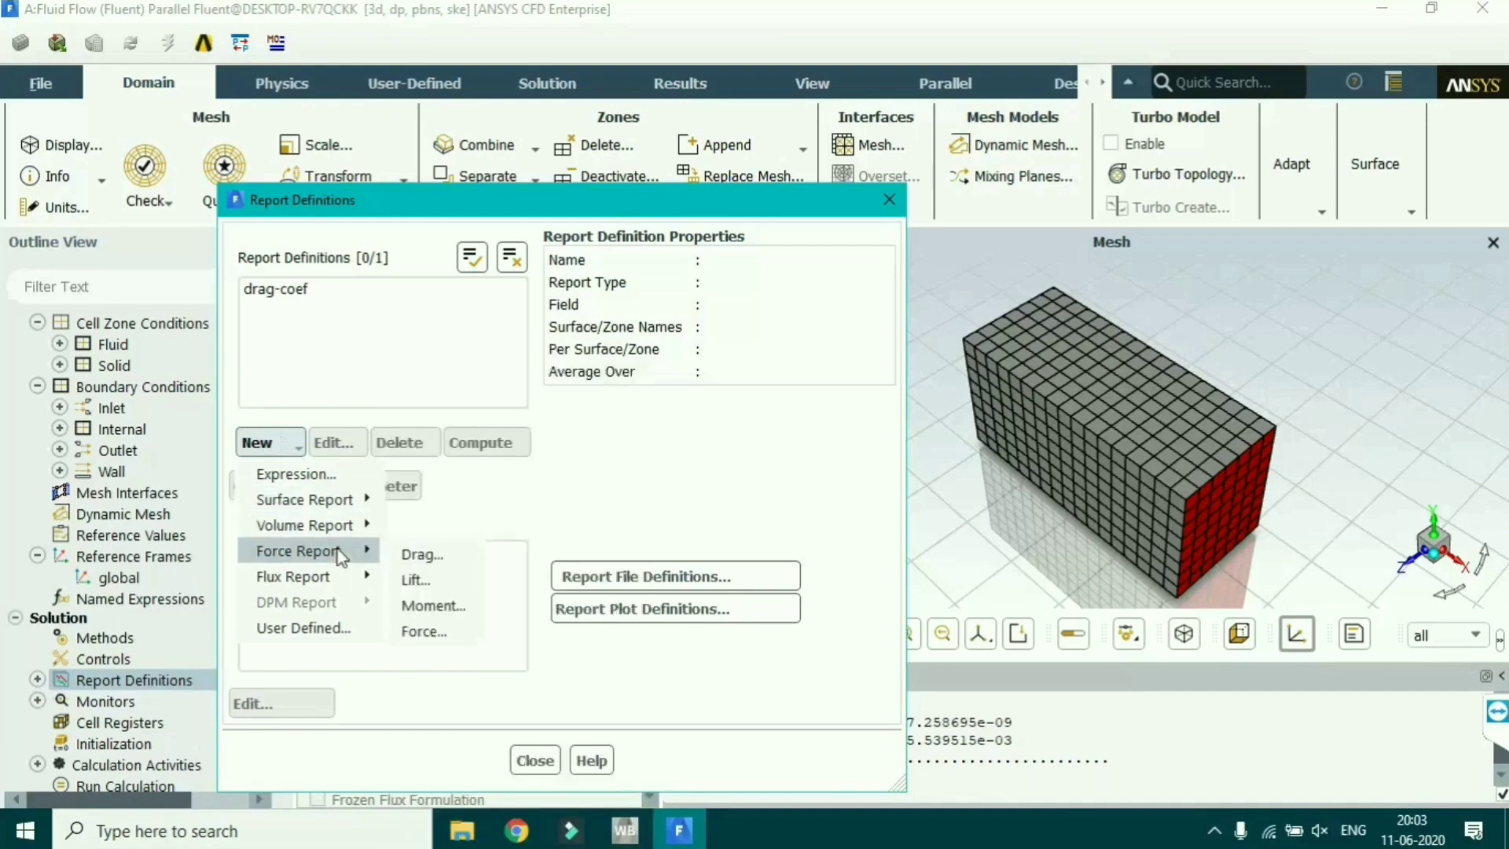
left_click(414, 580)
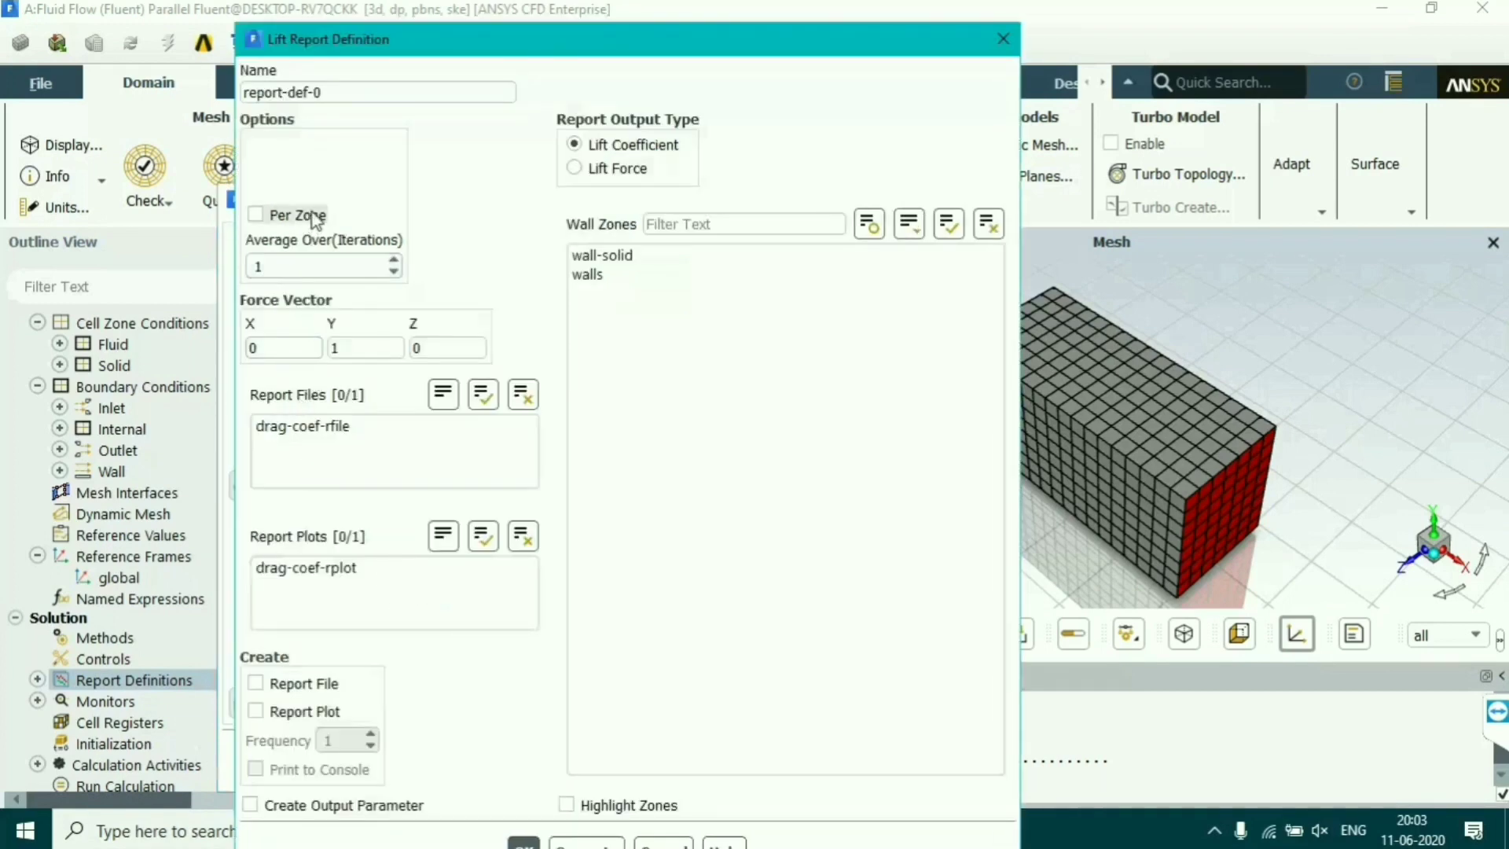
left_click_drag(334, 92, 245, 92)
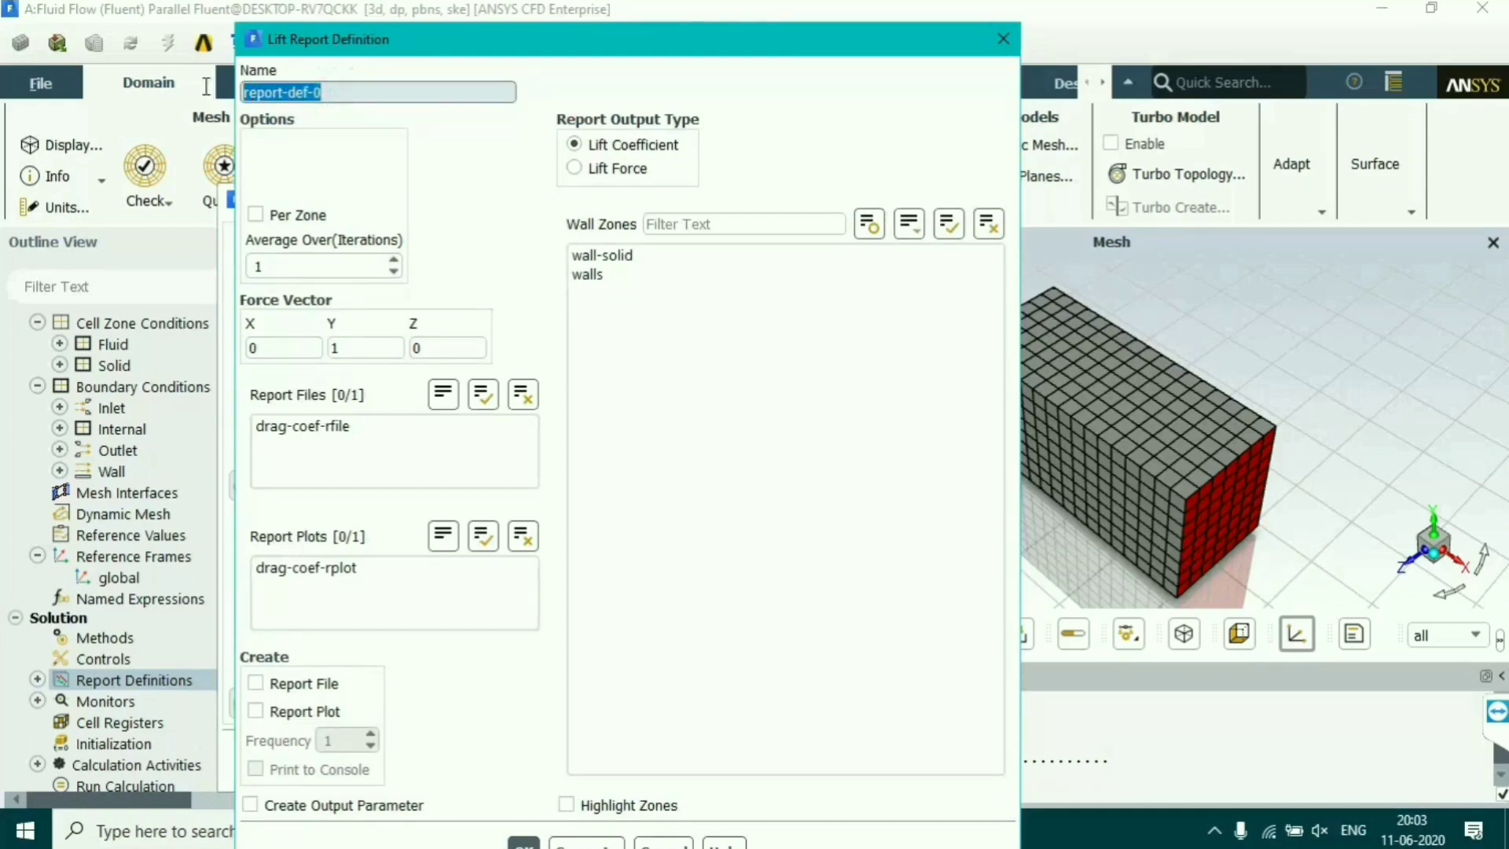
key("BackSpace")
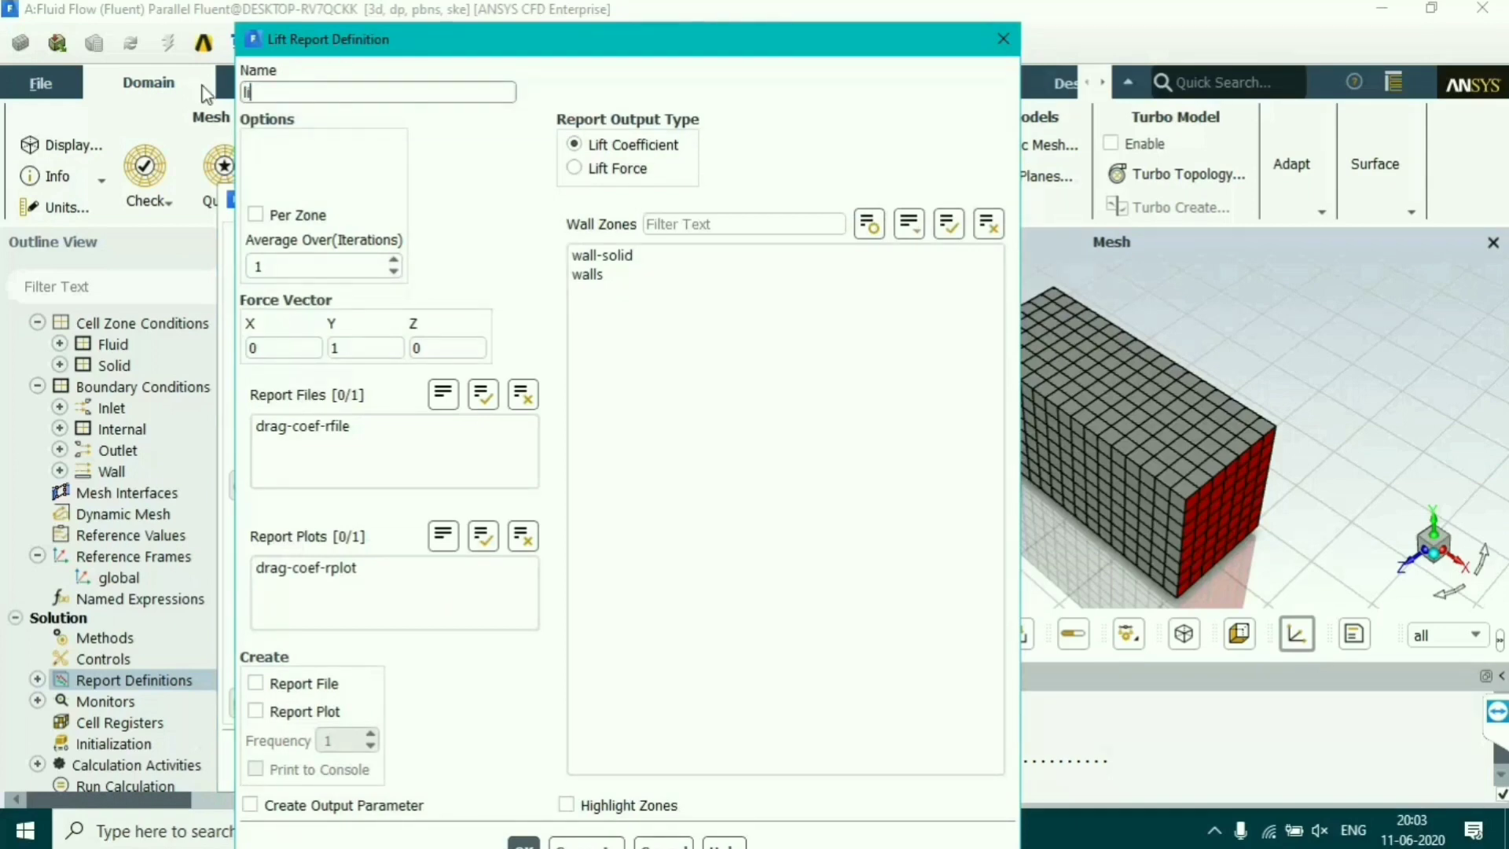
type("lift")
left_click(604, 255)
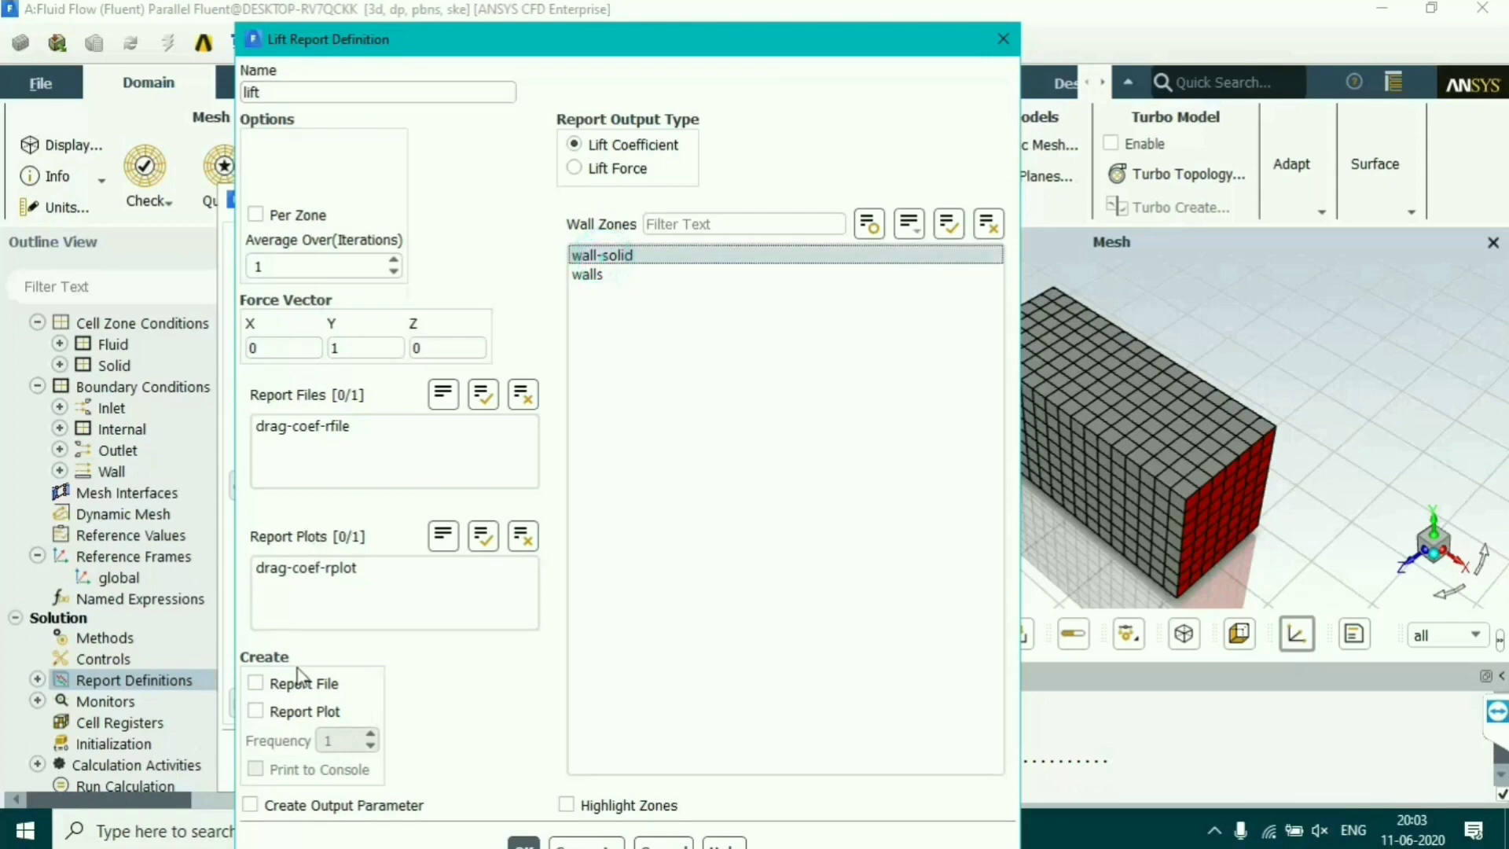
- Enable the report file, report plot and console printing for the lift report, save it and close the report definitions
left_click(256, 683)
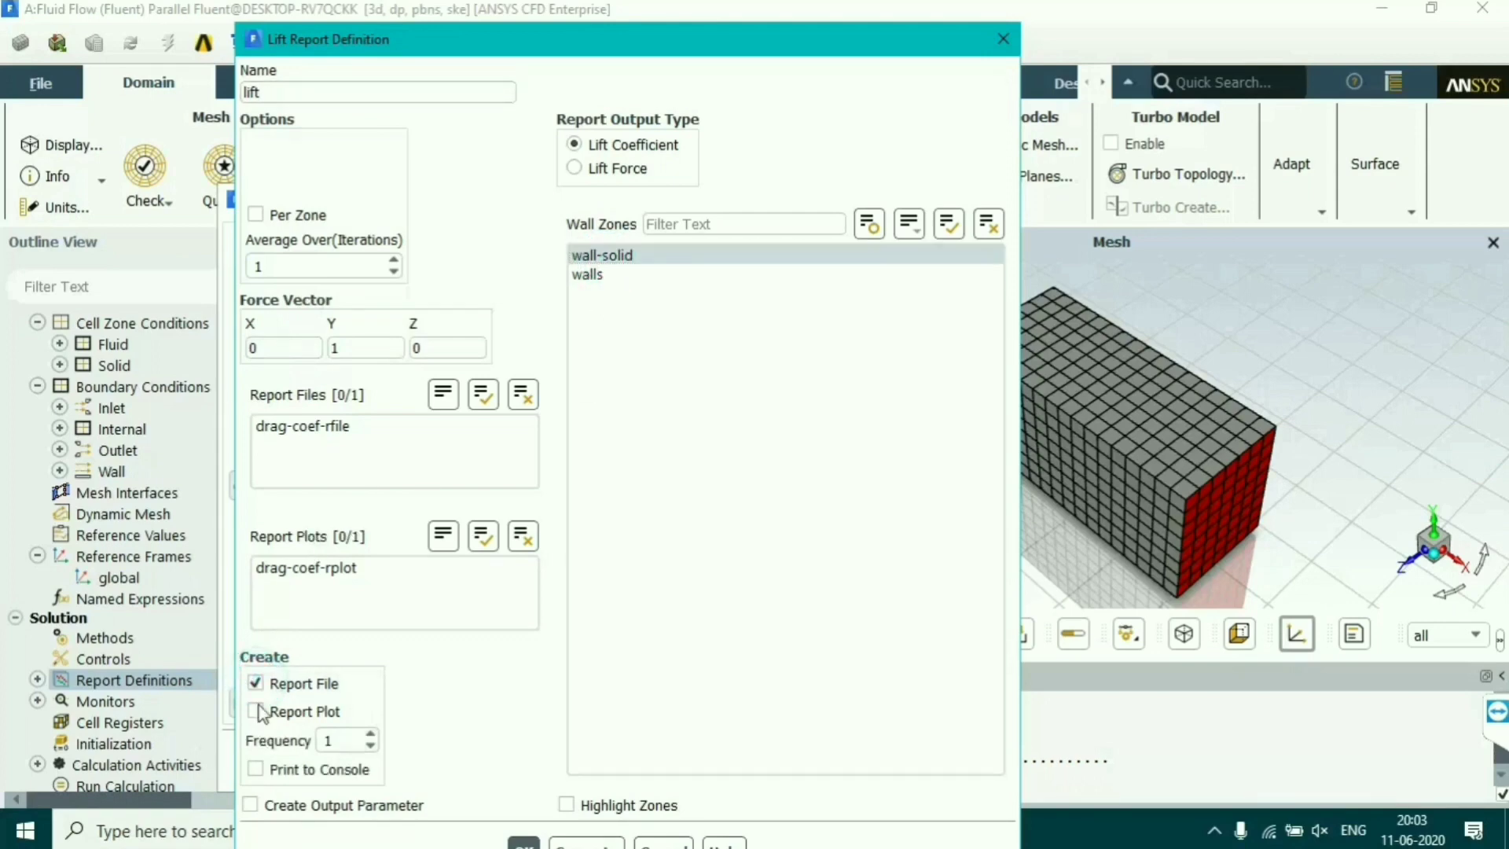
left_click(256, 711)
left_click(255, 769)
left_click(524, 842)
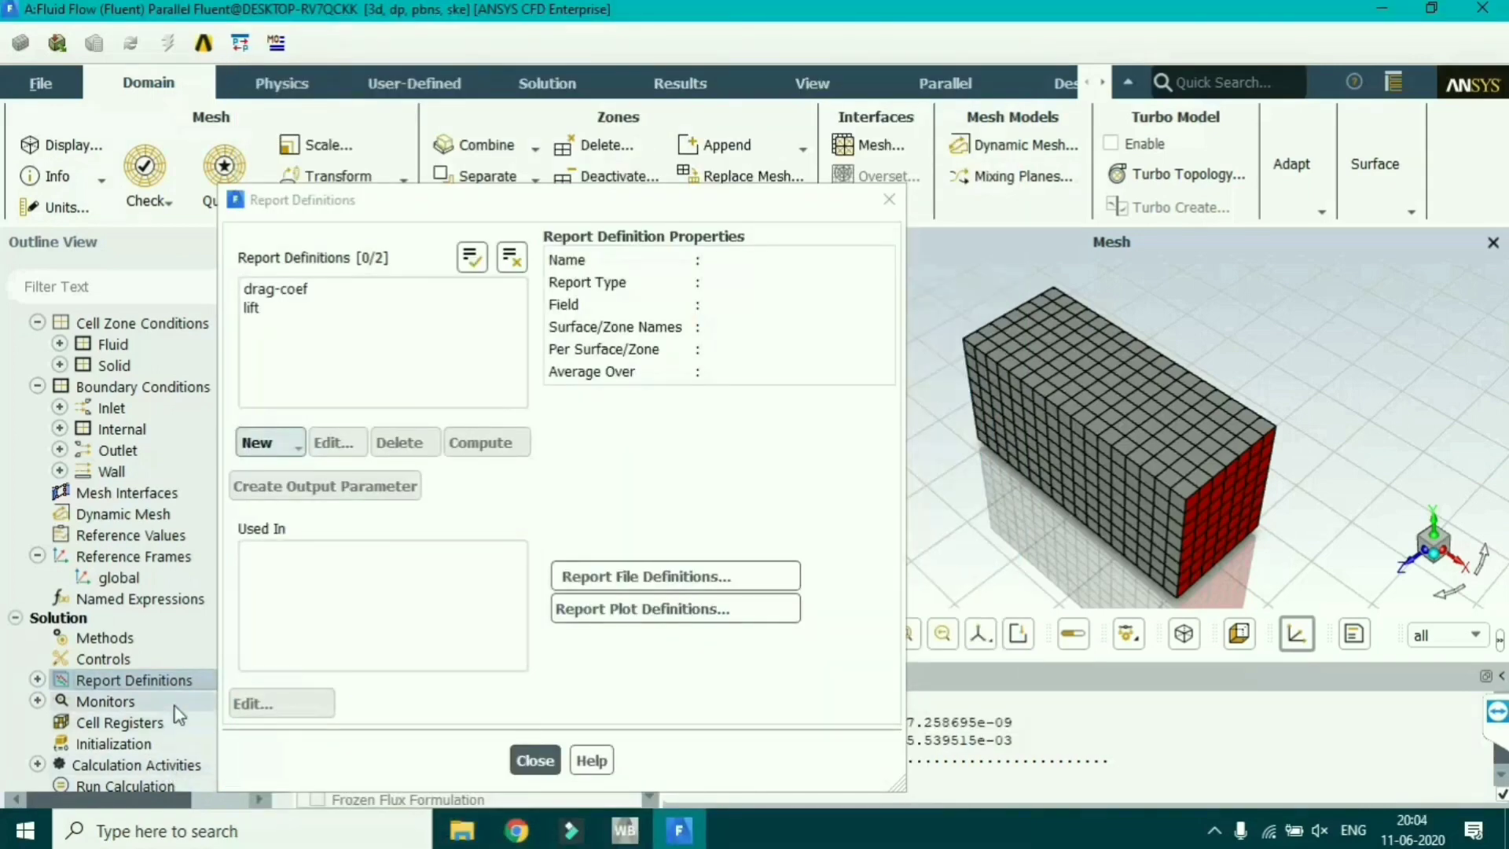
left_click(140, 743)
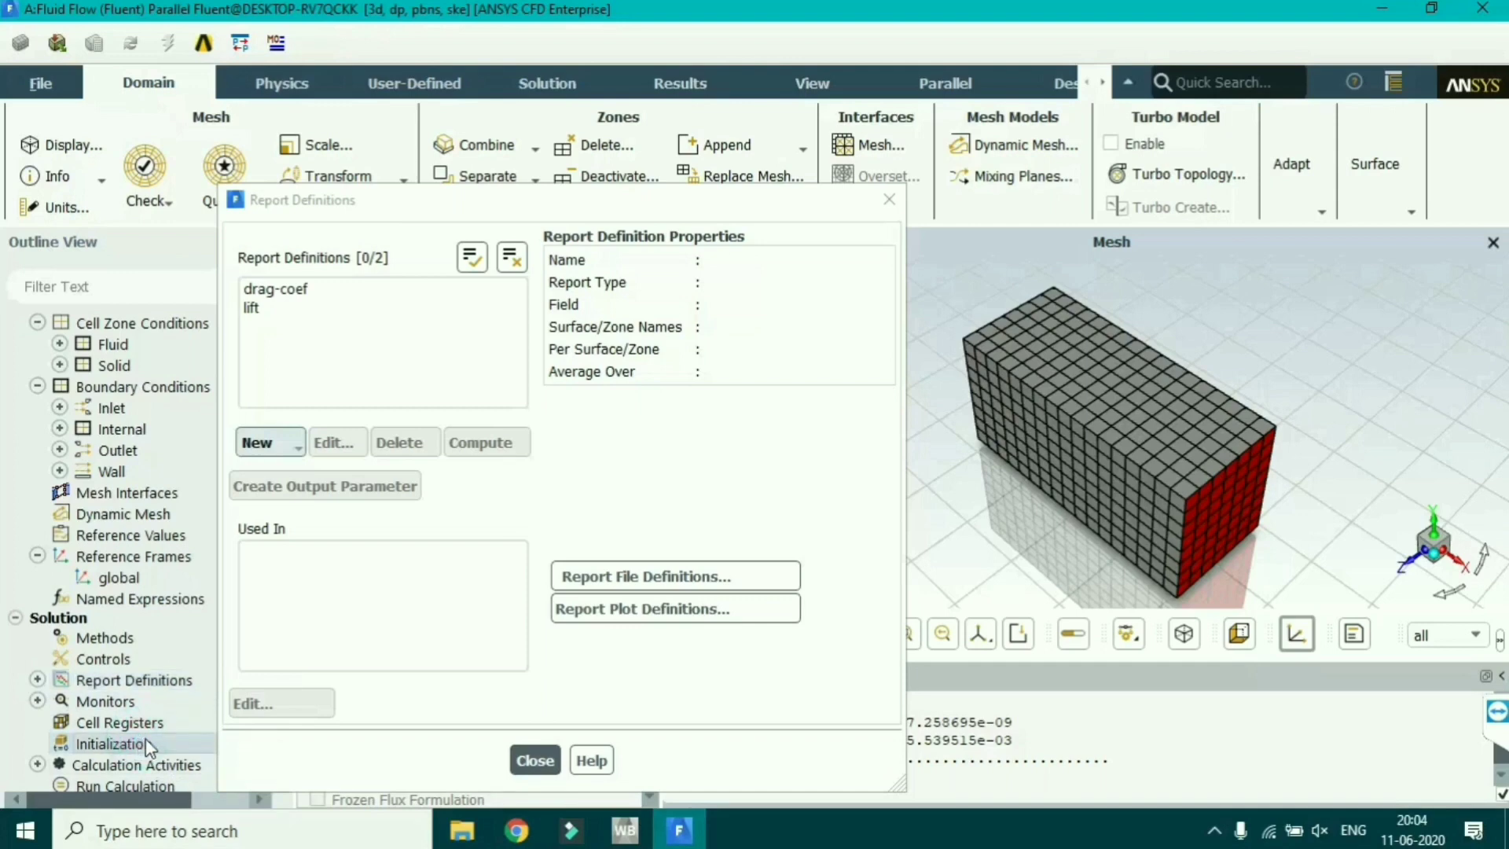
left_click(535, 760)
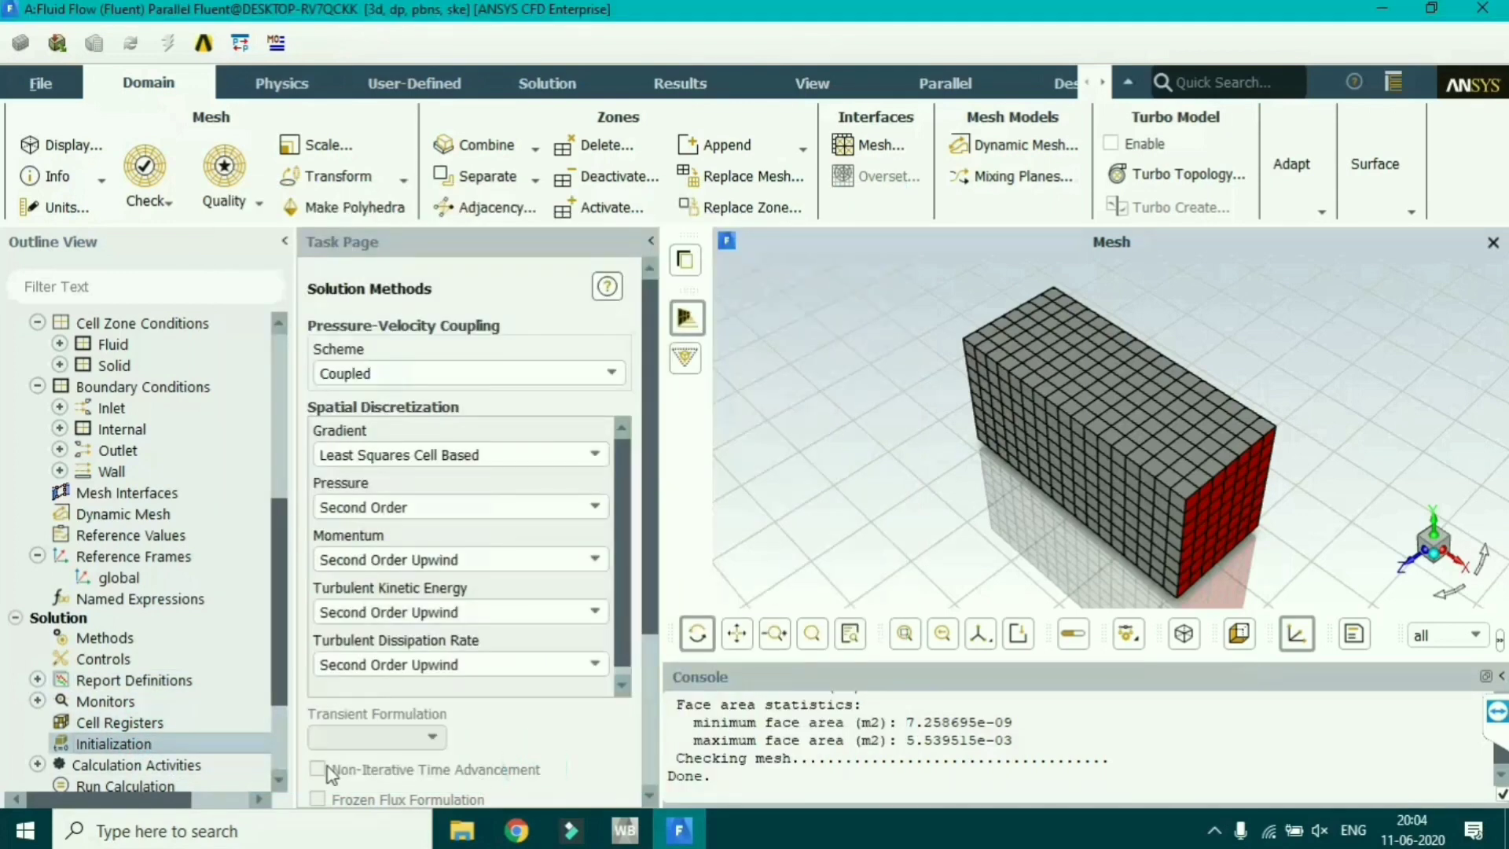
- Configure the calculation run with 1000 iterations and a User-Specified time step method
double_click(167, 744)
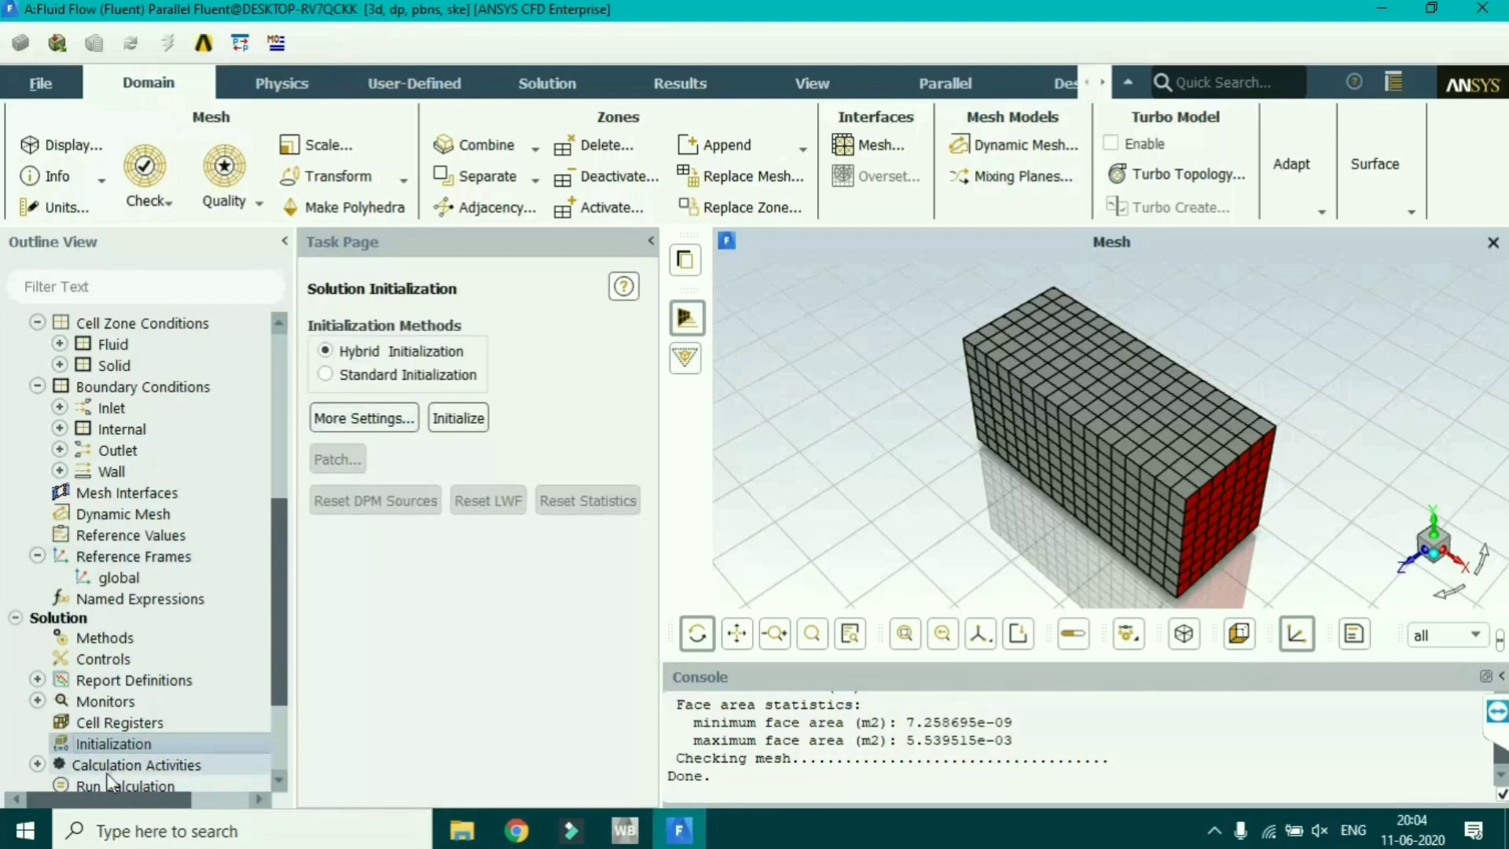
double_click(126, 787)
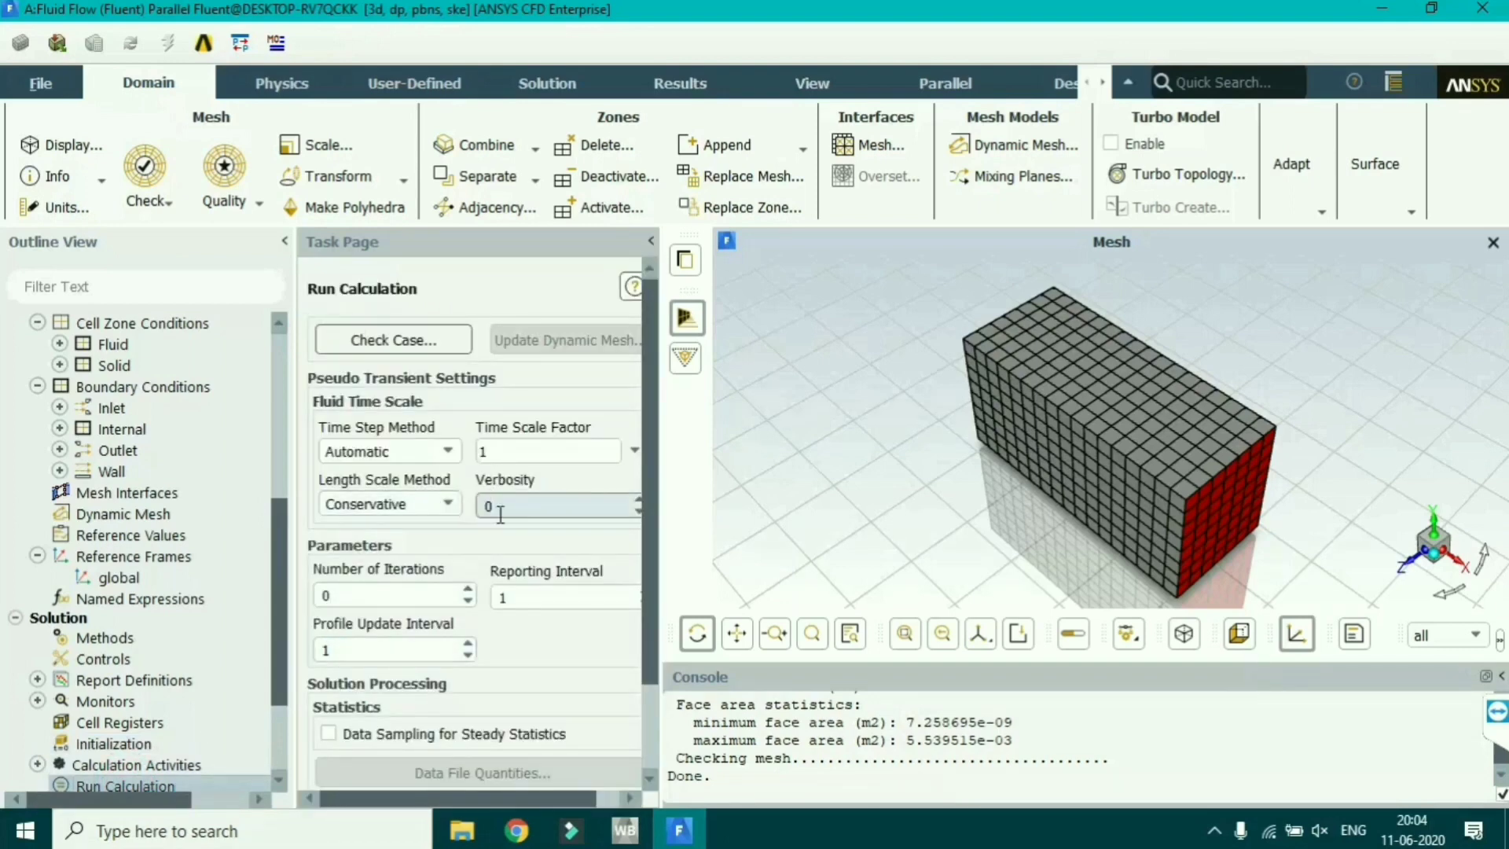
left_click(403, 595)
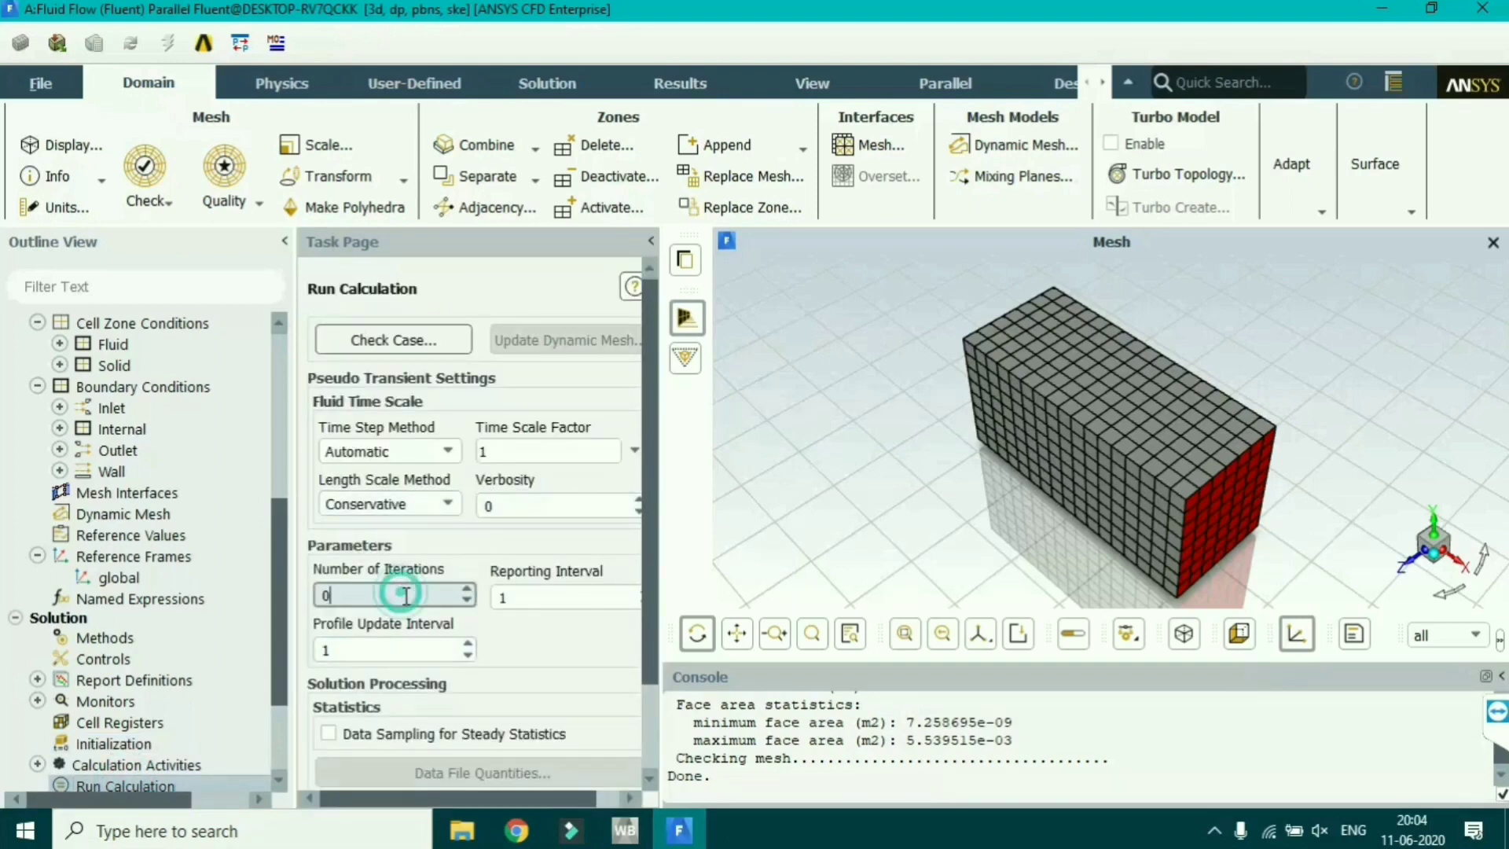
left_click(375, 595)
type("1000")
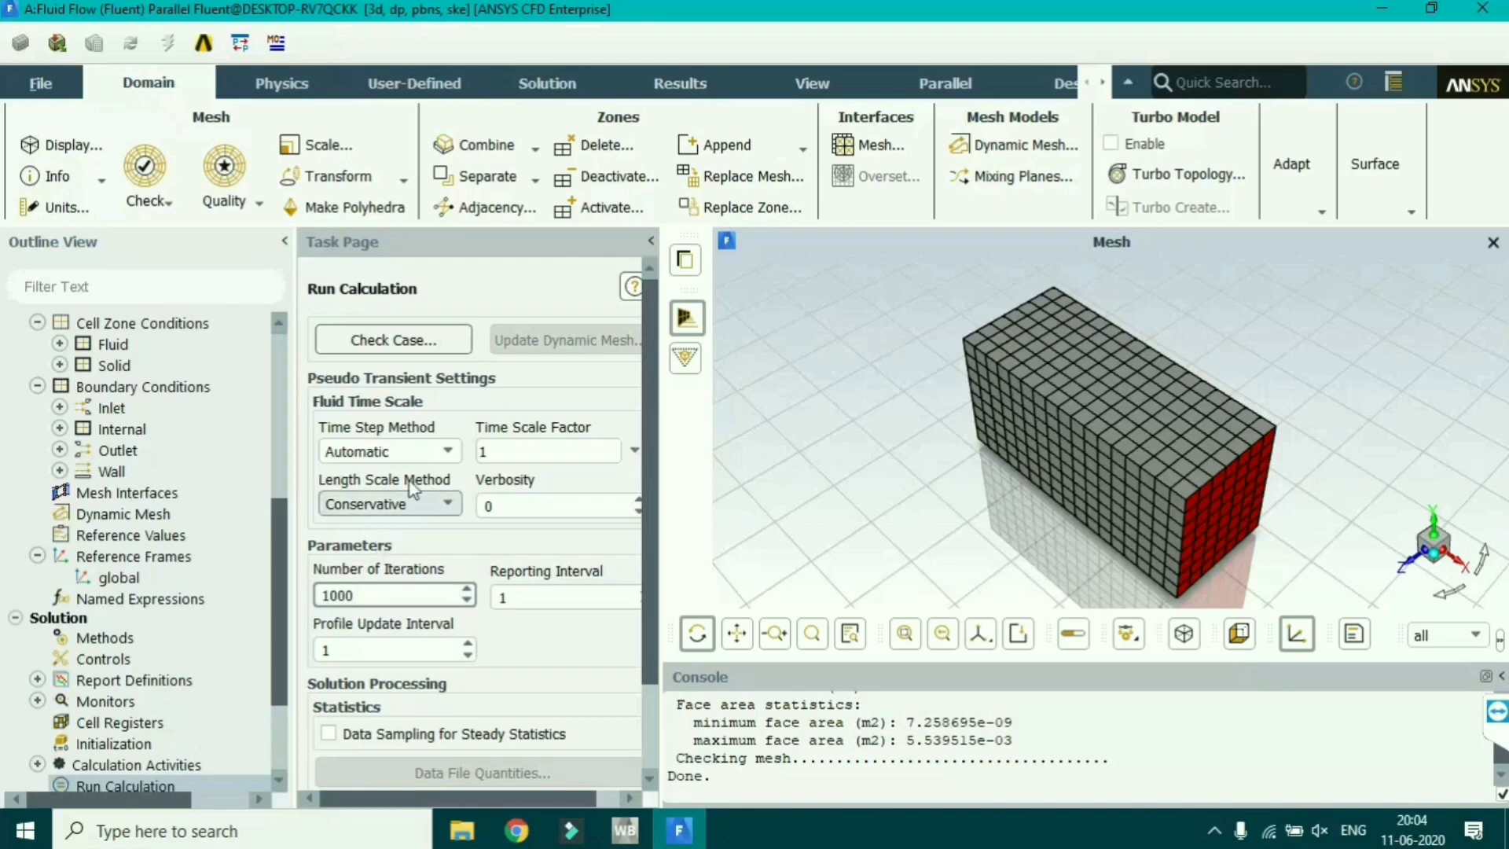
left_click(445, 452)
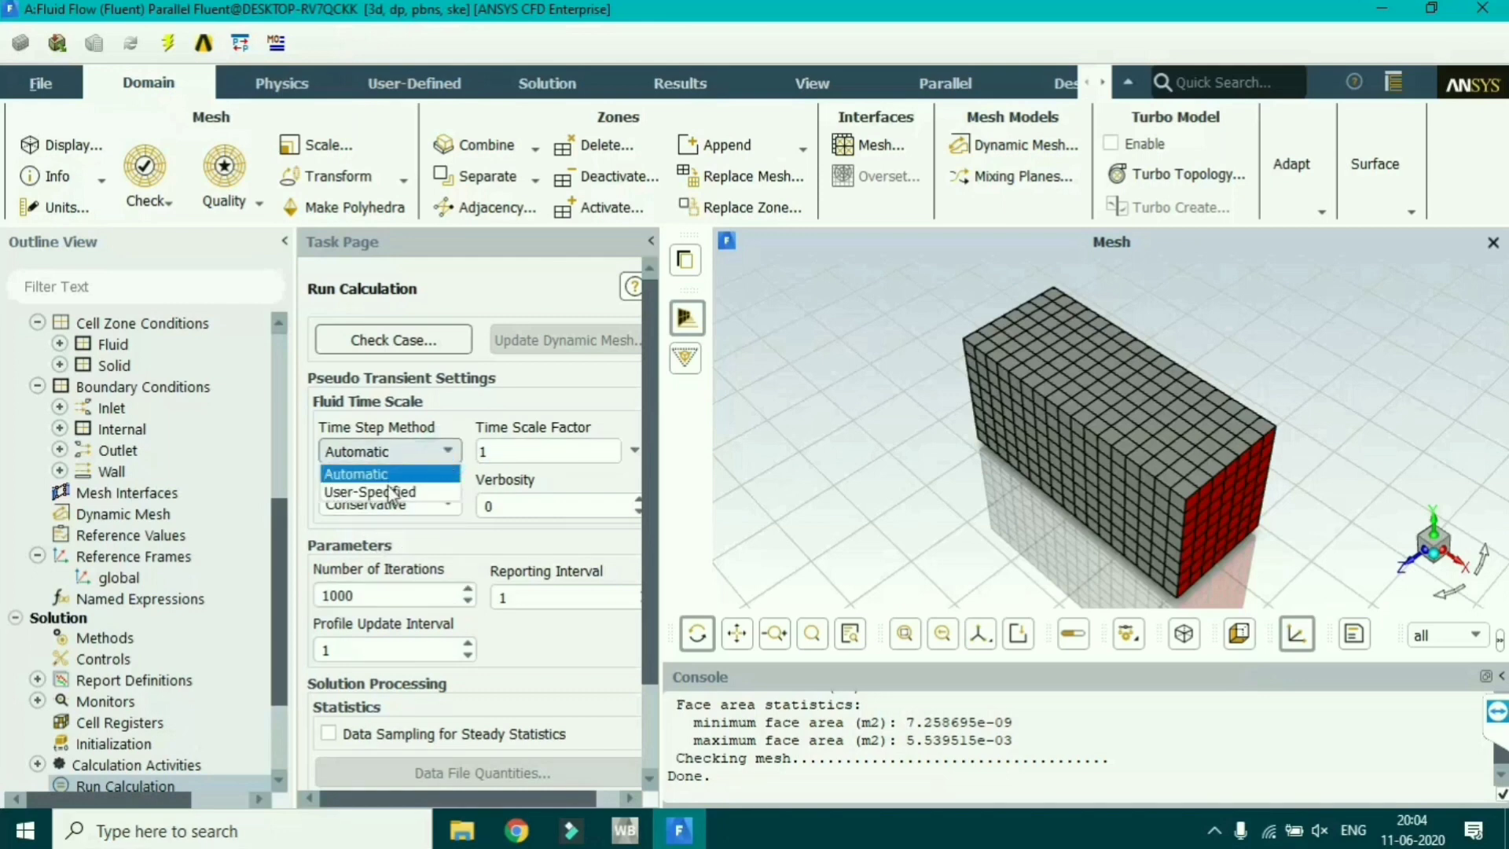
left_click(391, 492)
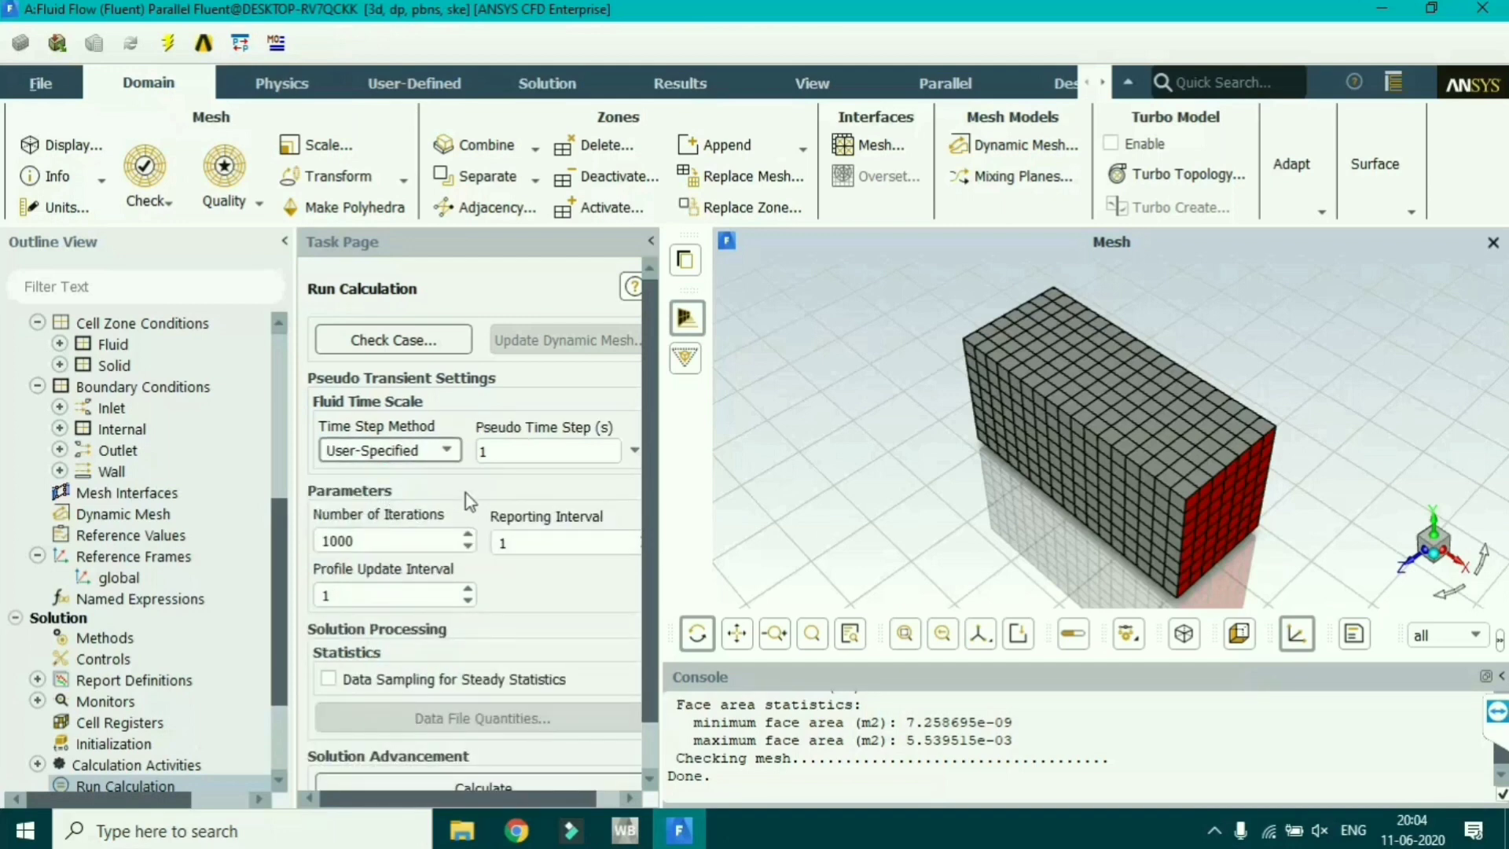
- Run the calculation with initialization of the case, and show the scaled residuals plot once it finishes
left_click(484, 784)
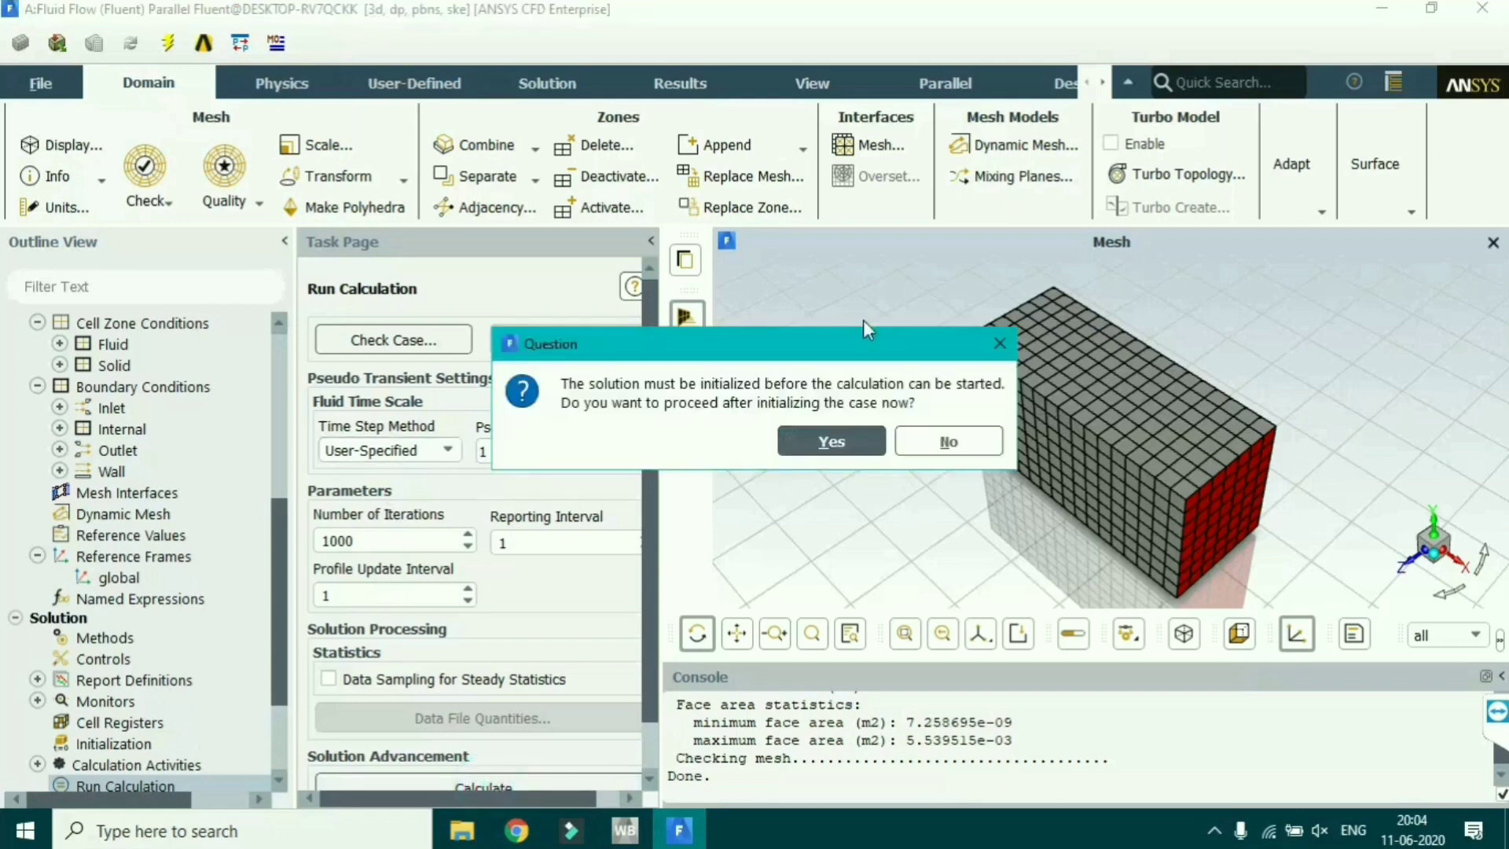
left_click(860, 437)
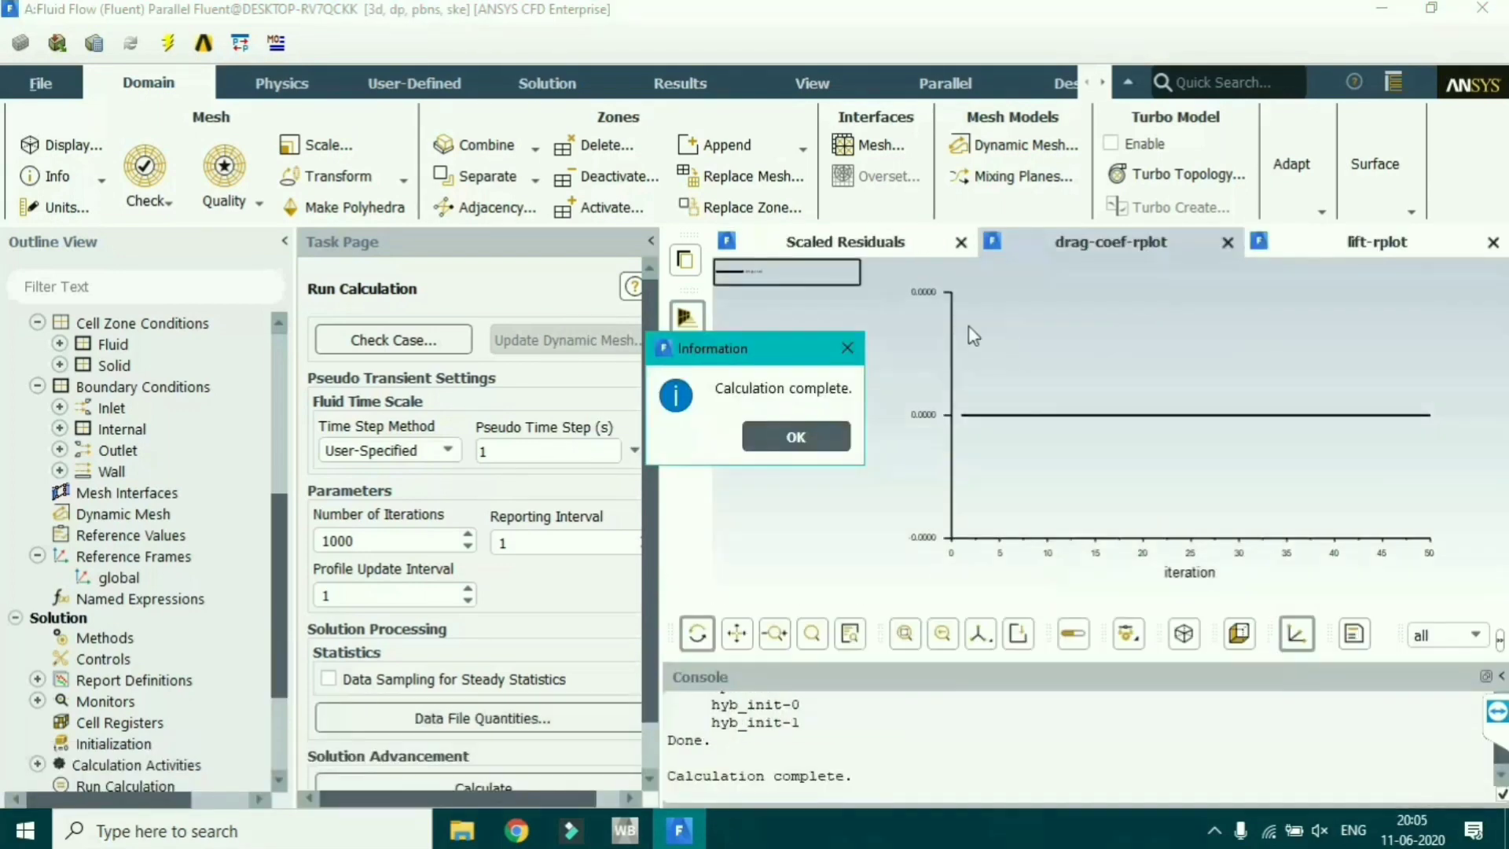
left_click(795, 436)
left_click(903, 241)
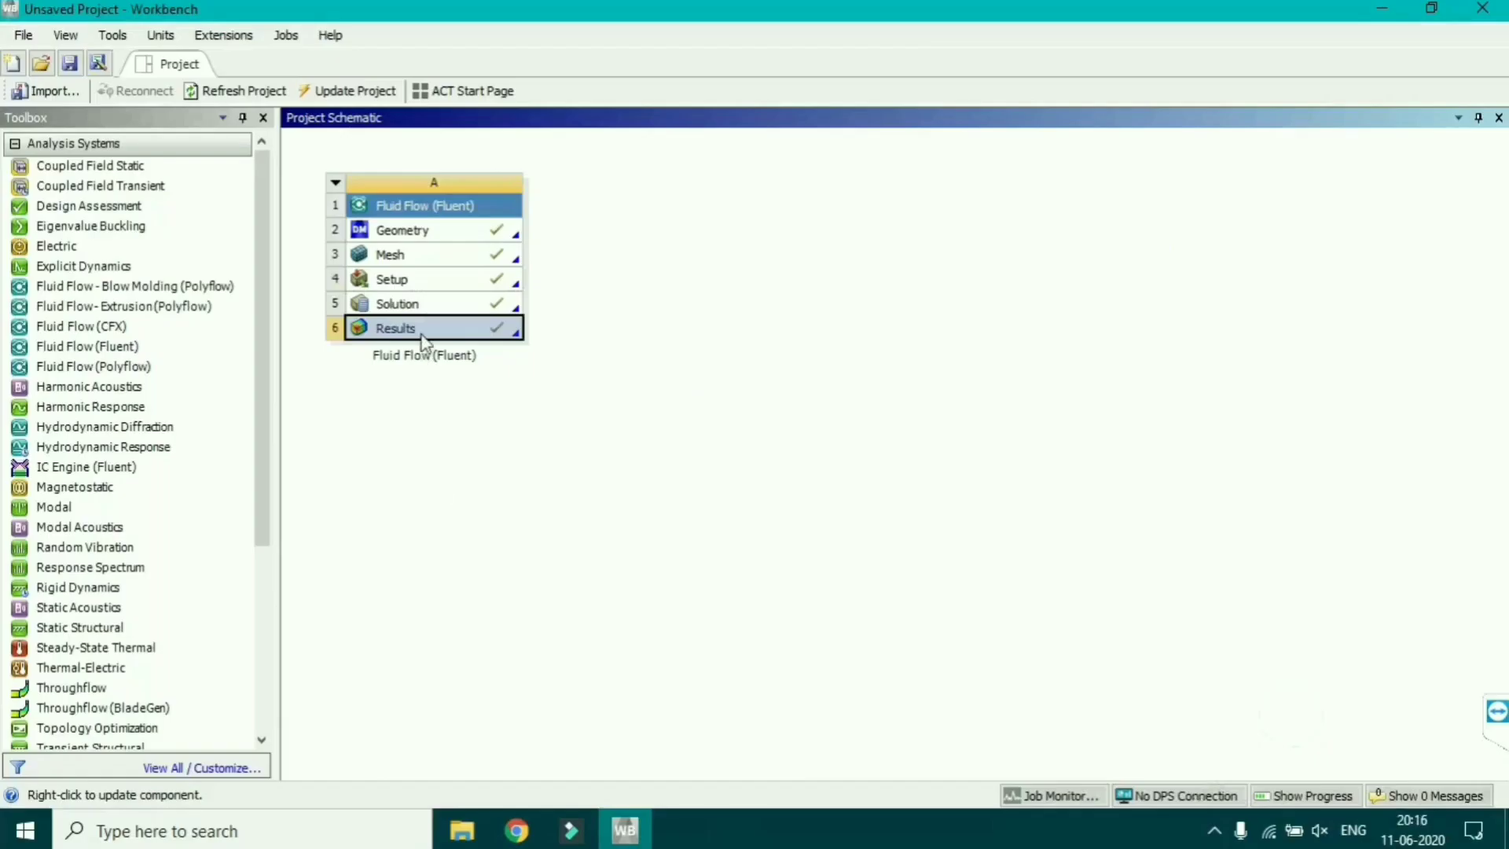
- Open the Results cell in CFD-Post and create an isosurface of variable X at 0 m across all domains
double_click(425, 334)
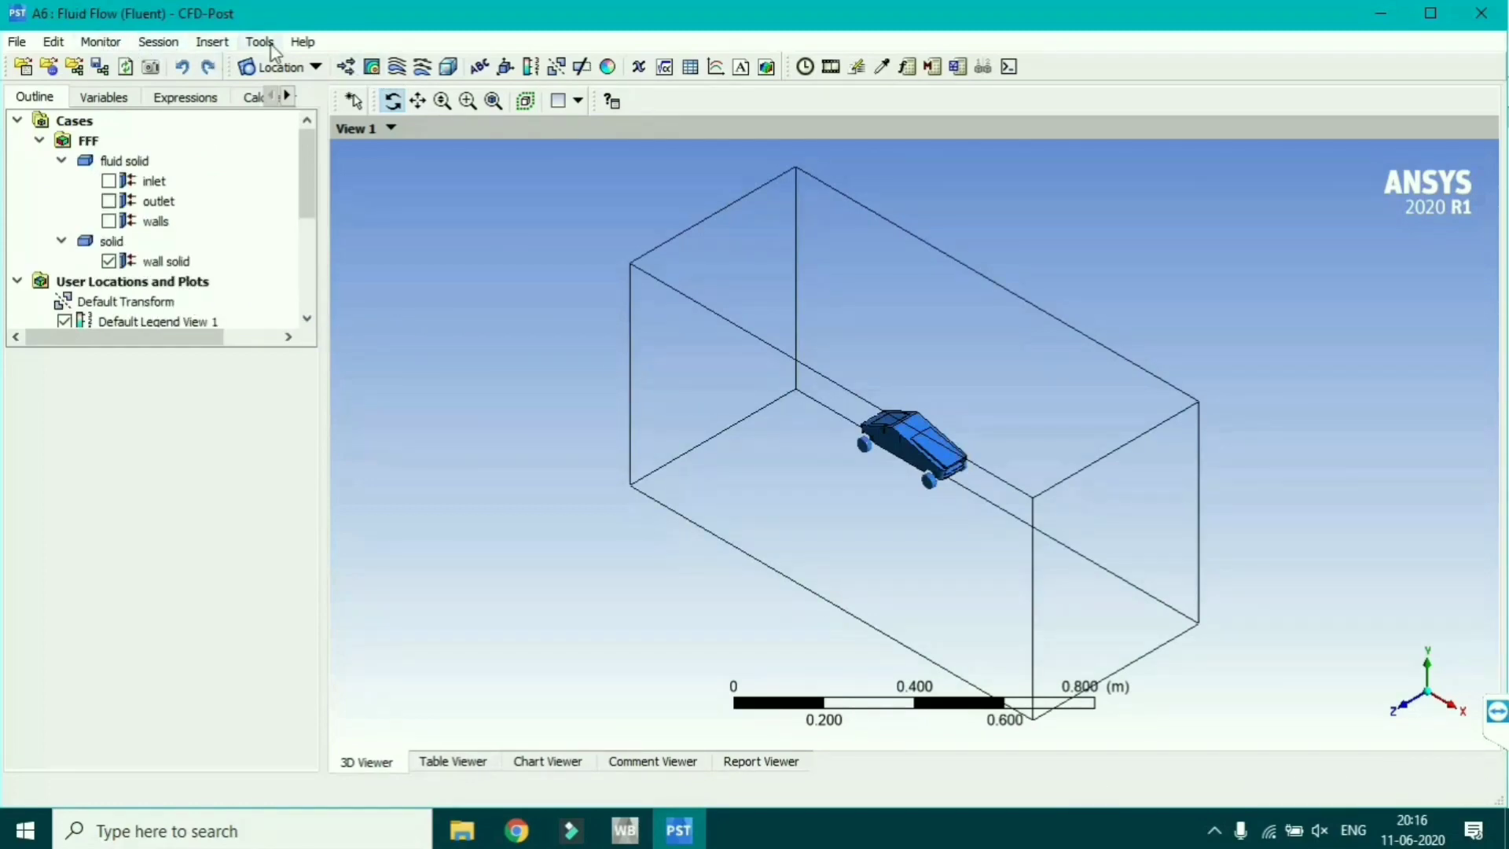
left_click(315, 67)
left_click(300, 218)
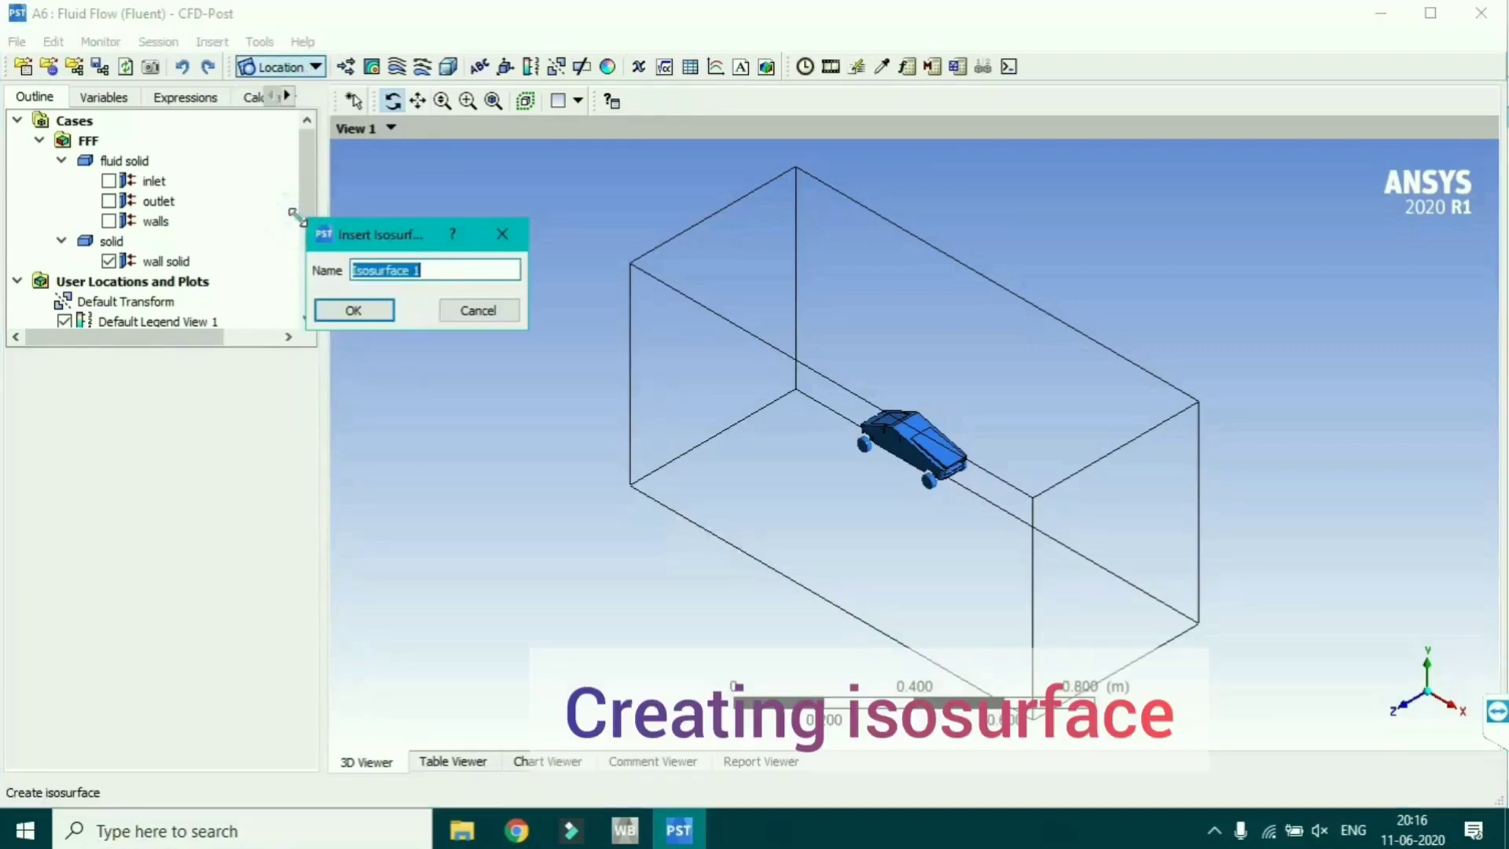
left_click(355, 309)
left_click(228, 475)
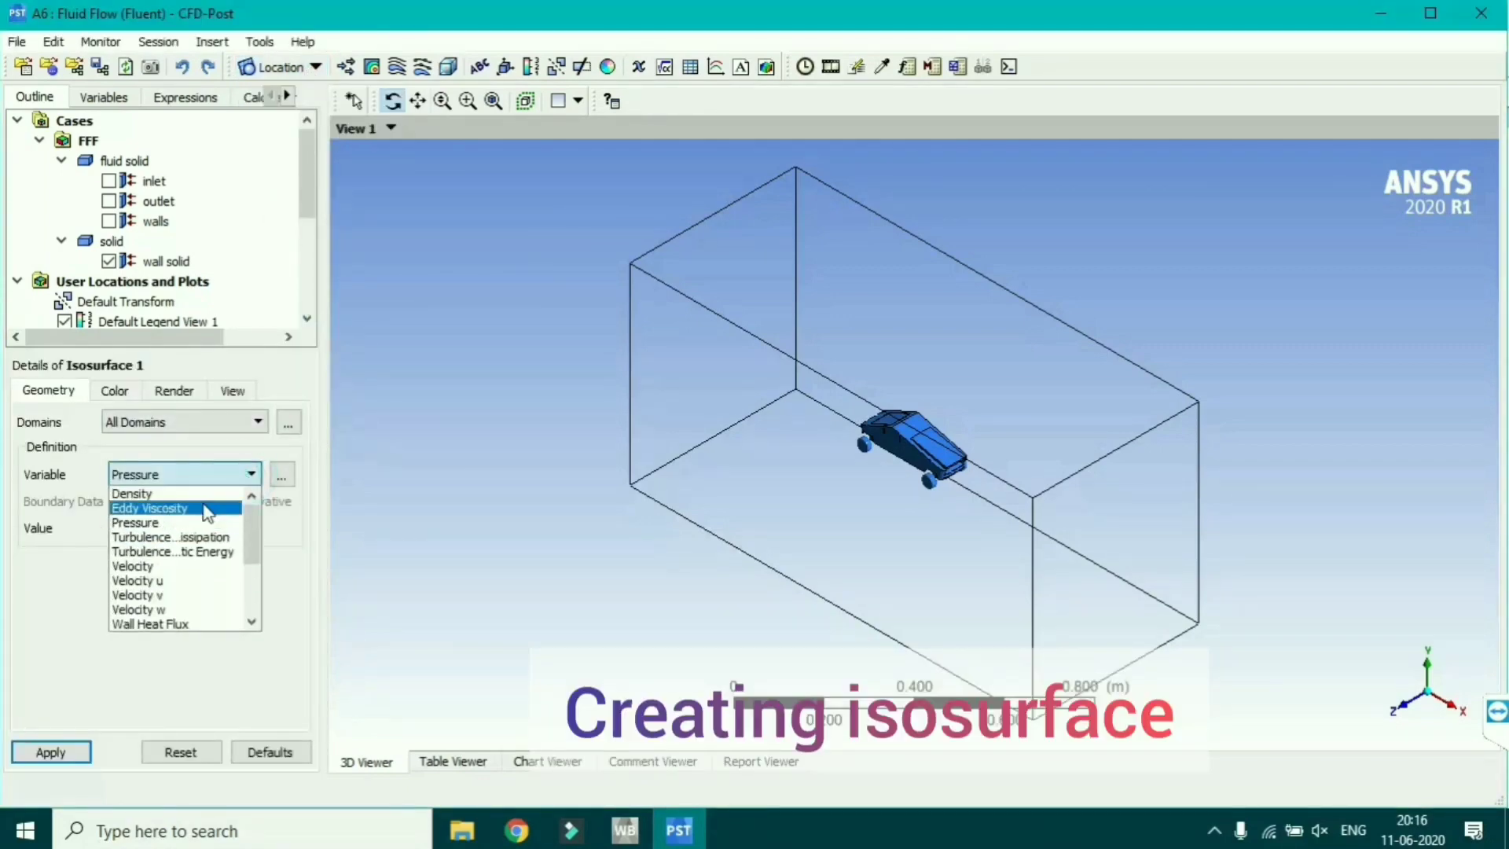
scroll(169, 562, "down", 5)
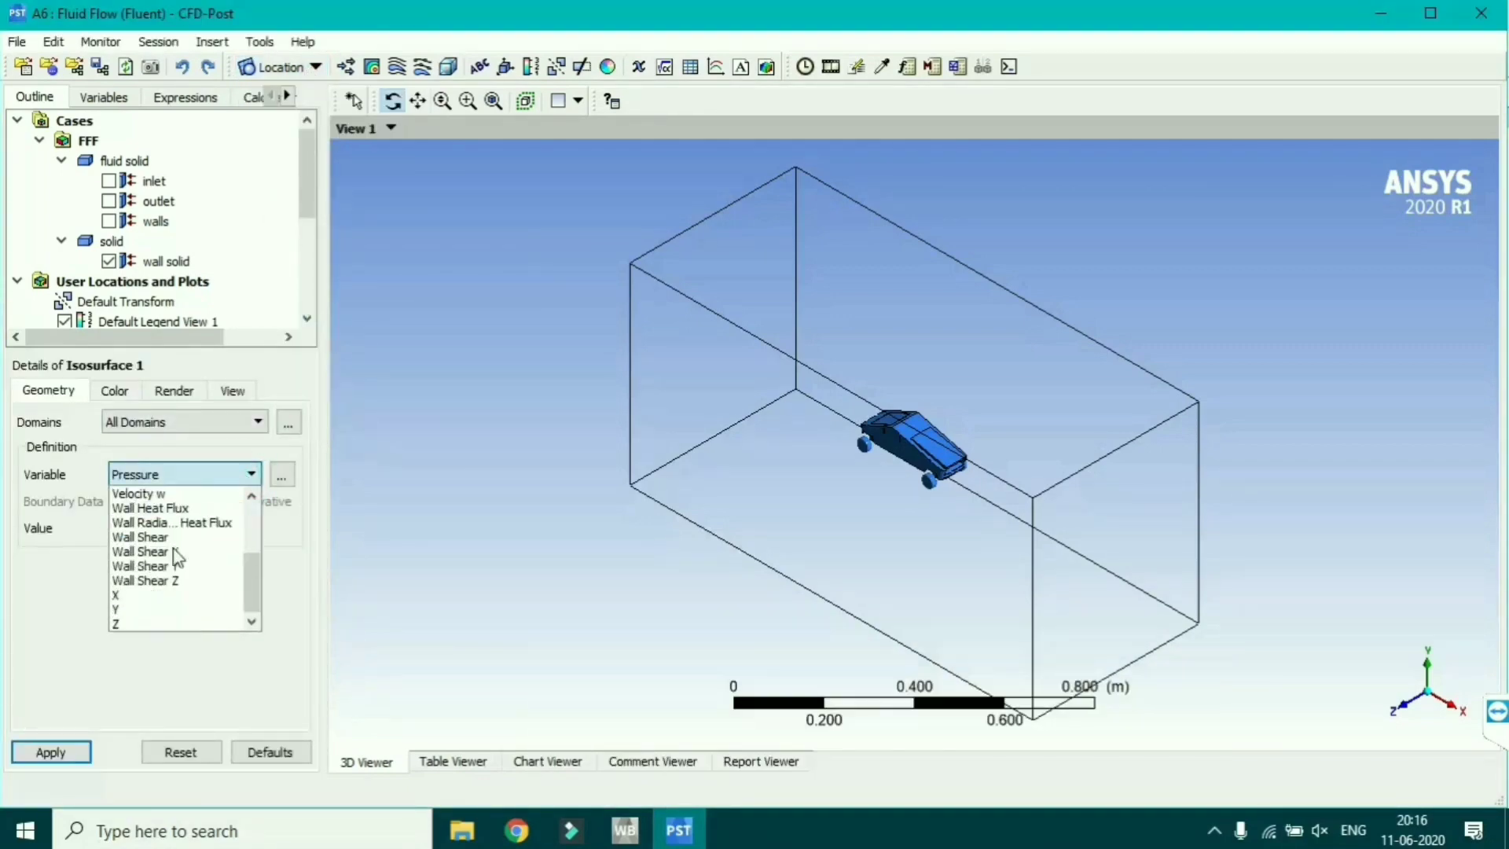
left_click(140, 595)
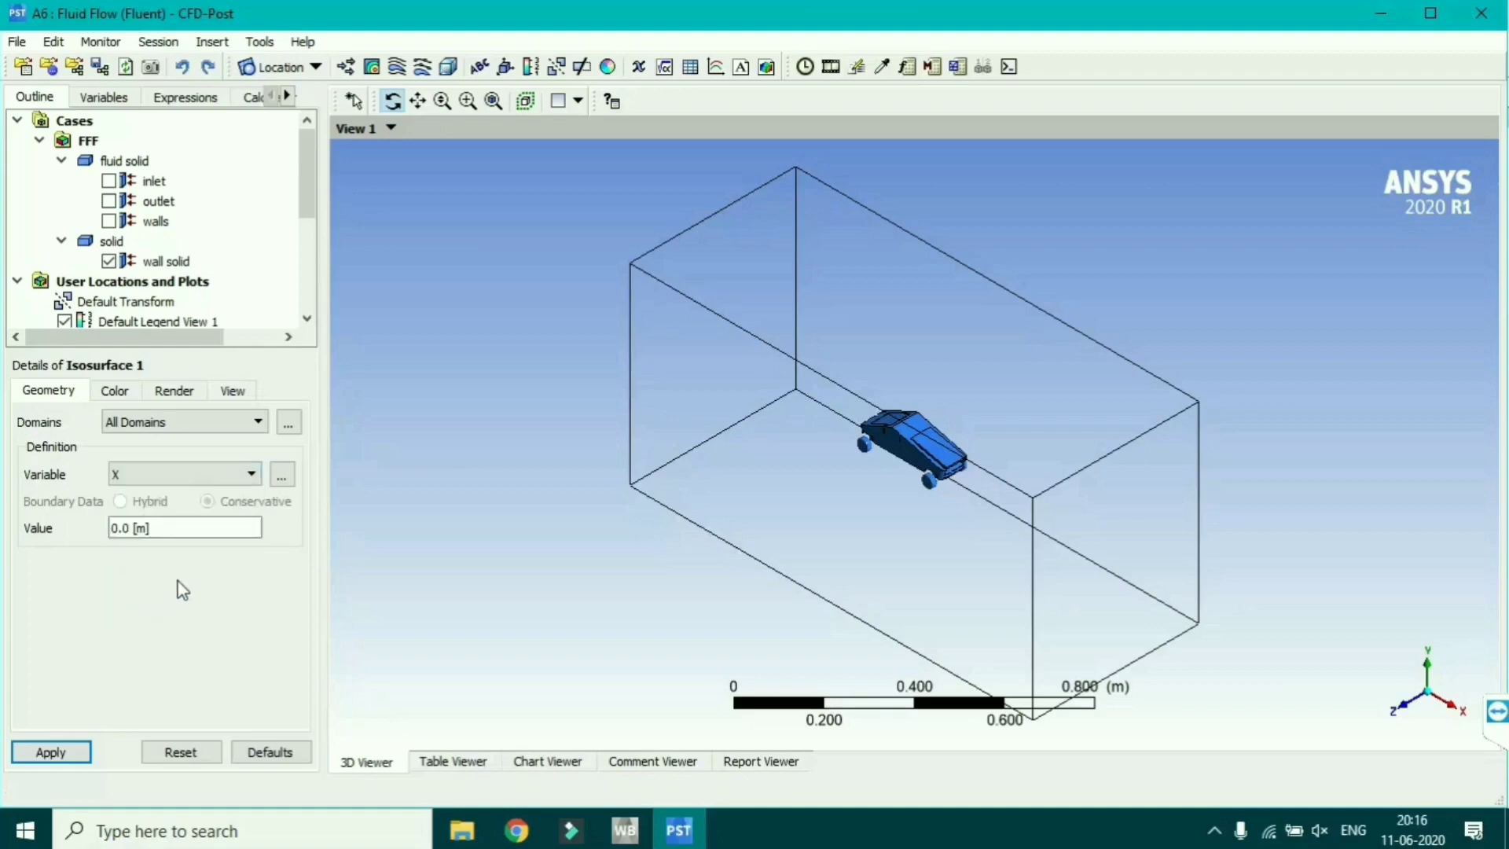
left_click(150, 528)
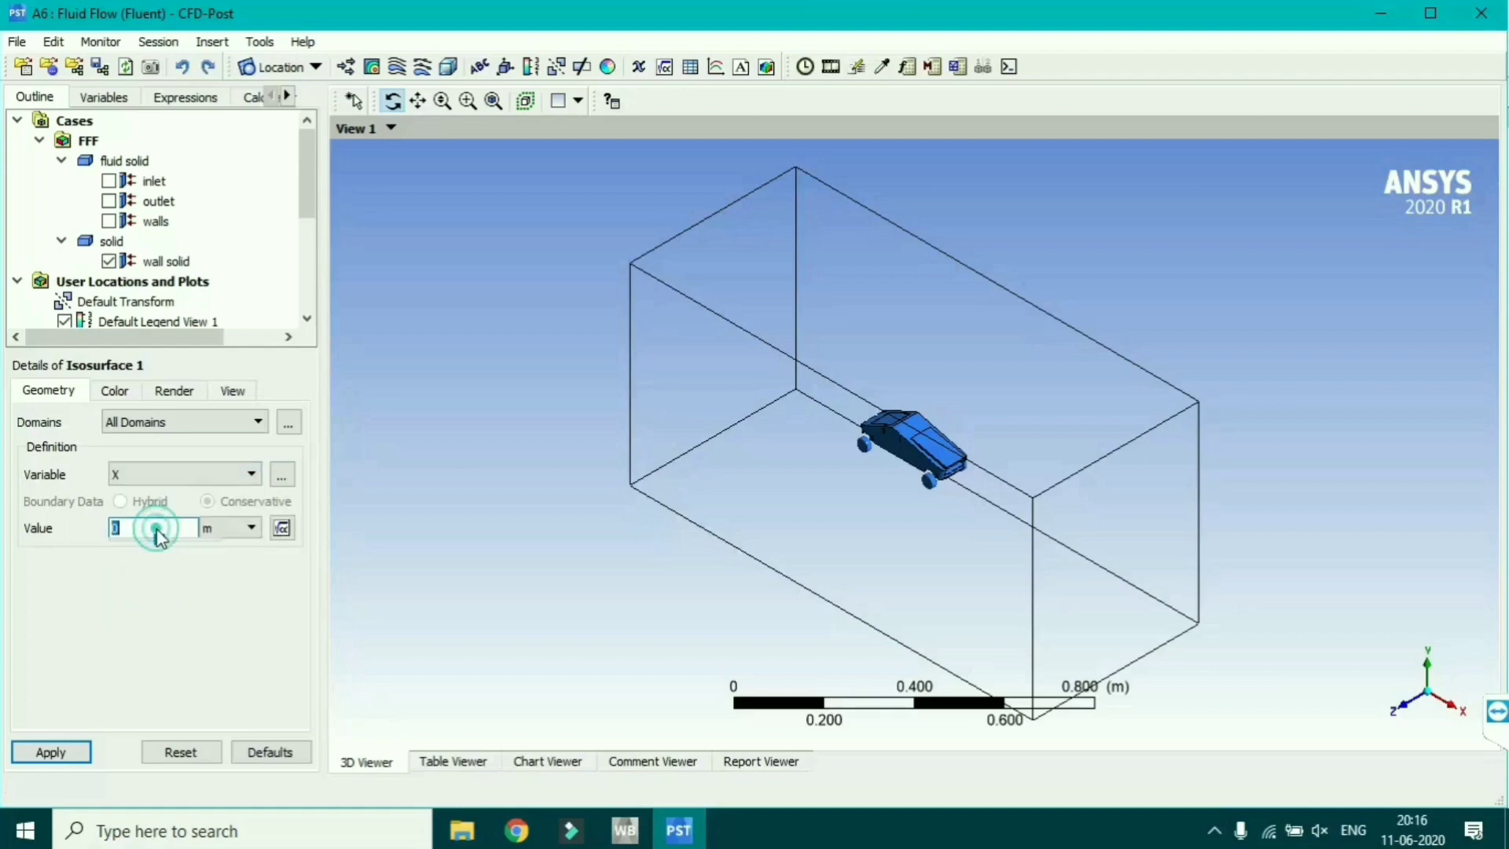
left_click(50, 752)
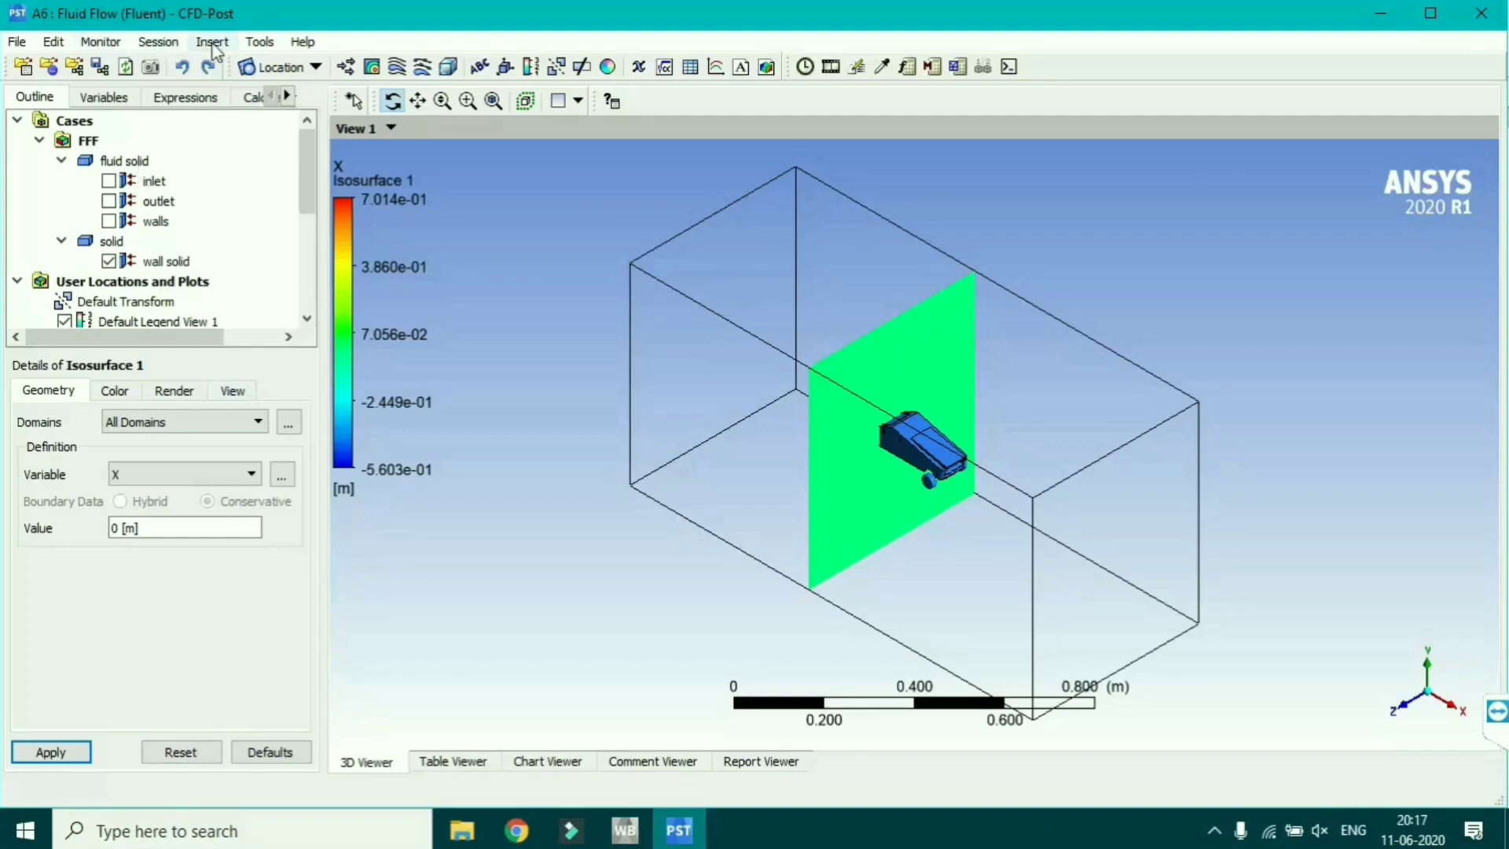
- Insert a vector plot of the Velocity variable located on Isosurface 1
left_click(346, 67)
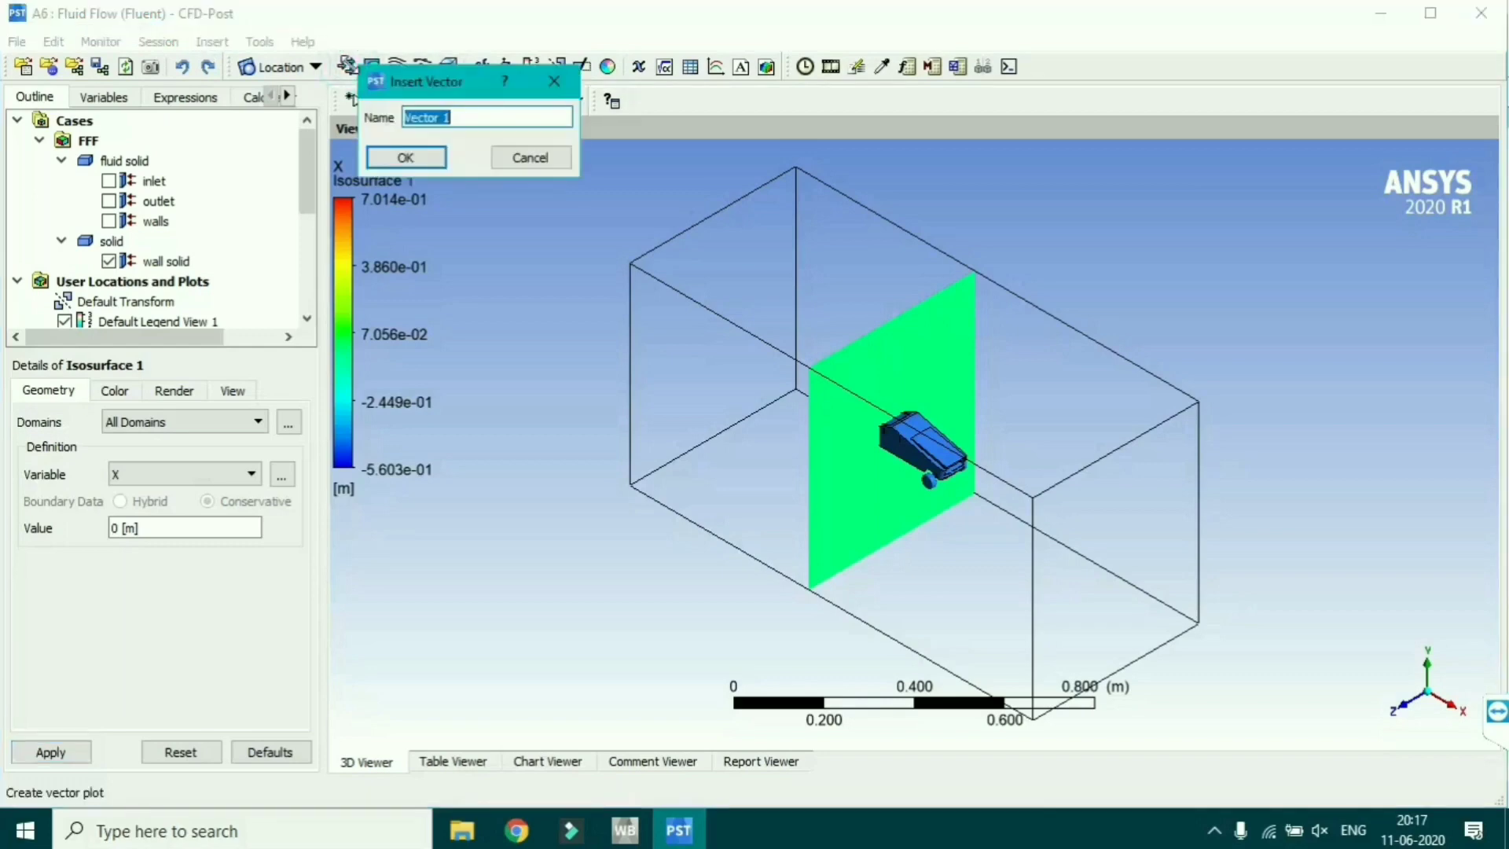
left_click(397, 155)
left_click(281, 474)
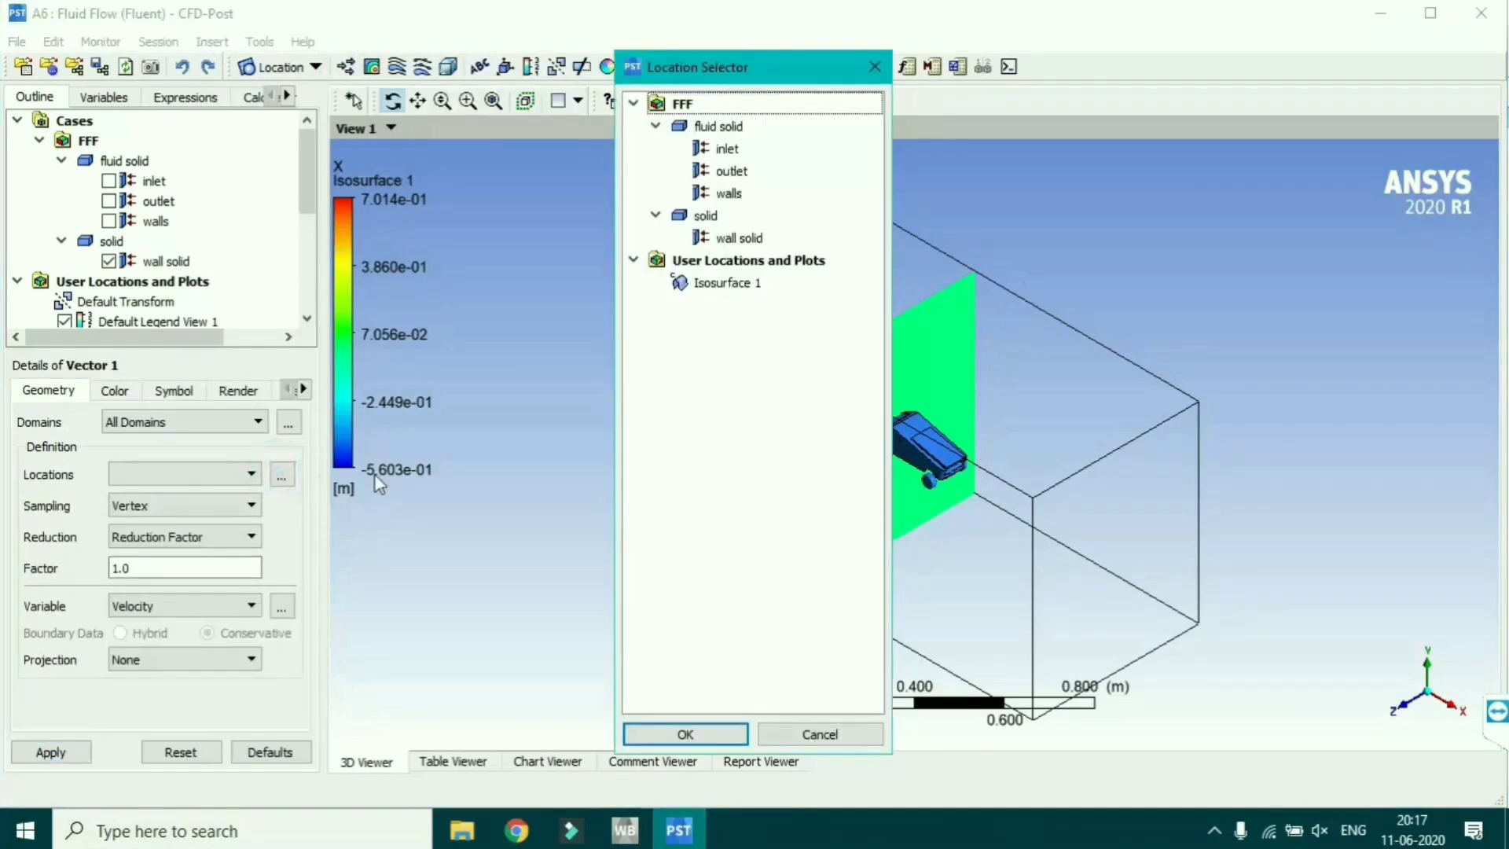
left_click(697, 283)
left_click(680, 736)
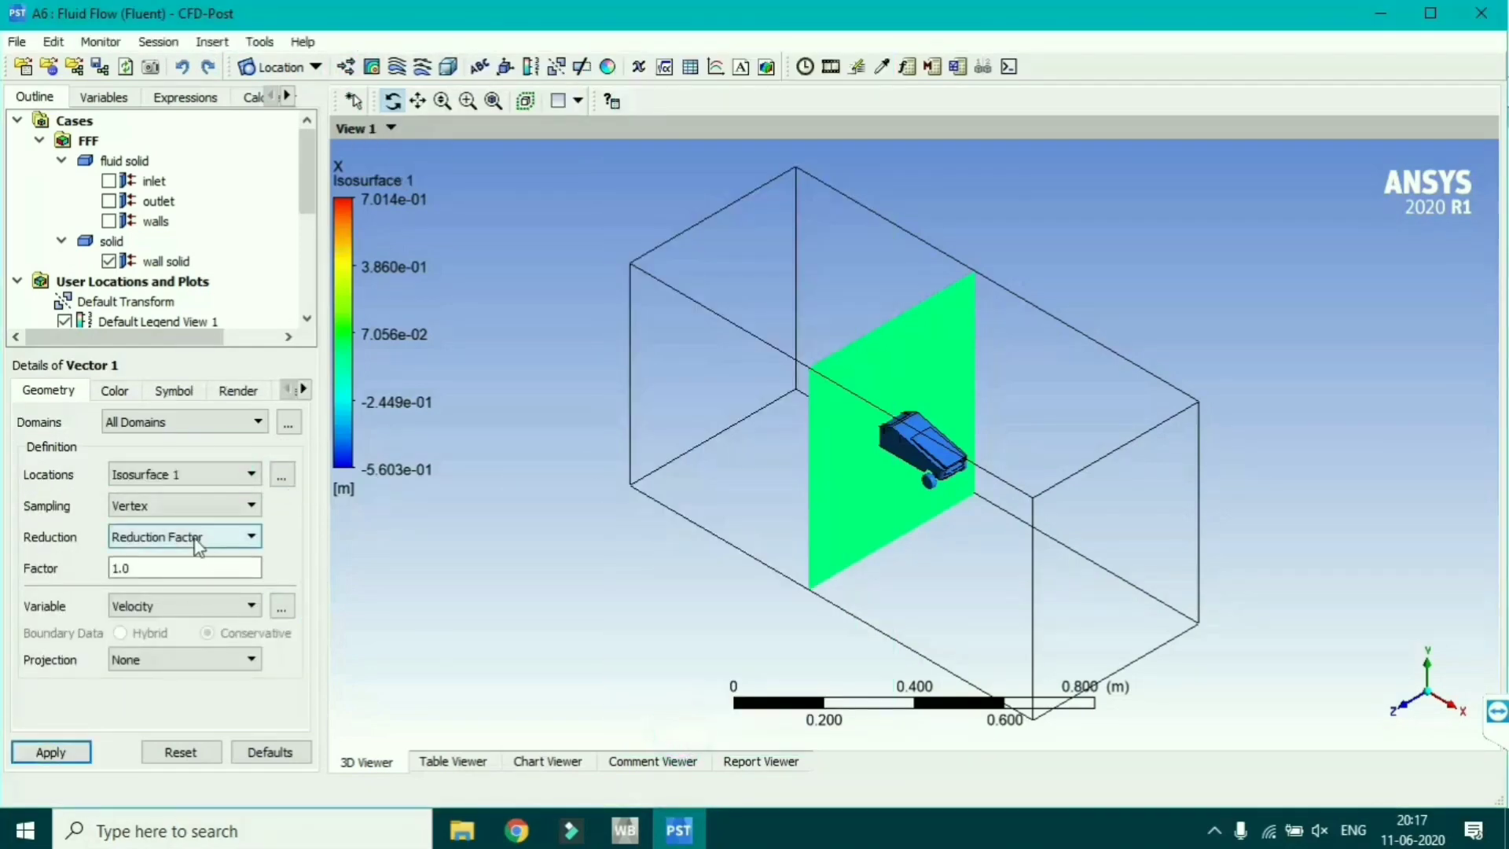
left_click(52, 752)
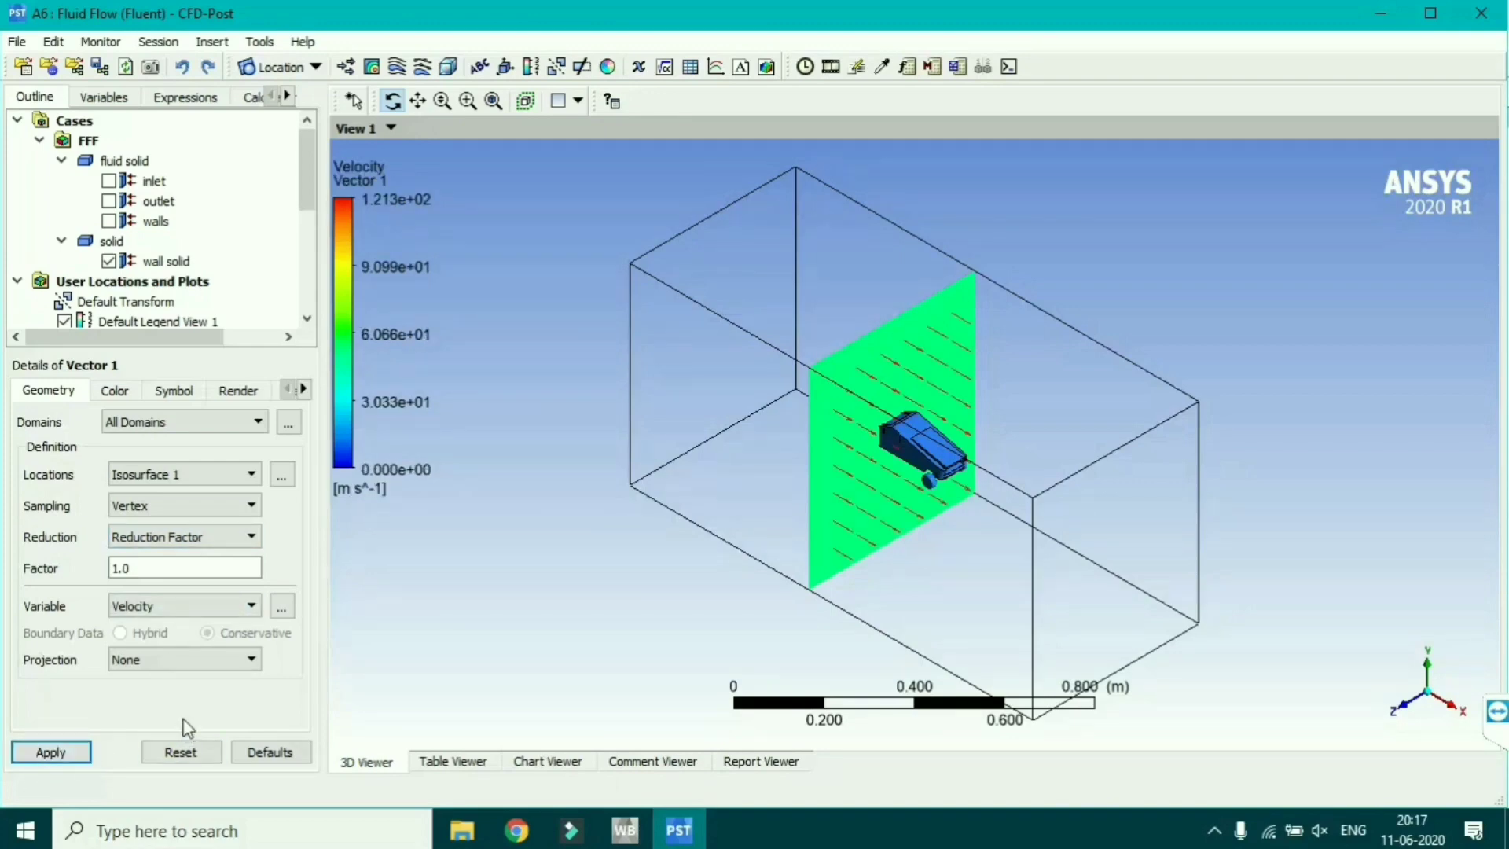
left_click(205, 606)
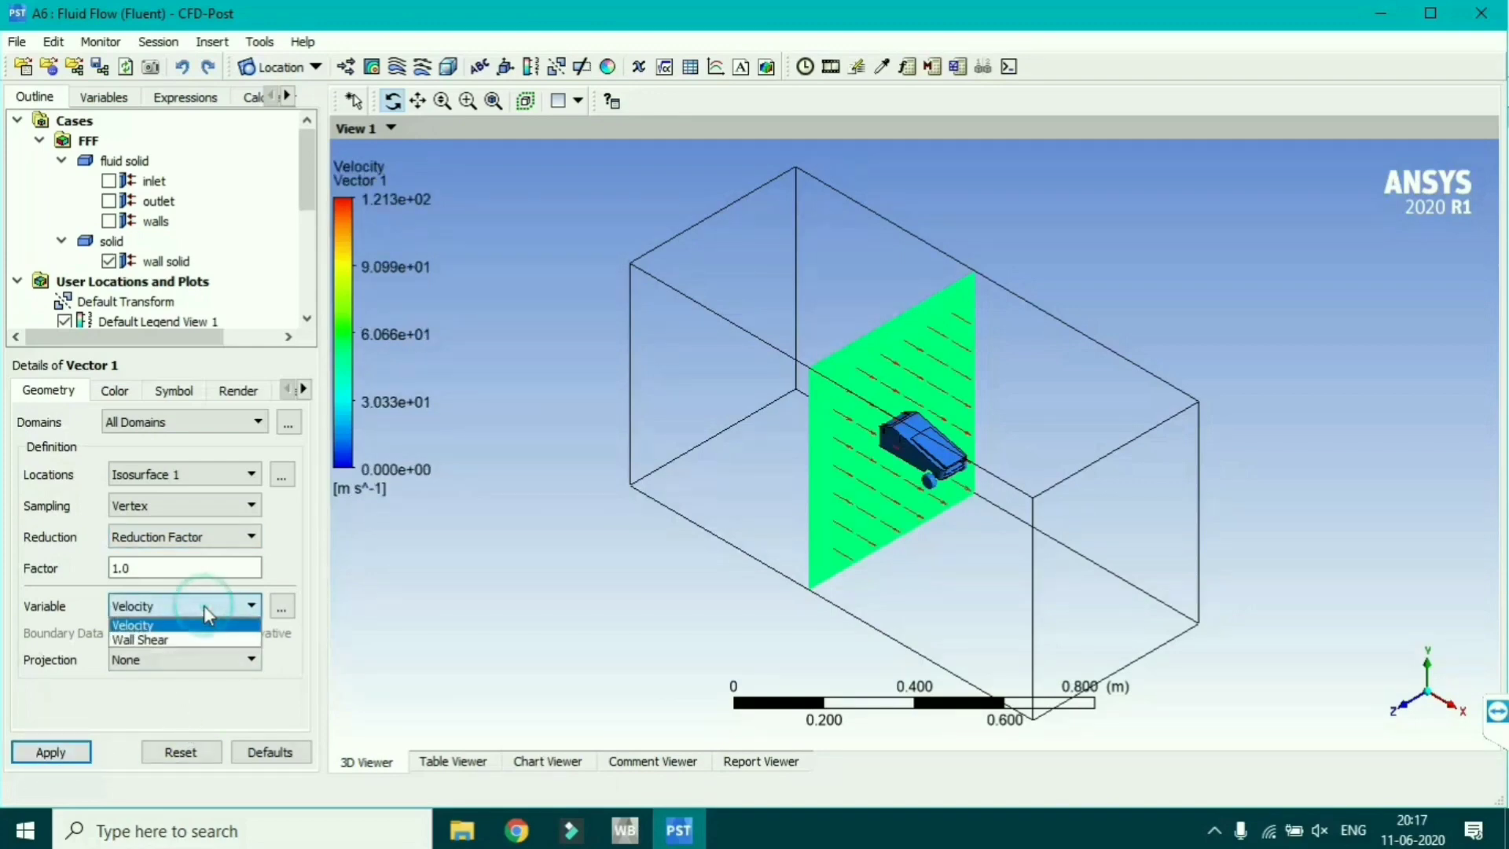
left_click(274, 676)
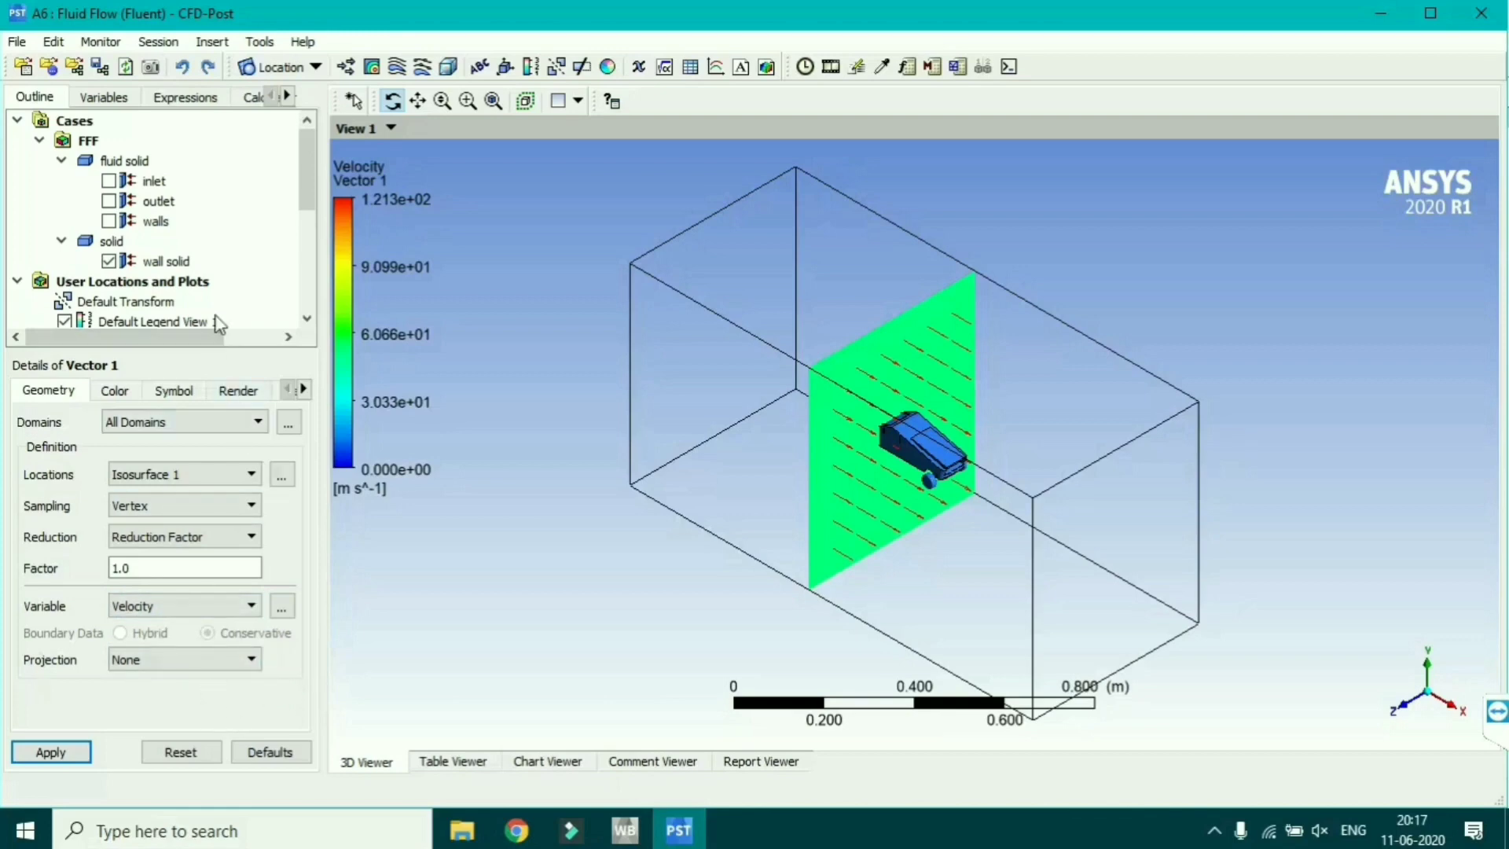
- Insert a contour plot of Pressure on Isosurface 1 with the Global range and 11 contours
left_click_drag(310, 194, 311, 261)
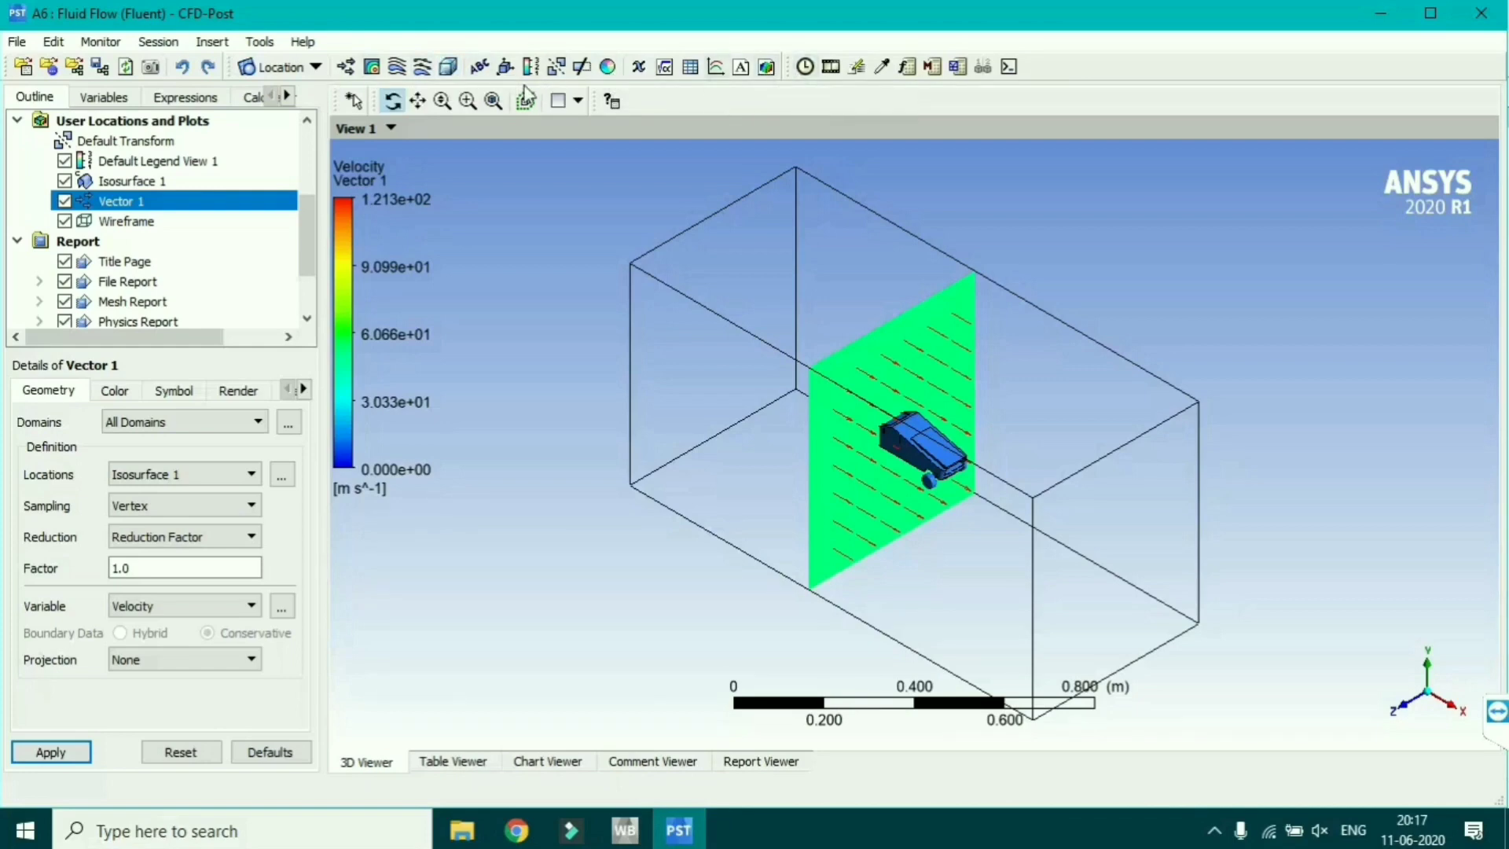
left_click(373, 66)
left_click(452, 167)
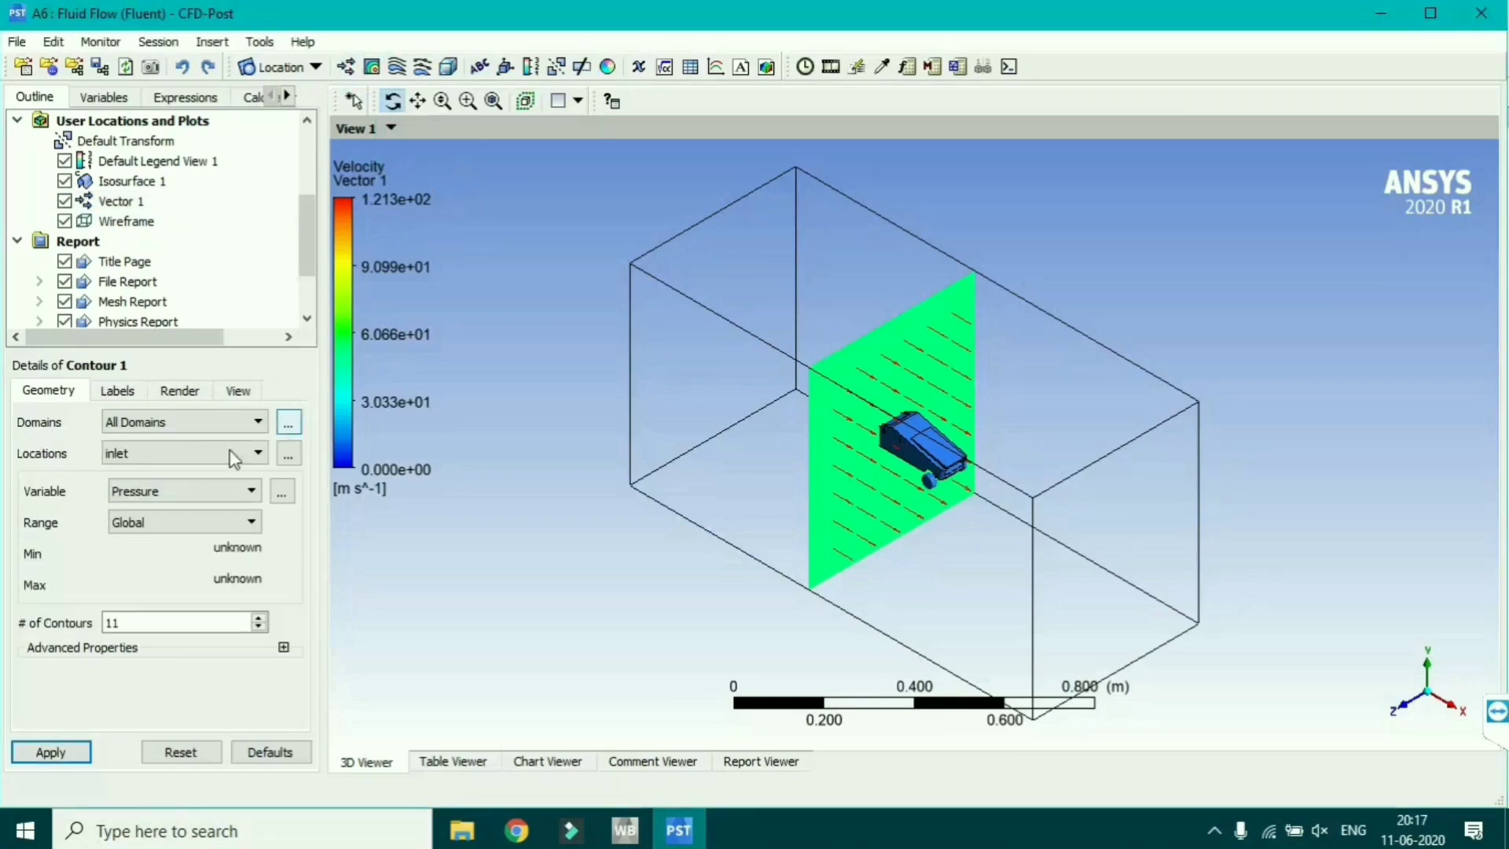
left_click(289, 453)
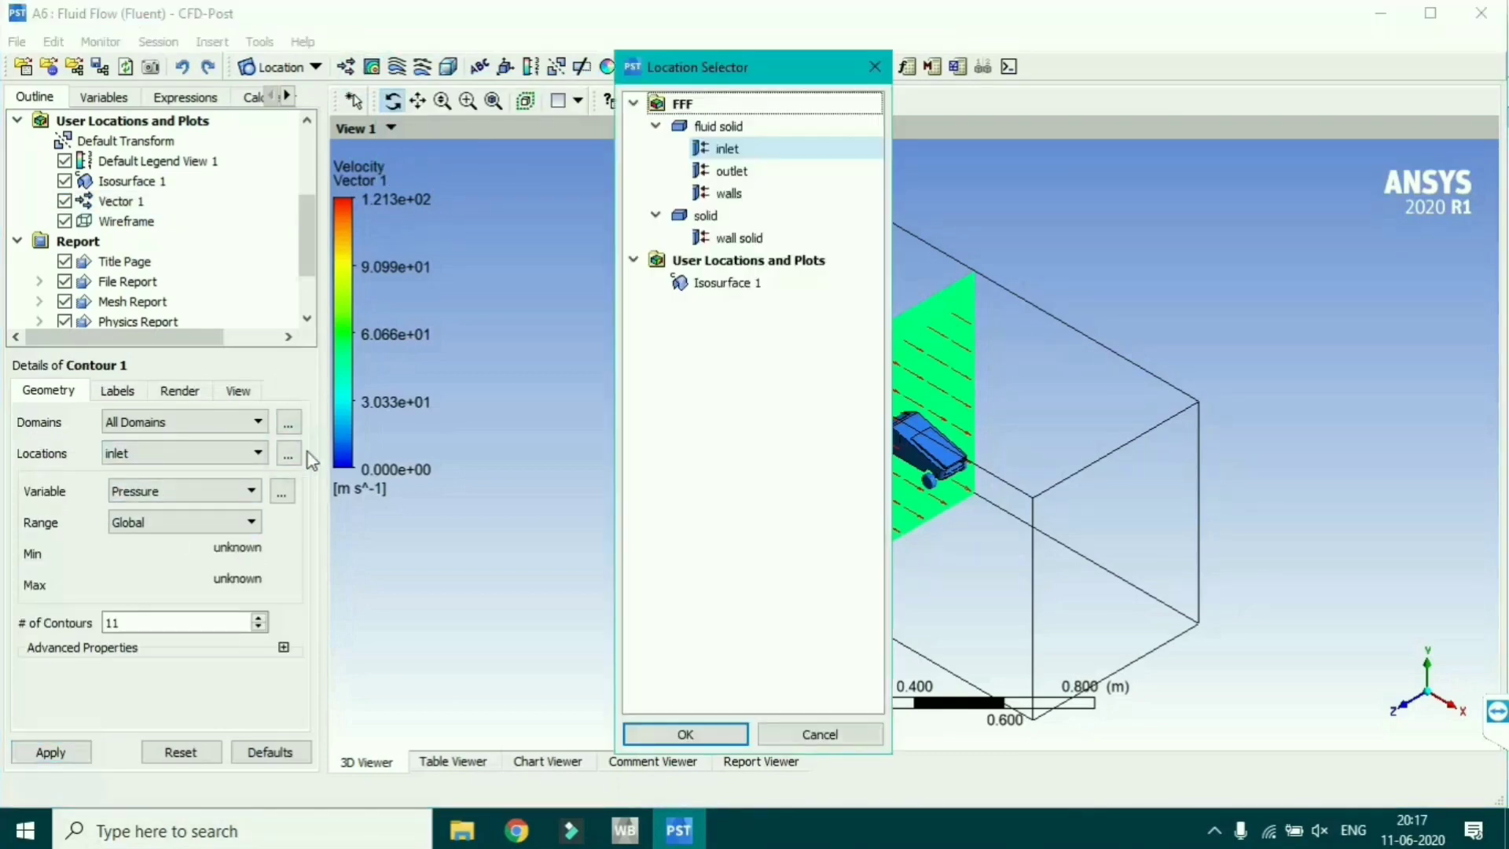
left_click(707, 285)
left_click(684, 730)
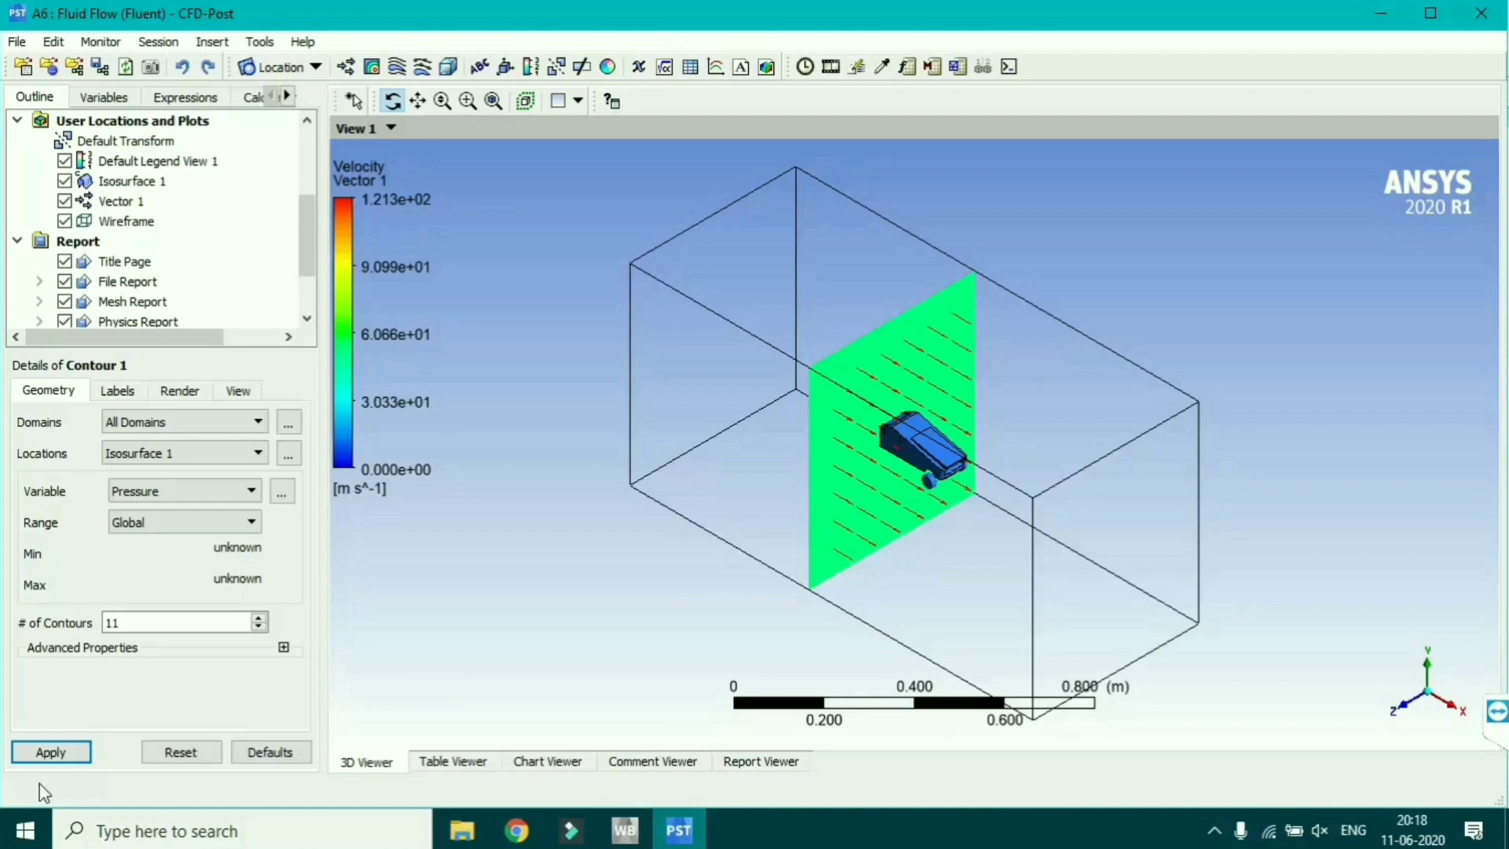
left_click(59, 755)
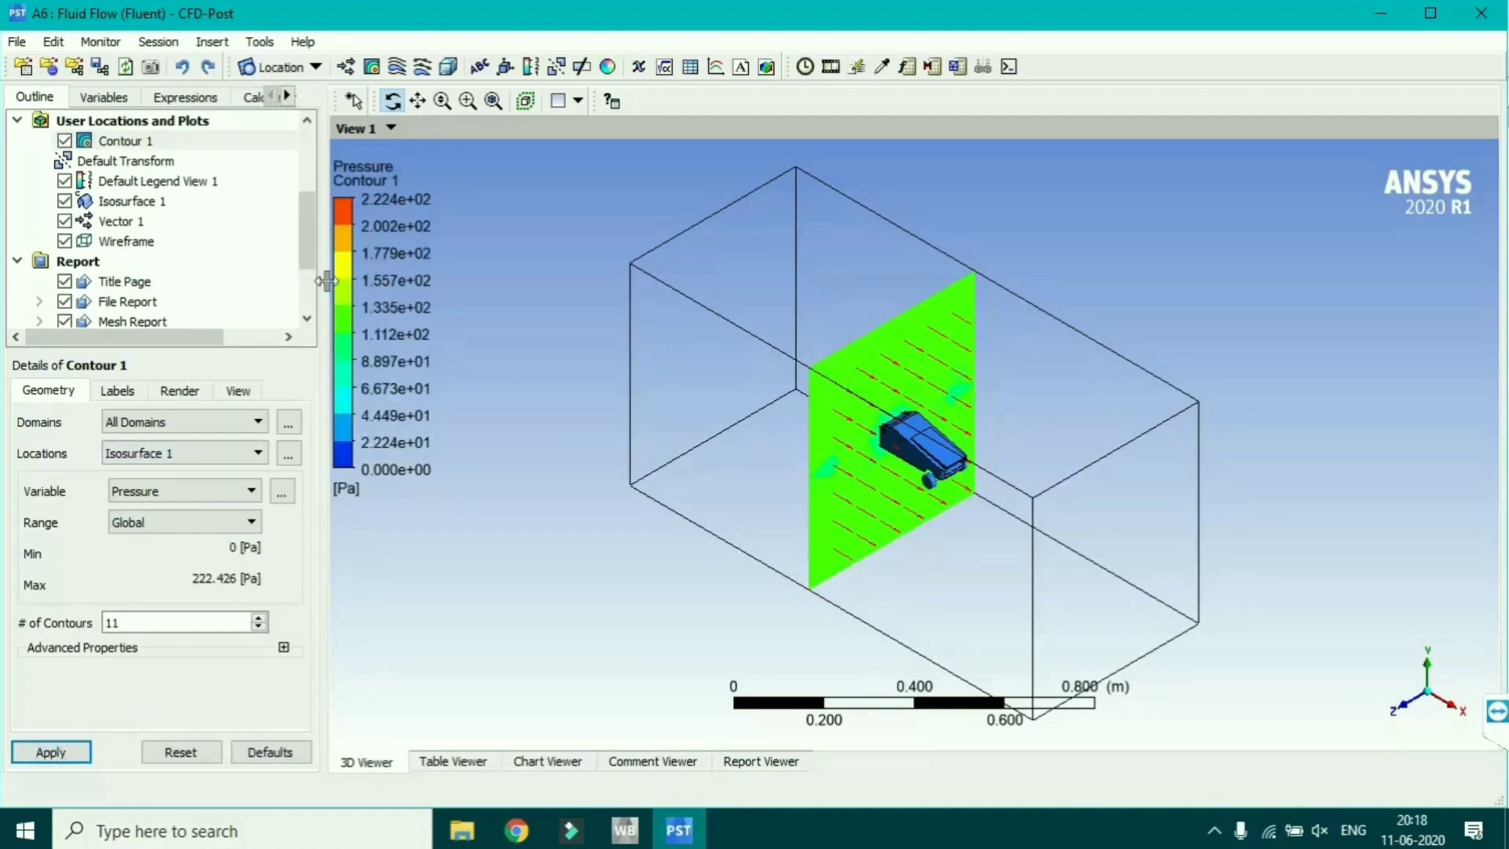
- Hide the vector plot and set the contour's variable to Velocity
left_click(65, 221)
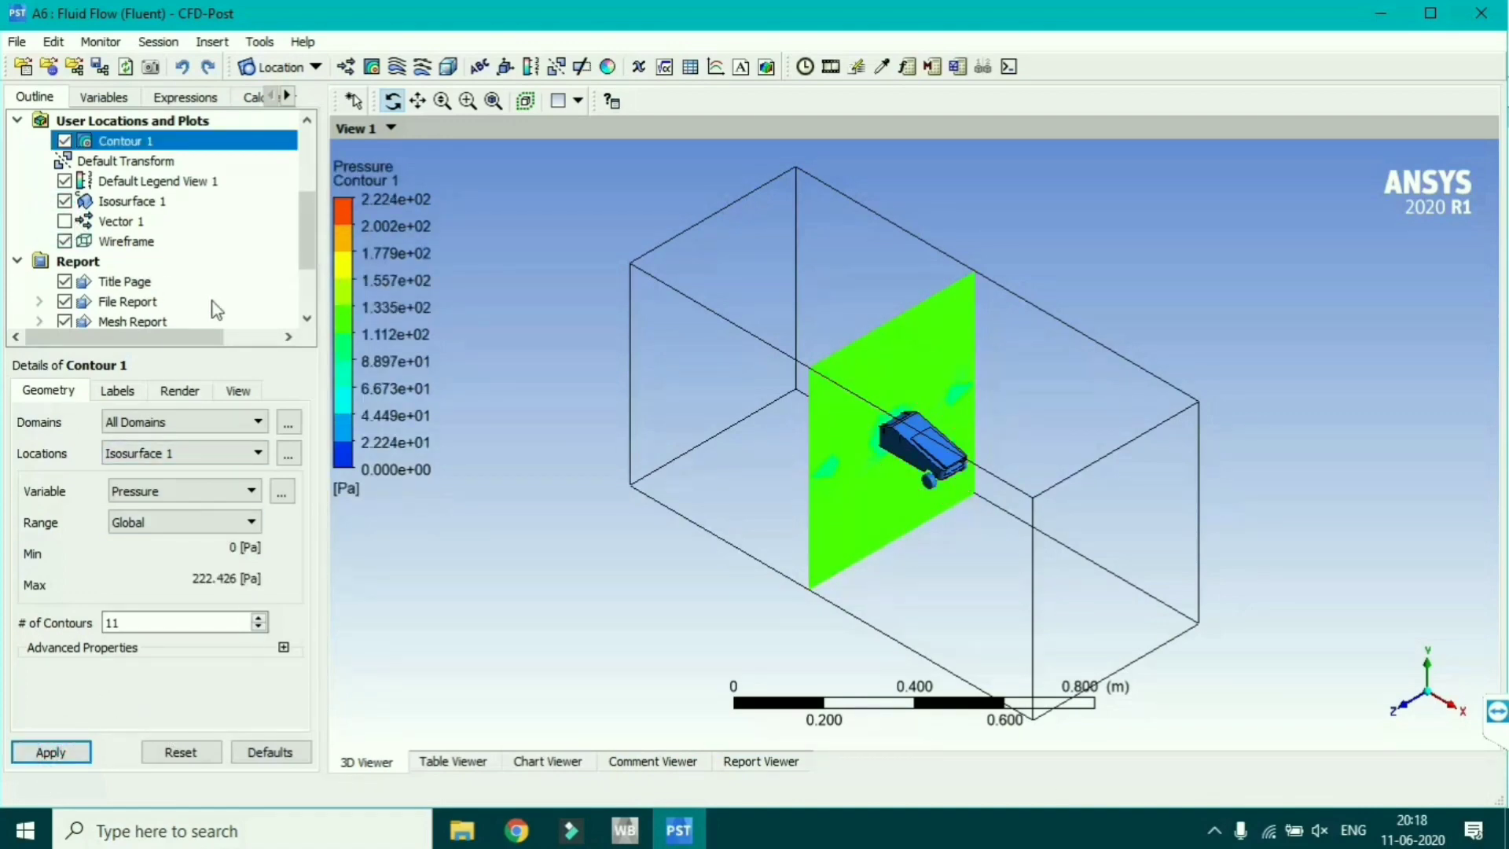
left_click(215, 491)
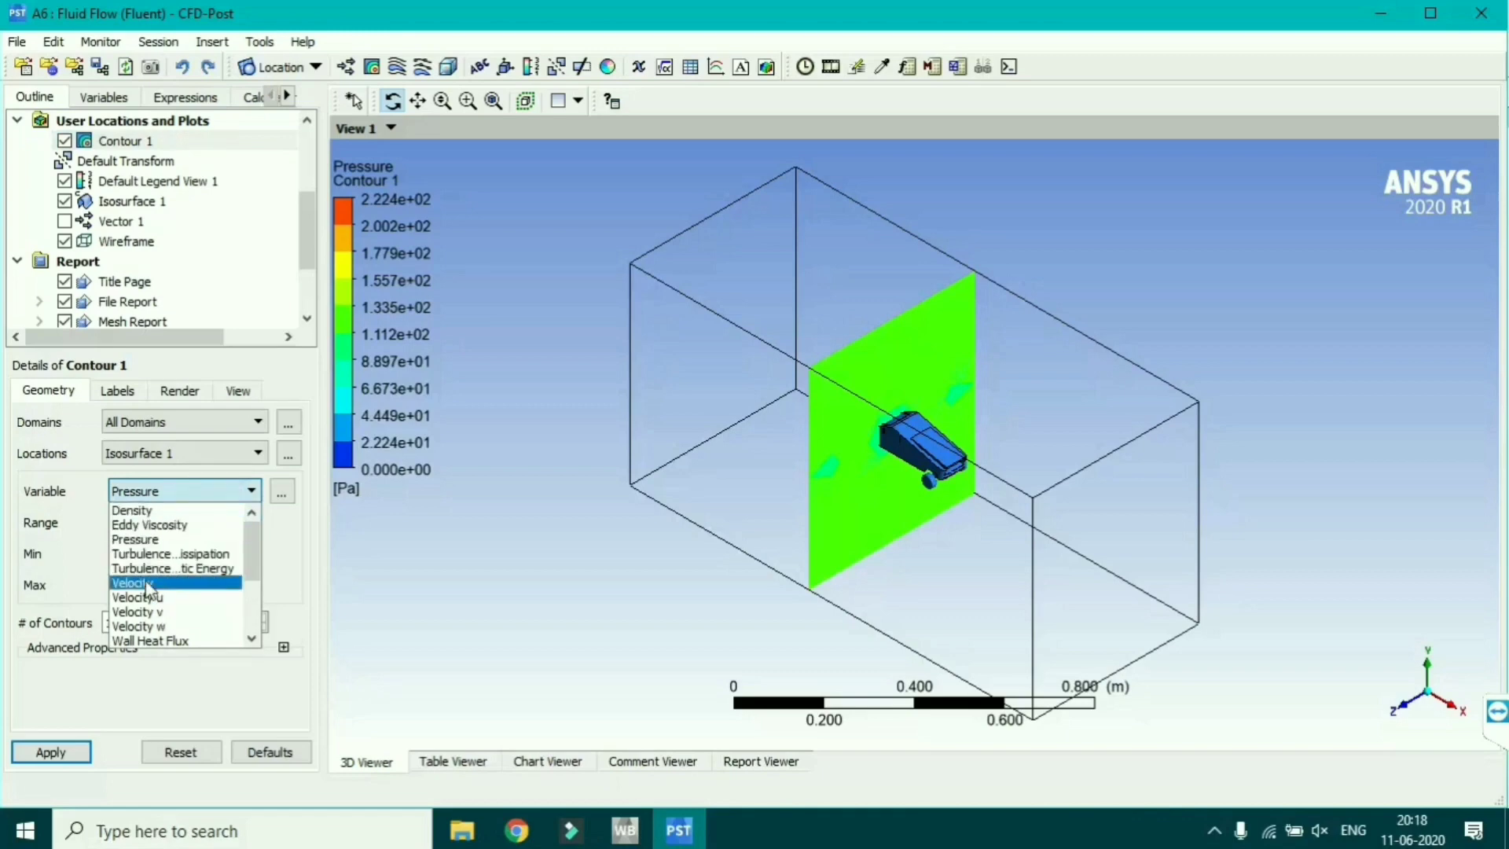
left_click(147, 583)
left_click(68, 755)
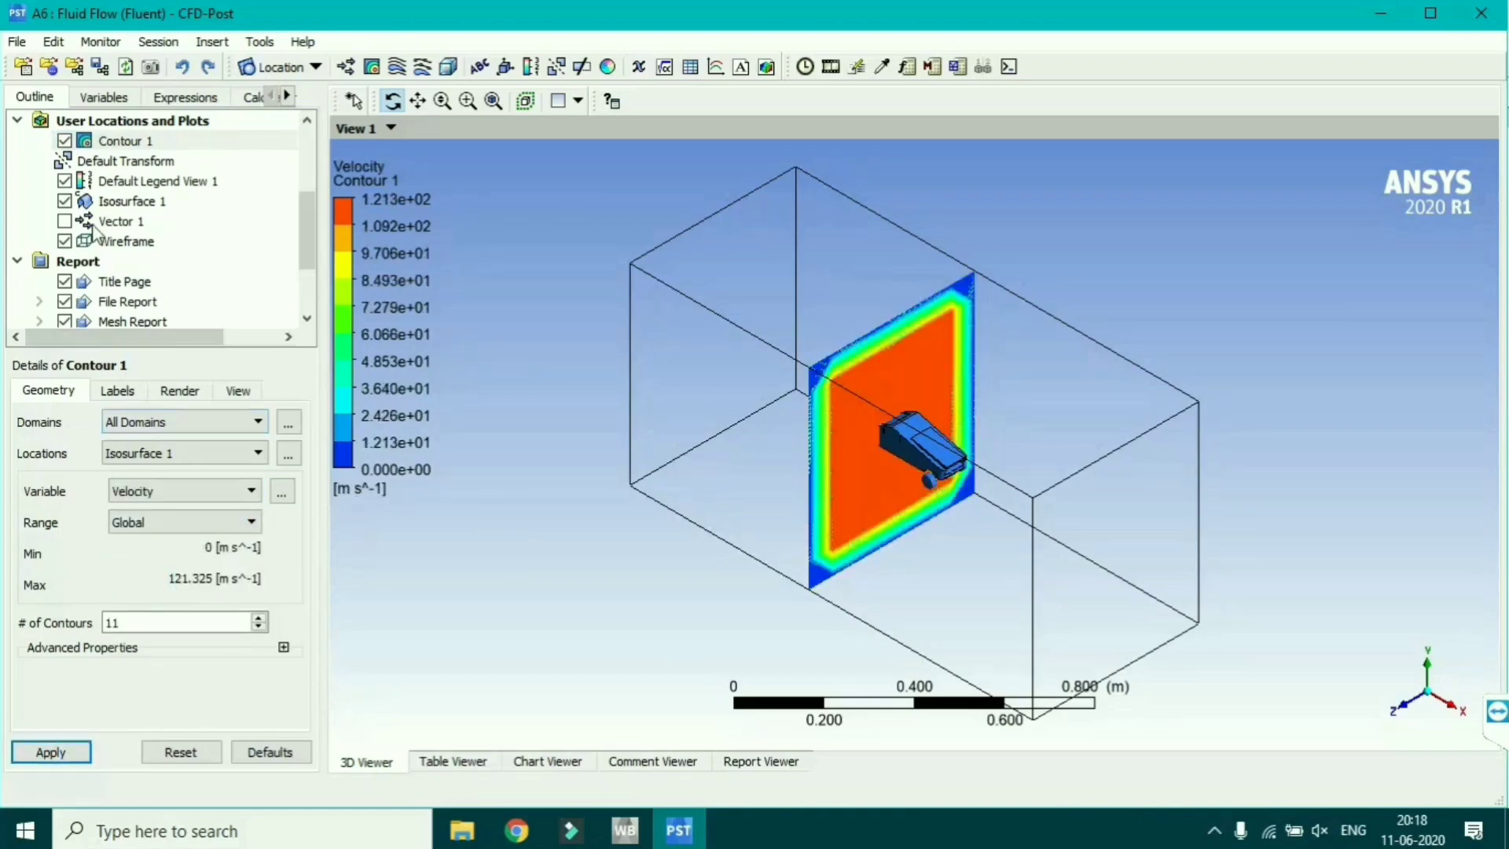
- Hide the isosurface, the default legend and the contour plot
left_click(65, 202)
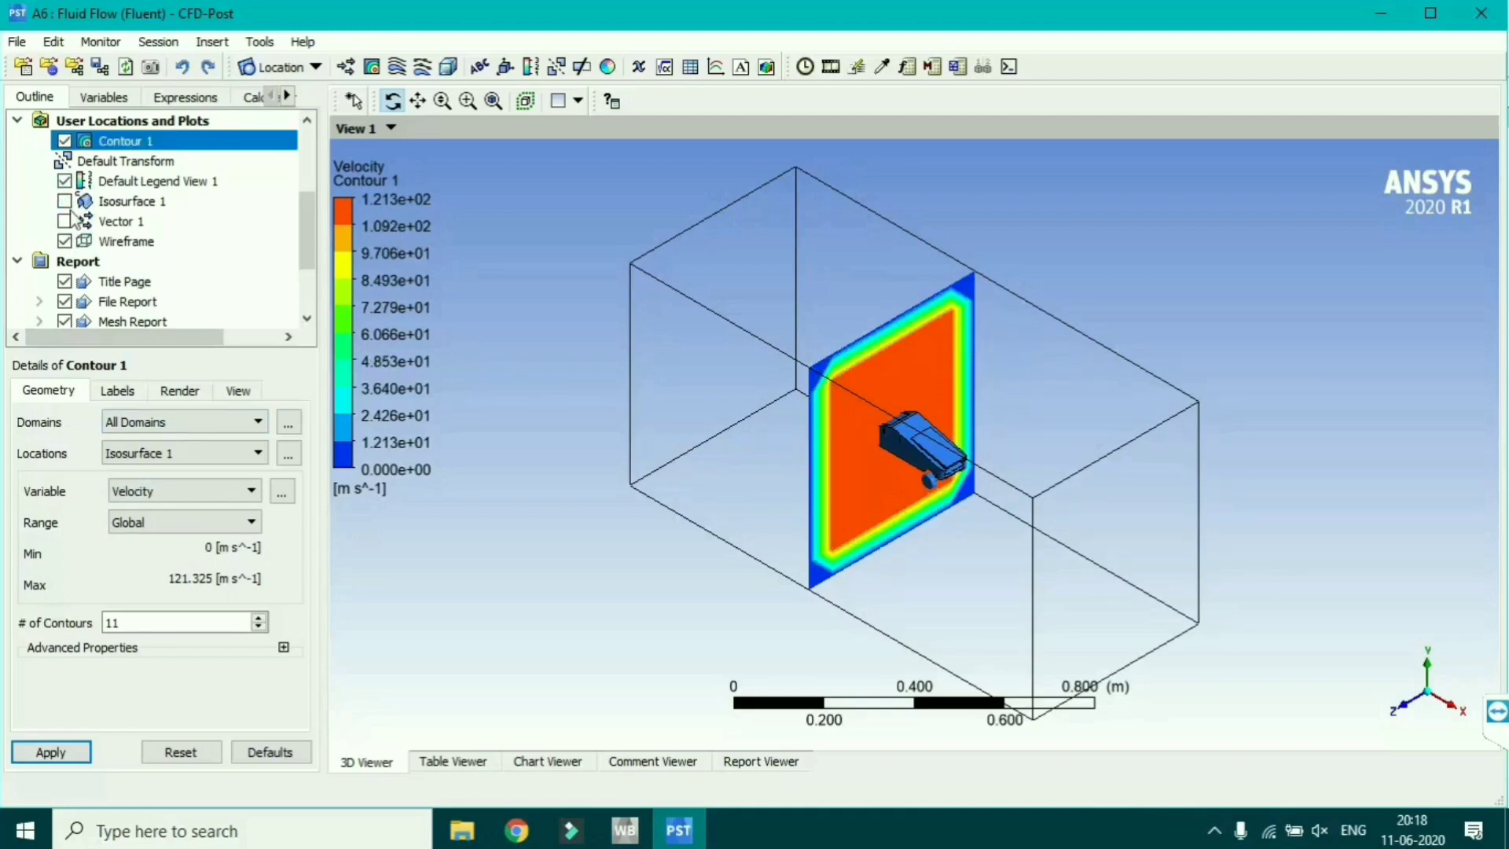
left_click(64, 182)
left_click(65, 181)
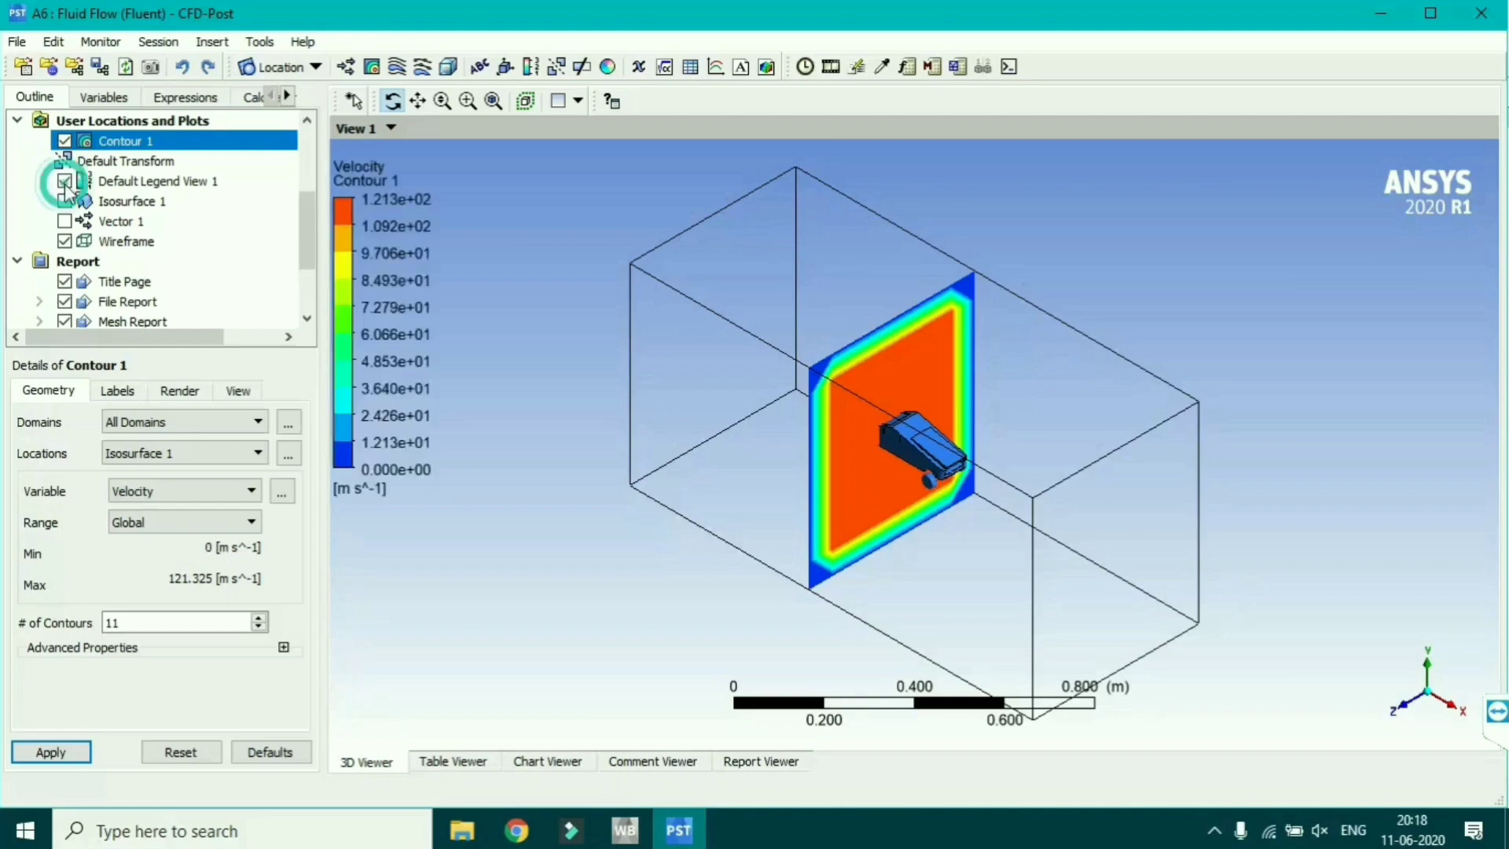
left_click(65, 182)
left_click_drag(308, 239, 327, 173)
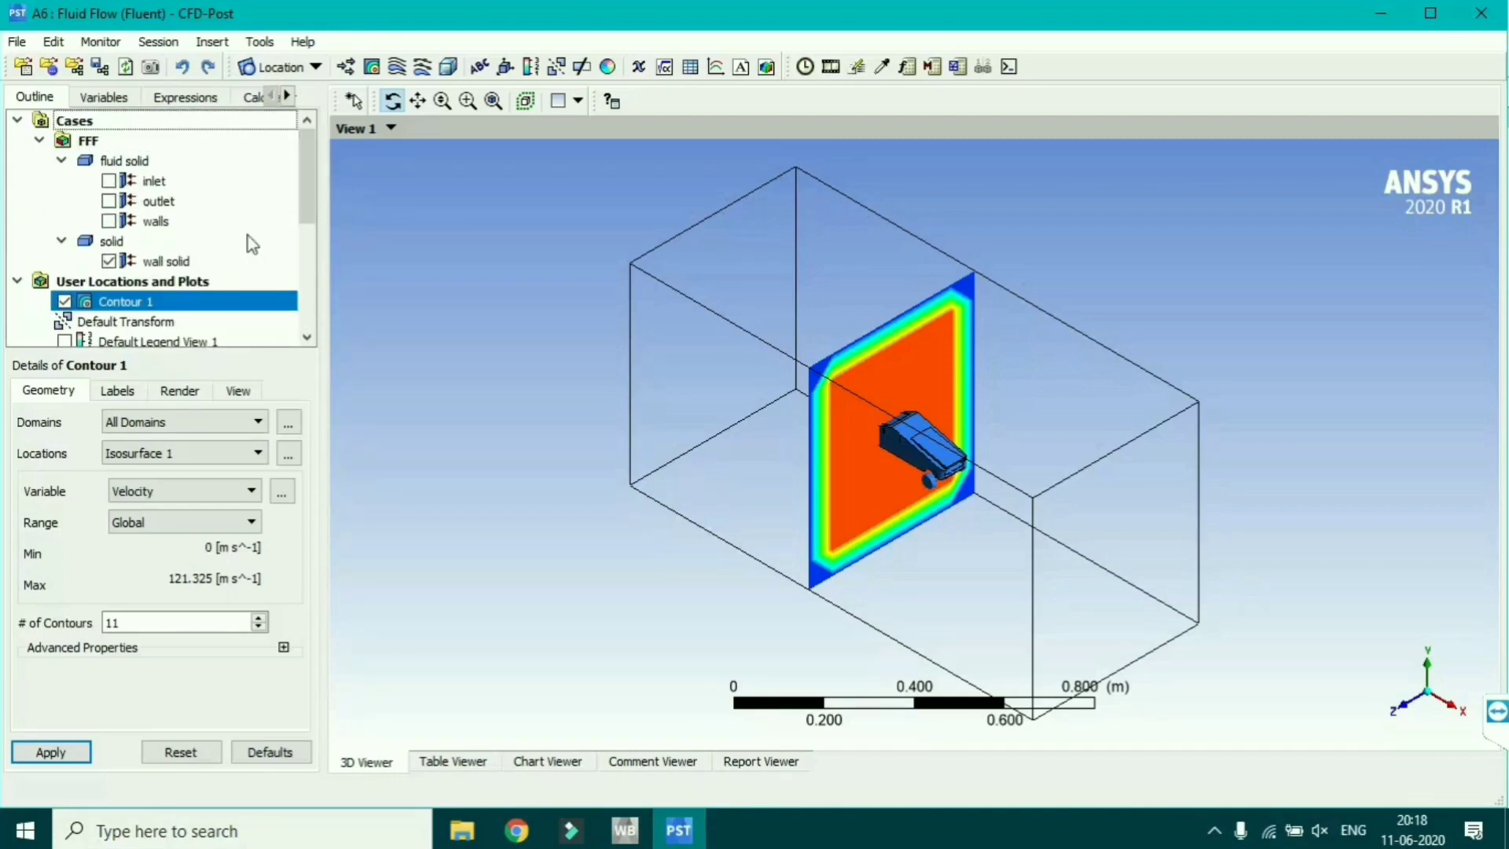
left_click(65, 302)
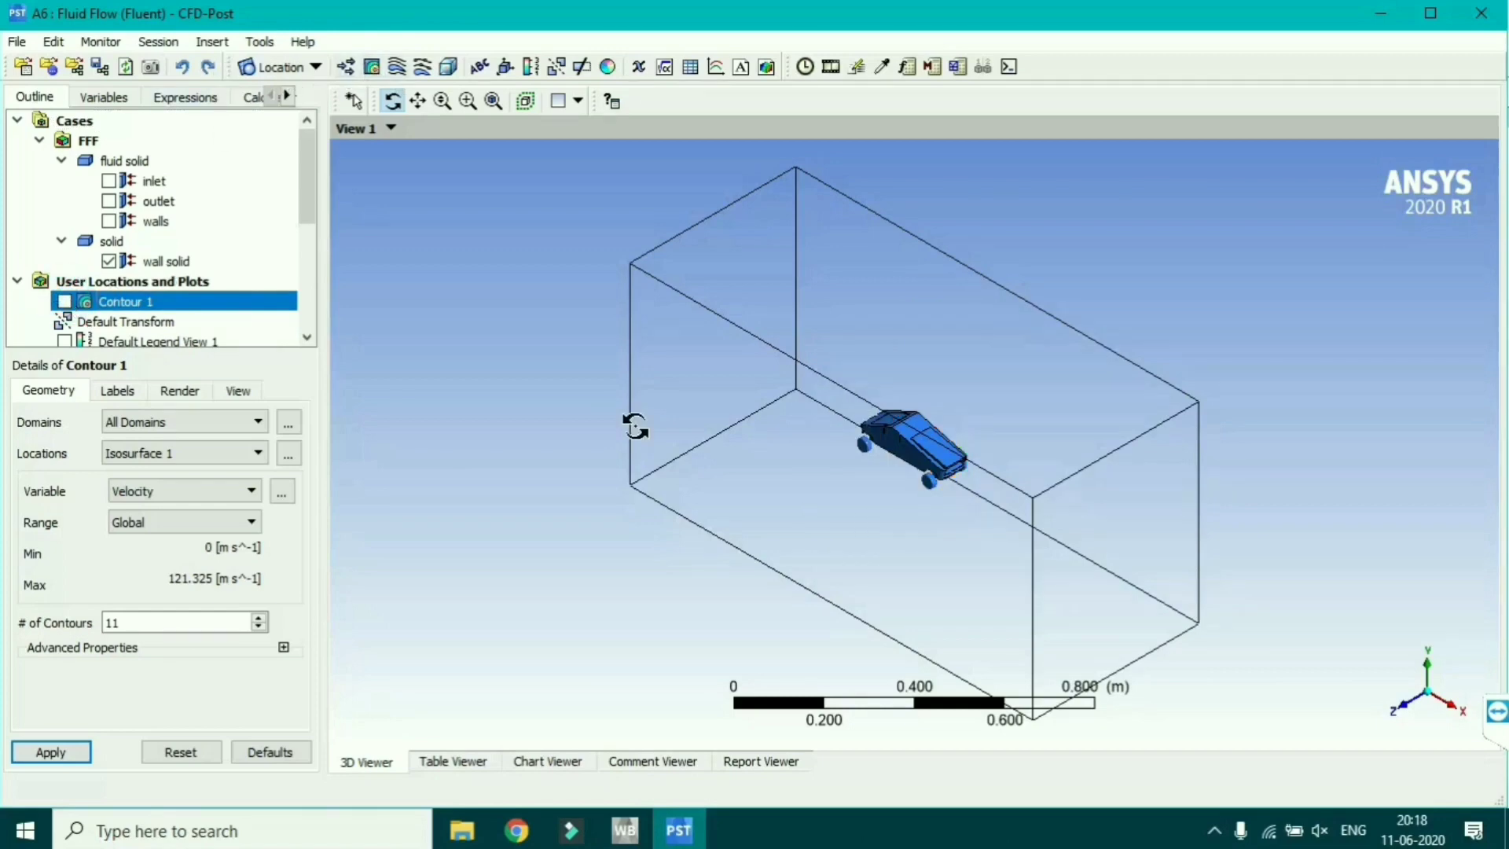
- Create a 3D velocity streamline starting from the inlet with 250 equally spaced points in the Forward direction
scroll(904, 479, "up", 3)
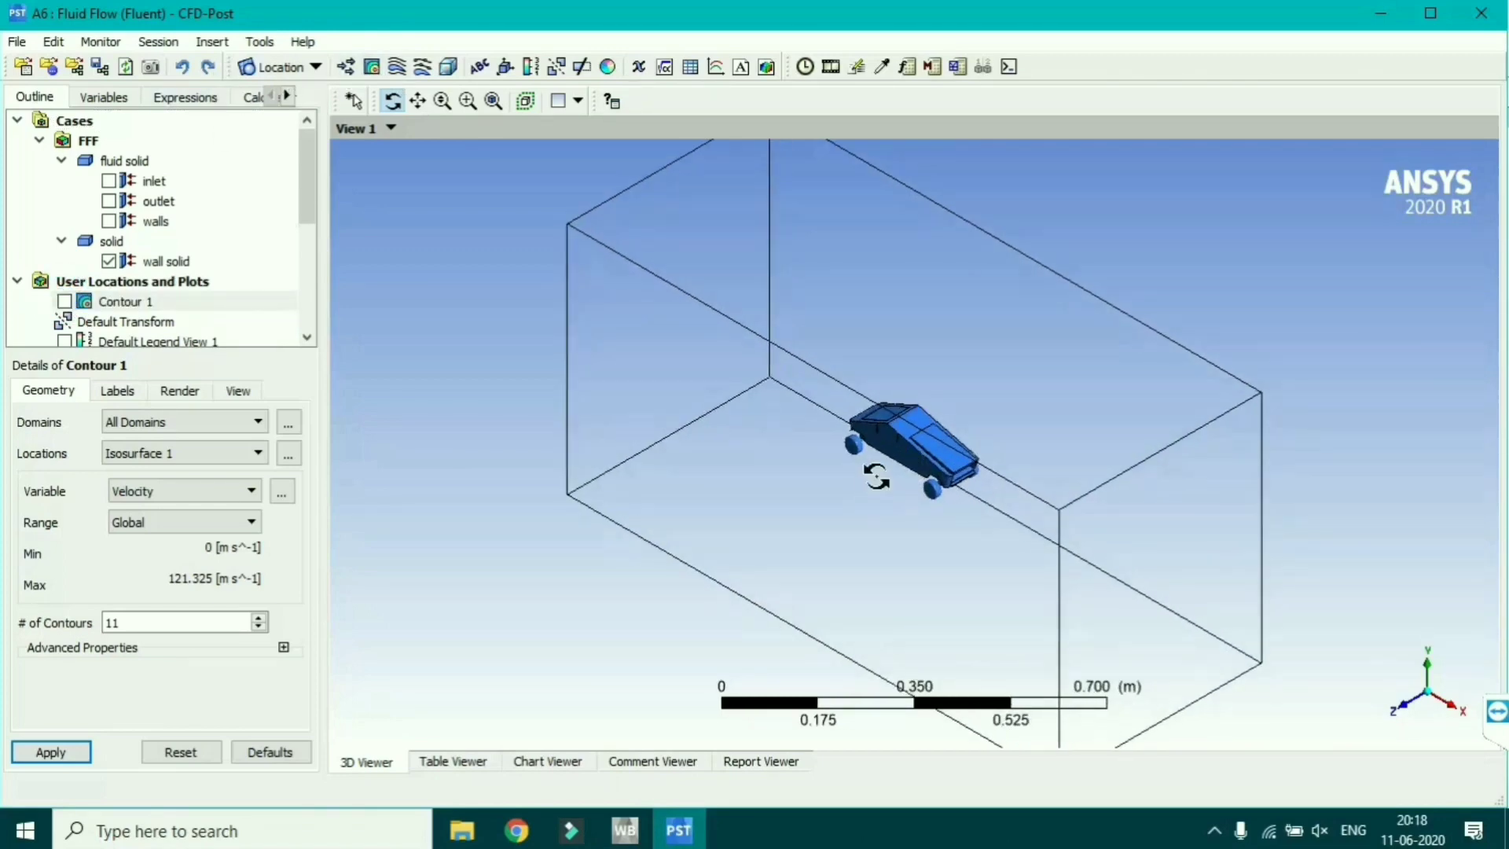
scroll(876, 476, "up", 1)
left_click_drag(862, 527, 953, 529)
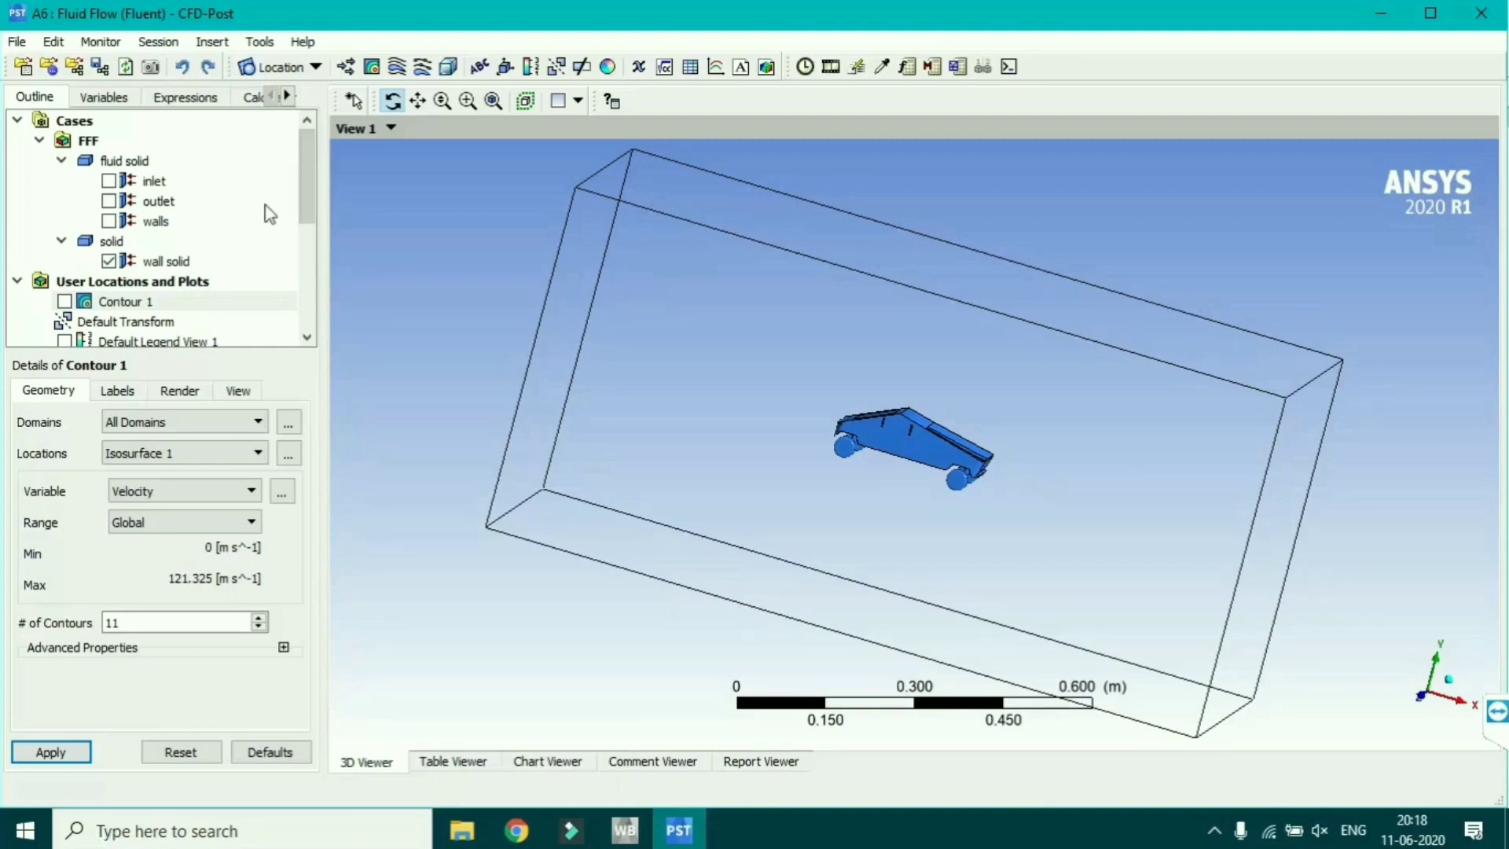
left_click(346, 69)
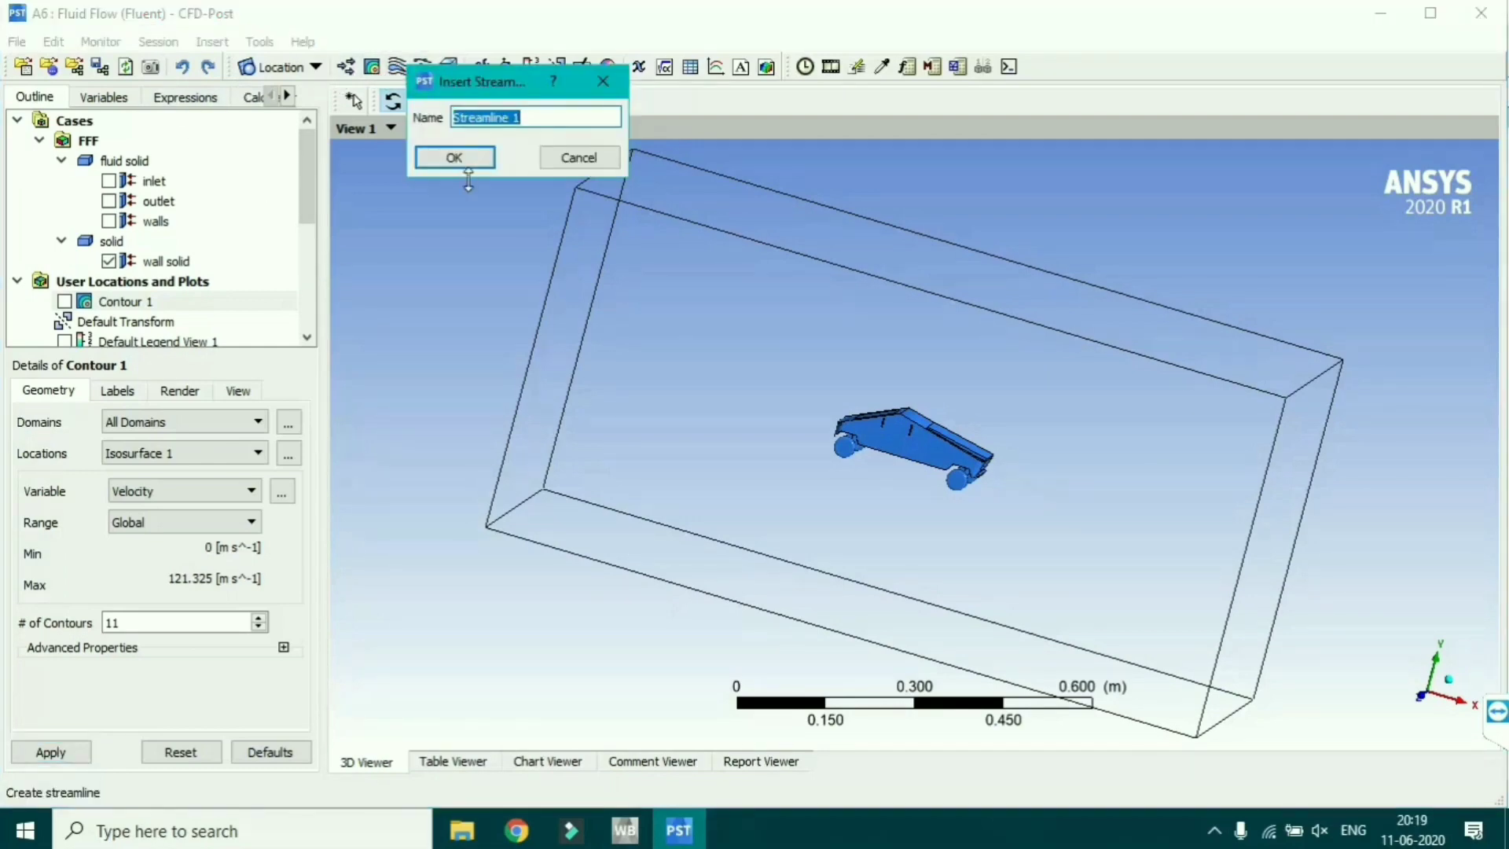
left_click(441, 155)
left_click(264, 503)
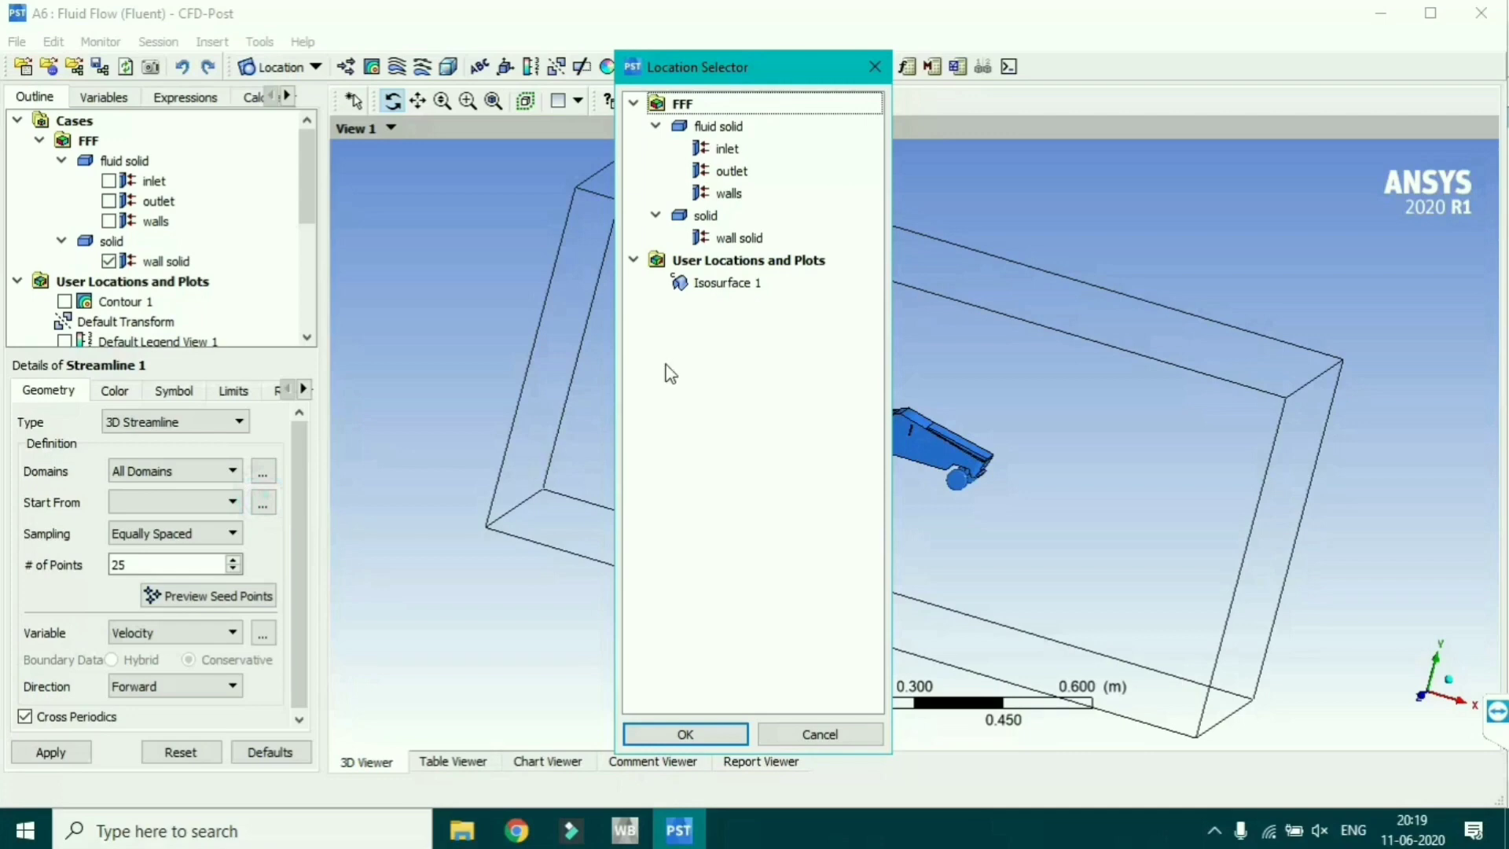
left_click(737, 149)
left_click(711, 736)
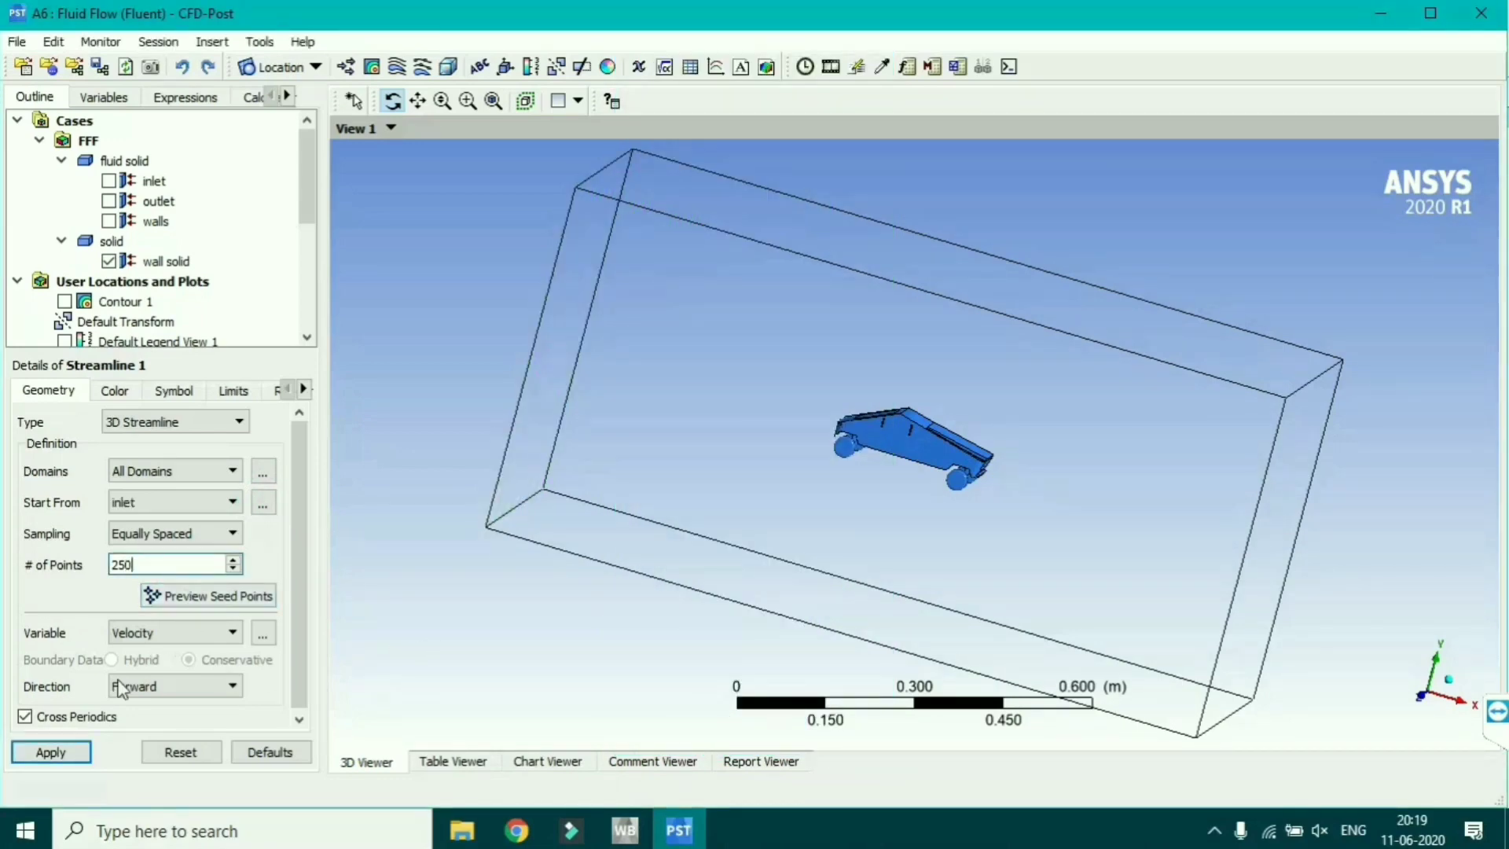
left_click(61, 754)
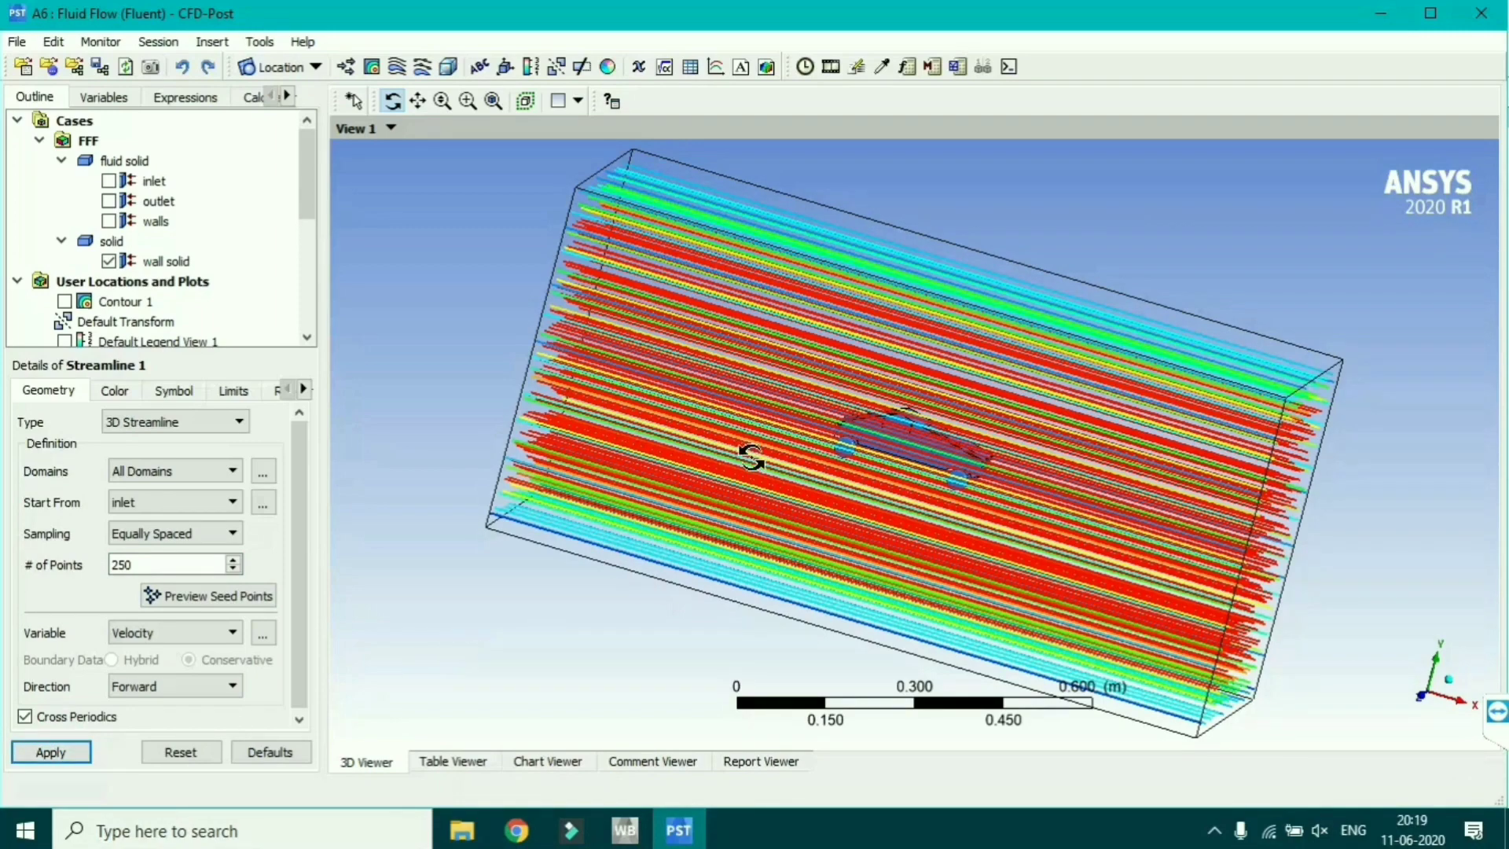
- Play a Quick Animation of Streamline 1 with the speed set to the slowest
left_click_drag(751, 457, 914, 483)
scroll(904, 463, "up", 1)
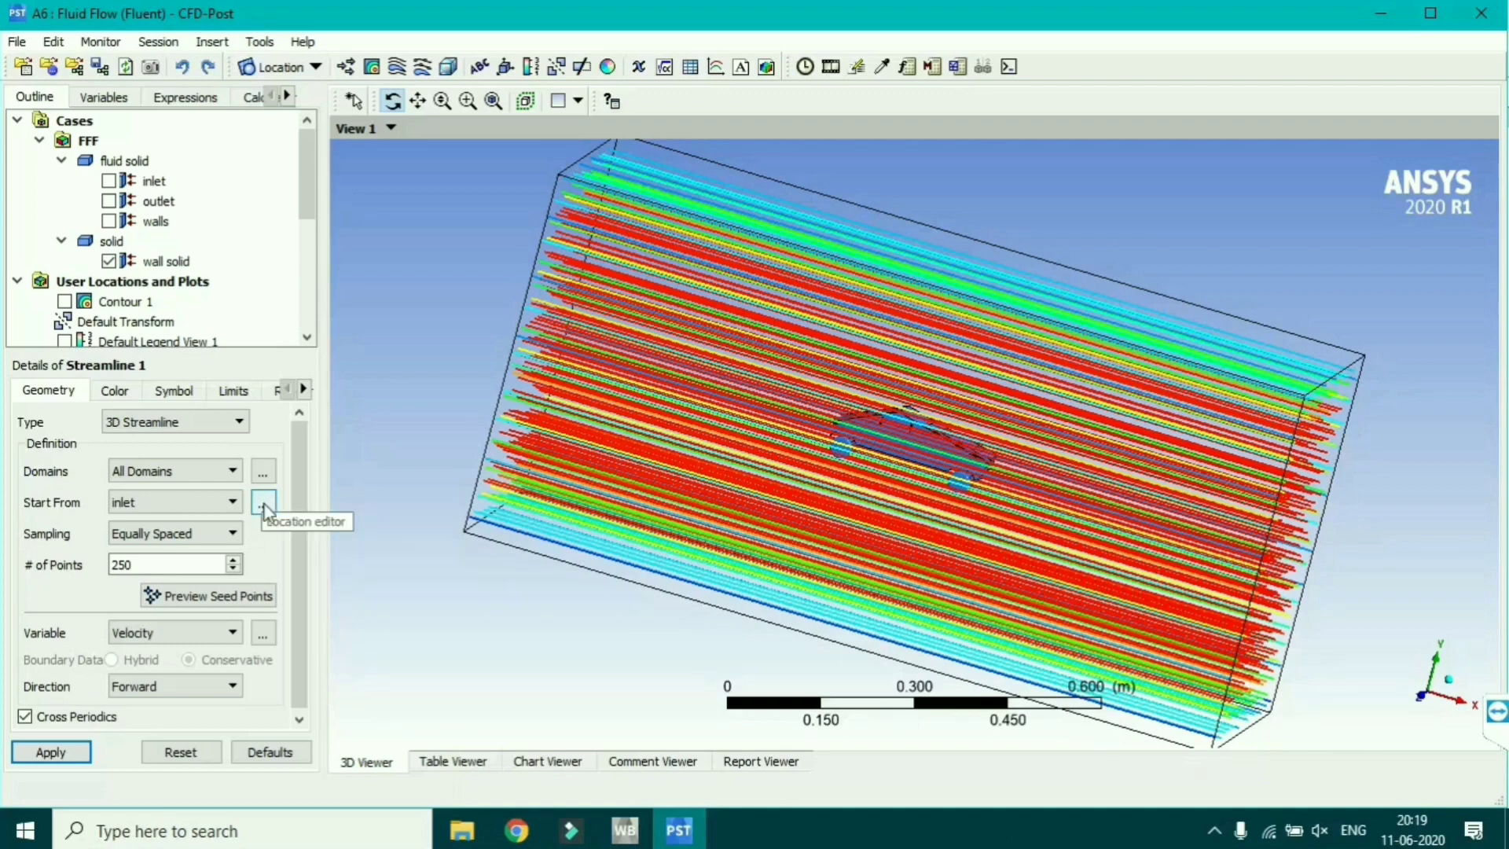
left_click(831, 67)
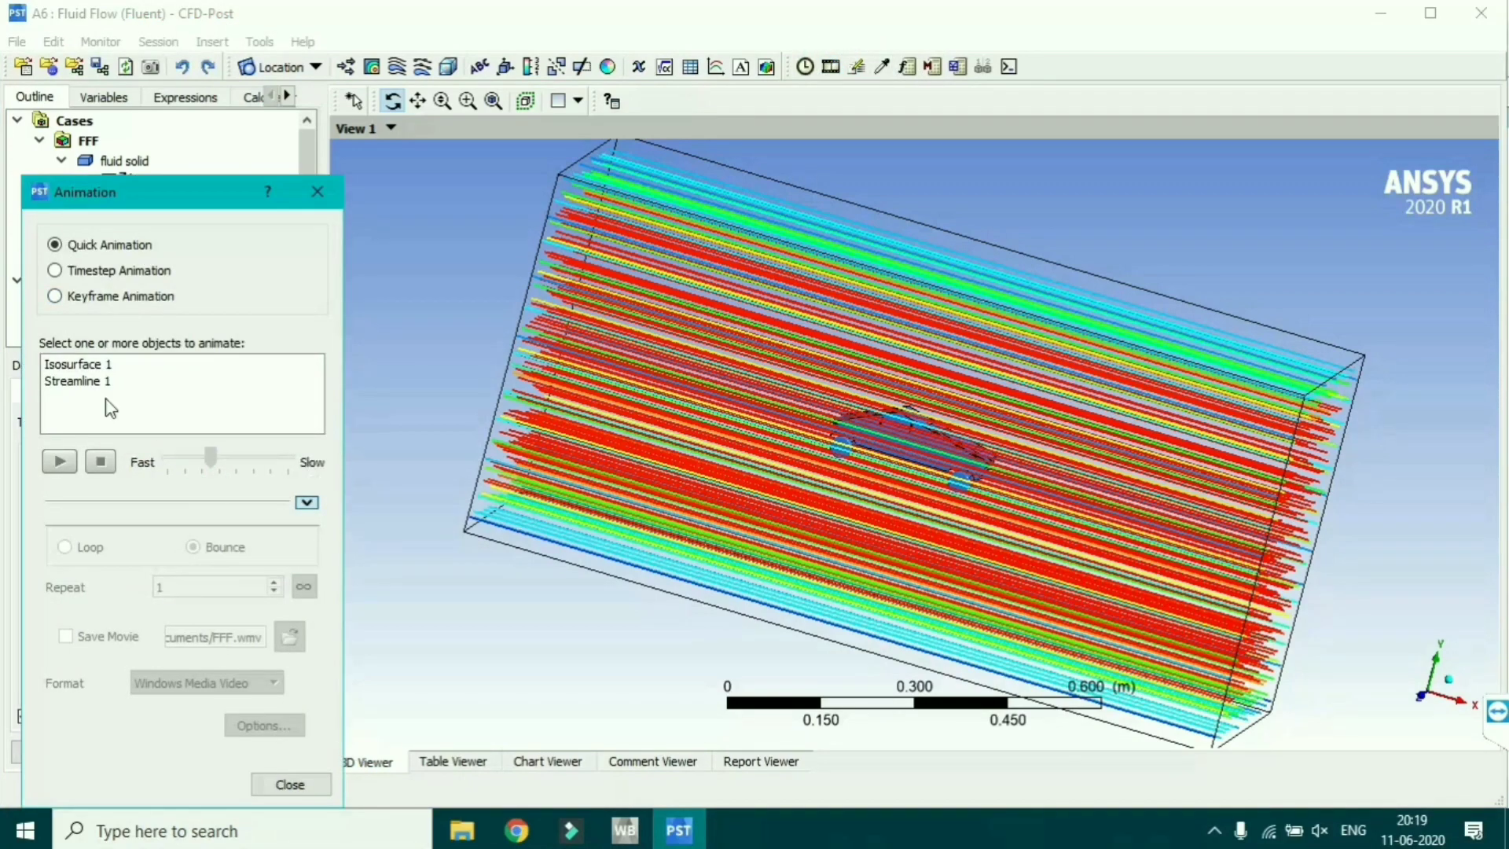
left_click(86, 381)
left_click_drag(210, 458, 288, 459)
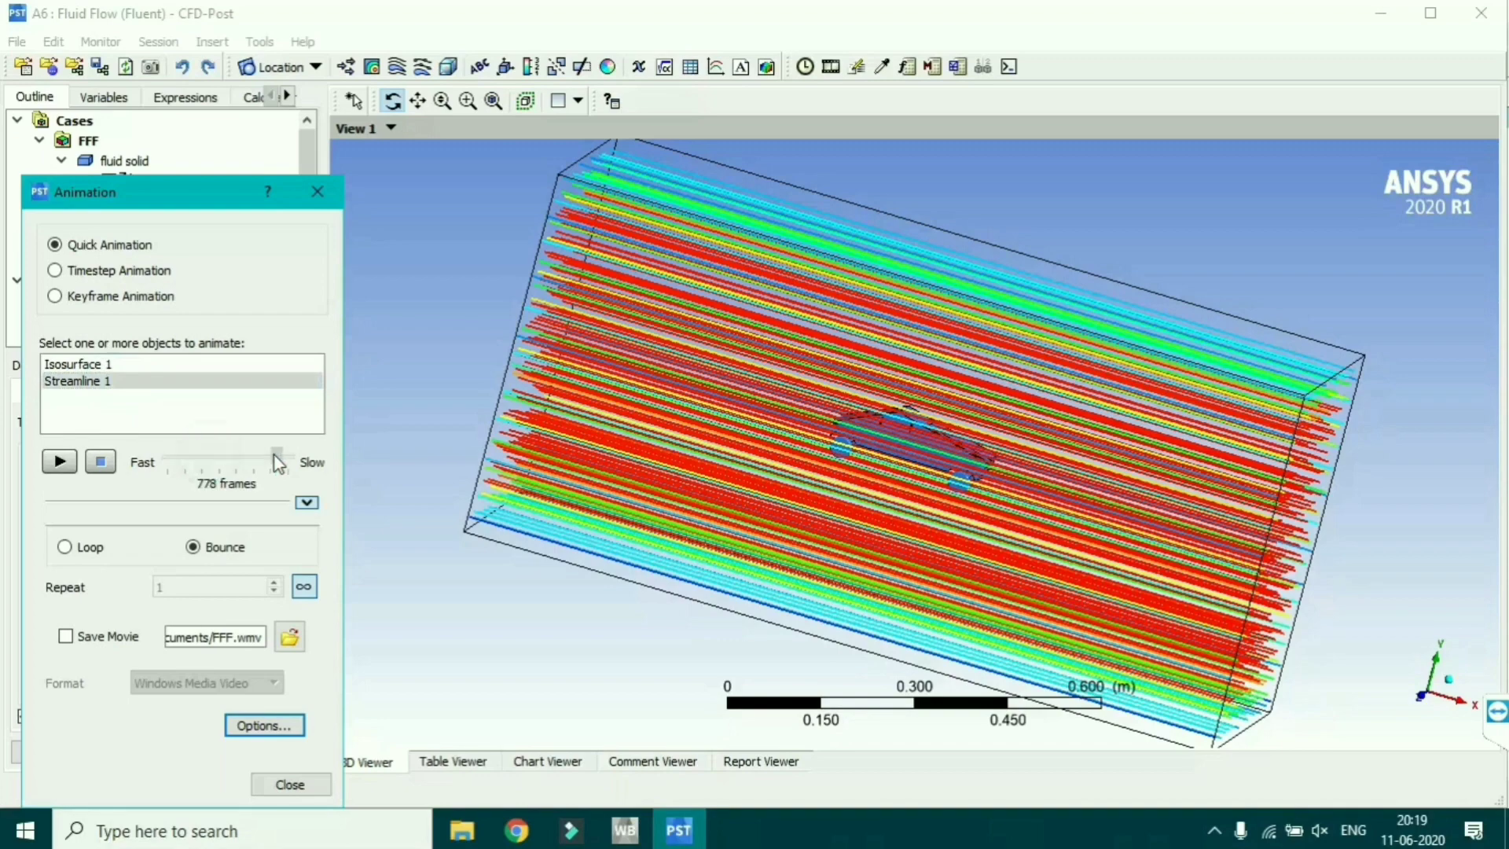
left_click(69, 455)
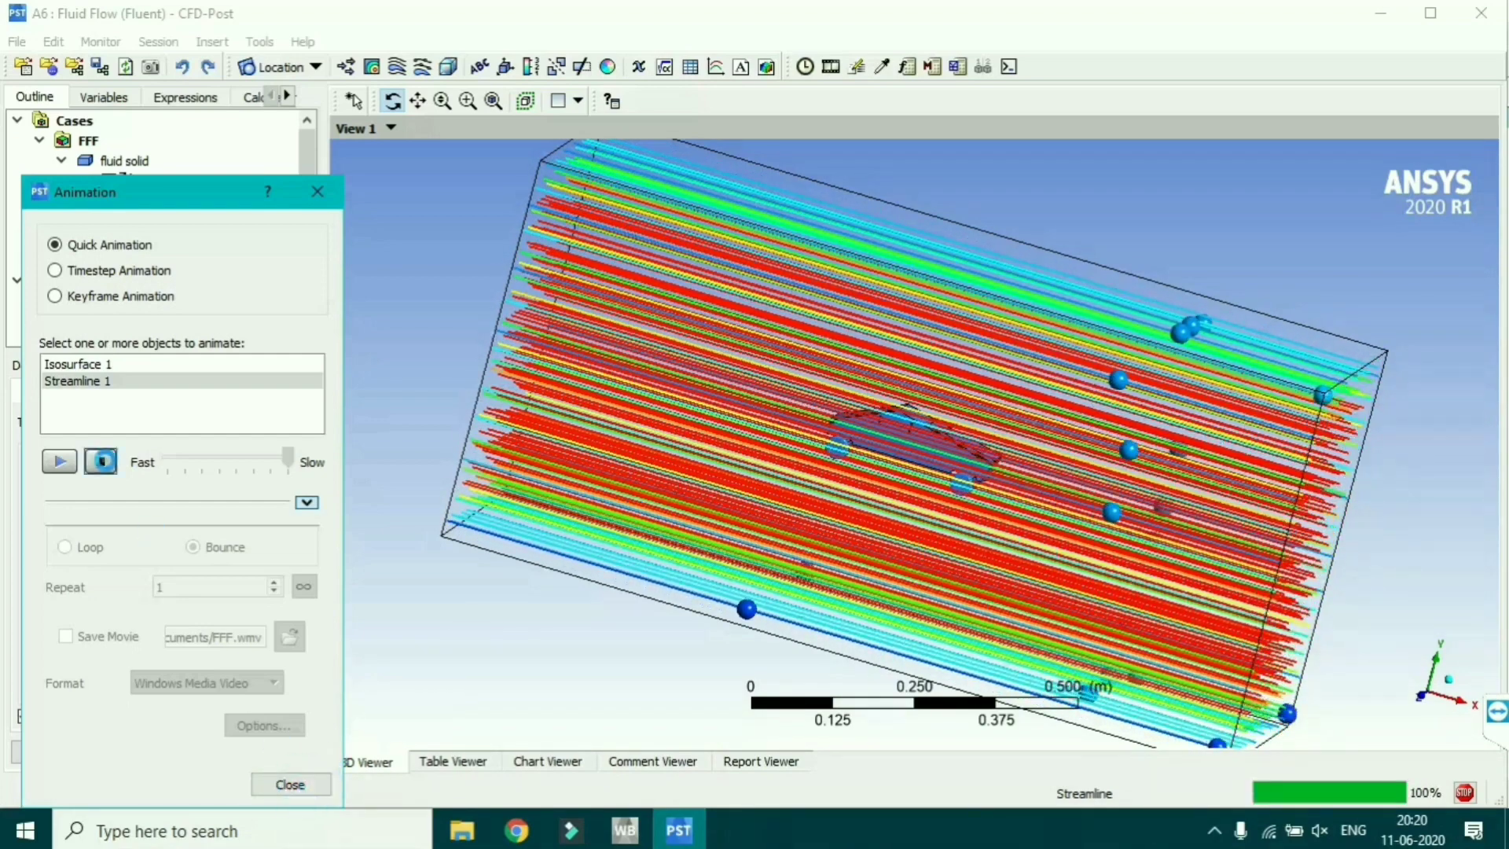
- Stop the running Streamline 1 animation and close the animation settings
left_click(101, 461)
left_click(281, 784)
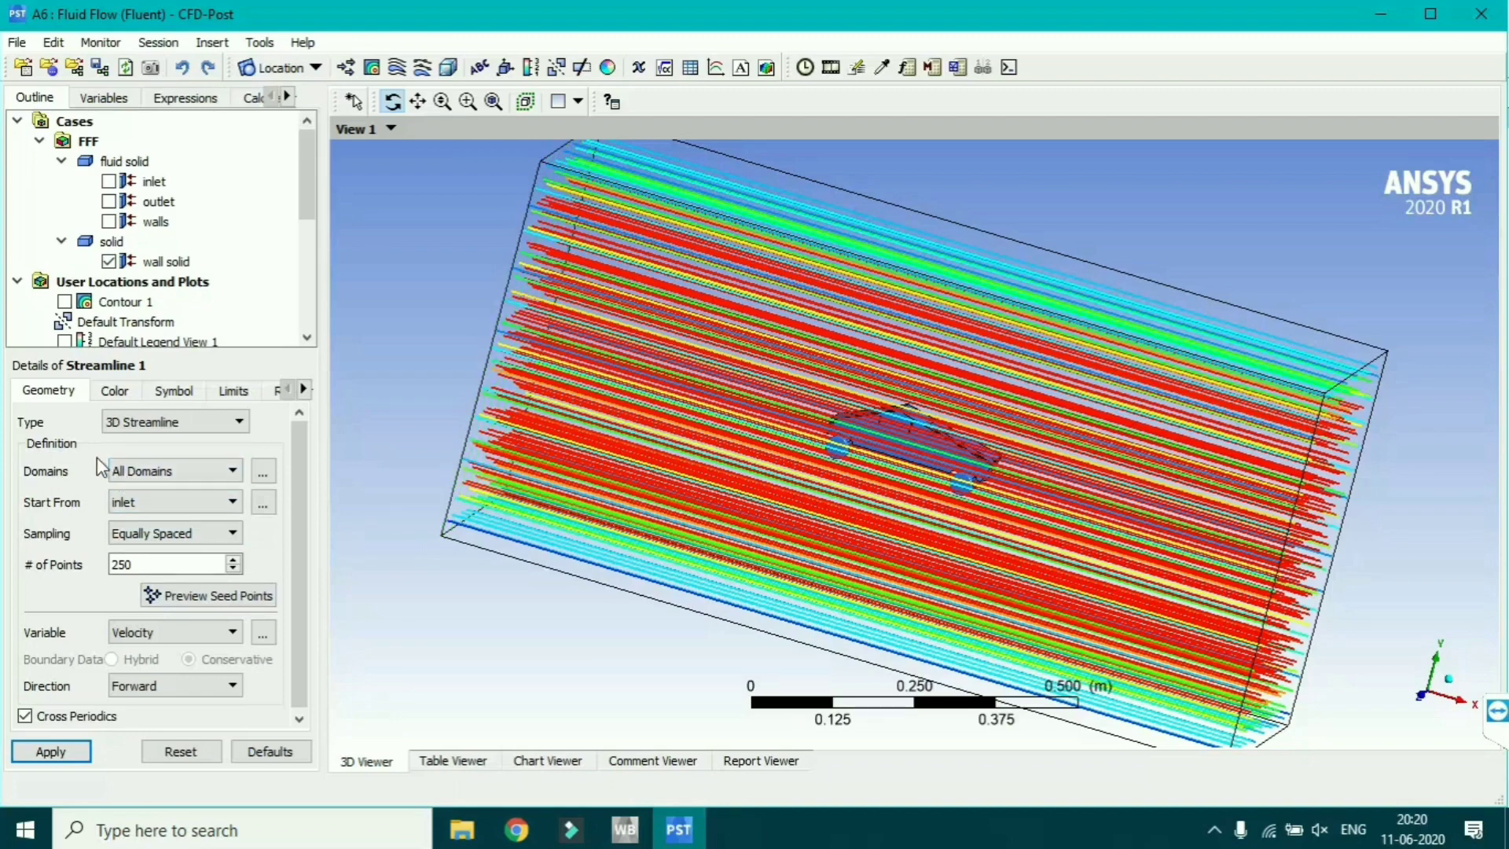
- Try to change the starting location of Streamline 1 to Isosurface 1
left_click(263, 503)
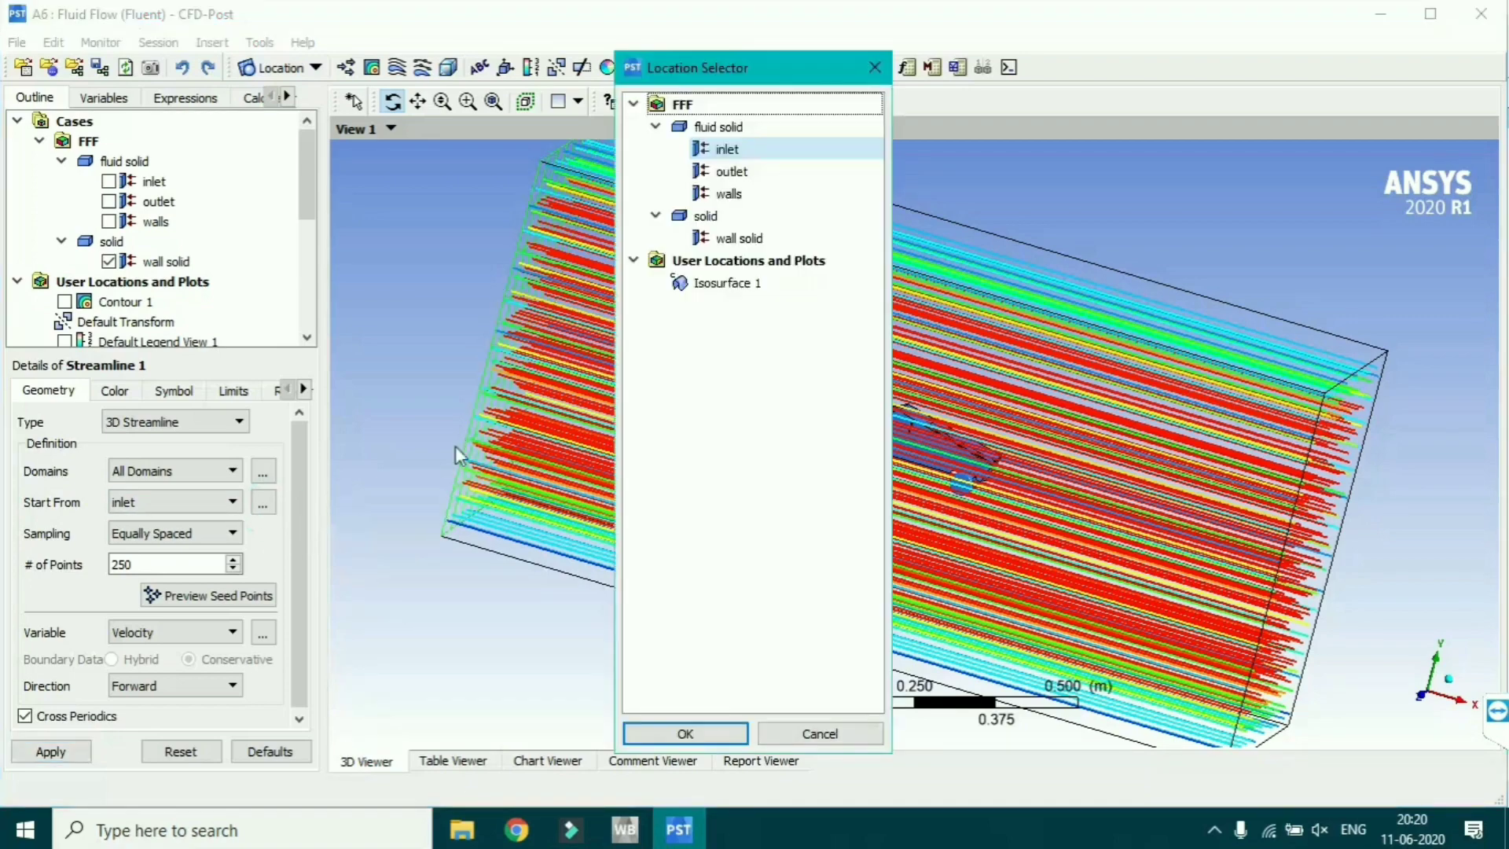
left_click(743, 284)
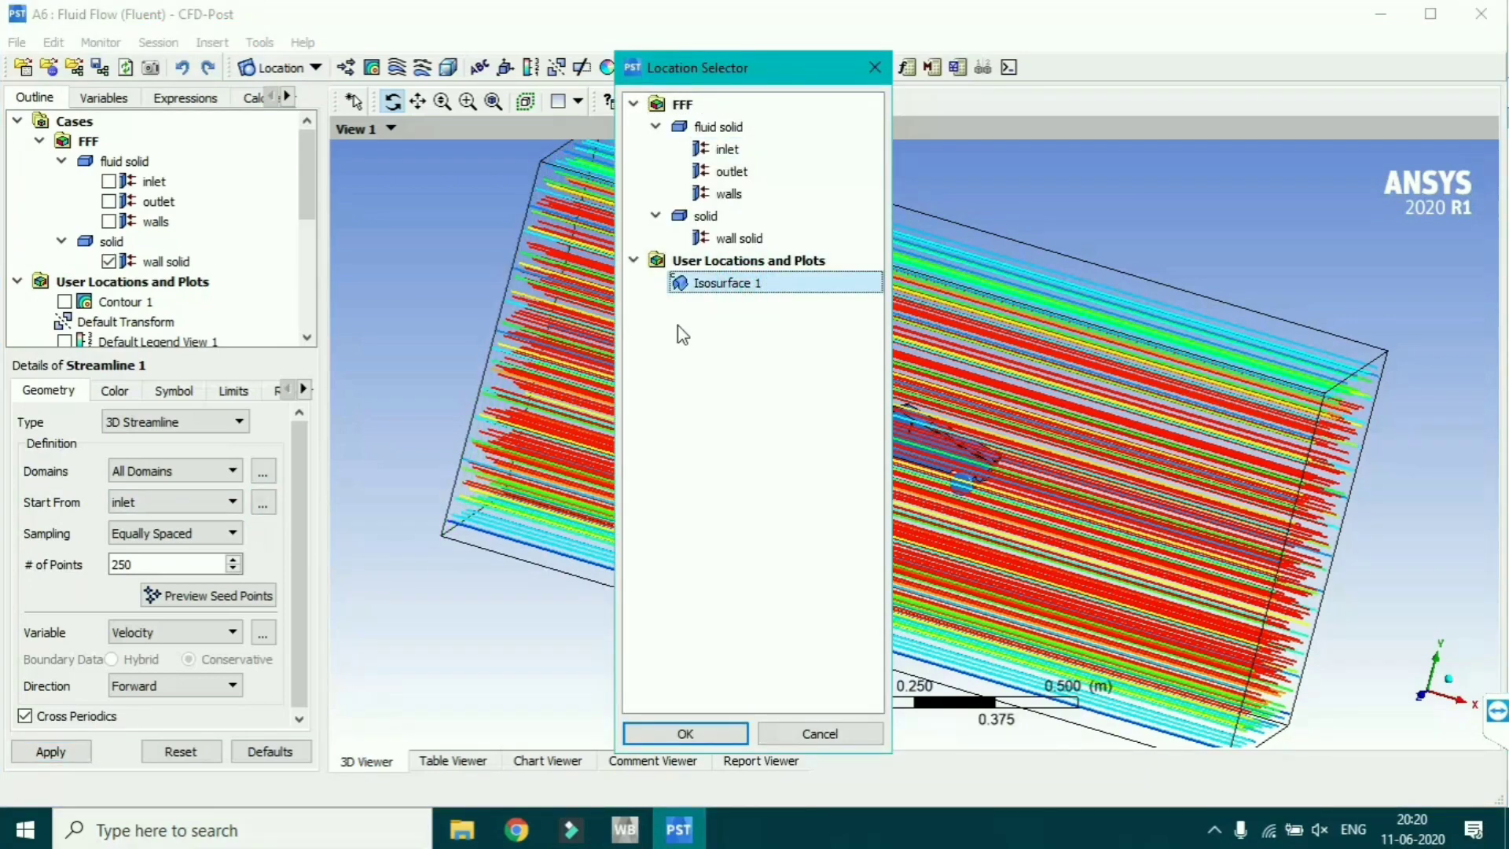
left_click(685, 733)
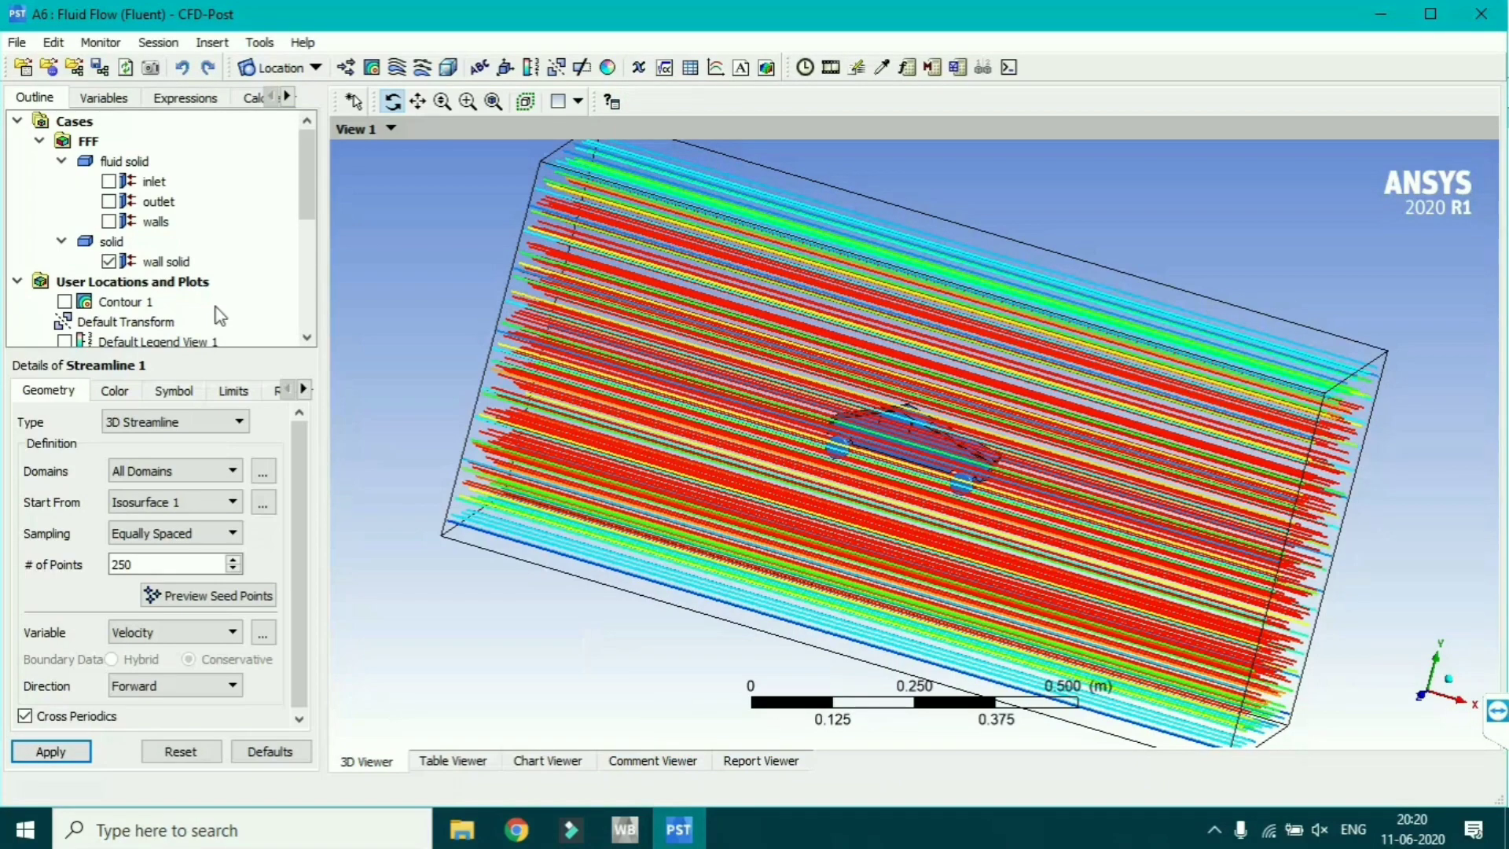
- Show Isosurface 1 alongside the streamlines and apply the Streamline 1 settings with inlet as the starting location
scroll(157, 299, "down", 2)
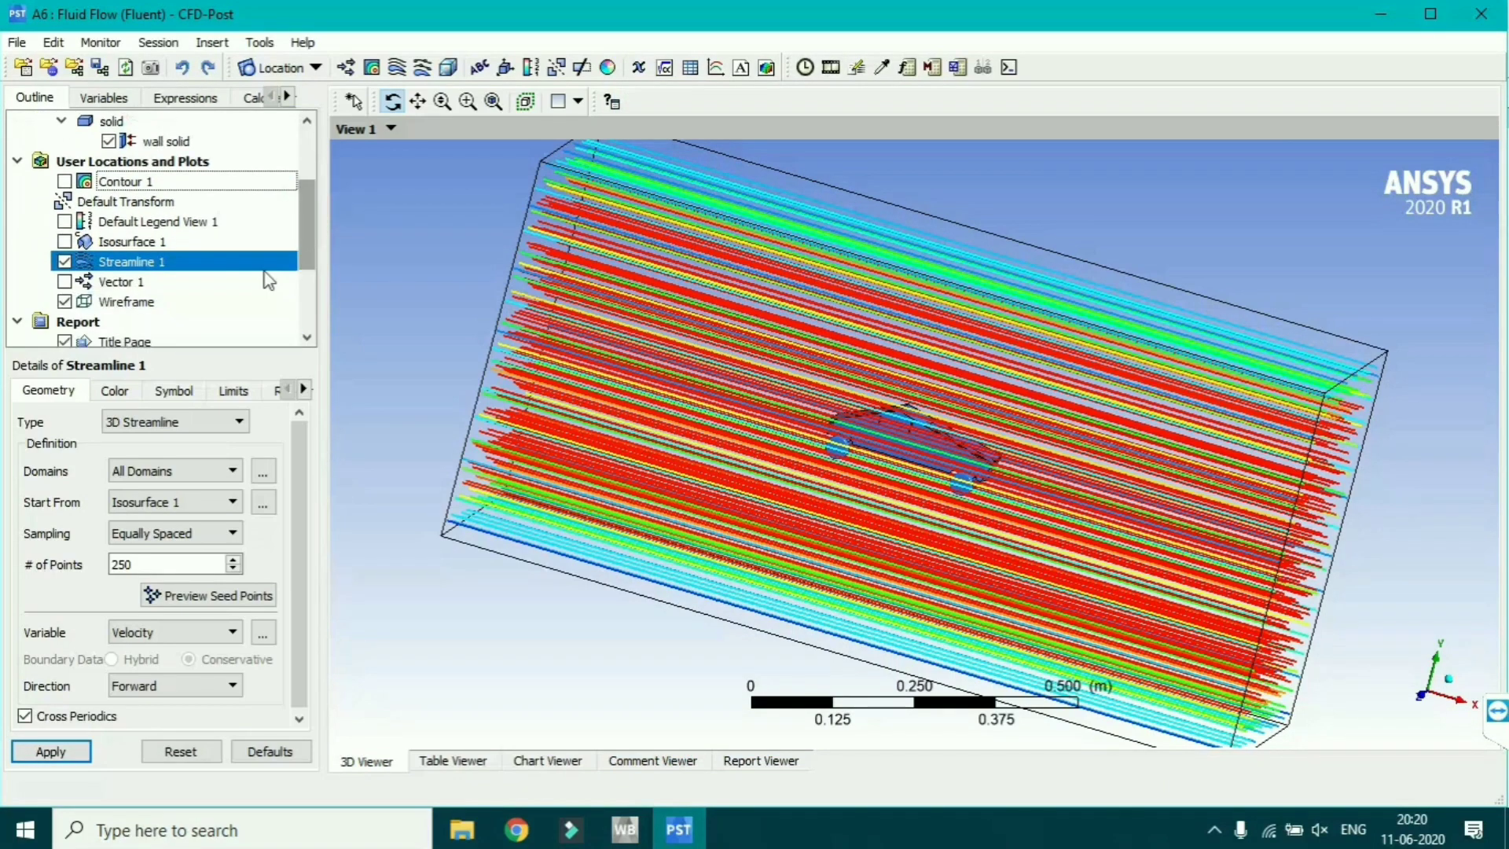
left_click(65, 241)
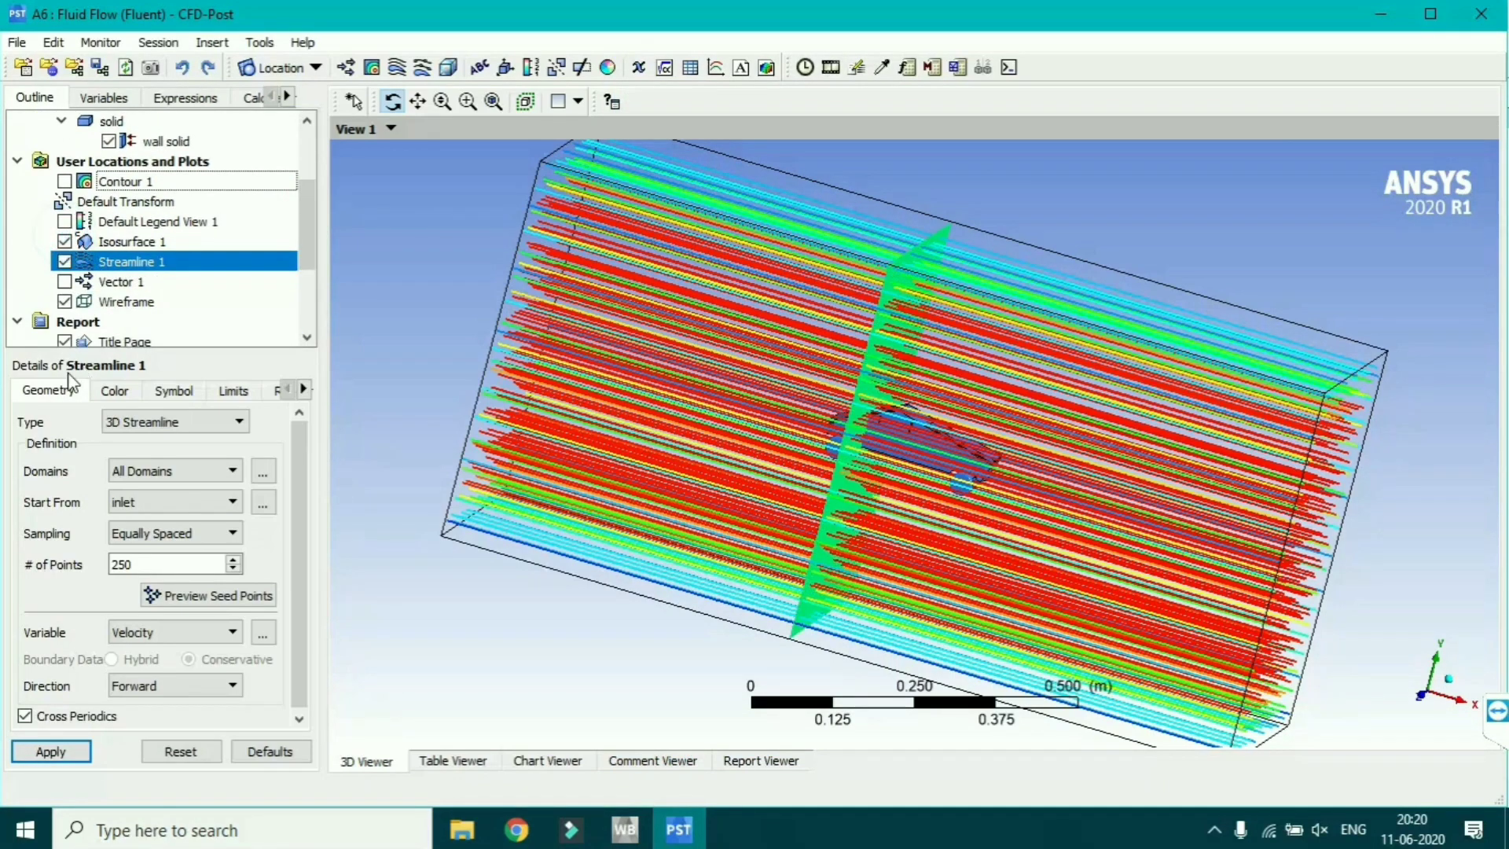
left_click(51, 753)
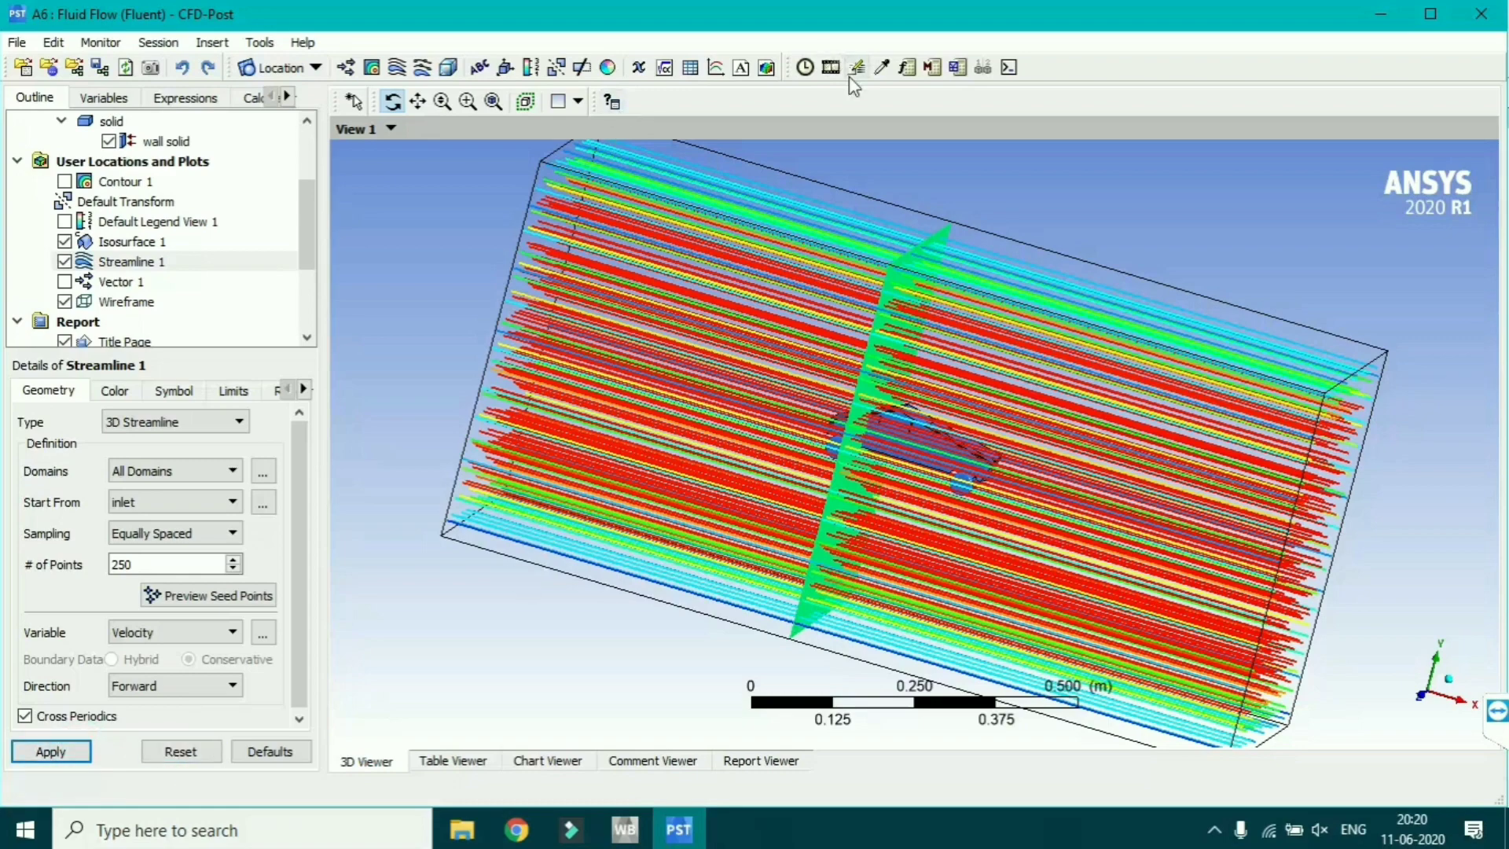
- Play a Quick Animation of Isosurface 1 and Streamline 1 together at the slowest speed, and stop it after viewing
left_click(830, 69)
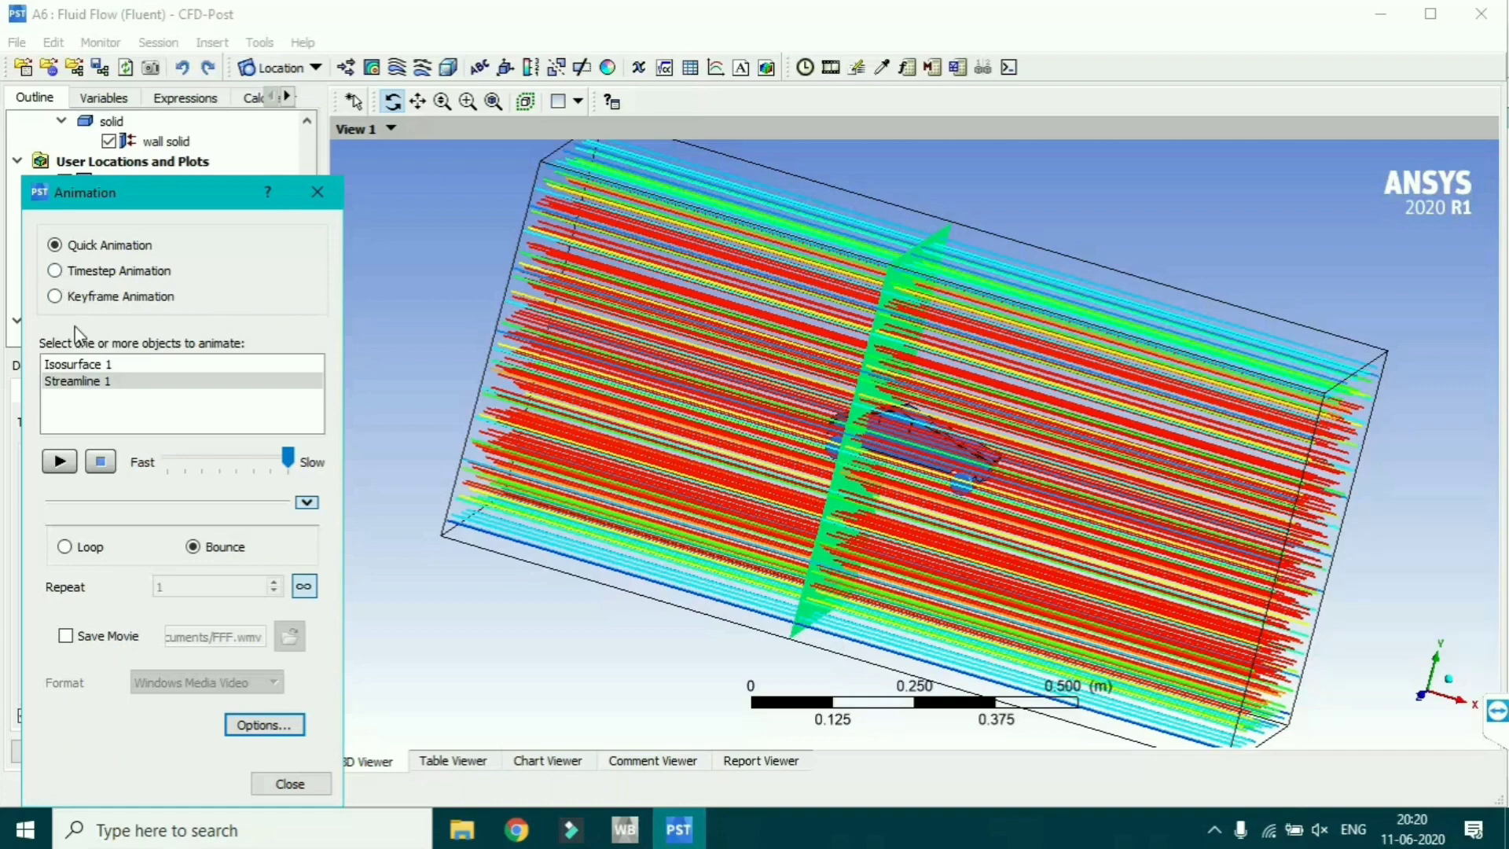
left_click(106, 365, "ctrl")
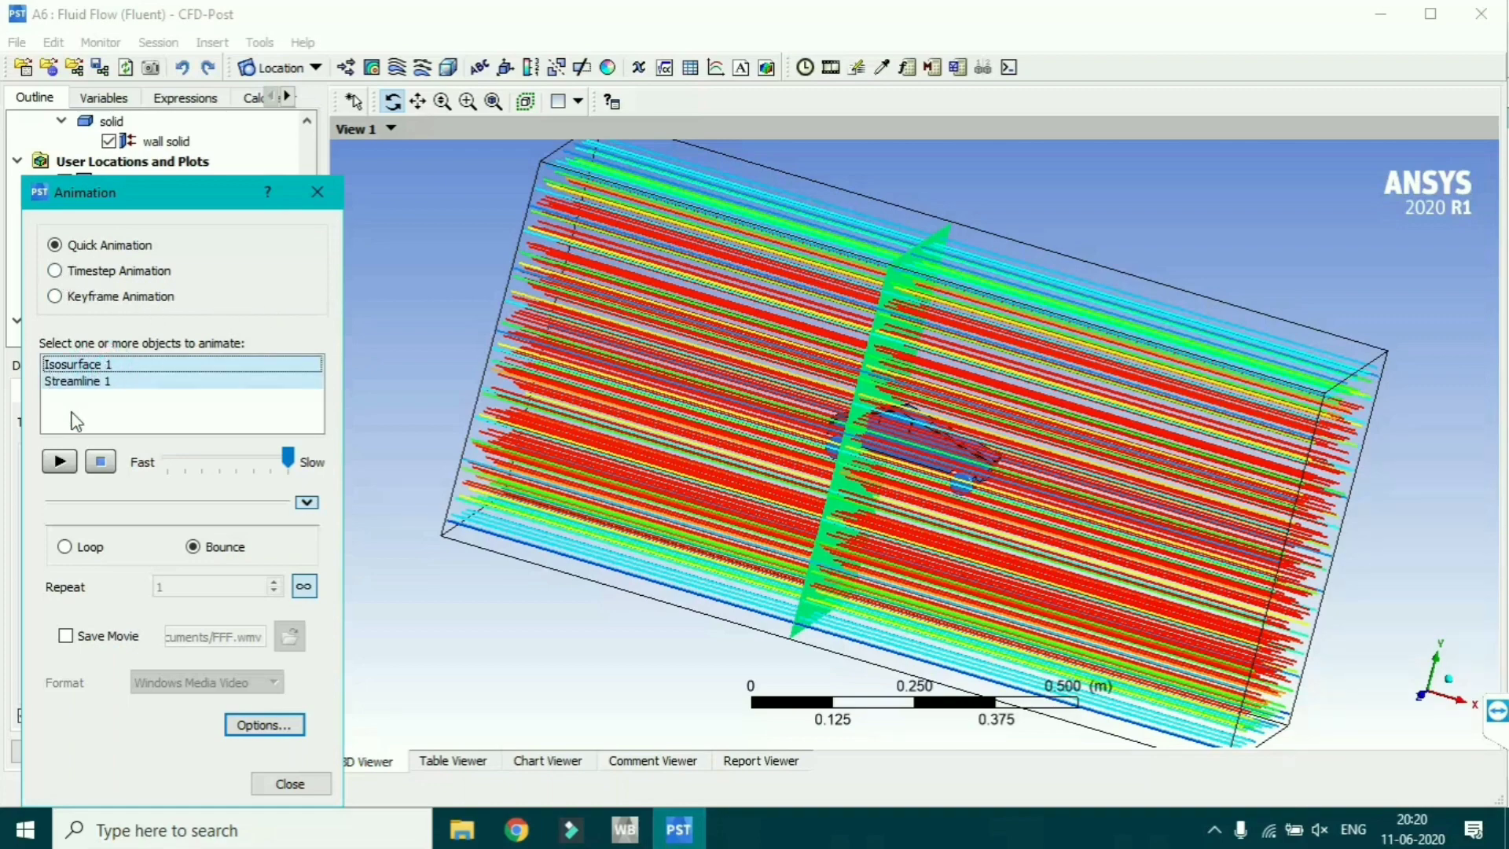
left_click(63, 463)
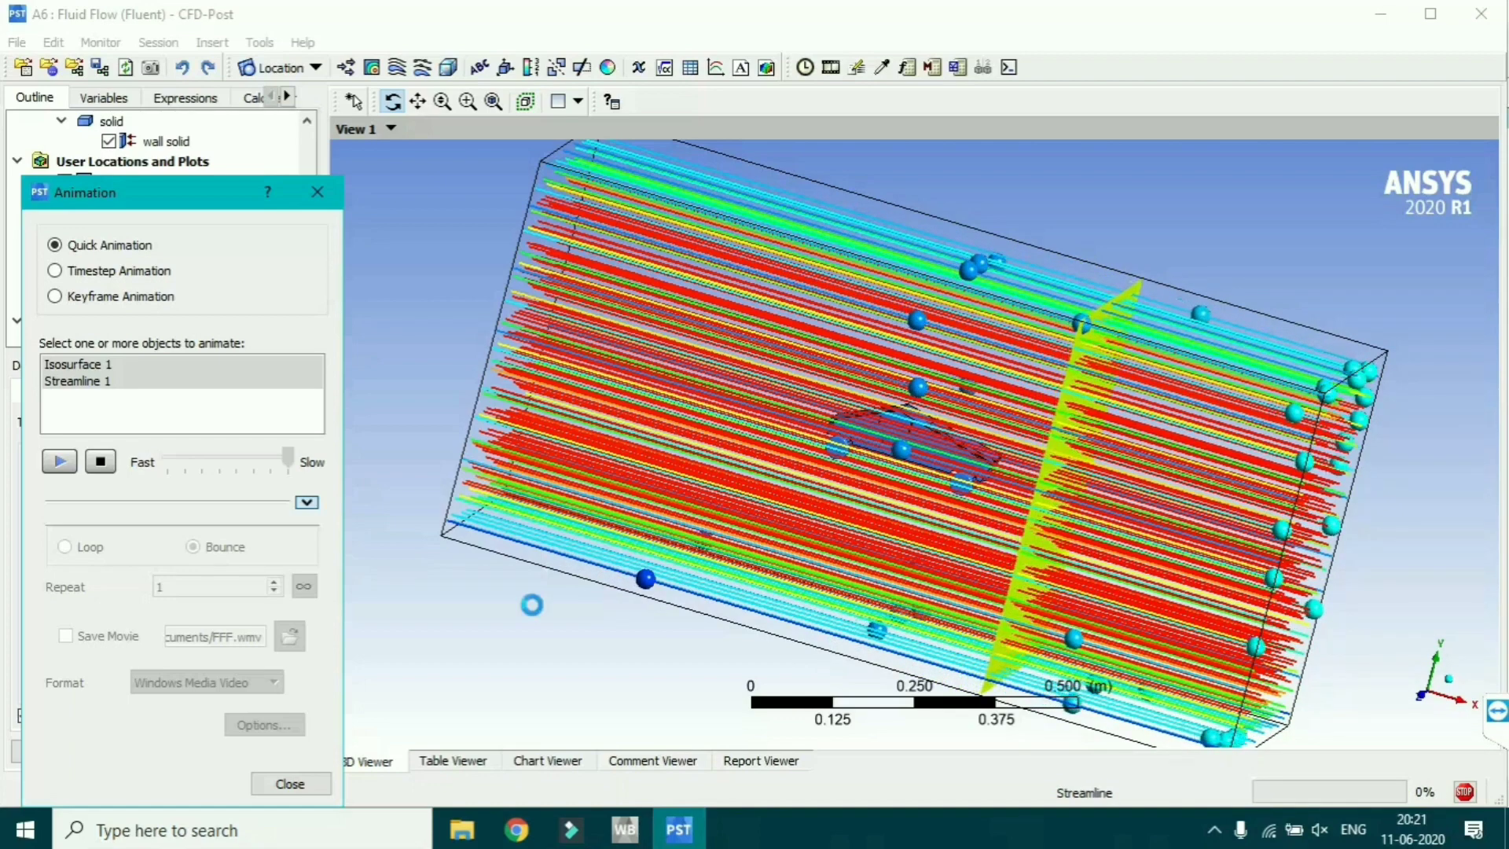
left_click(102, 463)
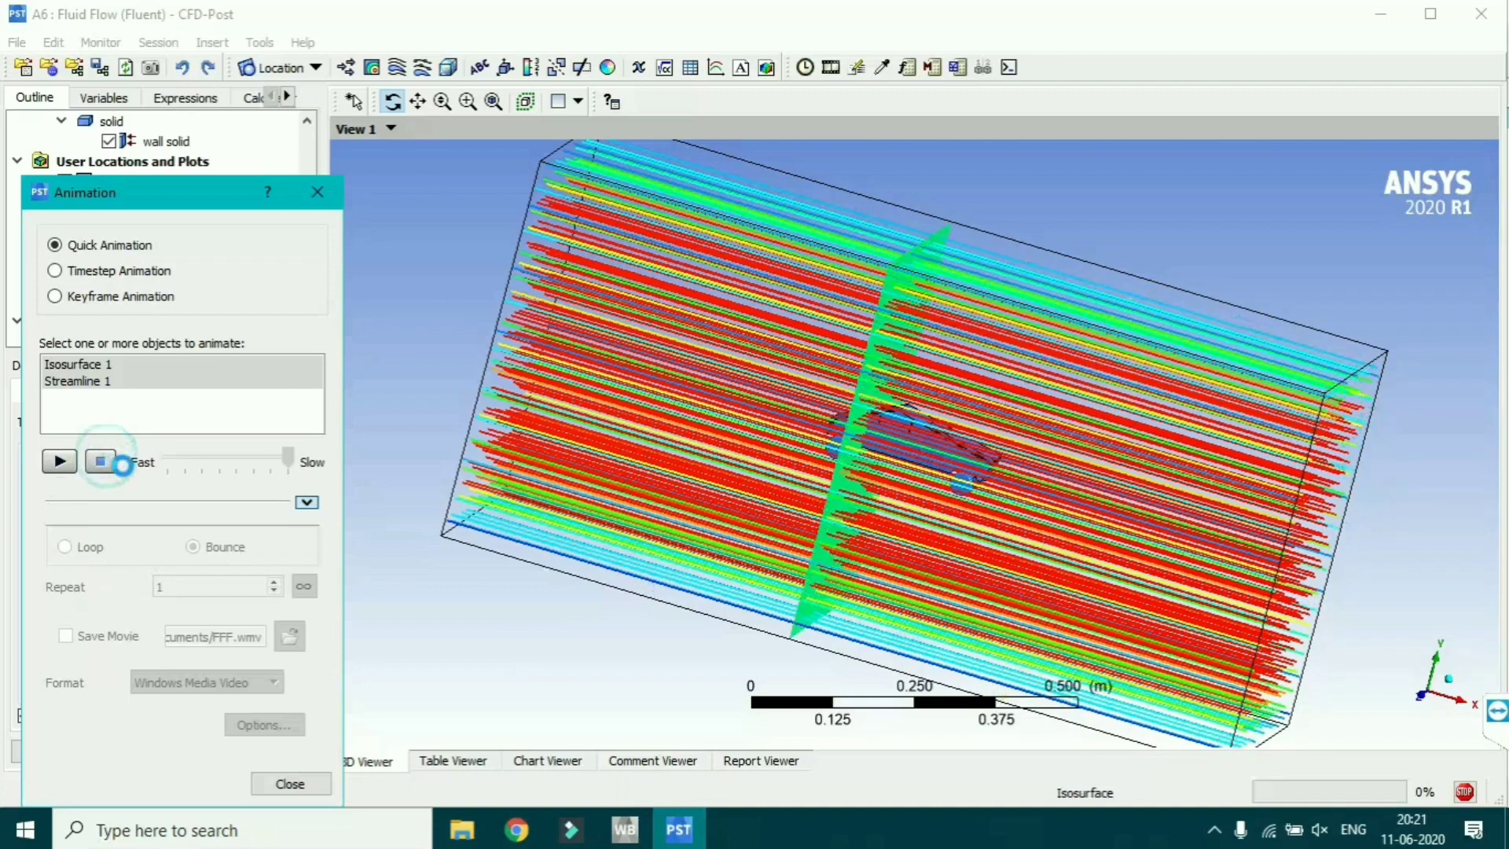